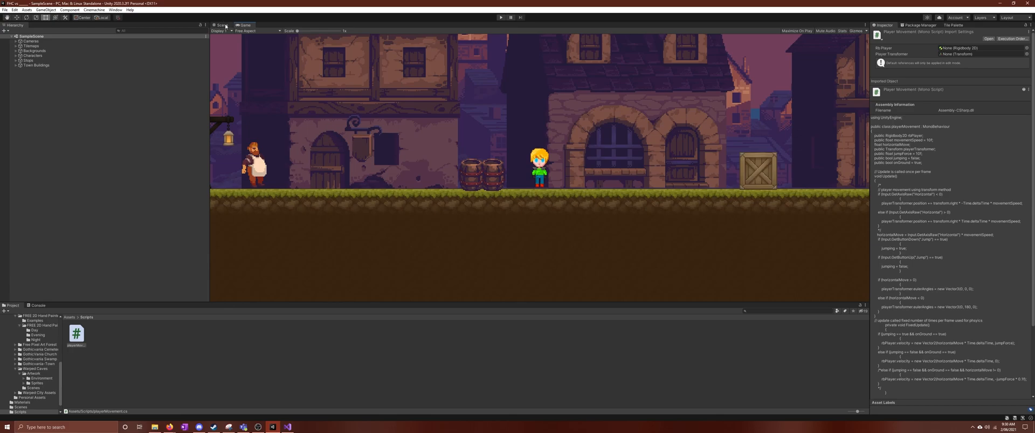
scroll(414, 128, down, 3)
scroll(426, 132, down, 5)
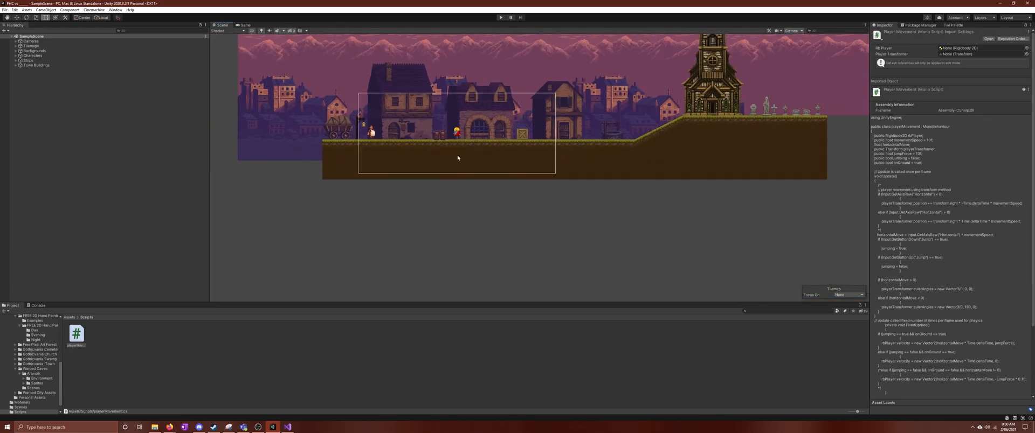
click(8, 16)
scroll(257, 162, up, 3)
scroll(402, 196, up, 5)
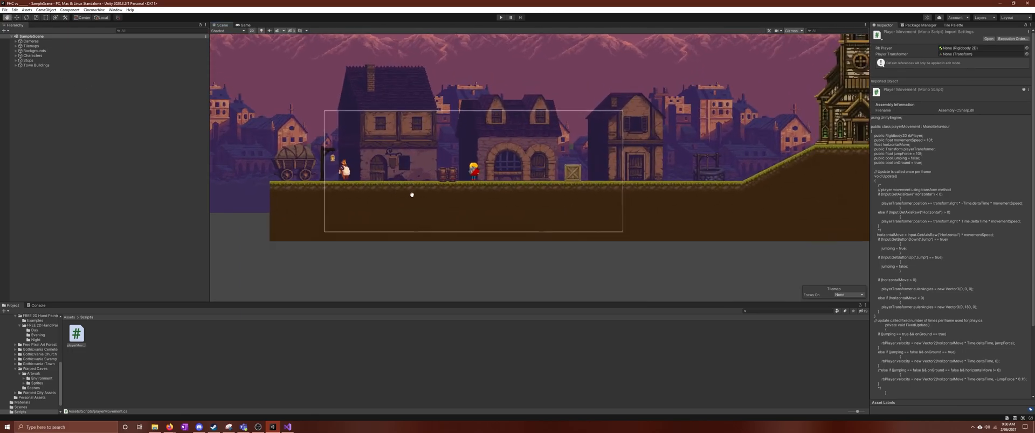
Run the scene and test the main character's walking to the right and jumping on the spot
click(500, 17)
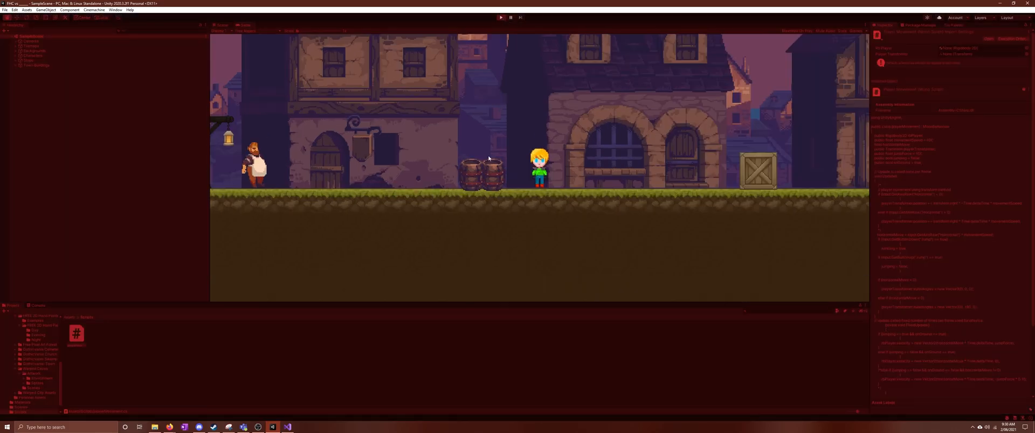
key(d)
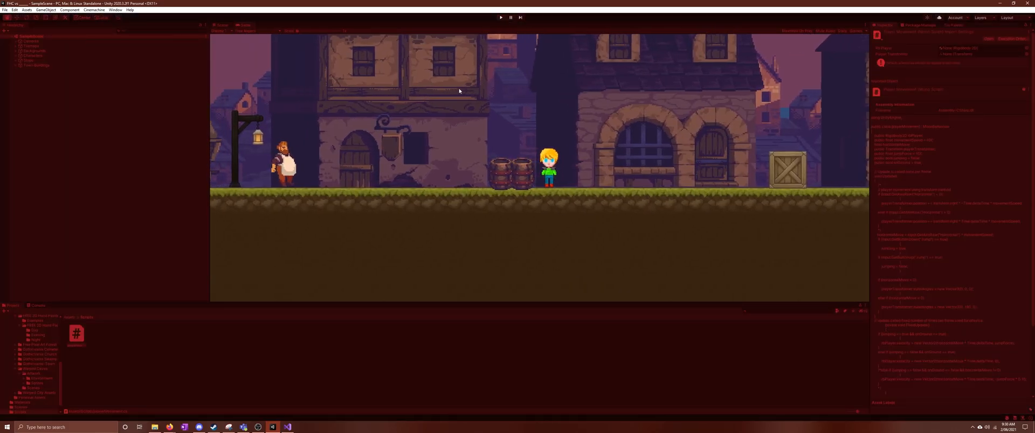
key(space)
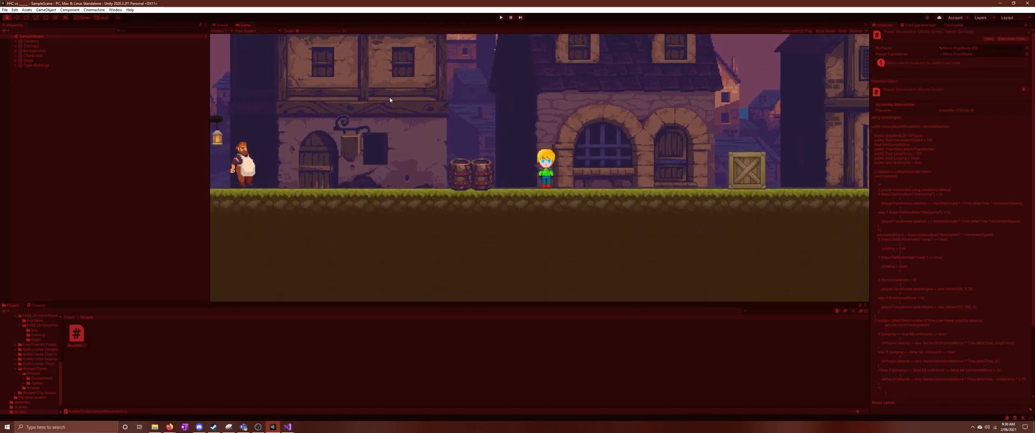
key(space)
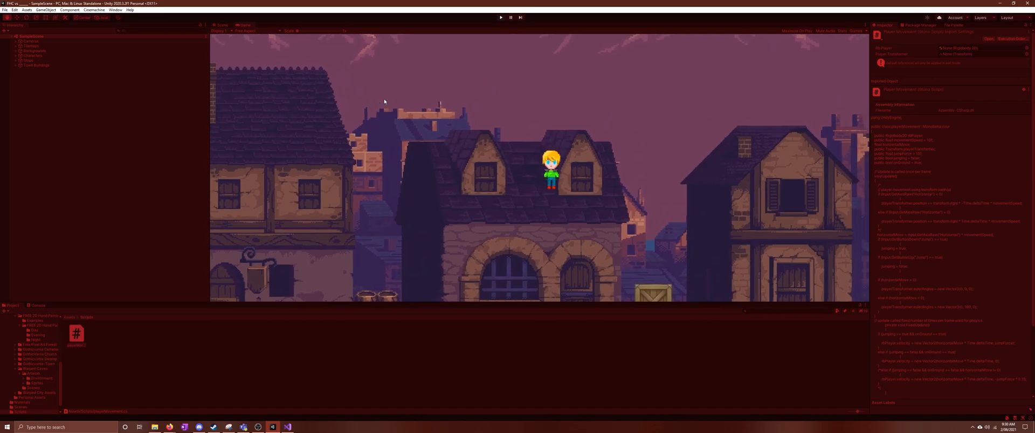
key(space)
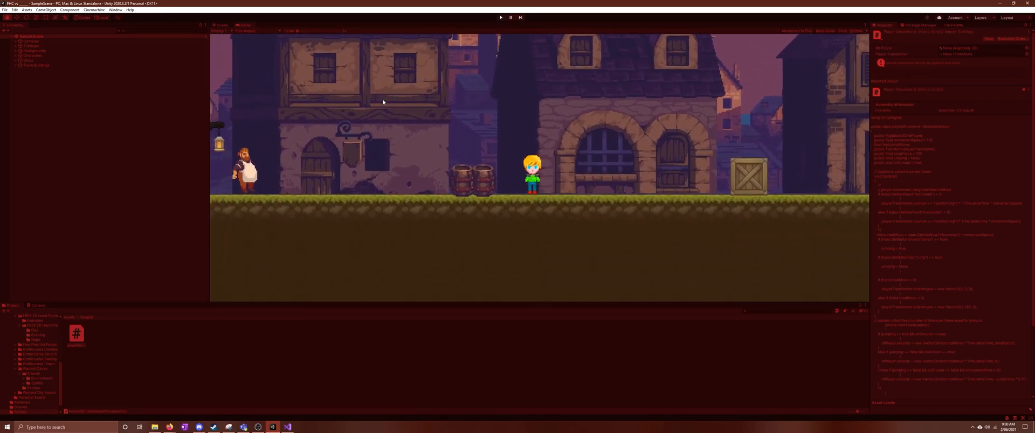
key(space)
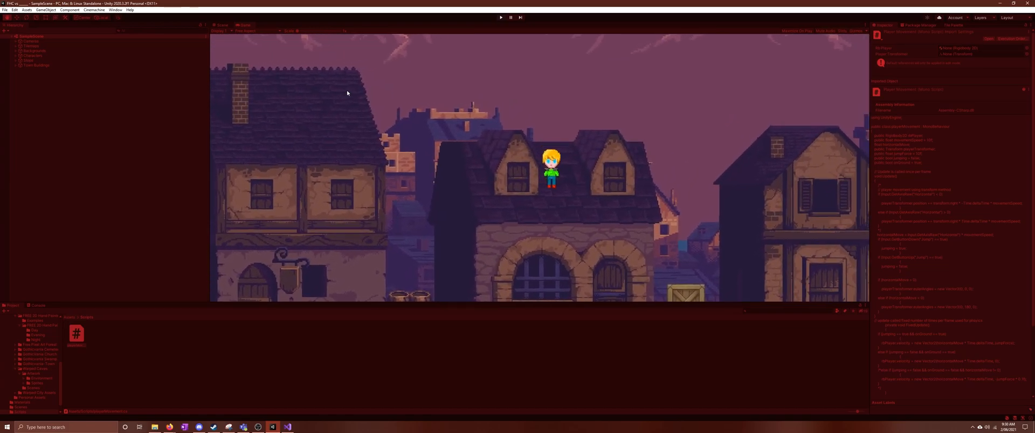
Test jumping while moving the character both right and left, and stop the running scene
key(space)
key(d)
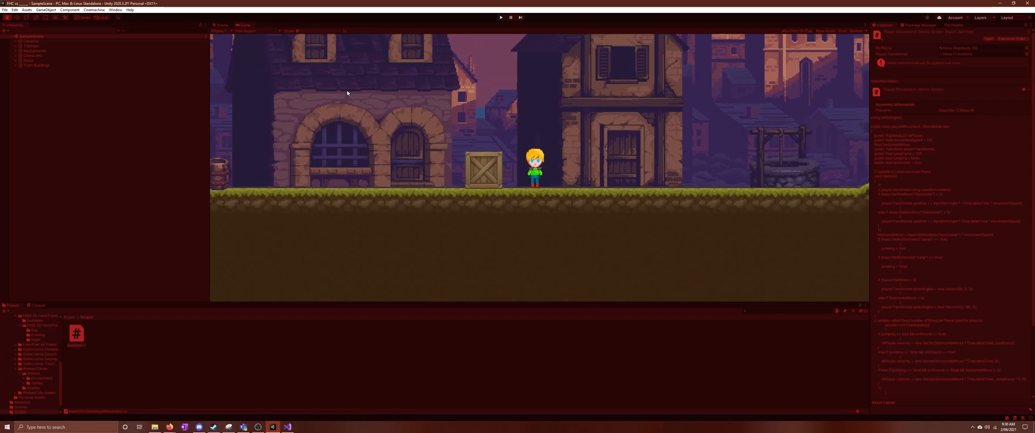
key(a)
key(space)
key(a)
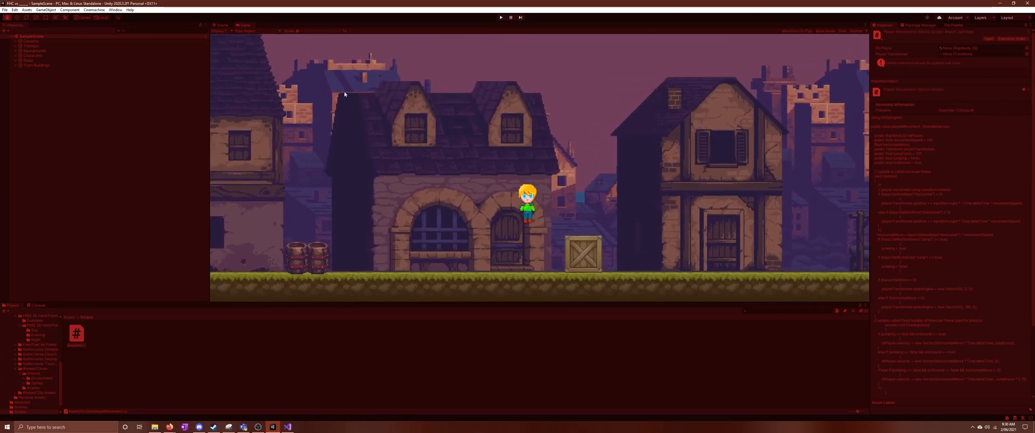
key(a)
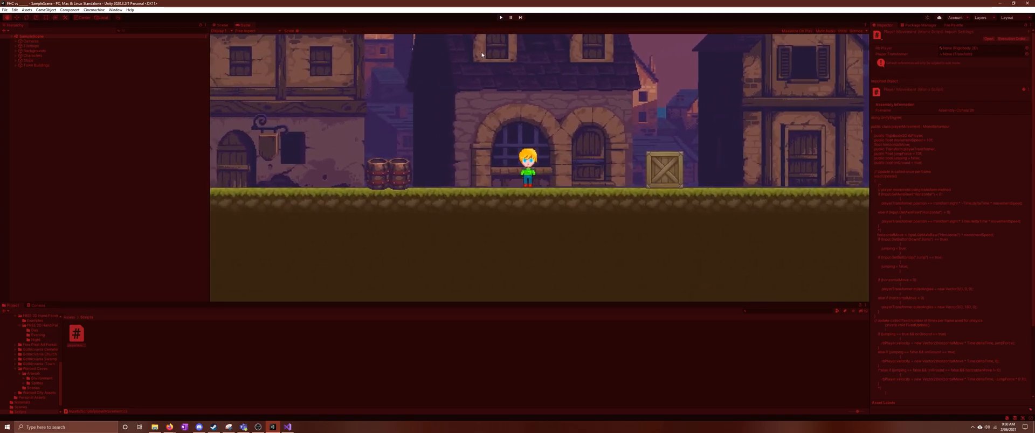
key(a)
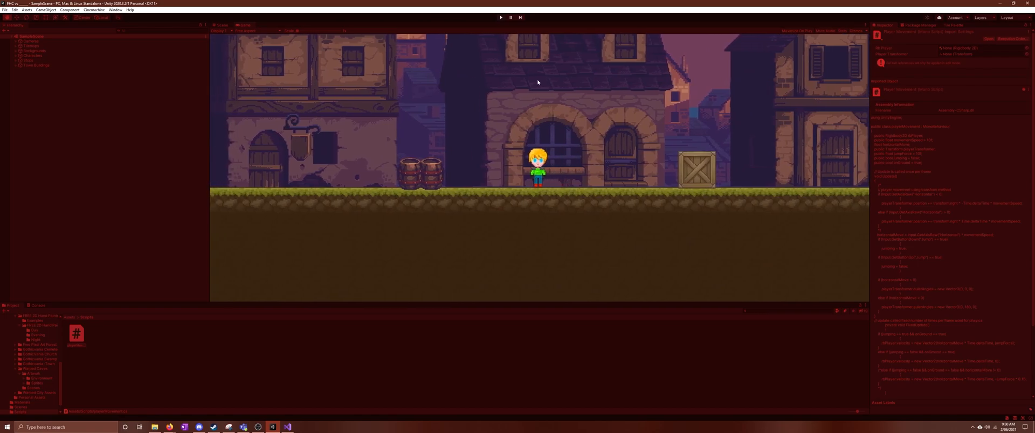
click(505, 18)
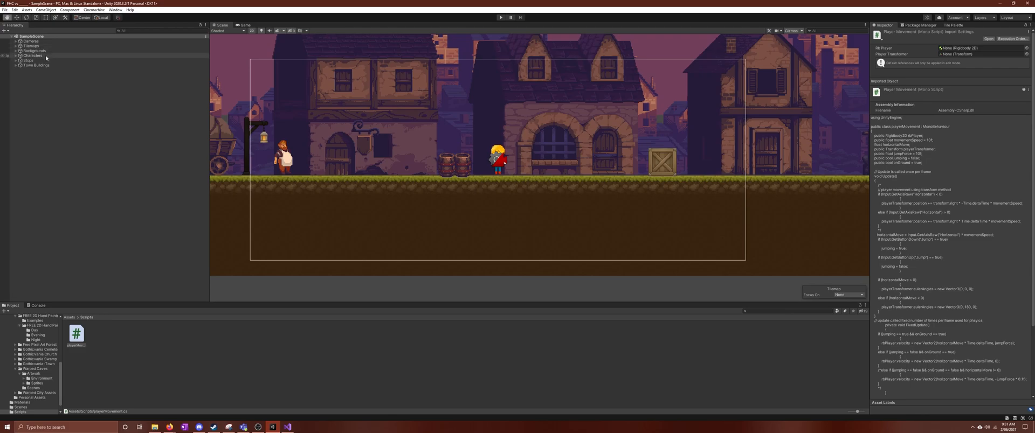
Set the Movement Speed of the Main character's Player Movement script to 200
click(31, 56)
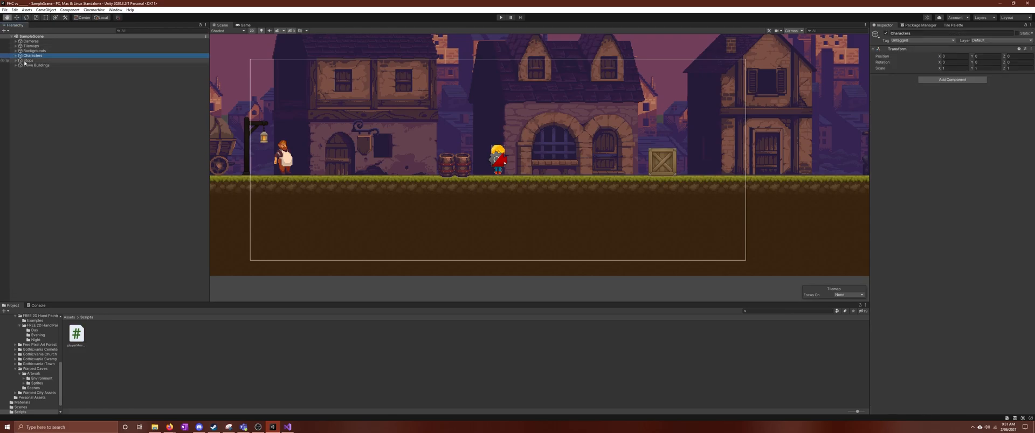
click(16, 55)
click(31, 60)
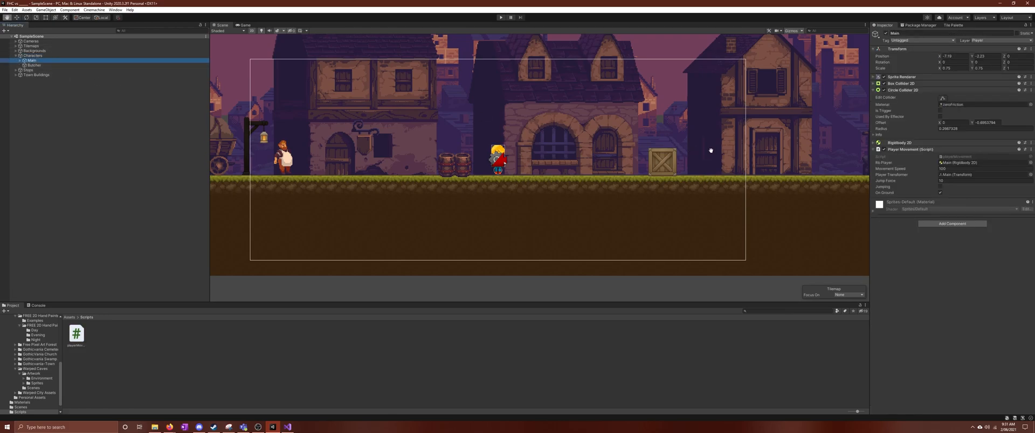
click(950, 168)
text(20)
key(Return)
Run the scene to test walking right and left at the new movement speed, and stop it
click(501, 17)
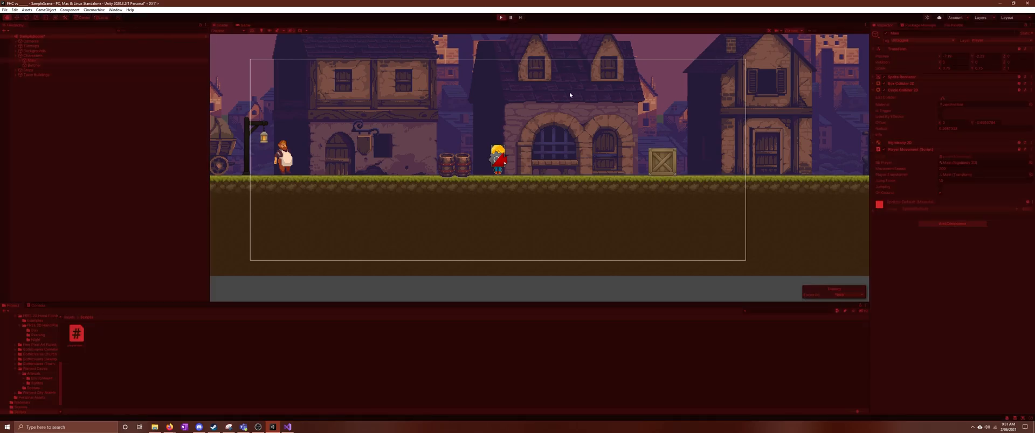
key(d)
key(a)
key(d)
key(a)
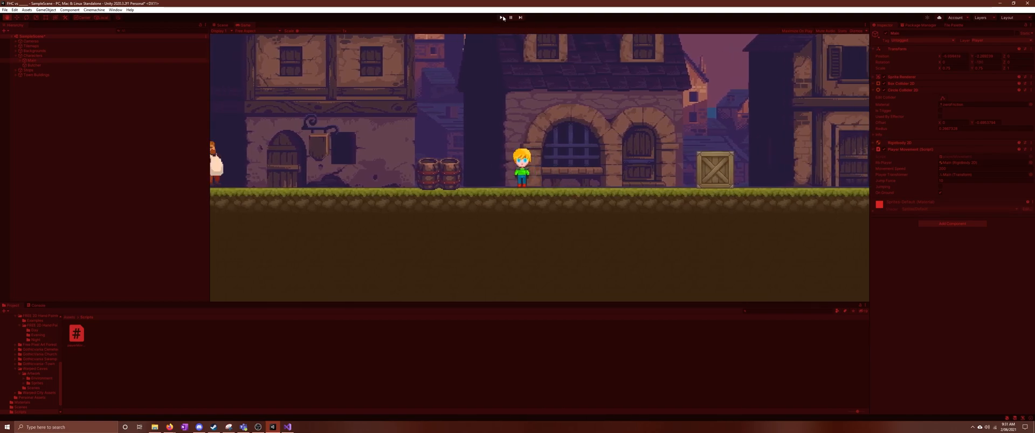
click(500, 17)
Switch to Visual Studio and review the Update and FixedUpdate code in playerMovement.cs
click(287, 427)
scroll(514, 217, up, 1)
scroll(515, 217, up, 11)
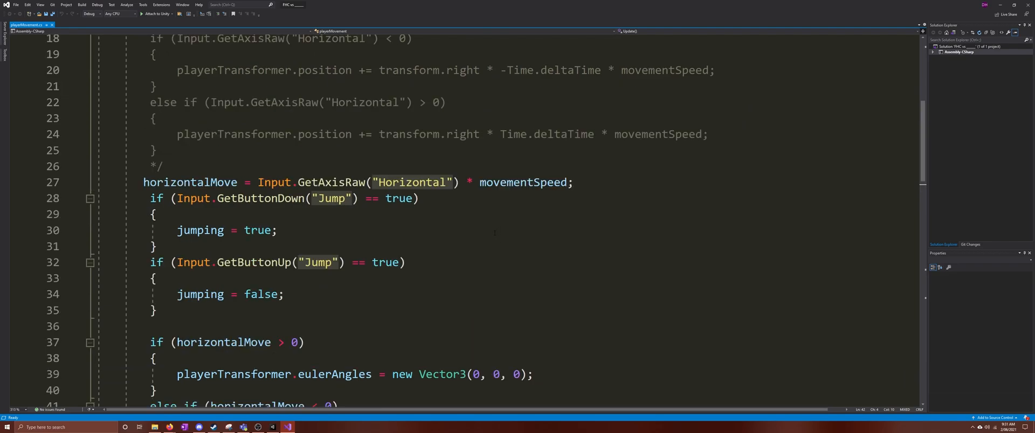
ctrl+scroll(496, 232, down, 4)
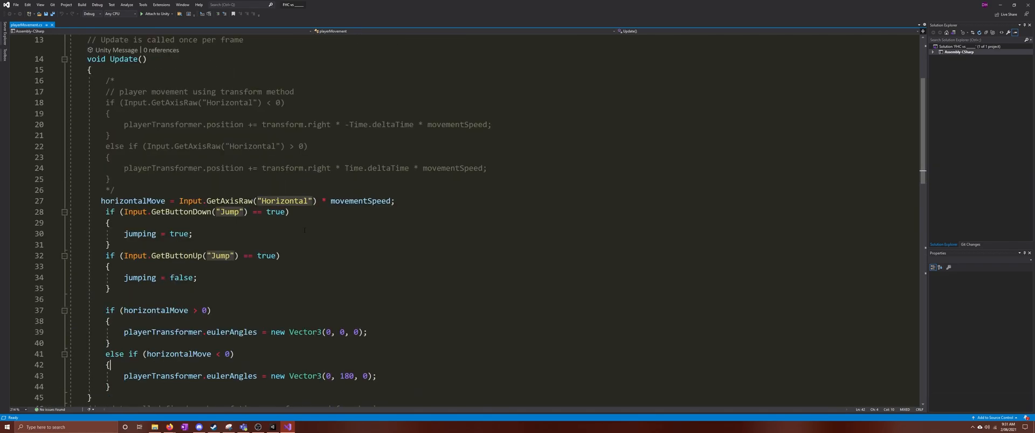
scroll(296, 232, down, 1)
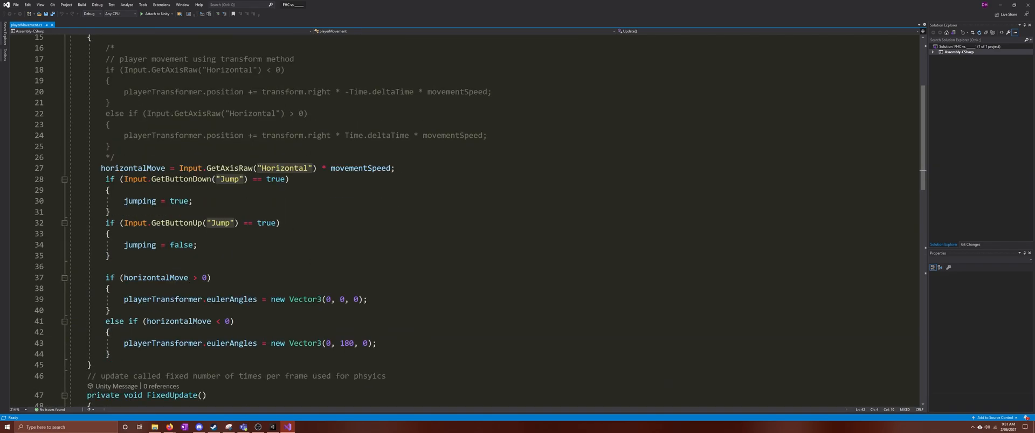
scroll(479, 221, down, 3)
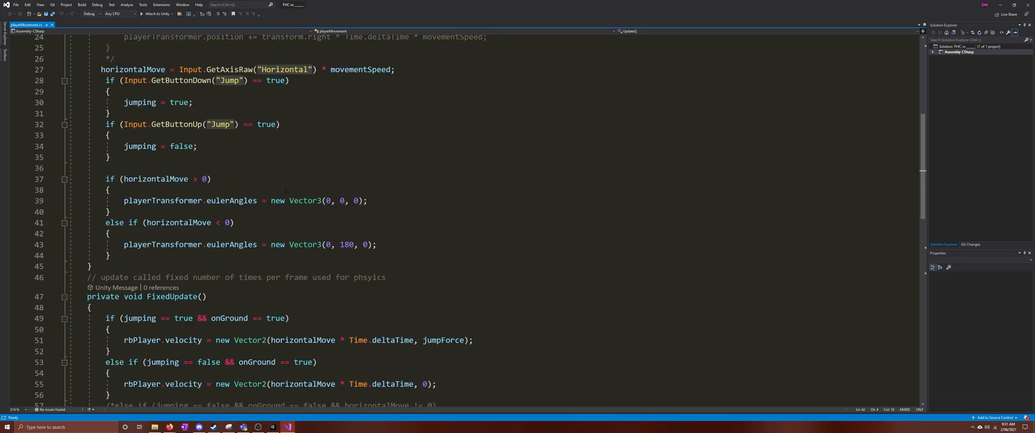
scroll(255, 231, down, 2)
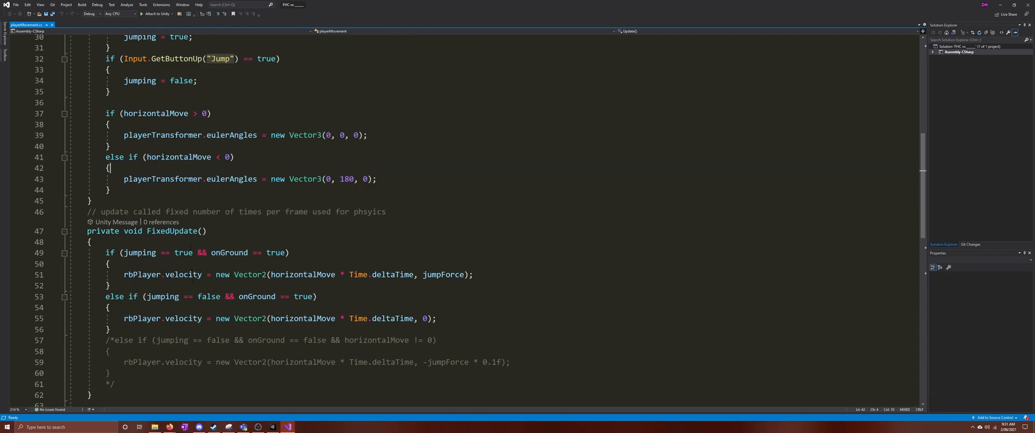
Return to Unity, select the Main character and open the Animation window, docked beside Project and Console
click(273, 427)
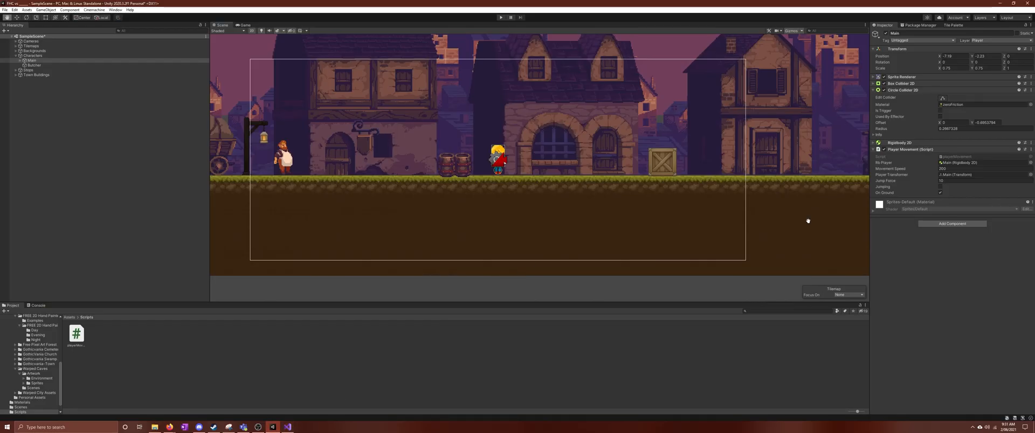
click(34, 60)
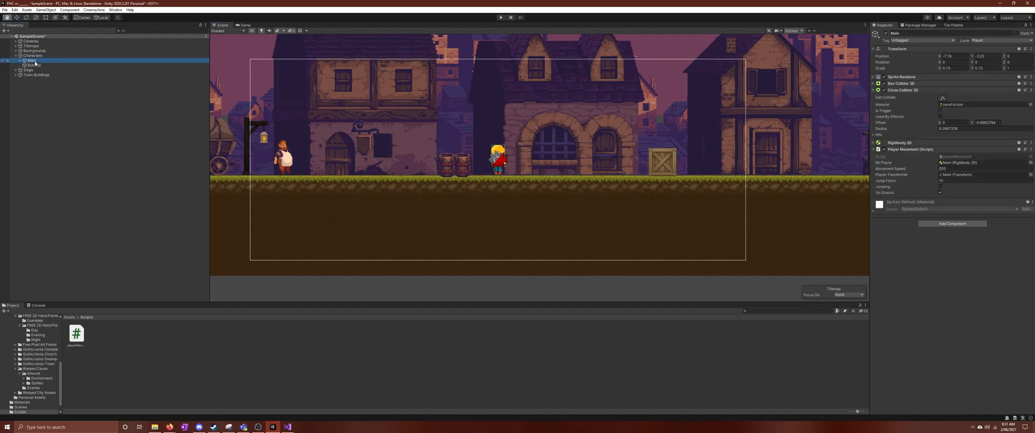
click(69, 317)
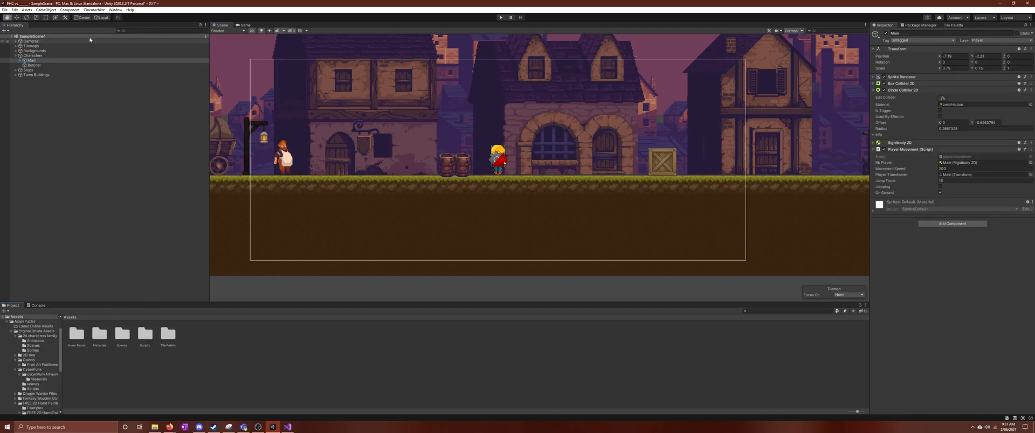
click(110, 10)
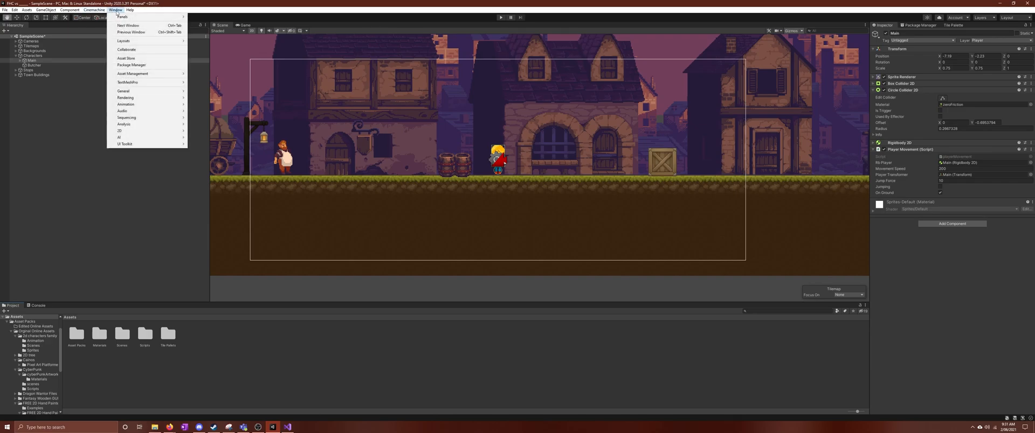
mouse_move(166, 108)
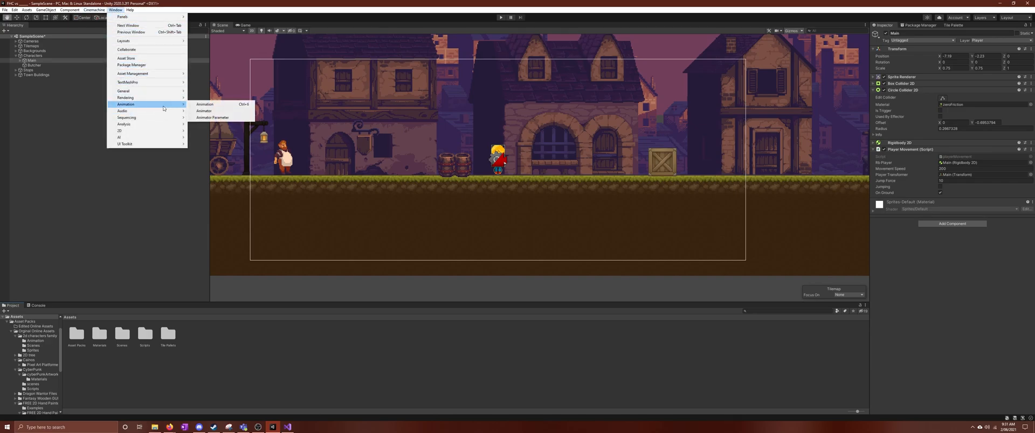
click(209, 105)
drag(304, 254, 86, 323)
drag(262, 349, 60, 305)
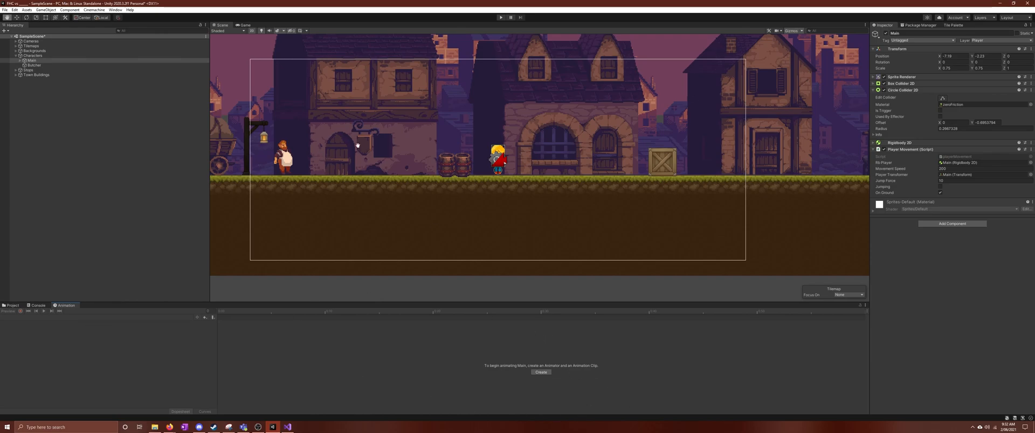
Open the Animator window, dock it beside the Inspector and Tile Palette, and widen that area
click(116, 10)
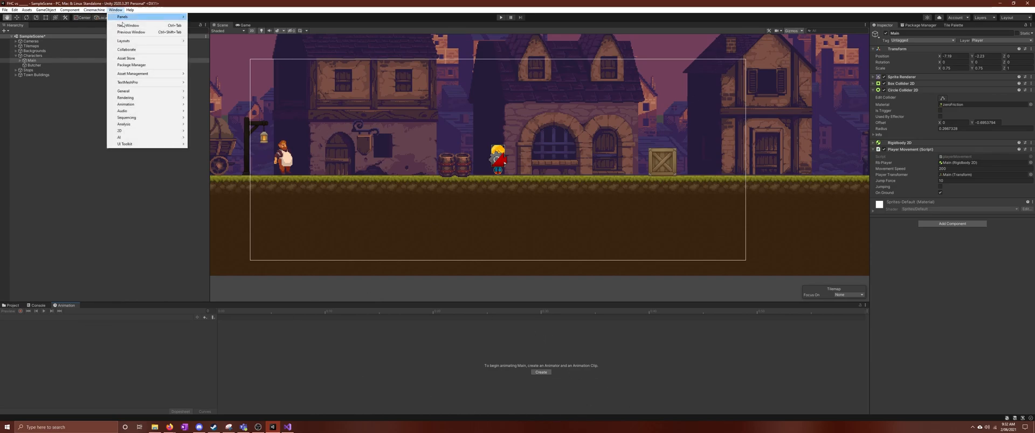
mouse_move(167, 104)
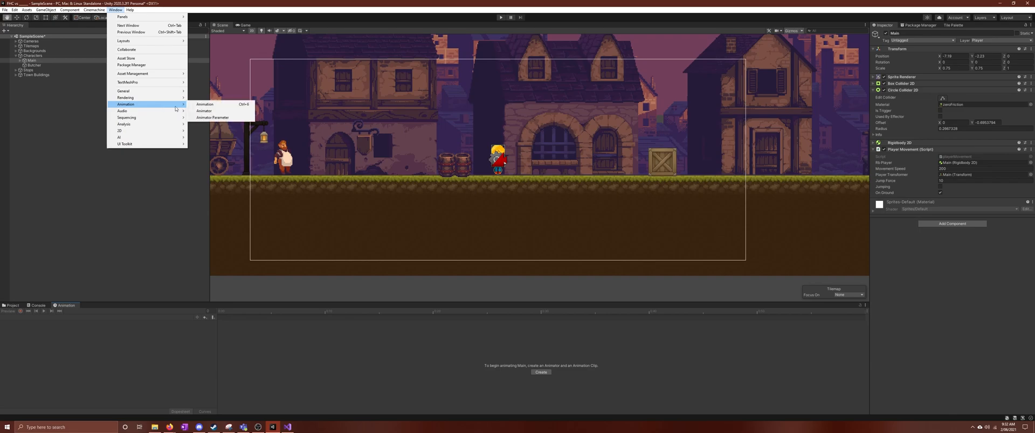
click(220, 111)
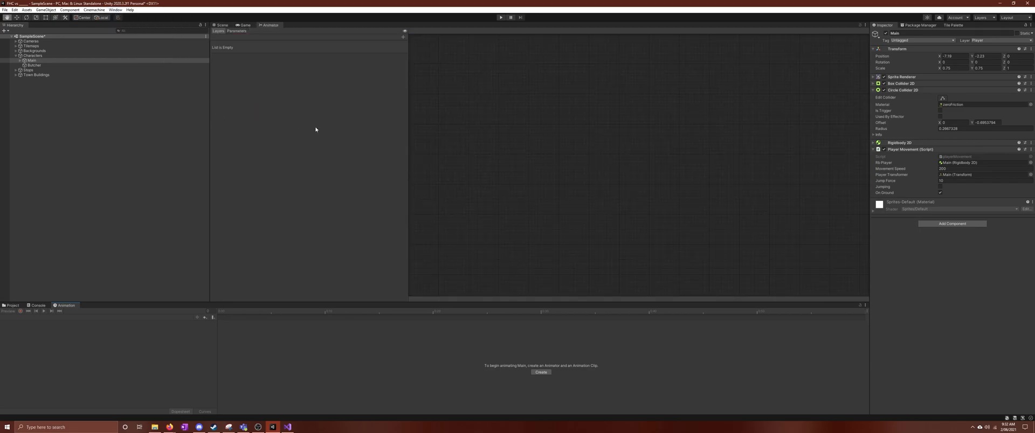
drag(269, 26, 970, 24)
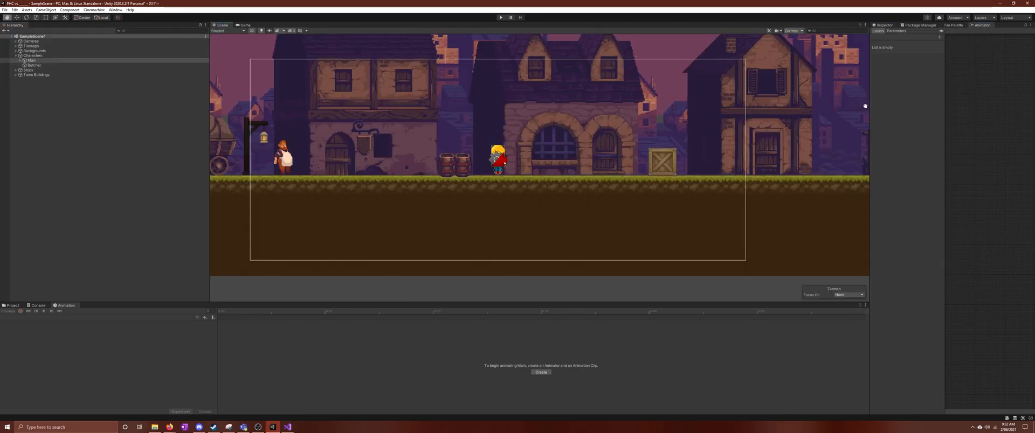
drag(870, 112, 691, 113)
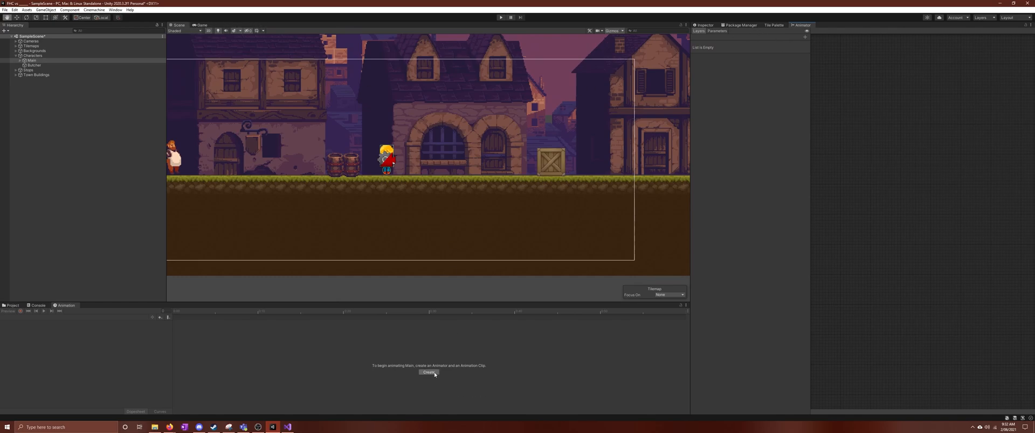
Show the Game view and browse the project's asset packs to the Sprites folder of 2d characters family
click(10, 306)
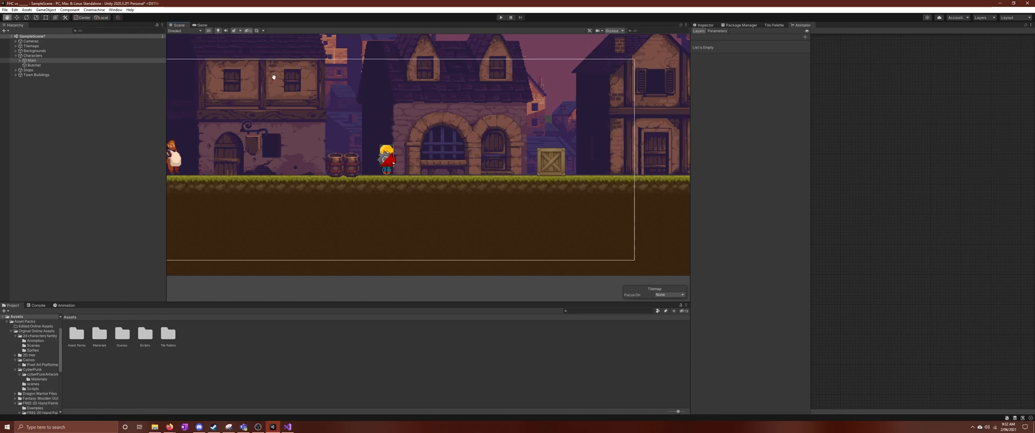
click(34, 64)
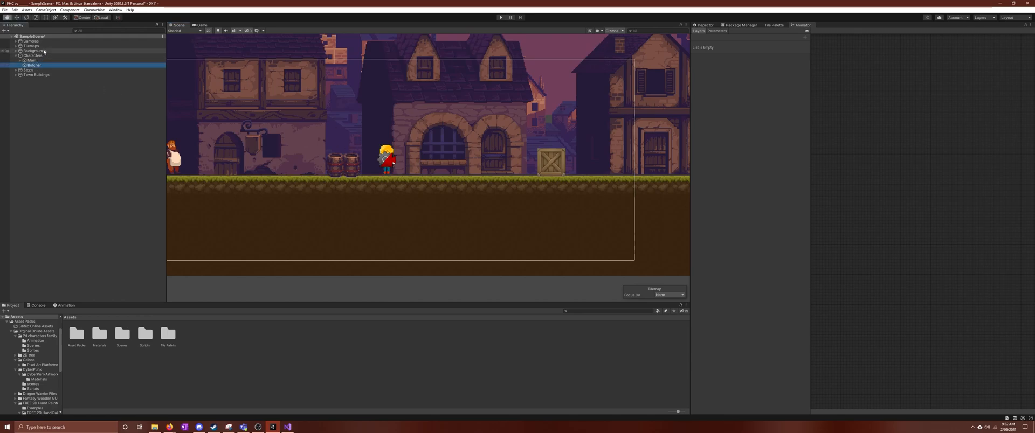
click(201, 25)
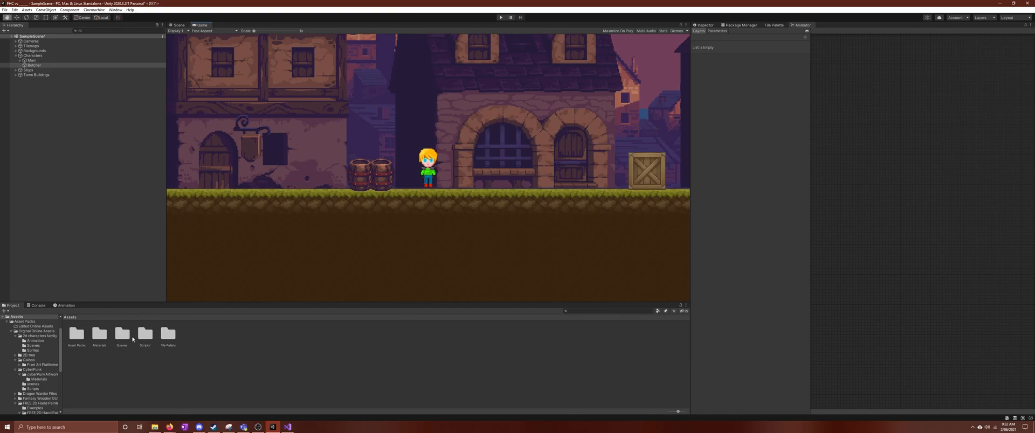
double_click(76, 334)
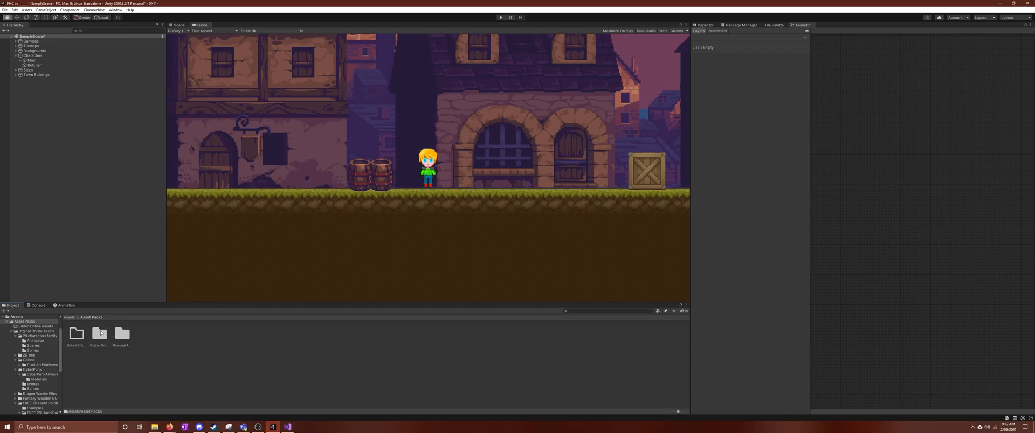
double_click(103, 335)
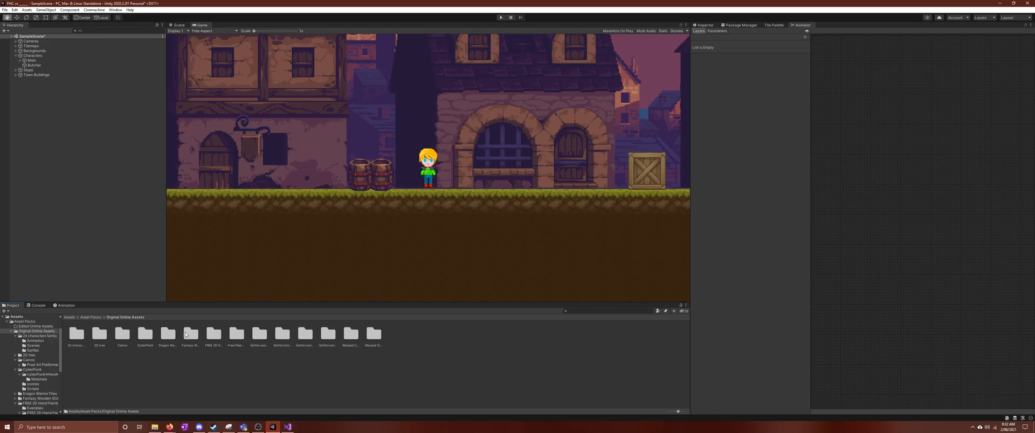
double_click(76, 335)
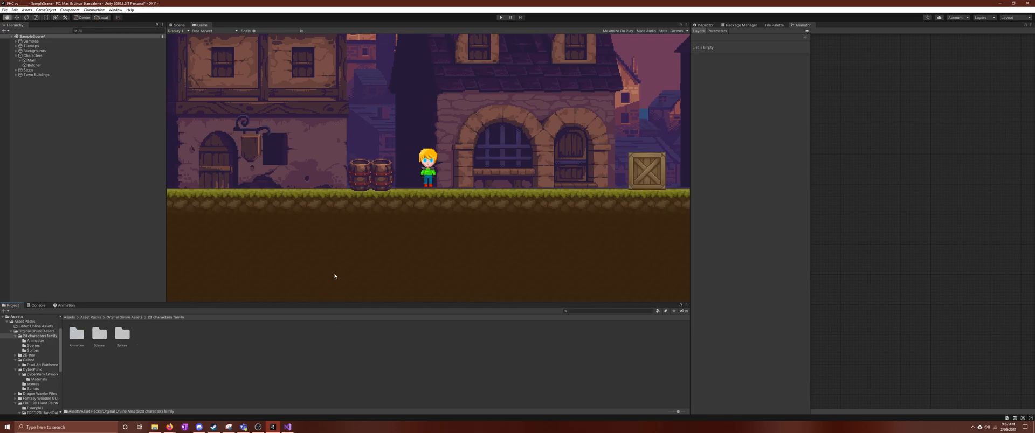
double_click(117, 335)
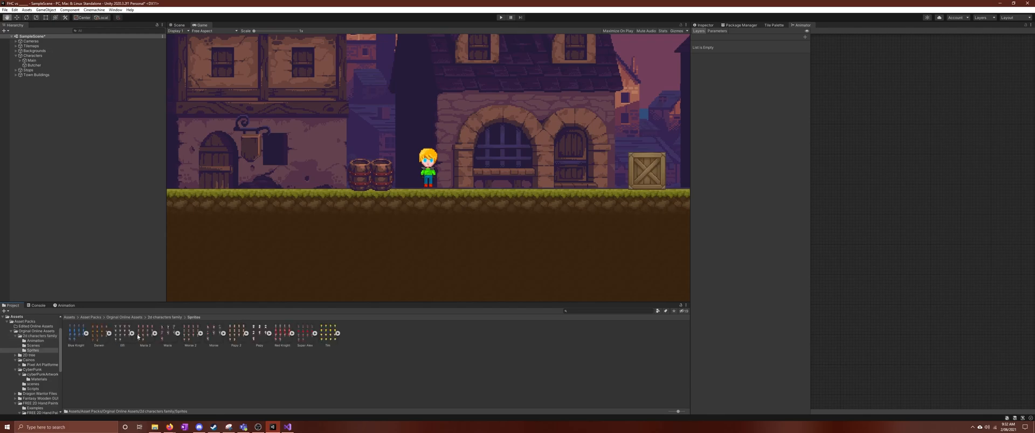
Expand the Tim sprite sheet into its individual sprites, and view the full Tim.png in the image viewer before closing it
click(338, 333)
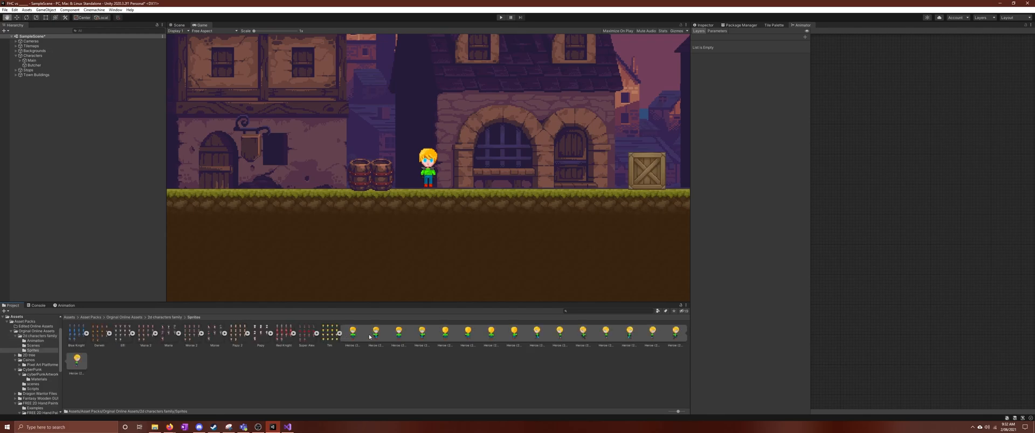
double_click(327, 338)
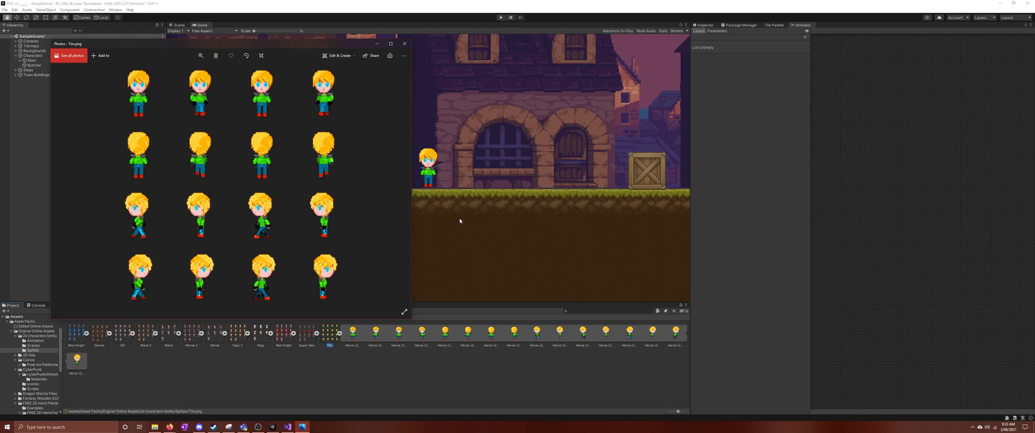
click(405, 44)
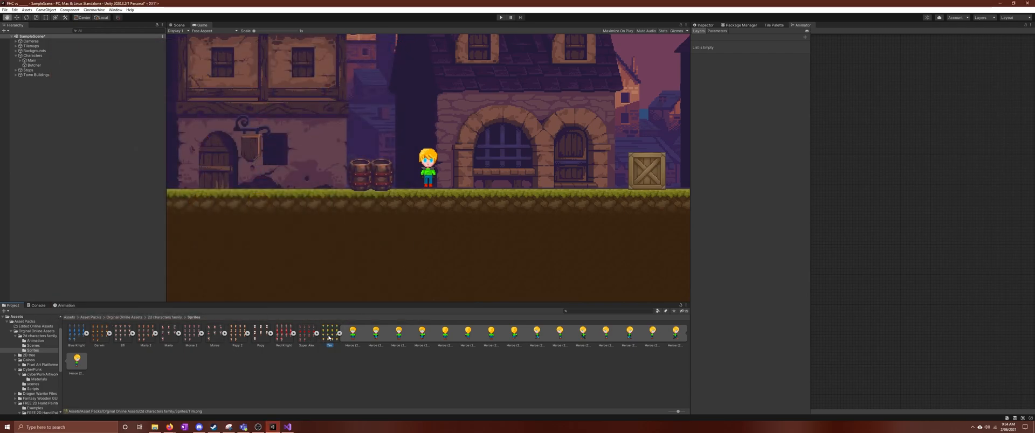
Select the last four sprites of the Tim sheet, the right-facing walking poses
click(351, 335)
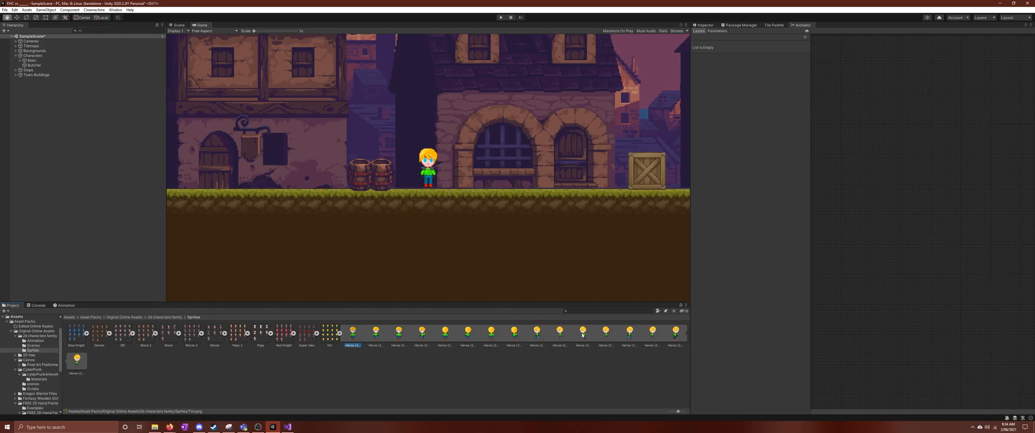
click(630, 334)
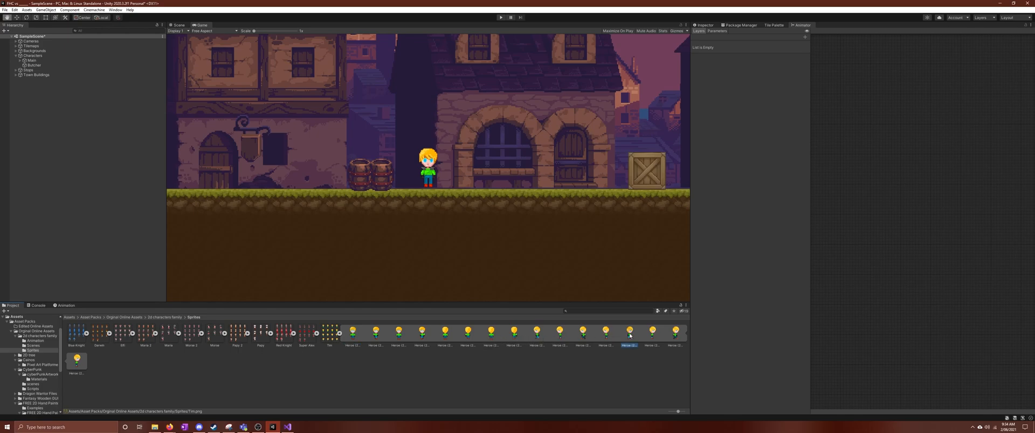
shift+click(675, 336)
click(339, 333)
click(339, 333)
click(331, 333)
click(629, 333)
shift+click(77, 361)
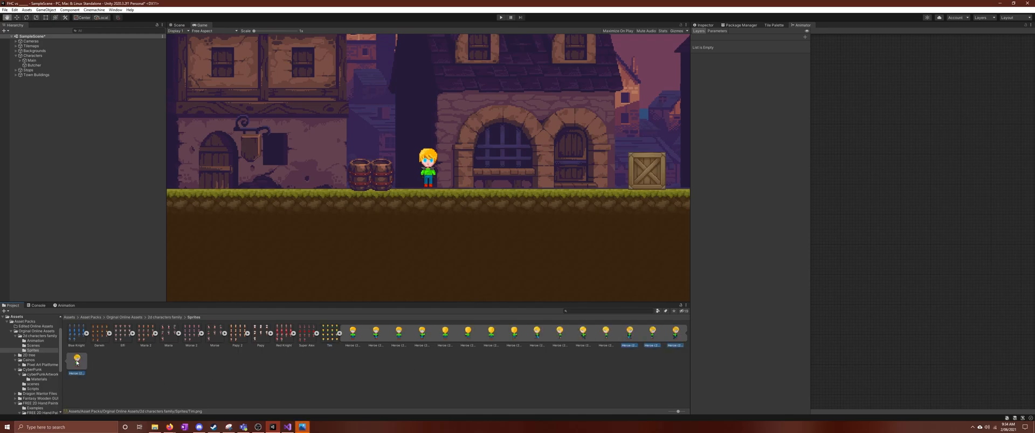
right_click(629, 332)
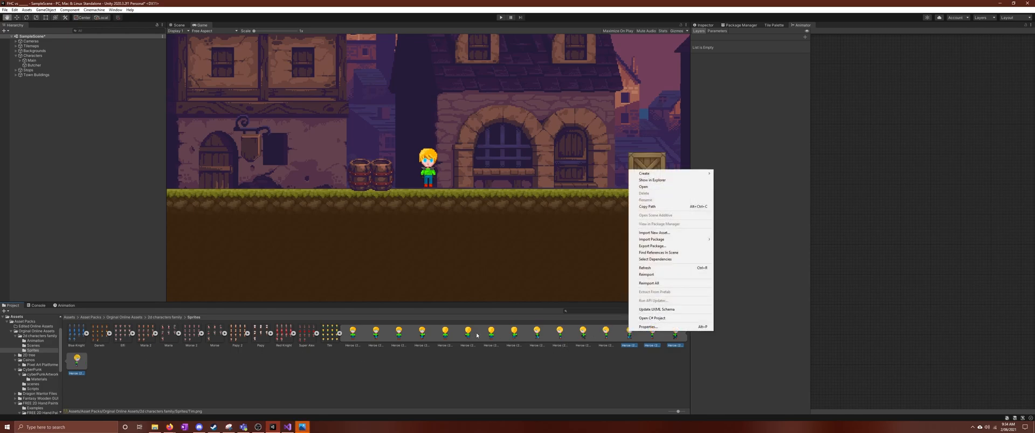
Try adding the four walking sprites to the Animation window docked beside the Hierarchy, and return that window beside Project and Console
drag(630, 336, 53, 24)
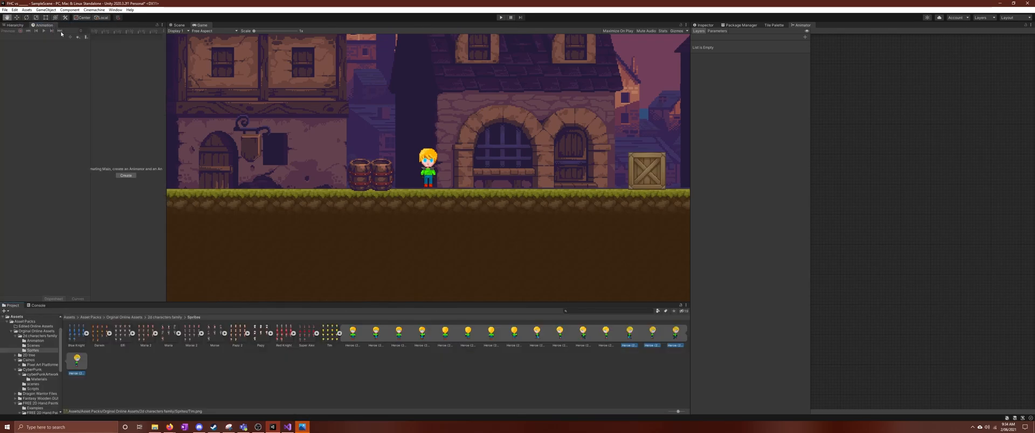
click(629, 334)
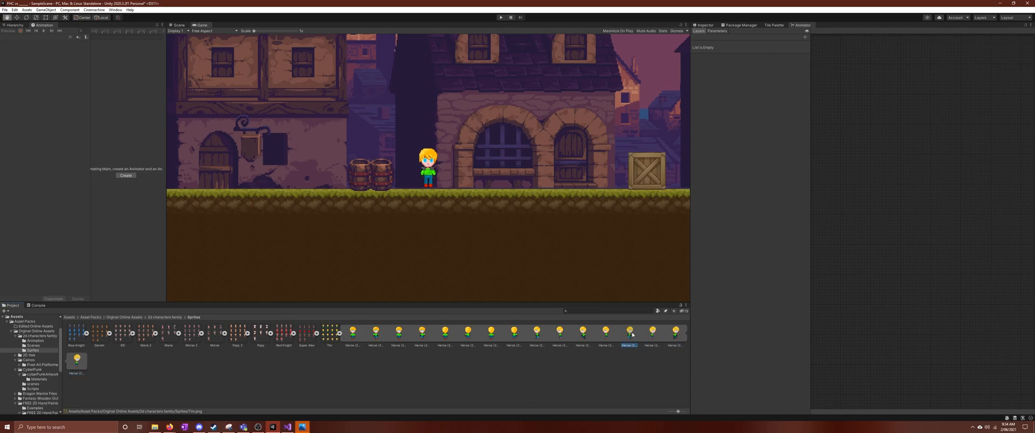
shift+click(88, 367)
drag(610, 332, 124, 125)
drag(43, 26, 78, 311)
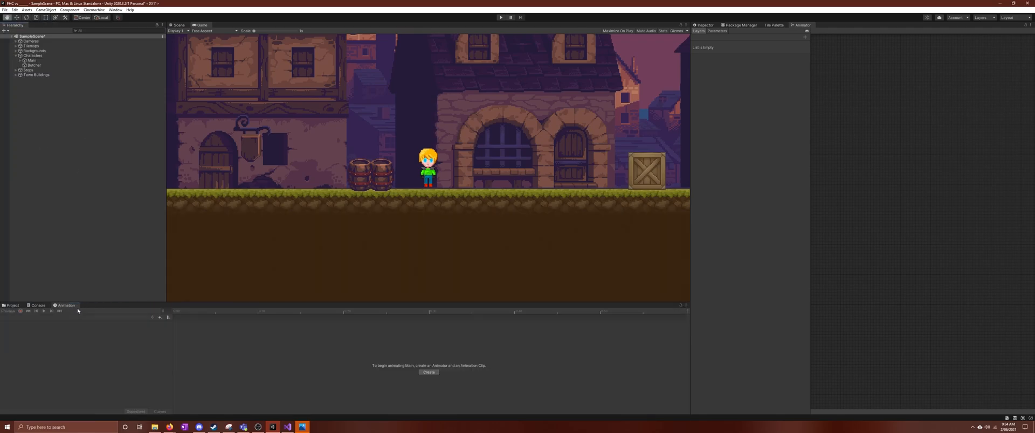
Start creating an animation clip for Main and make a new folder named Animations inside the project's Assets folder
click(429, 372)
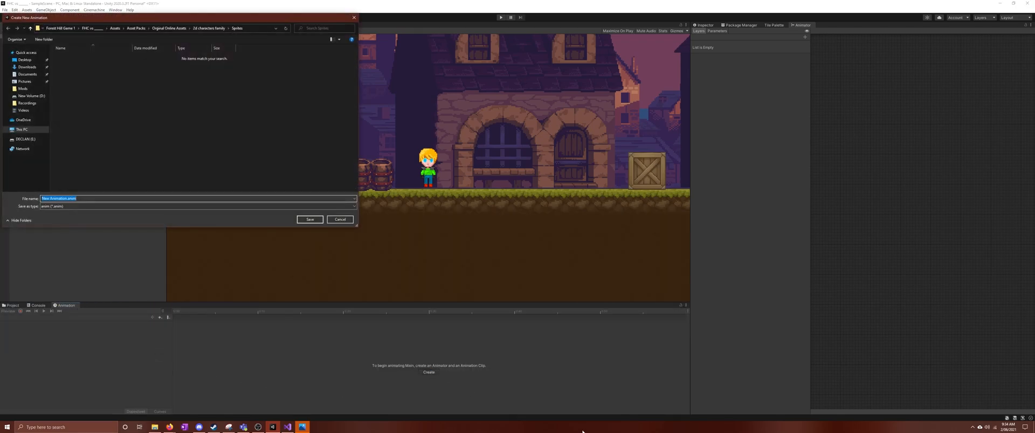
click(115, 28)
right_click(91, 120)
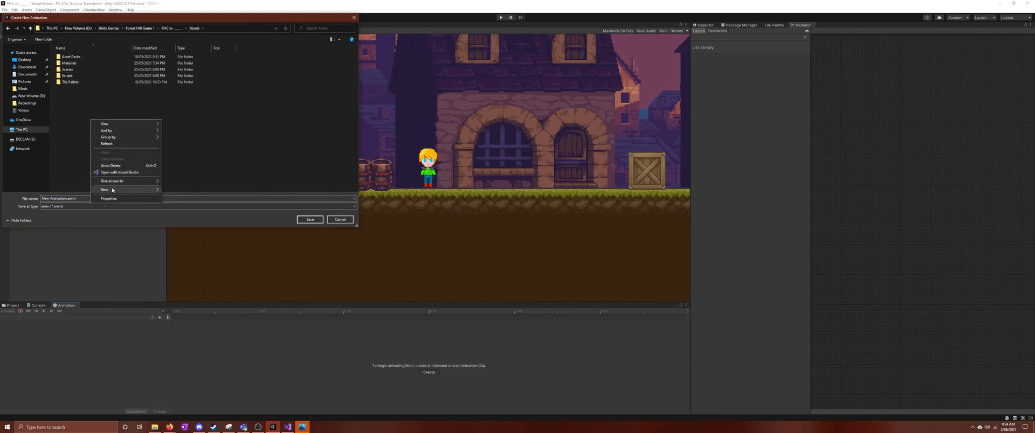
mouse_move(135, 190)
click(186, 191)
text(Animations)
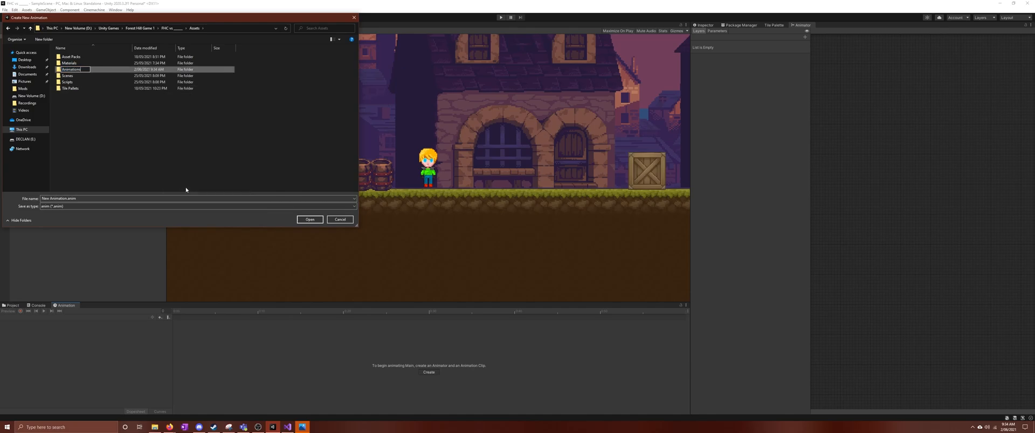
key(Return)
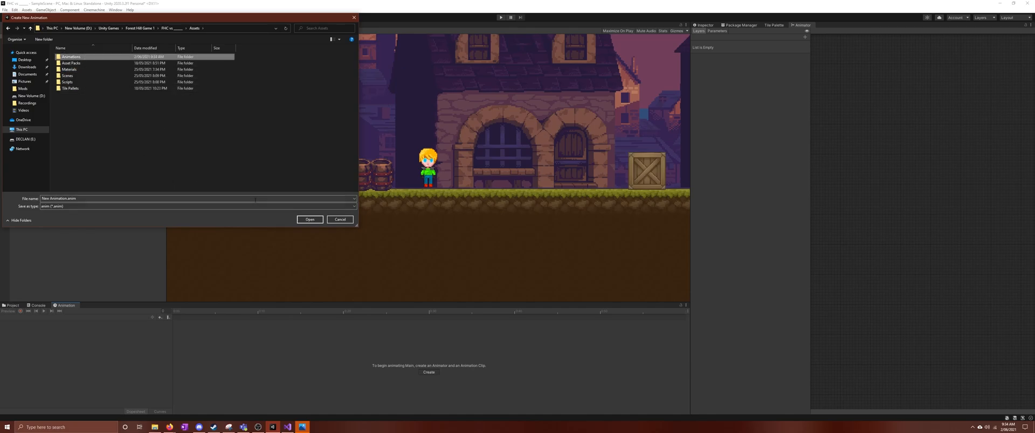
Save the new animation clip as Movement in the Animations folder
click(310, 219)
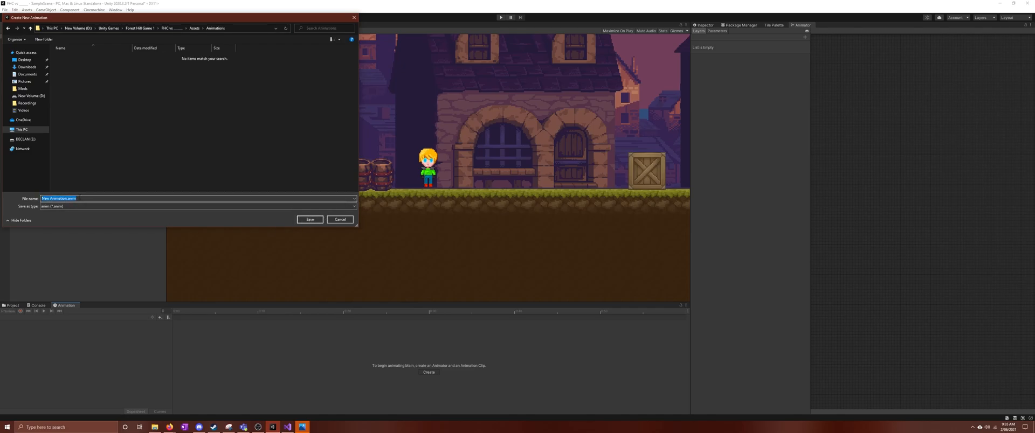
text(Movement)
click(310, 220)
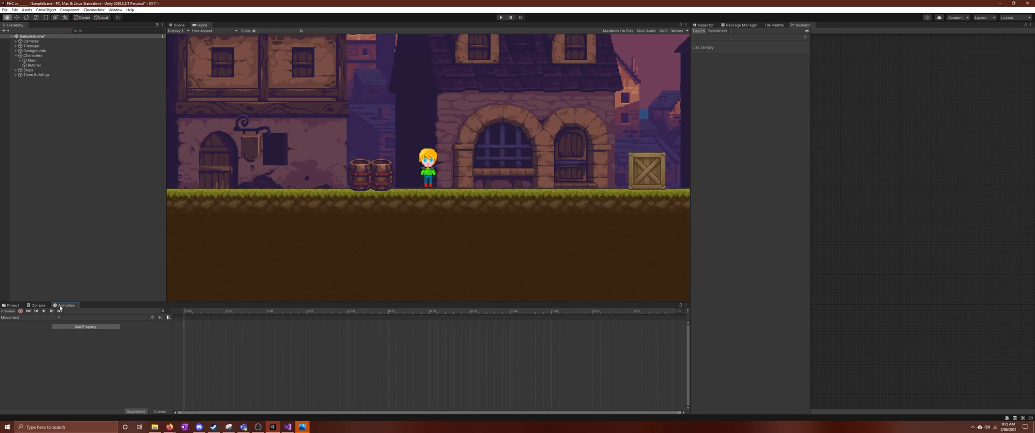
Keep the Animator window docked beside Tile Palette and dock the Project window beside the Hierarchy
drag(809, 24, 223, 27)
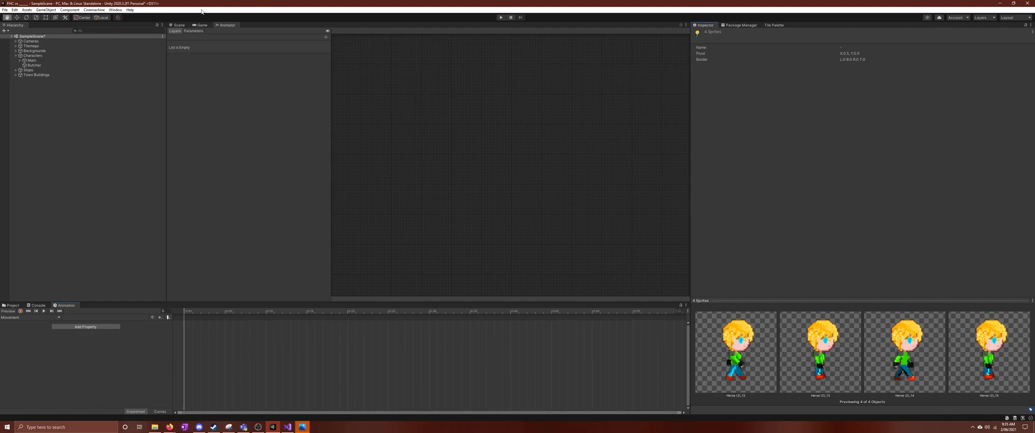
drag(223, 25, 781, 27)
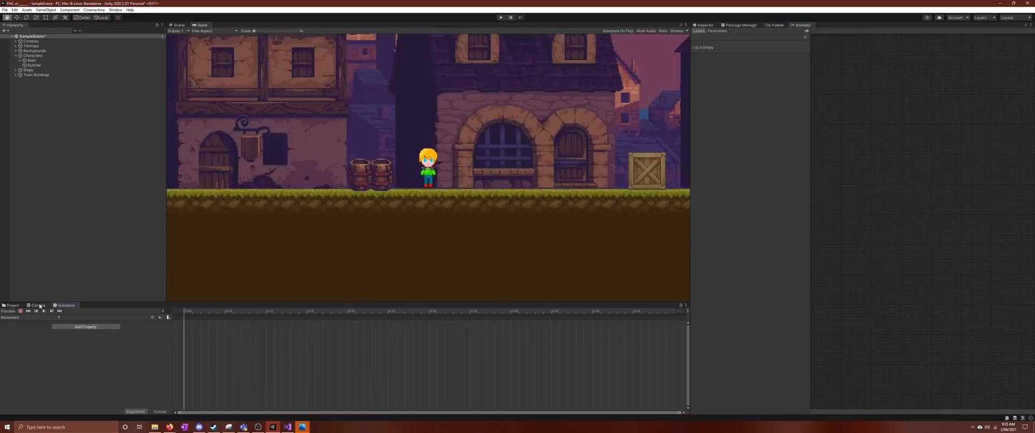
click(11, 306)
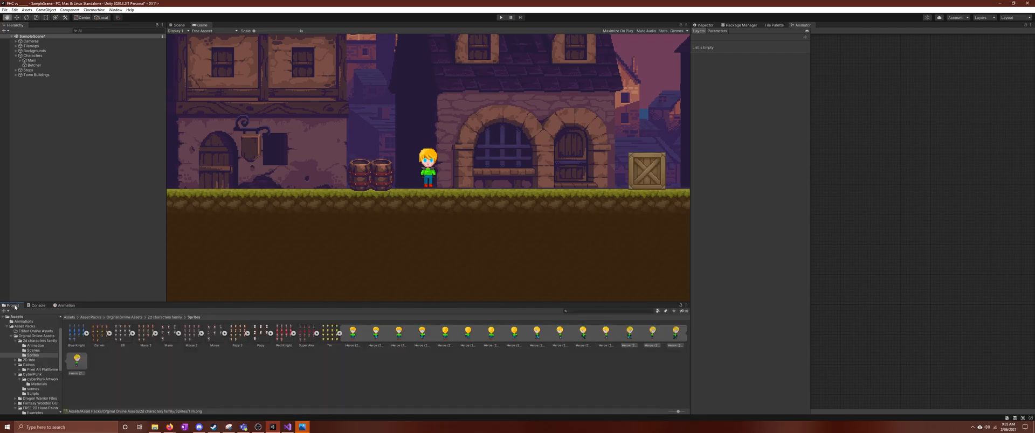
drag(14, 306, 48, 25)
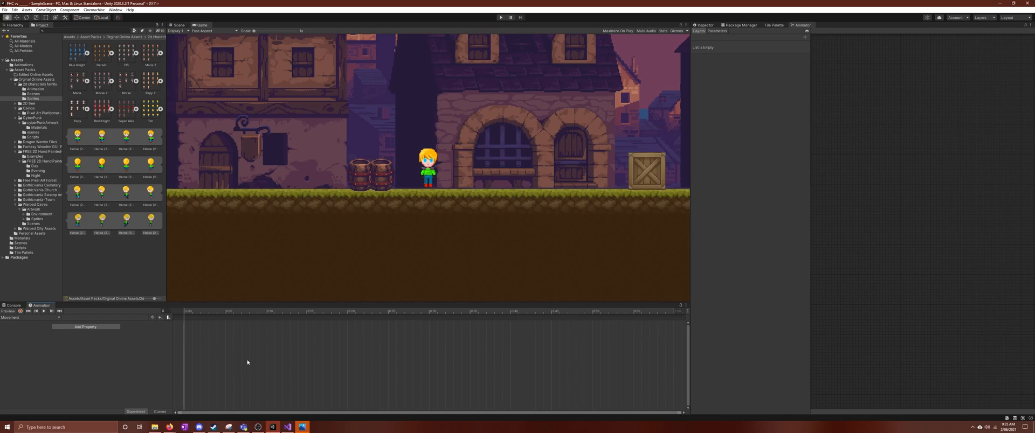
Add the four right-facing walking sprites together to the Movement clip, preview the animation, and delete the keyframes
click(85, 220)
shift+click(151, 226)
drag(77, 220, 240, 341)
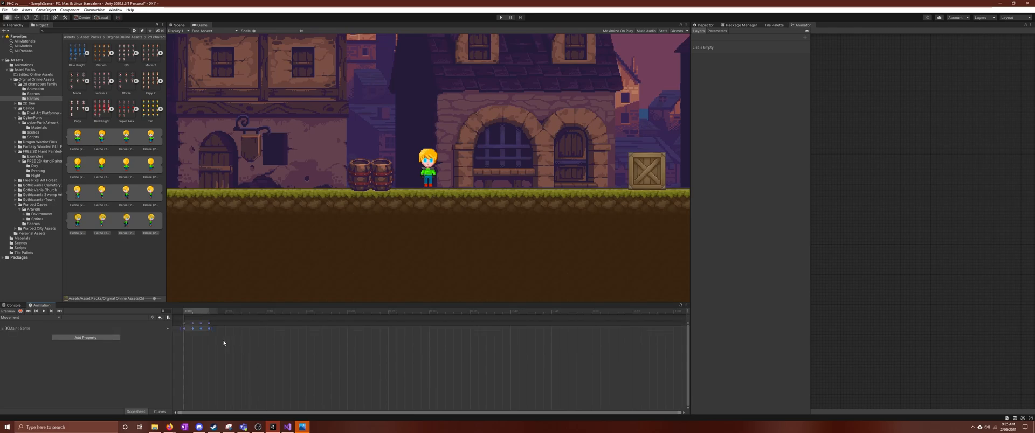
click(43, 312)
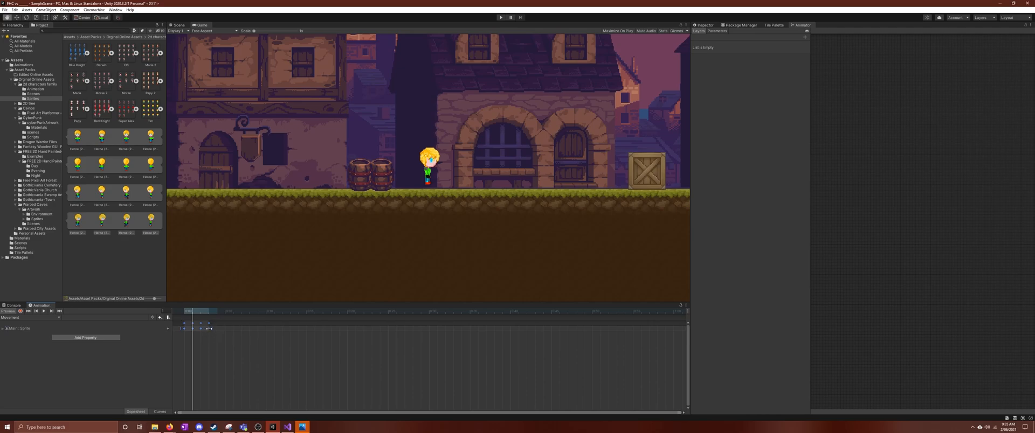
key(Delete)
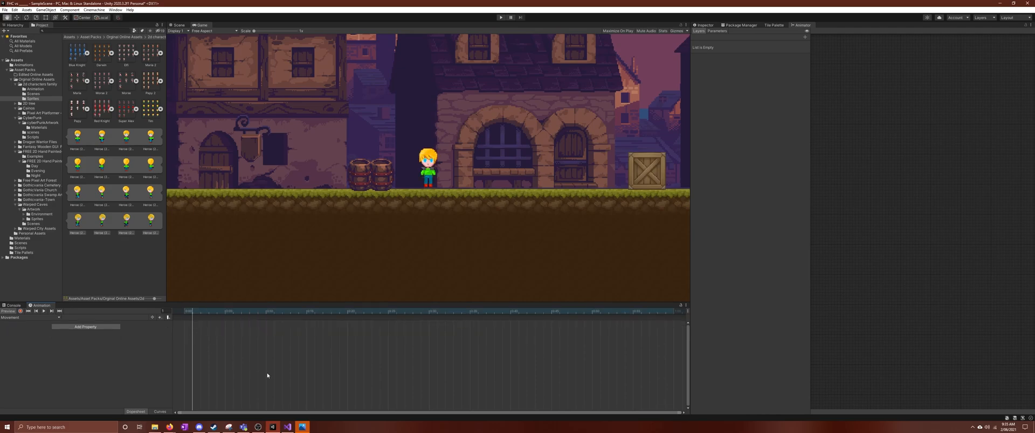
Try placing the selected walking sprites at the start of the Movement timeline again, and clear their keyframes
drag(79, 228, 188, 326)
click(129, 251)
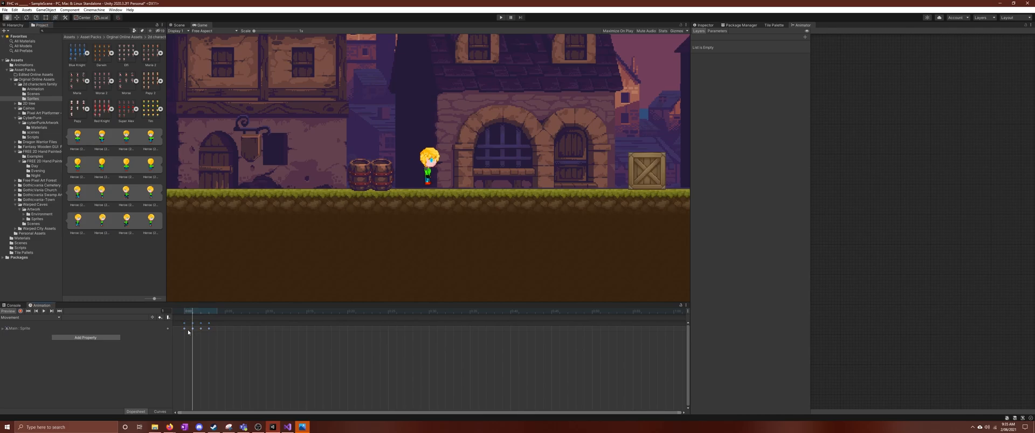
click(185, 327)
drag(192, 326, 208, 326)
key(Delete)
Place the four walking sprites one by one on the Movement timeline, from its start and about two frames apart
click(76, 227)
drag(77, 225, 190, 326)
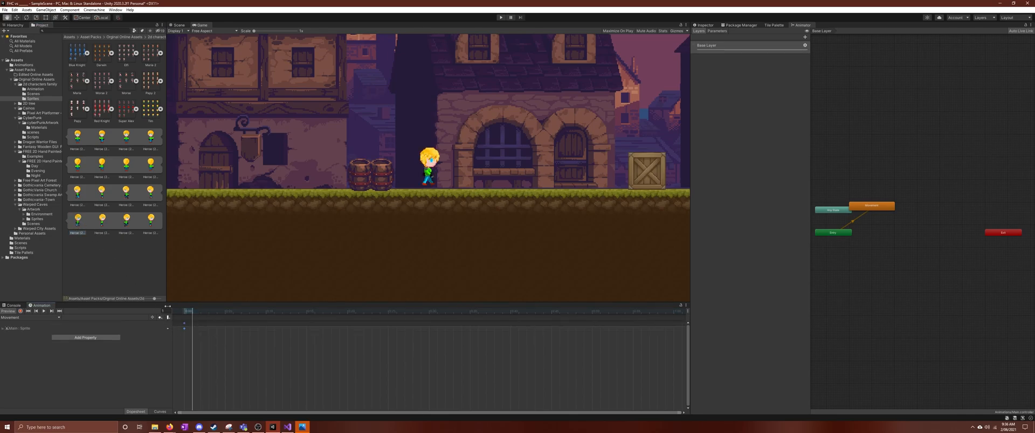
drag(98, 219, 201, 327)
drag(126, 220, 216, 327)
drag(152, 225, 233, 325)
Preview the respaced Movement animation and move the Movement state clear of Any State in the Animator
click(45, 312)
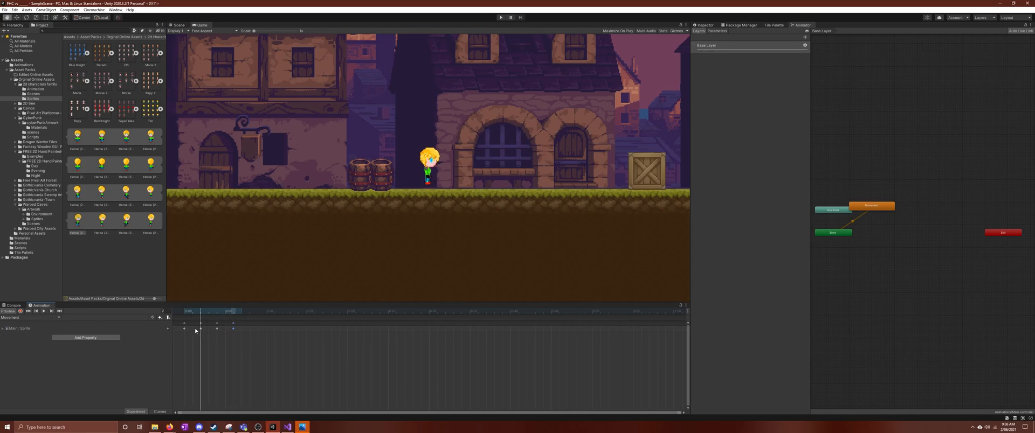
drag(867, 210, 900, 218)
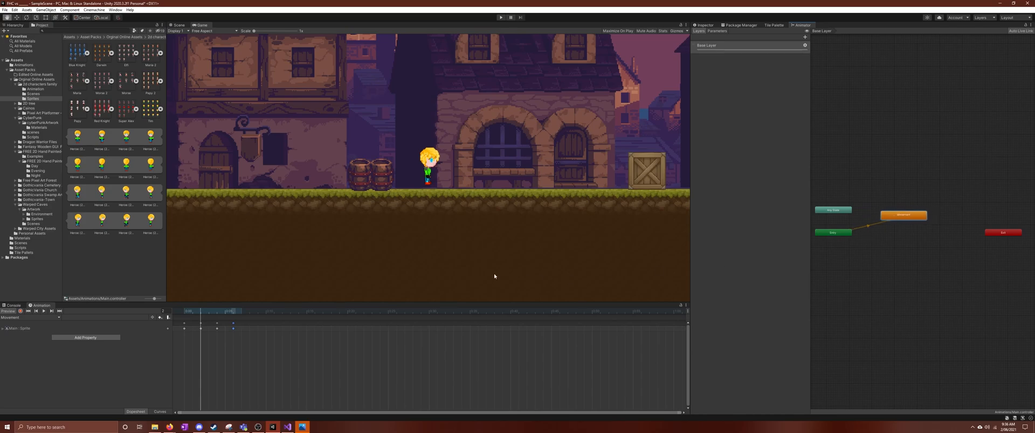
click(44, 311)
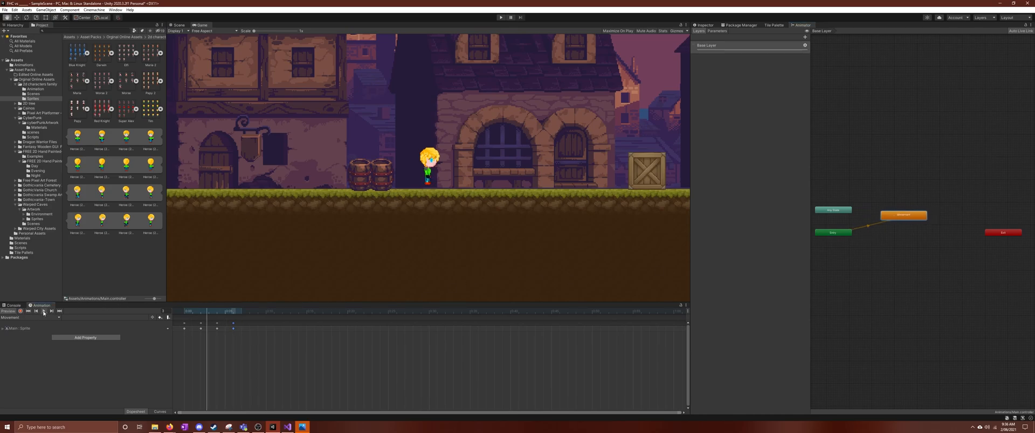
Space the Movement clip's sprite keyframes four frames apart and preview the slower walking animation
drag(232, 323, 282, 325)
click(217, 326)
drag(217, 325, 250, 325)
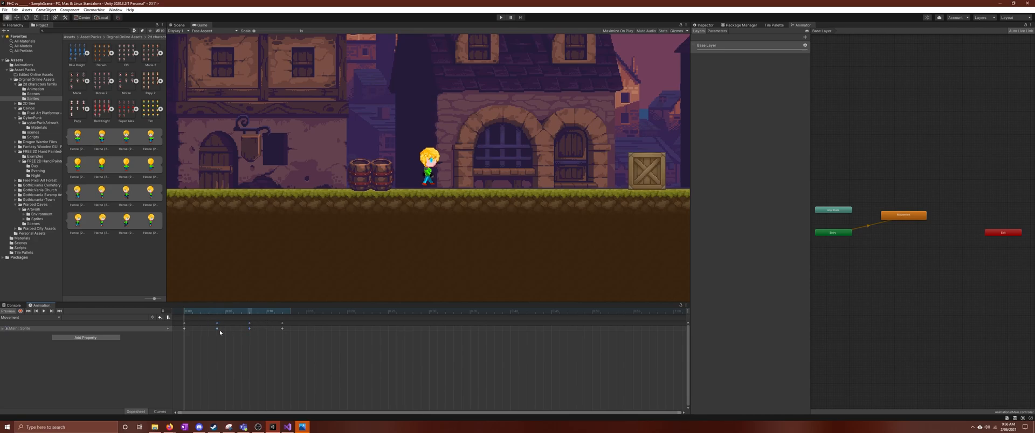
click(43, 311)
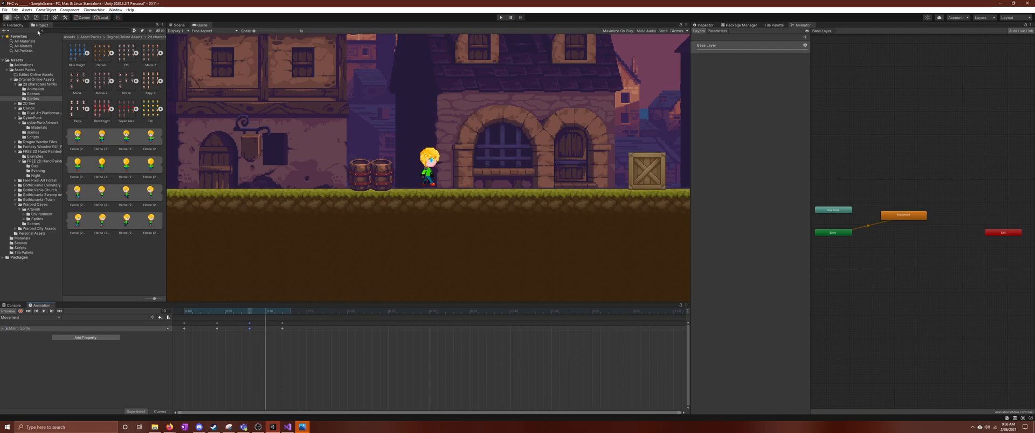
Dock the Project window beside the Console, run the game to check the Movement animation, and stop it
drag(37, 26, 37, 306)
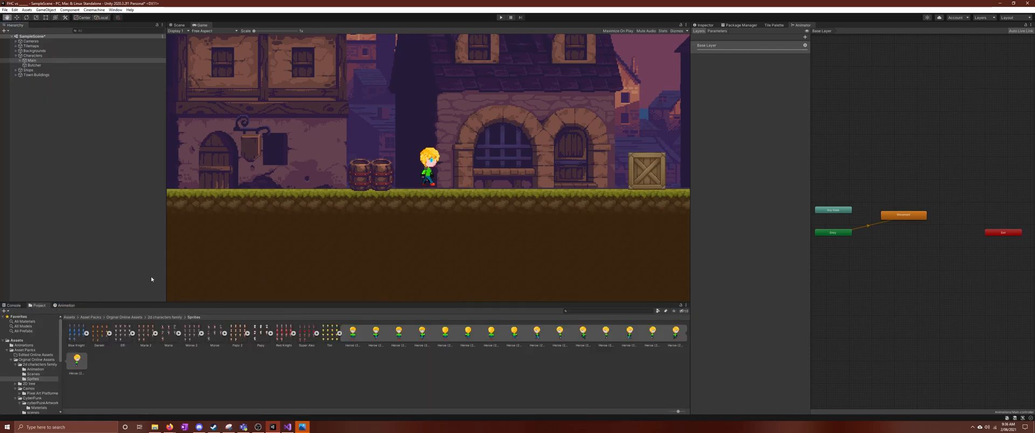
click(500, 17)
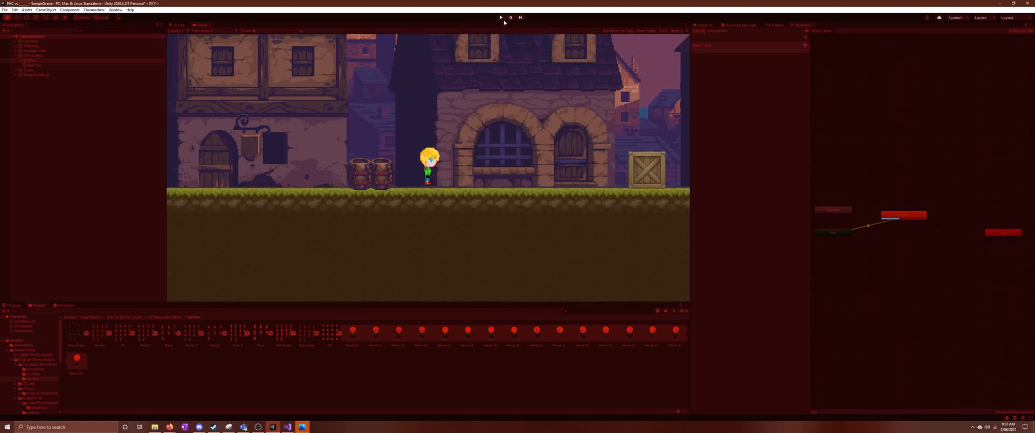
key(ctrl+p)
click(902, 217)
right_click(902, 217)
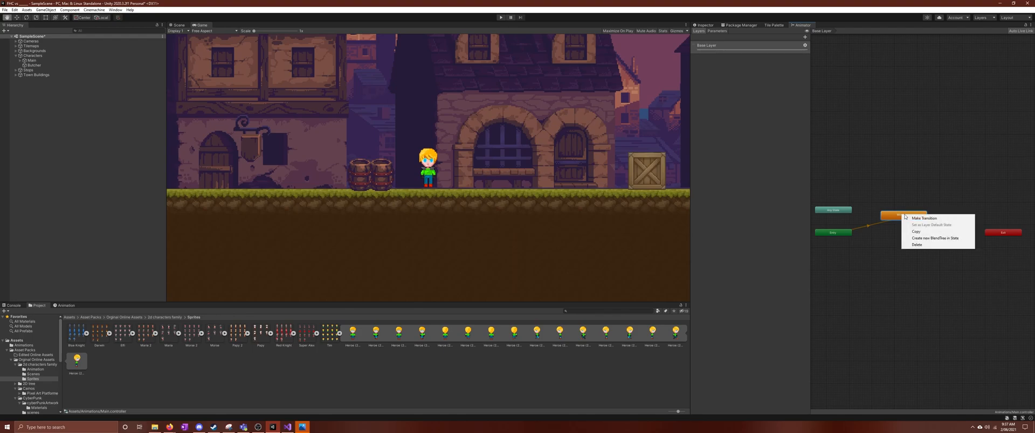
click(866, 256)
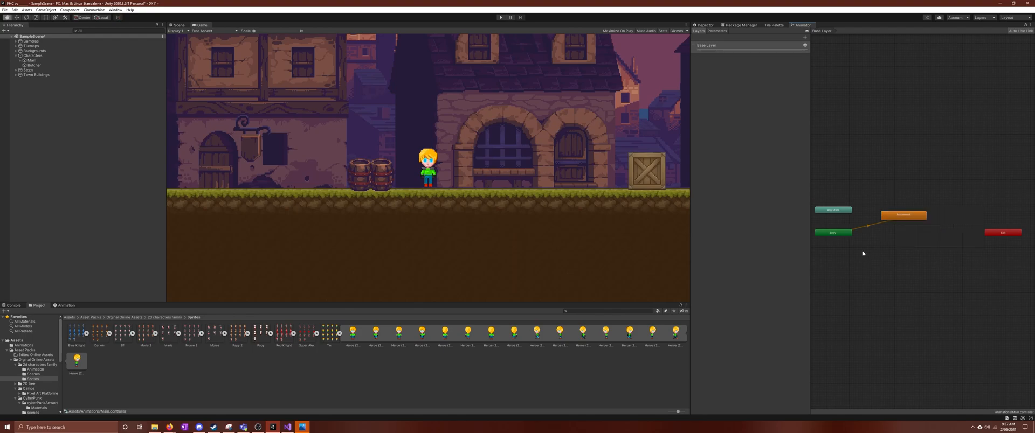
right_click(861, 228)
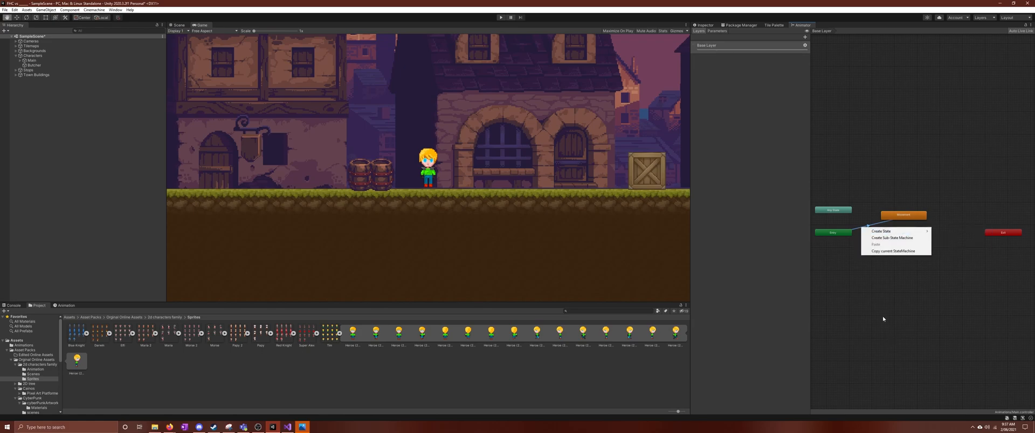
click(882, 266)
right_click(907, 216)
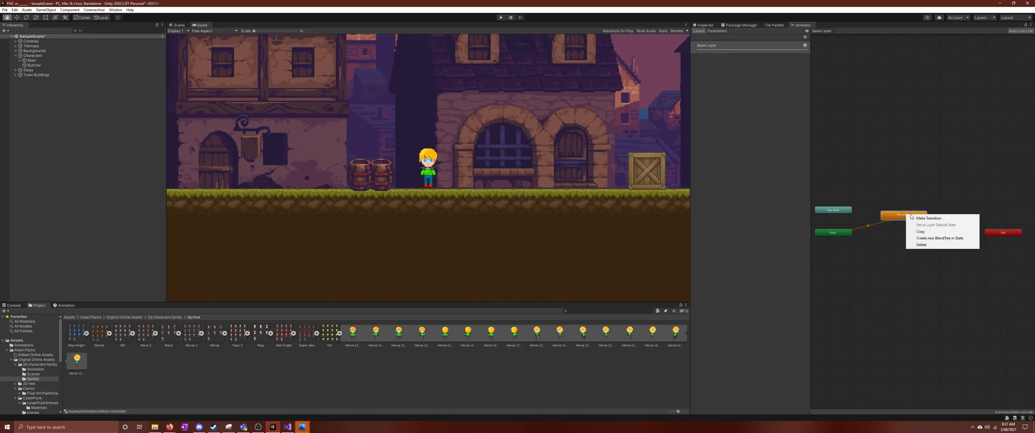
click(916, 218)
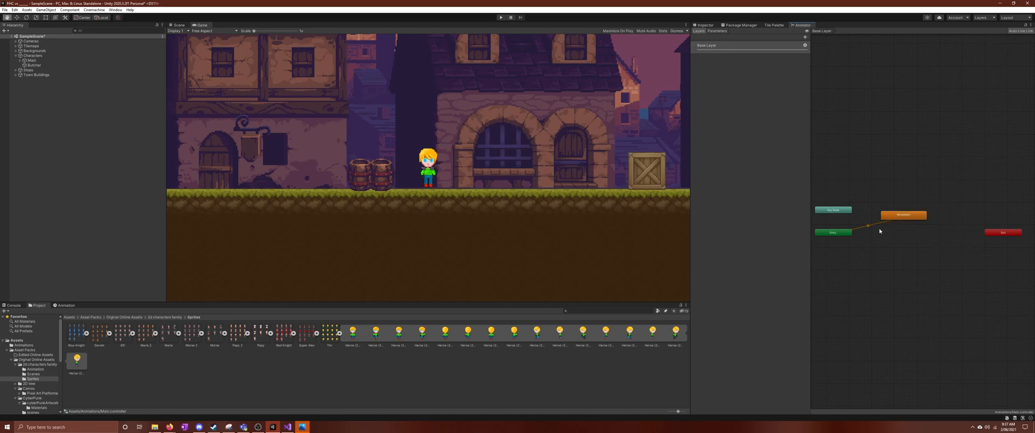
right_click(870, 226)
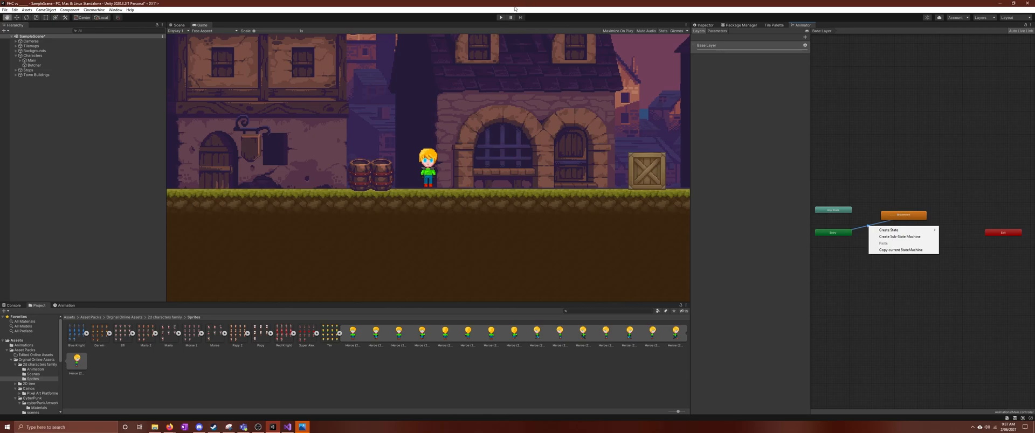
Run the game once more to watch the walking animation play, and stop it
click(500, 18)
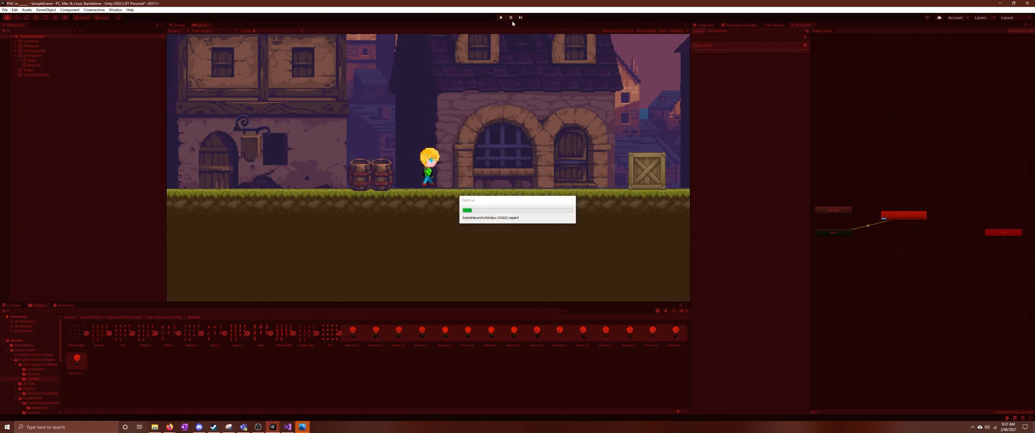
click(501, 17)
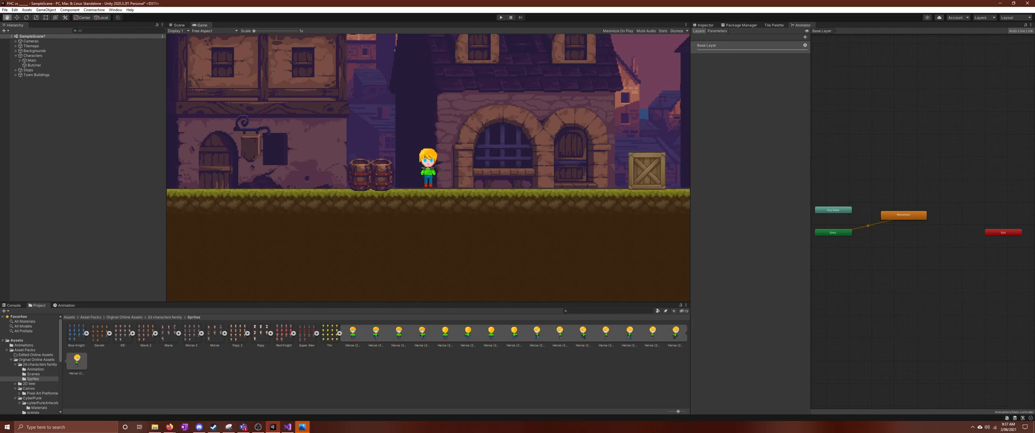
click(843, 242)
right_click(893, 216)
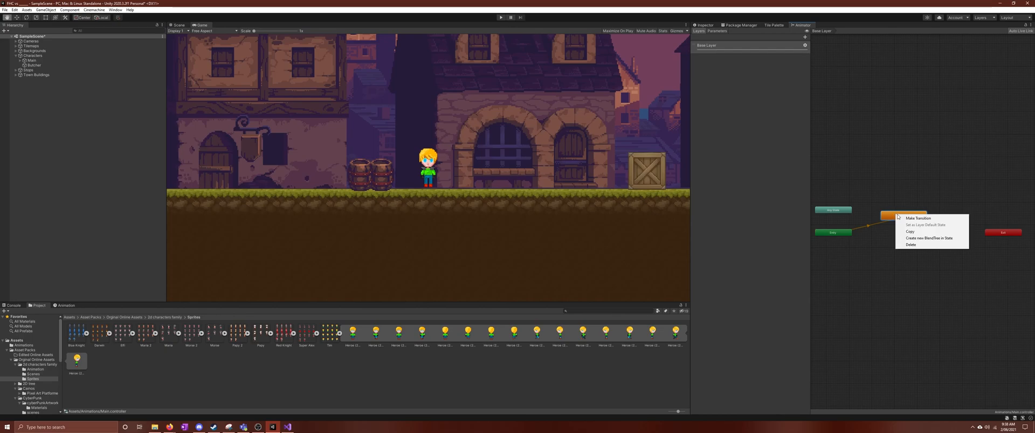
click(868, 226)
right_click(869, 226)
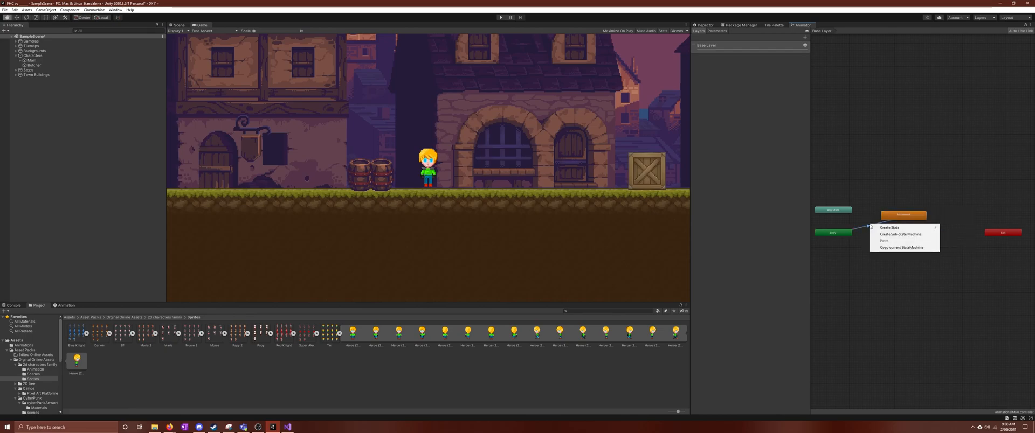
click(845, 233)
right_click(846, 233)
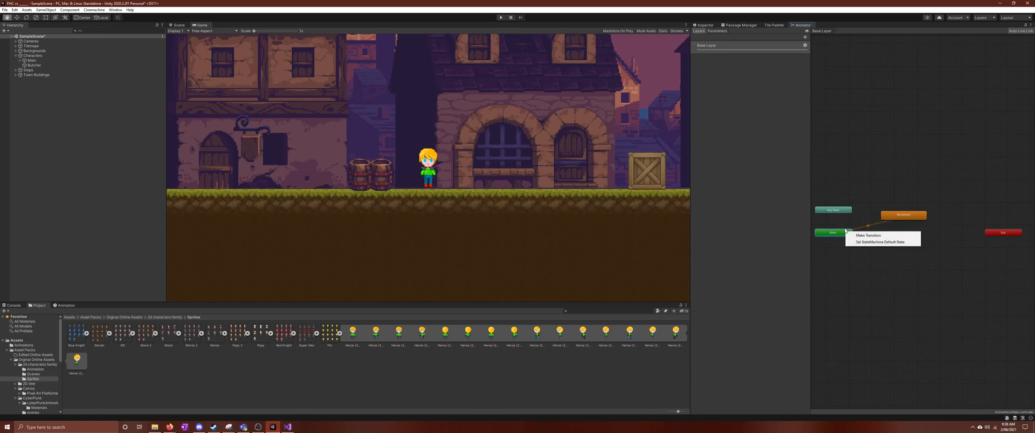
click(844, 215)
right_click(843, 215)
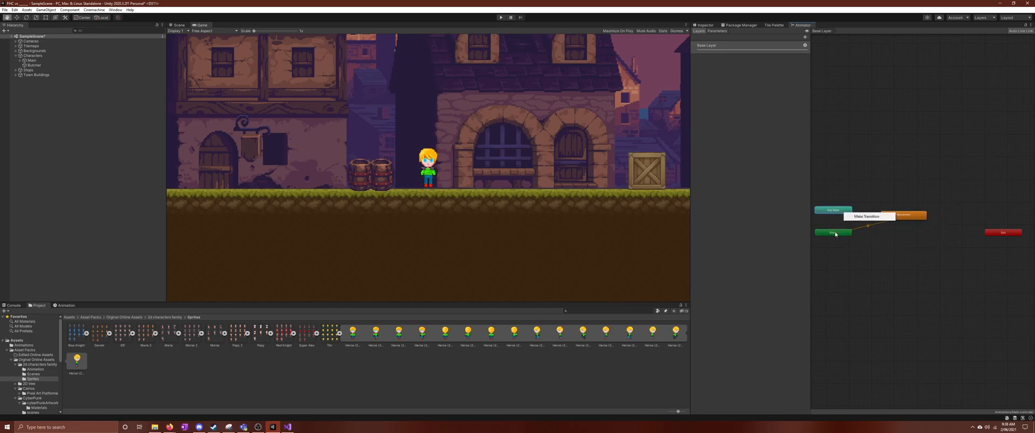
click(835, 234)
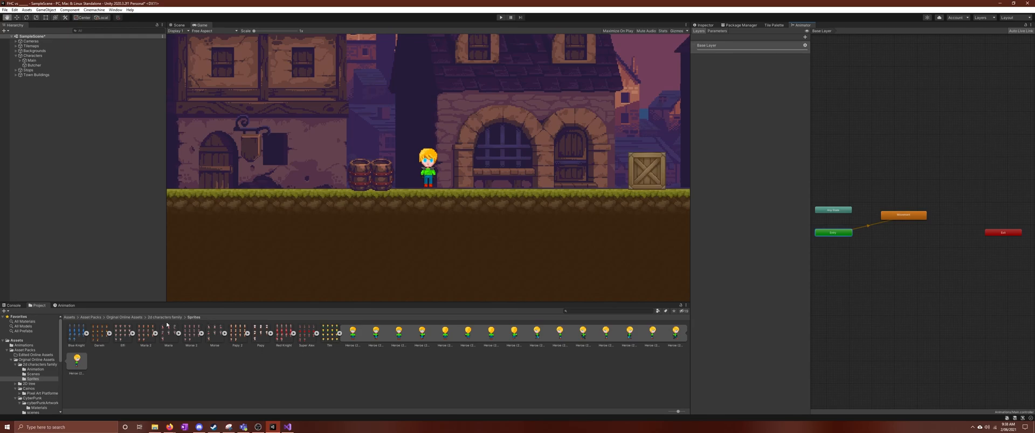
Create a new animation clip named Idle for the Main character, saved in the project's Assets/Animations folder
click(65, 305)
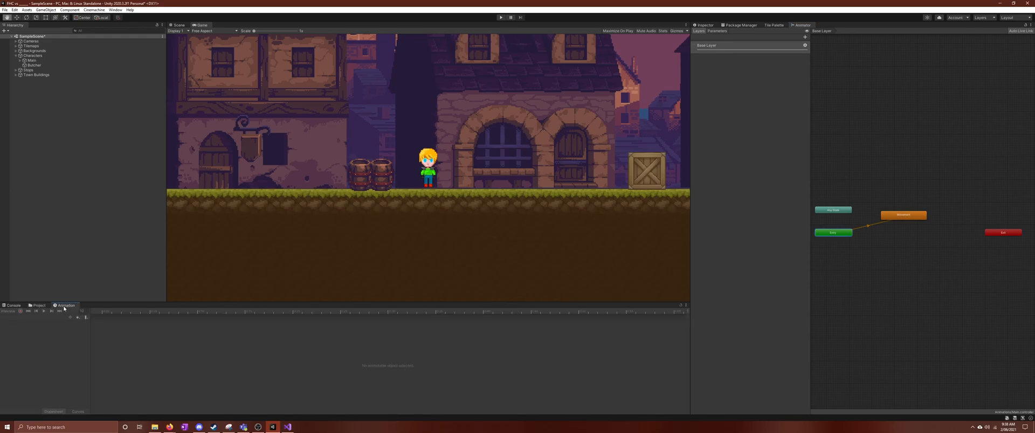
click(47, 56)
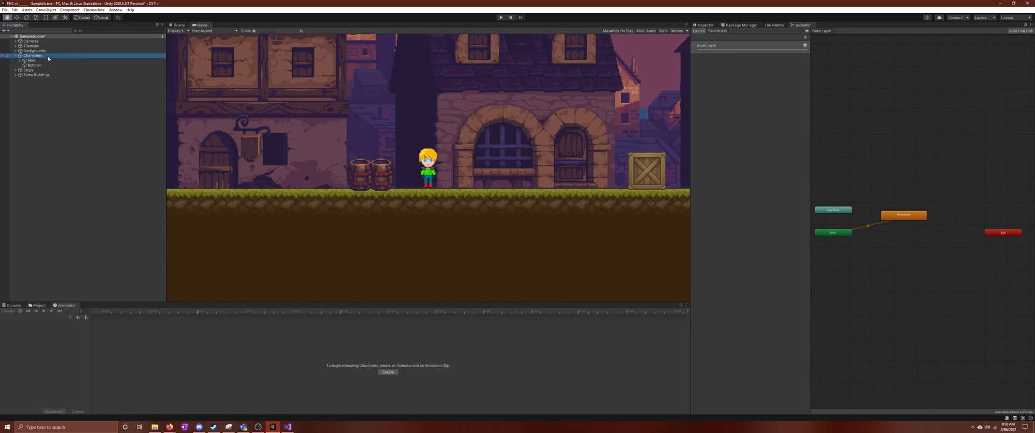
click(44, 61)
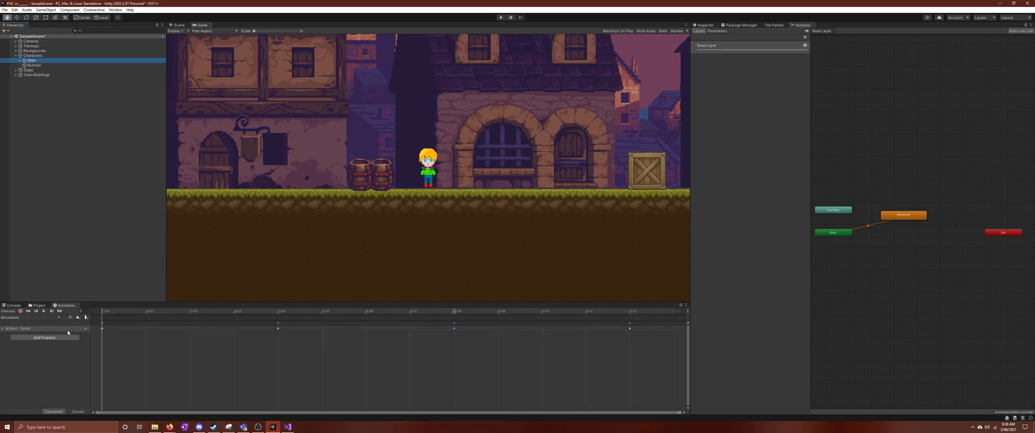
click(48, 361)
click(60, 318)
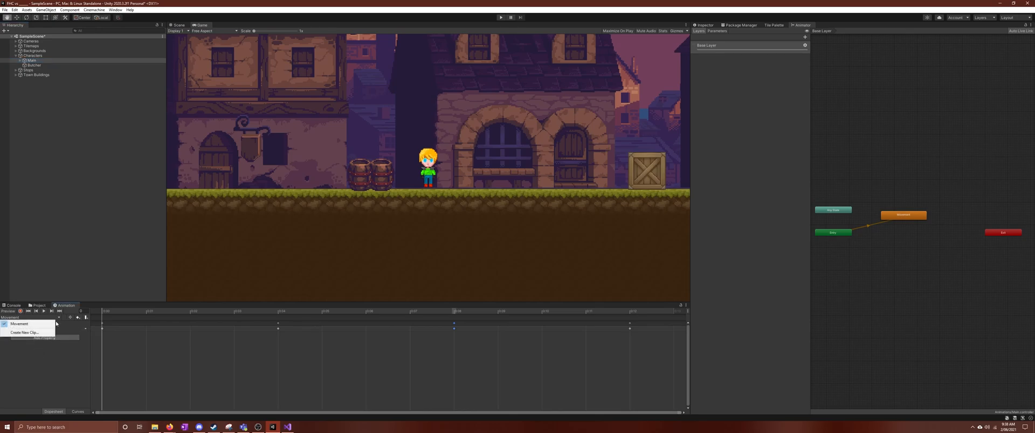
click(37, 334)
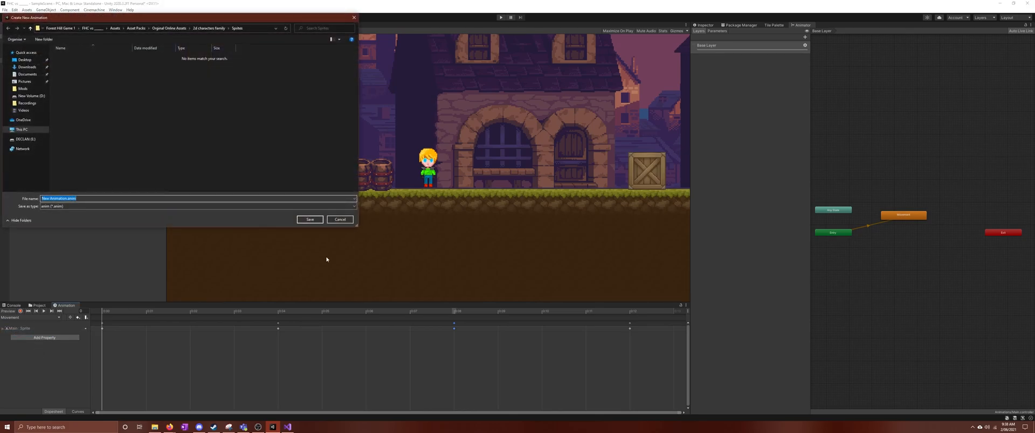
click(115, 28)
double_click(86, 58)
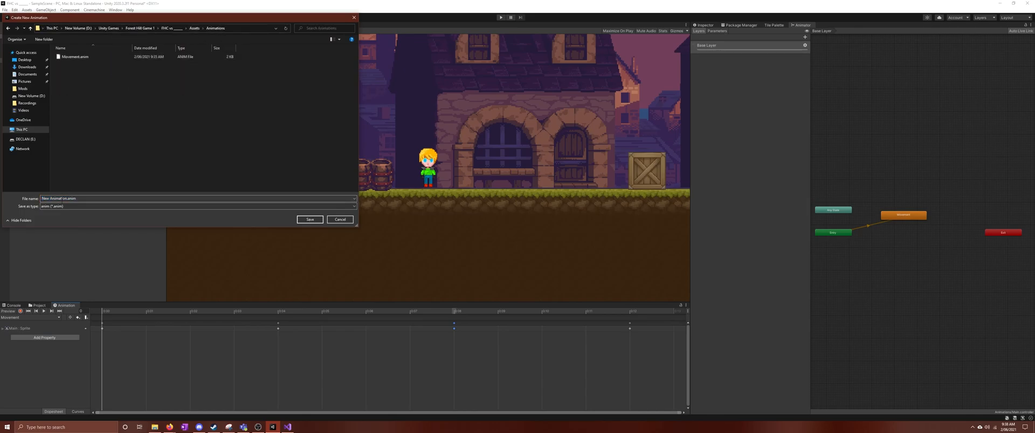
text(Idle)
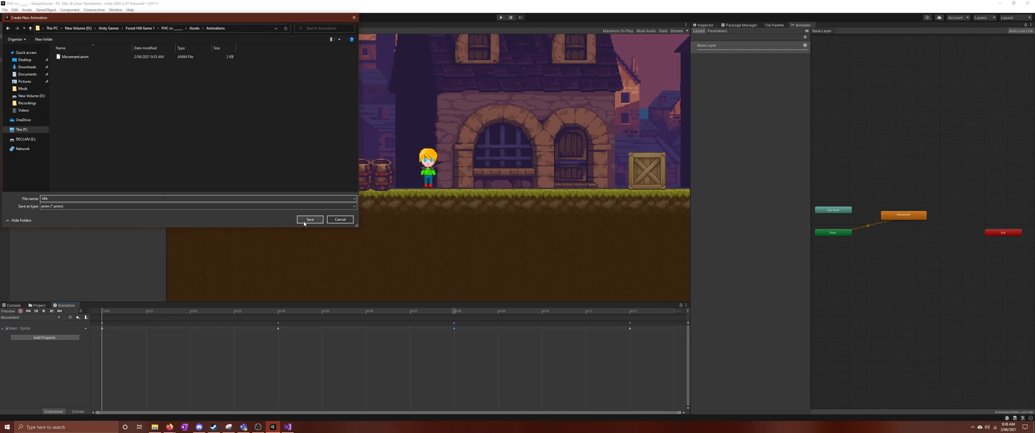
click(304, 220)
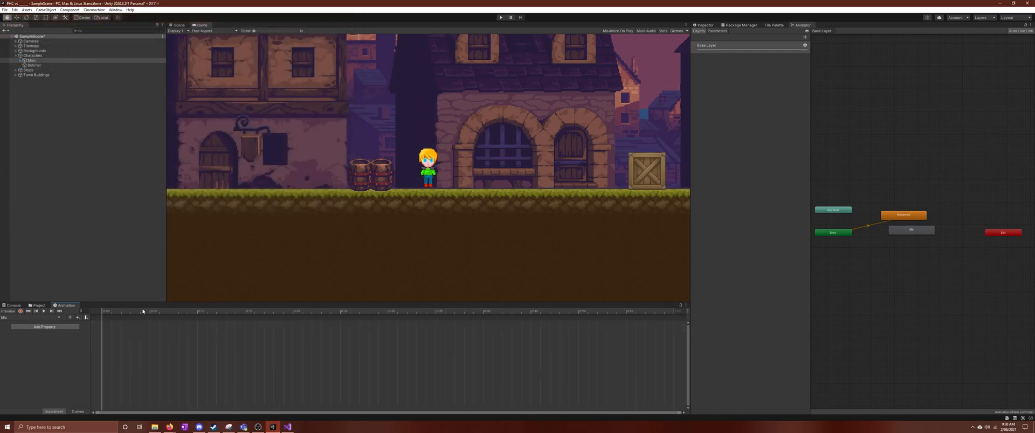
Dock the Project window beside the Hierarchy, place a front-facing Tim sprite at the start of the Idle timeline, and preview it
drag(38, 305, 43, 25)
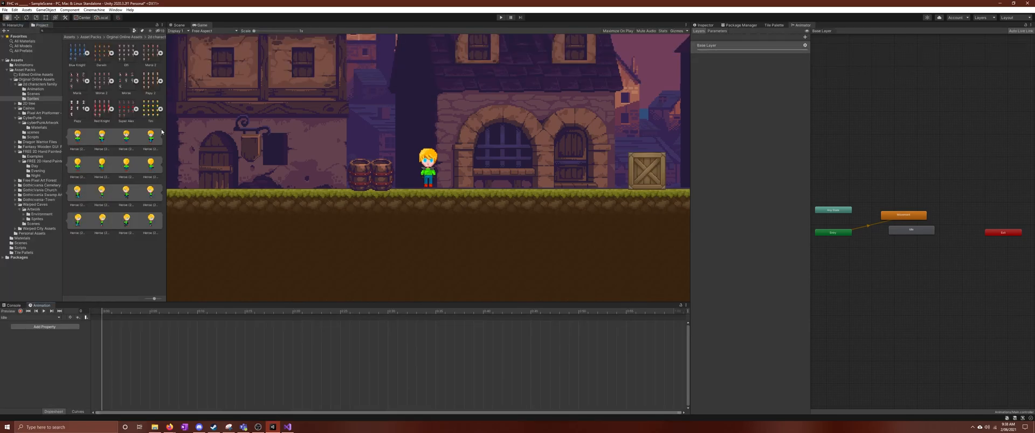
drag(126, 138, 105, 329)
click(43, 312)
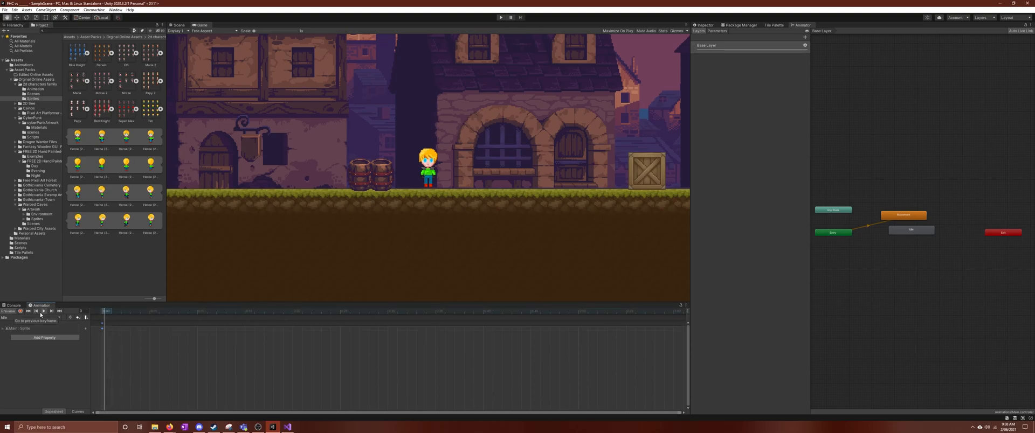
click(43, 312)
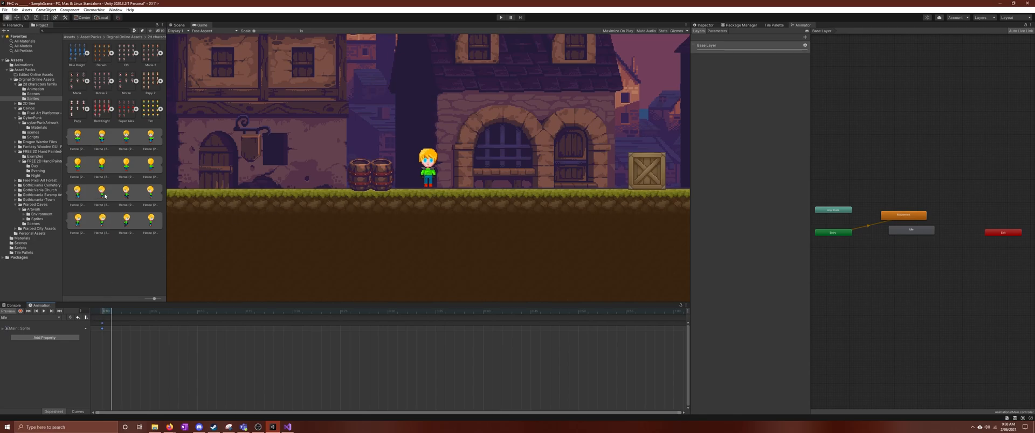
Add a left-facing, a front-facing and a right-facing sprite to the Idle clip at frames 1, 2 and 3, and preview it
drag(102, 204, 113, 326)
drag(78, 135, 122, 327)
drag(149, 208, 131, 326)
click(44, 311)
Move the Idle clip's last three keyframes to about frames 19, 21 and 23, and preview the animation
drag(131, 325, 198, 328)
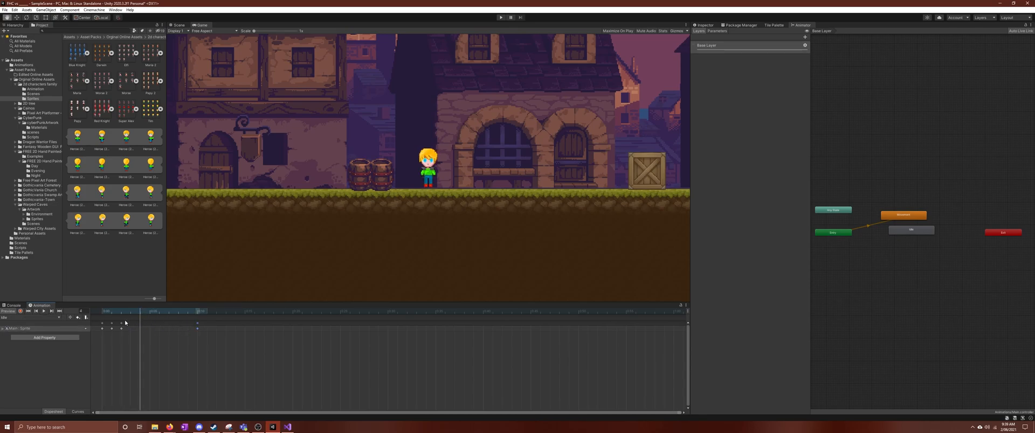
drag(121, 325, 296, 332)
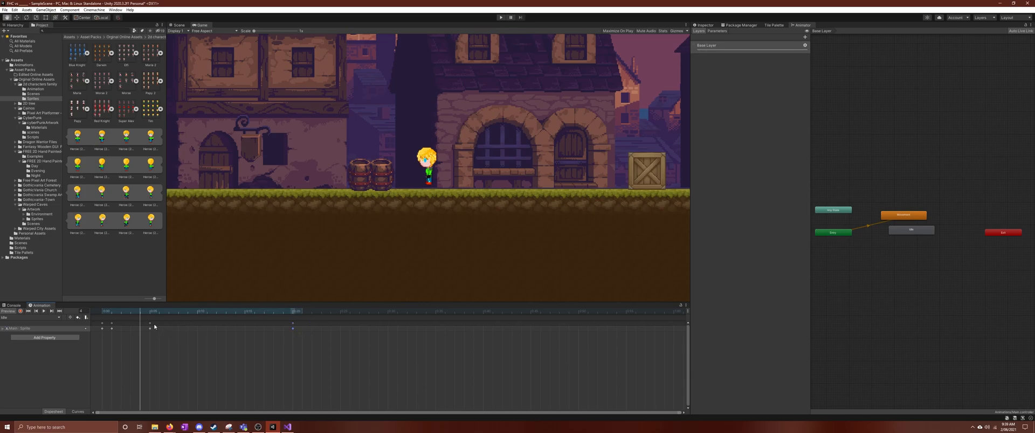
drag(150, 325, 273, 328)
drag(112, 325, 283, 325)
click(43, 312)
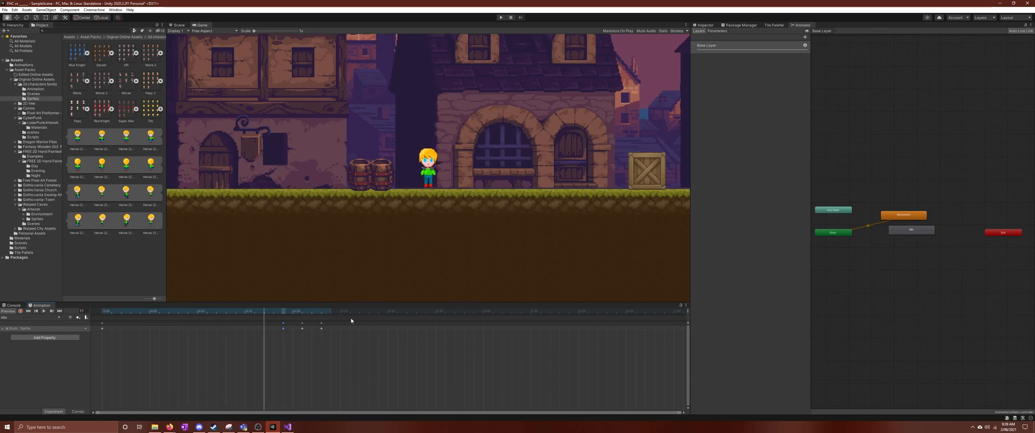
Add a closing front-facing sprite at about frame 30 of the Idle timeline and preview the animation
click(321, 324)
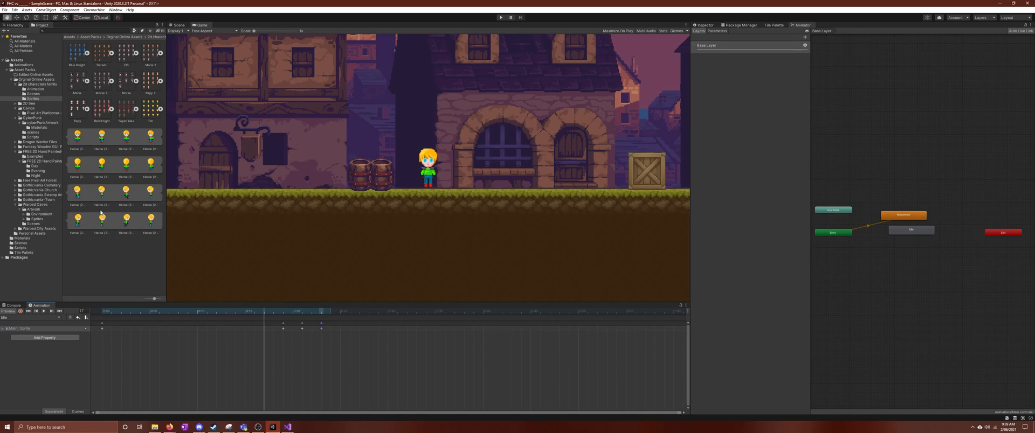
drag(76, 150, 388, 326)
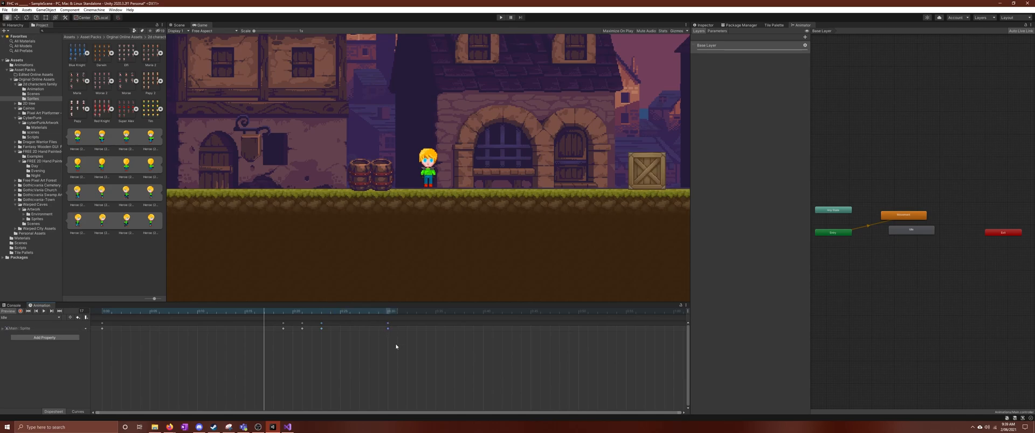
click(43, 311)
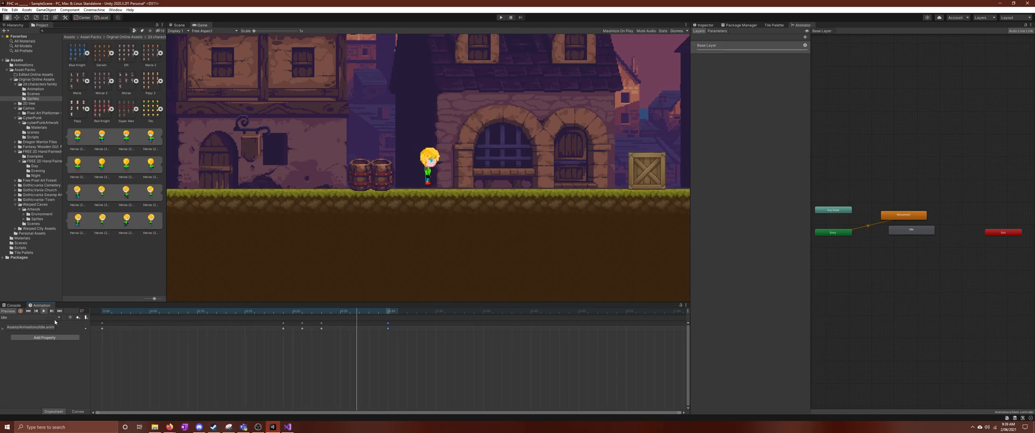
click(44, 310)
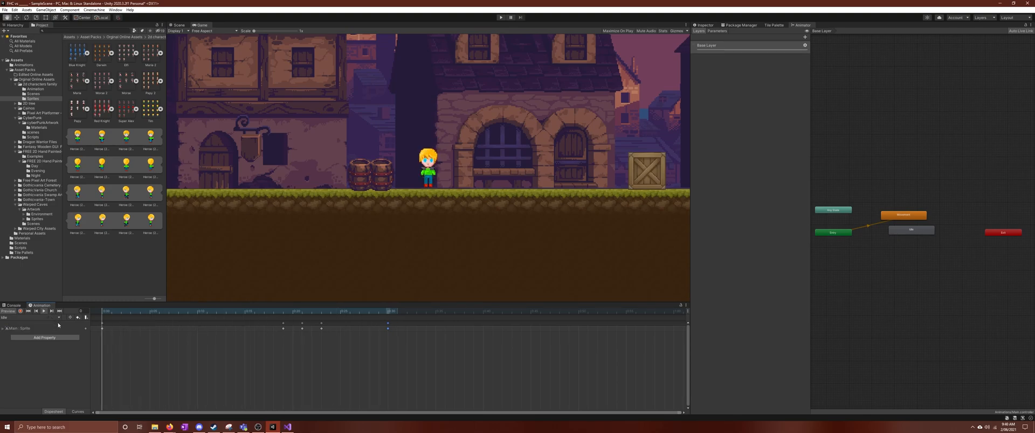
Move the Idle clip's last four keyframes to about frames 45, 50, 55 and 60, and preview the animation
right_click(388, 324)
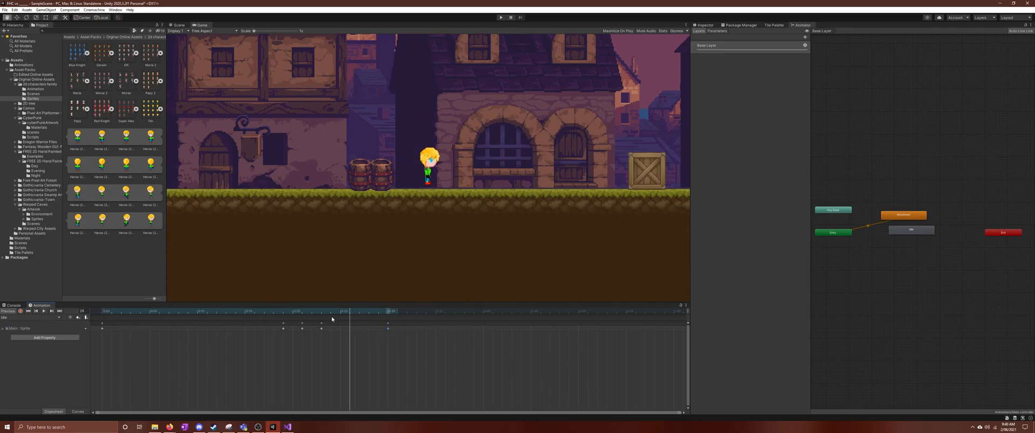
click(498, 336)
click(397, 312)
click(386, 325)
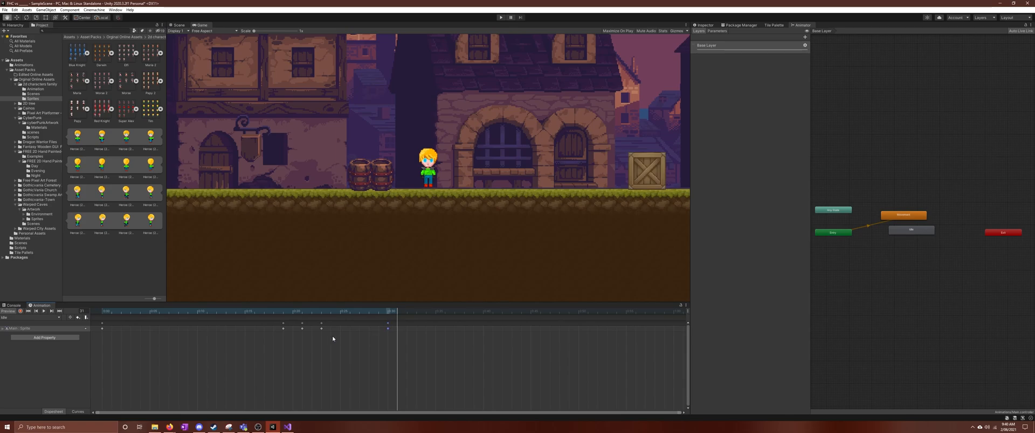
drag(388, 325, 673, 334)
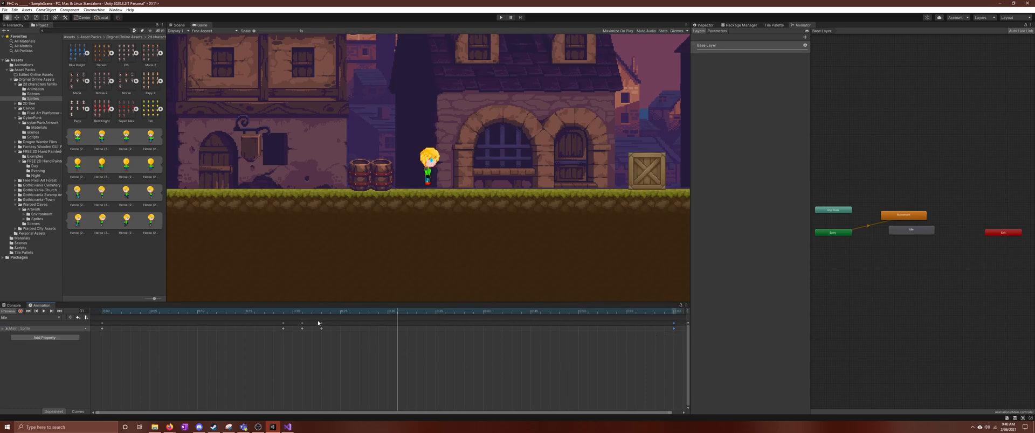
drag(322, 325, 627, 331)
drag(302, 325, 580, 337)
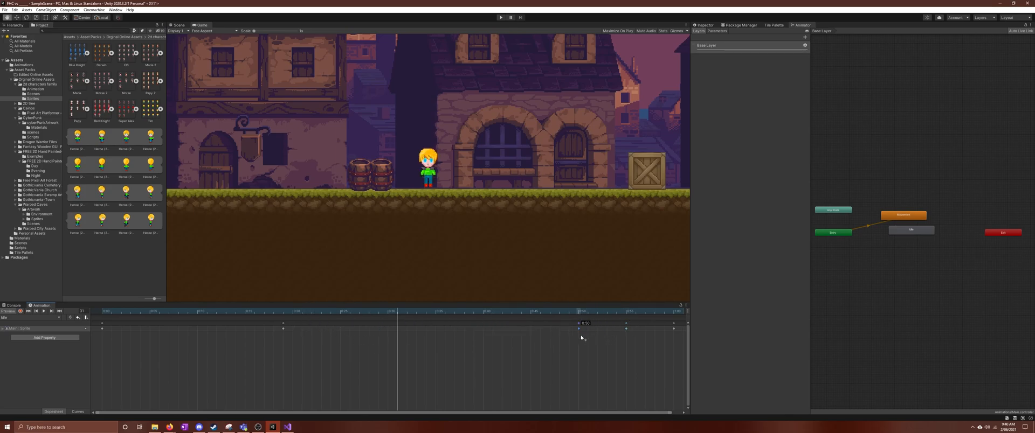
drag(283, 325, 531, 325)
click(45, 312)
Delete every Idle keyframe except the front-facing one at frame 0, and preview the clip from the start
key(Delete)
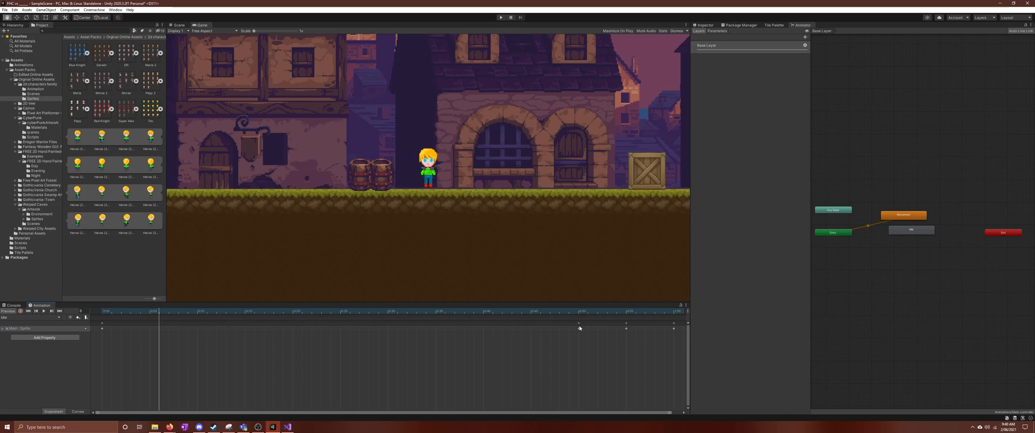
drag(625, 324, 673, 324)
key(Delete)
click(102, 311)
click(44, 311)
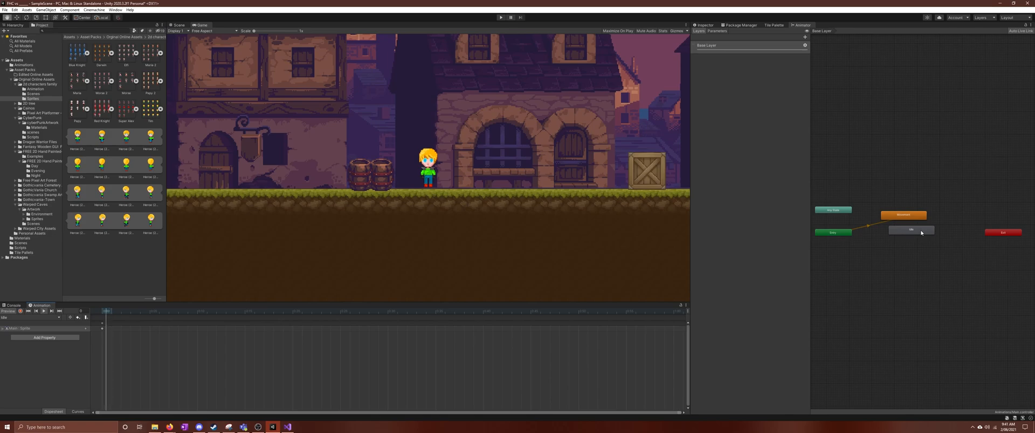
Set the Idle state as the layer's default state and test the scene briefly in Play mode
drag(921, 233, 918, 242)
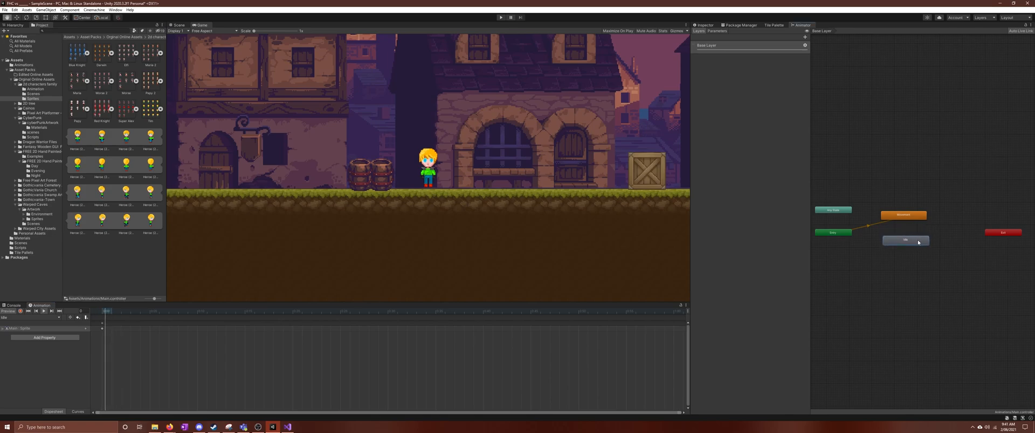
click(44, 311)
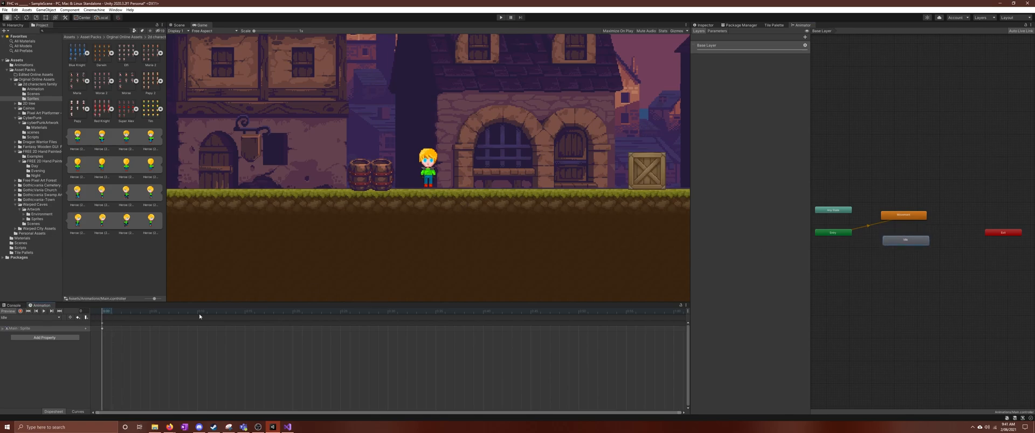
right_click(921, 243)
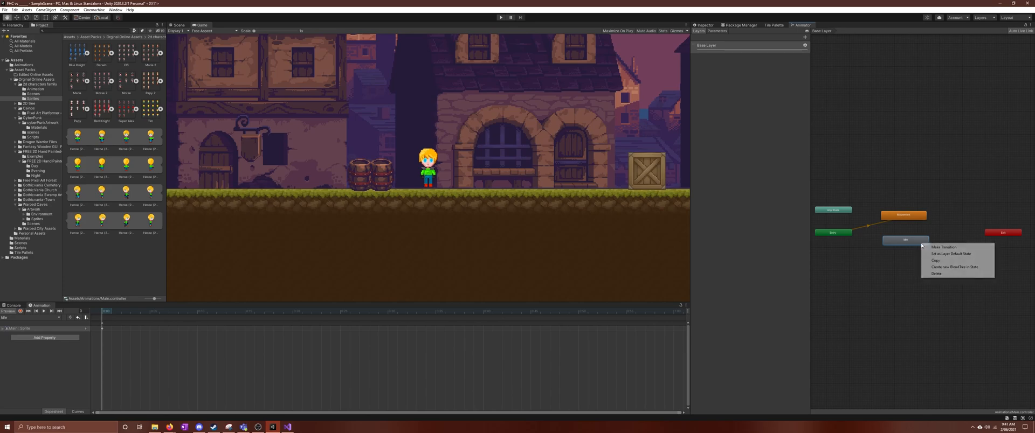
click(950, 254)
click(501, 17)
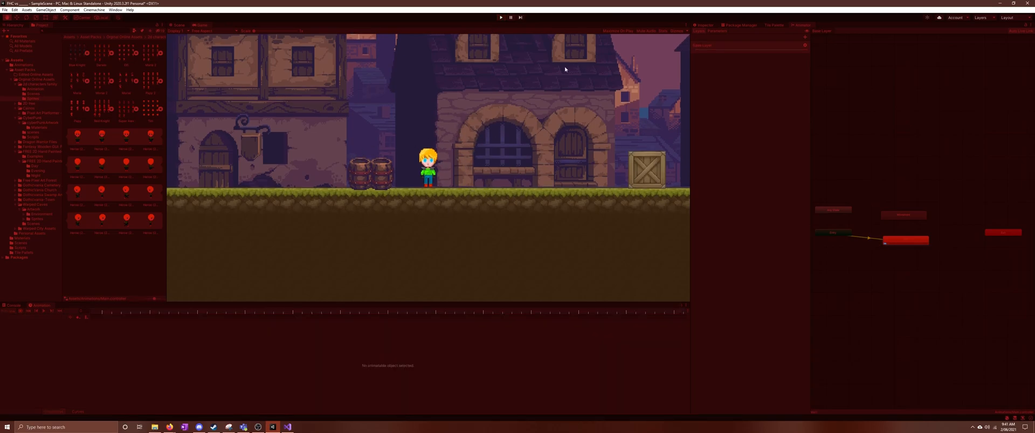
click(500, 17)
Spread the Movement and Idle states apart in the Animator graph and create transitions between them in both directions
drag(902, 214, 954, 177)
drag(902, 239, 885, 234)
right_click(905, 230)
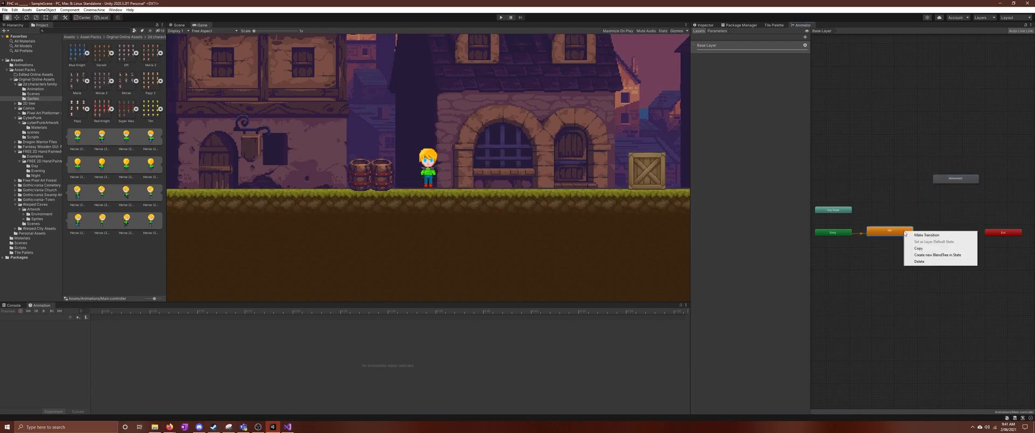
click(916, 235)
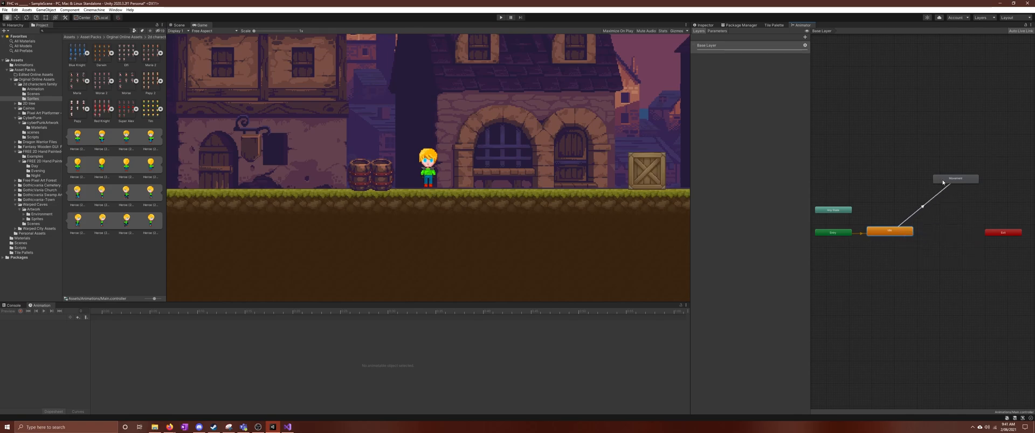
right_click(962, 183)
click(982, 184)
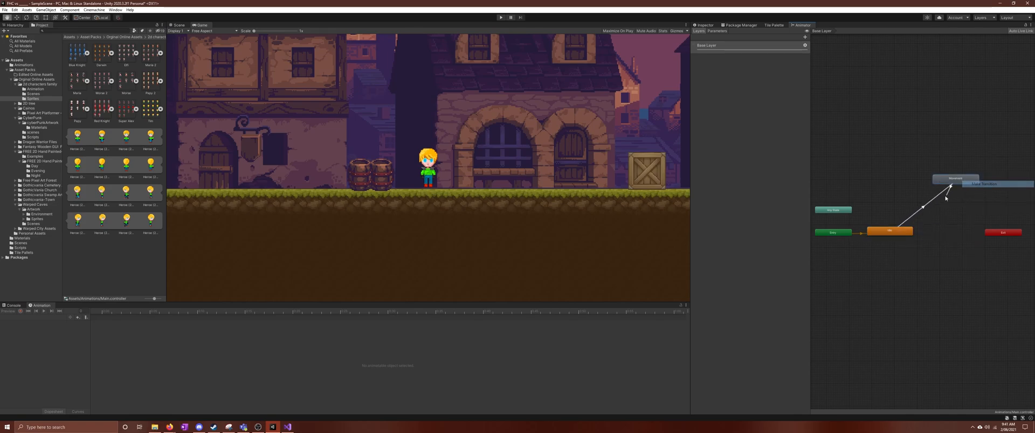
click(889, 230)
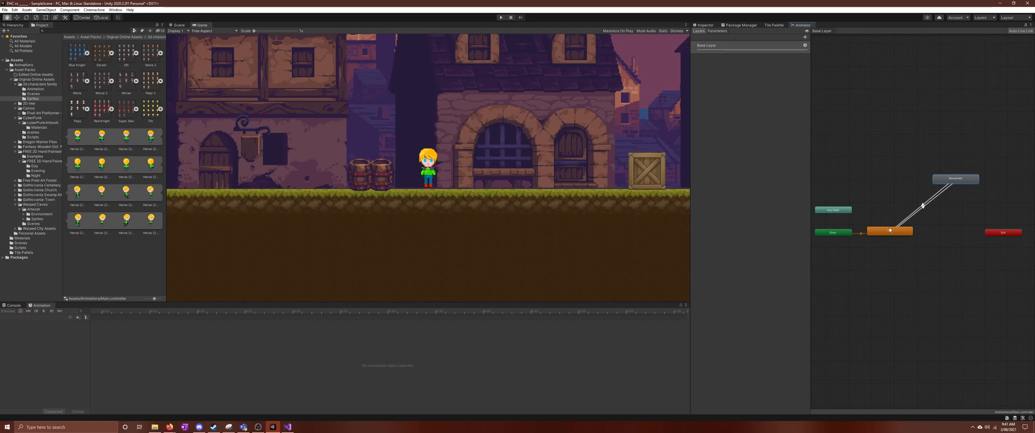
Select the transition from Idle to Movement and show its properties in the Inspector
click(927, 207)
right_click(927, 206)
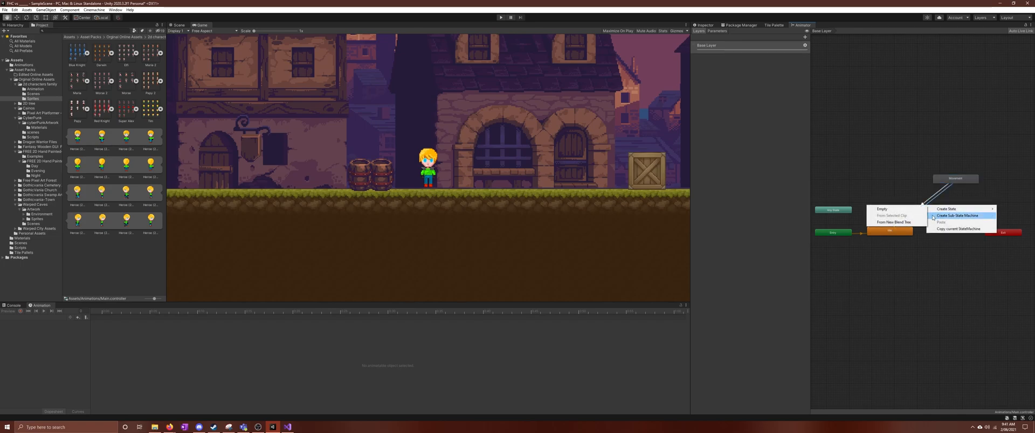
click(908, 260)
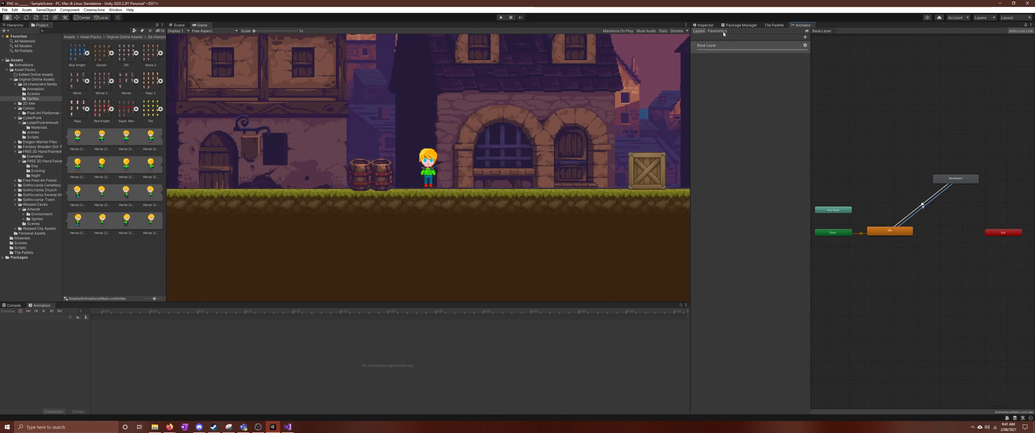
click(704, 25)
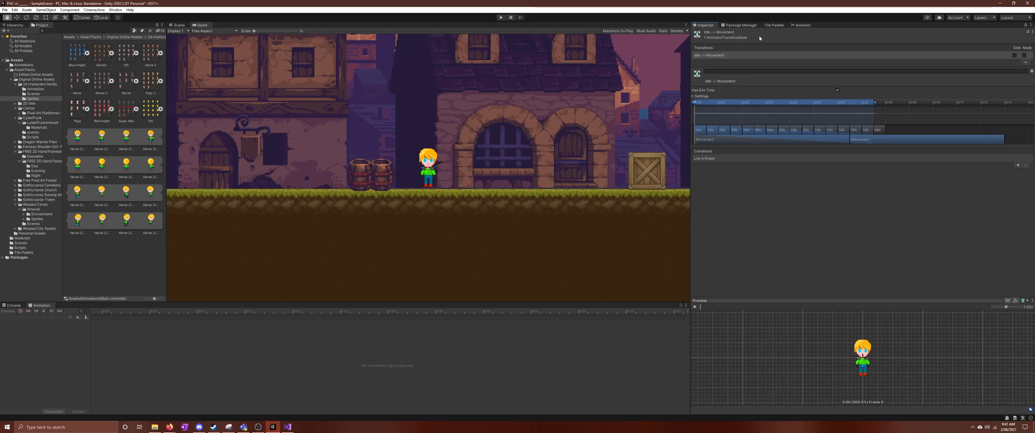
Dock the Animator beside the Game view and the Project window beside the Animation window, checking the Movement-to-Idle transition
drag(805, 25, 481, 98)
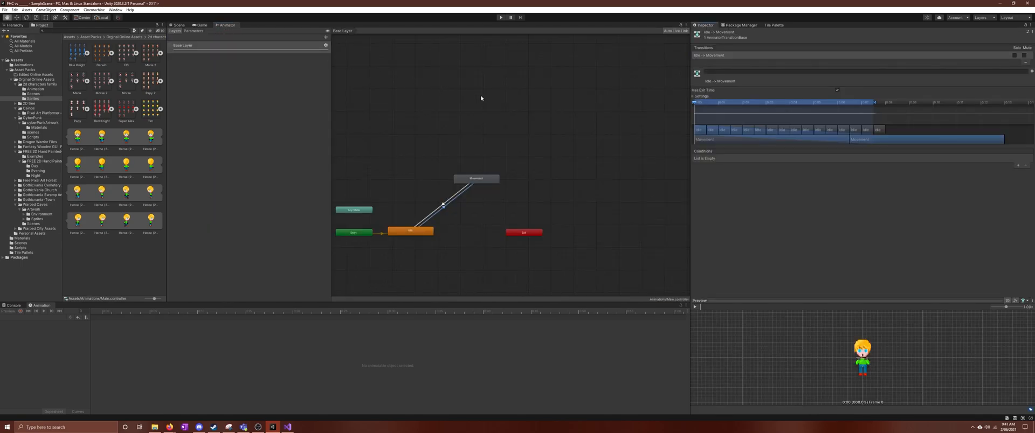
click(455, 195)
click(458, 199)
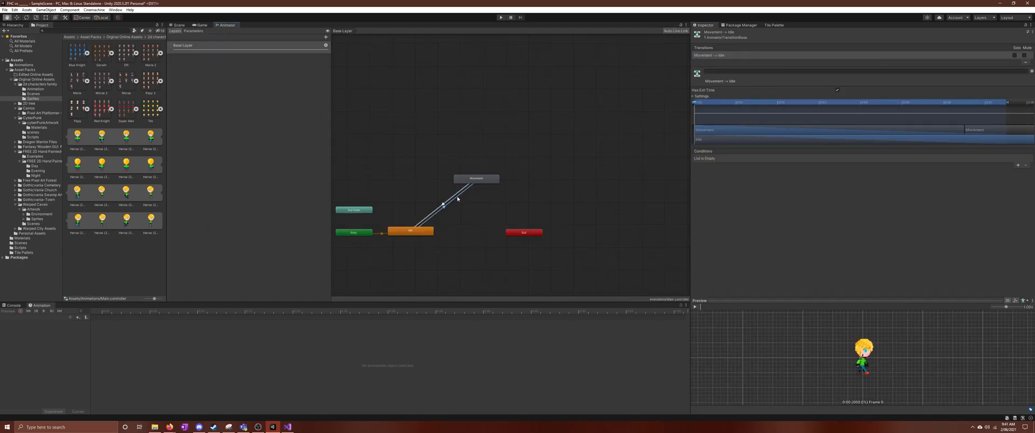
drag(42, 25, 60, 314)
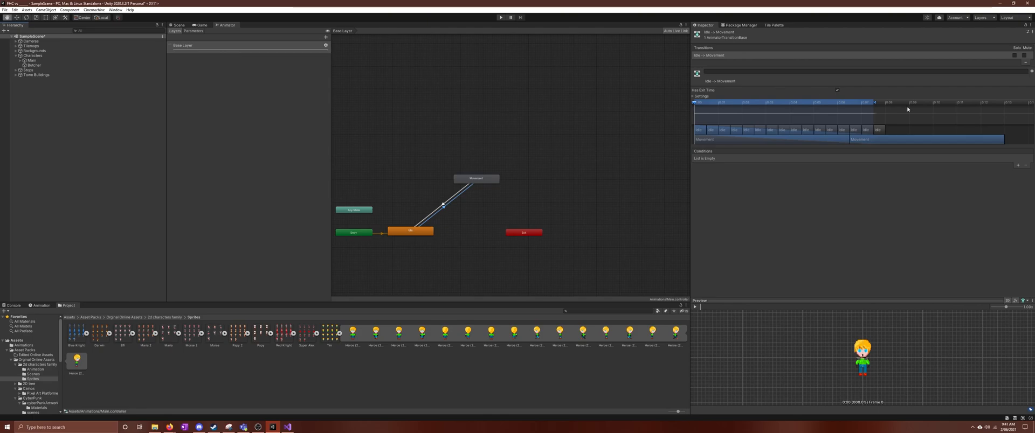
Run the scene in Play mode, examine the state transitions in the Animator and the Game view, and stop playback
click(500, 17)
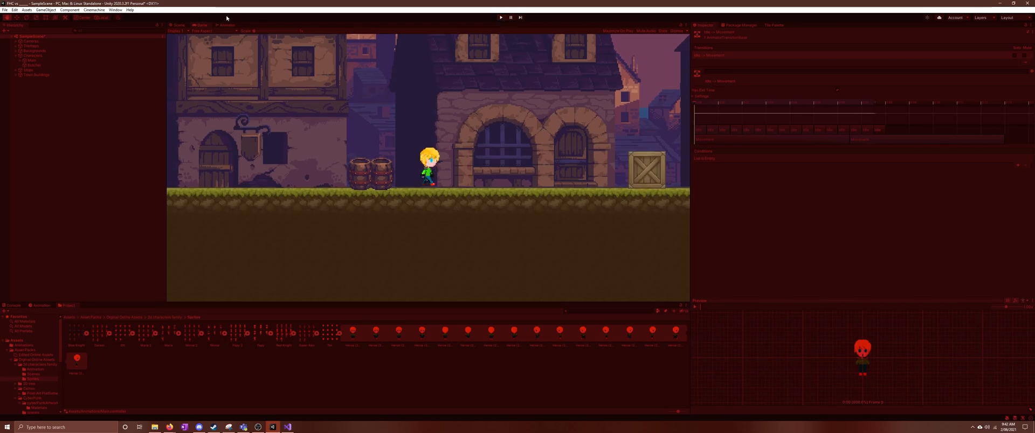
click(225, 25)
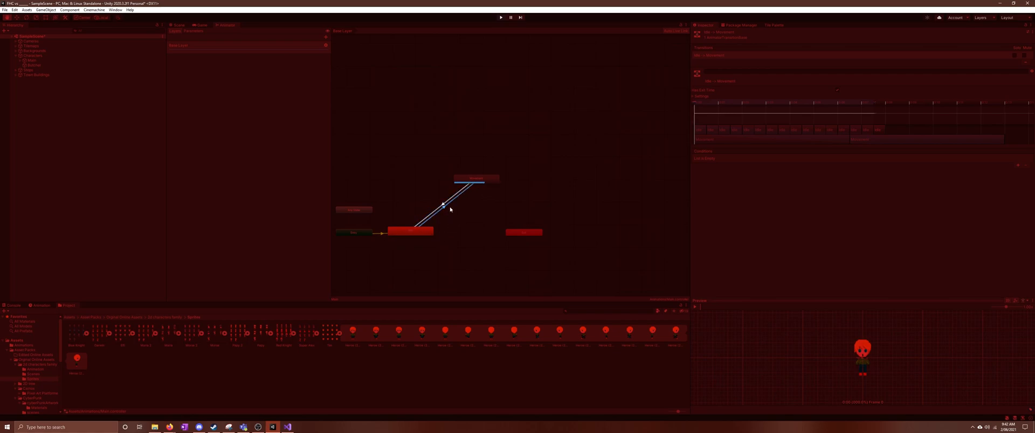
click(201, 25)
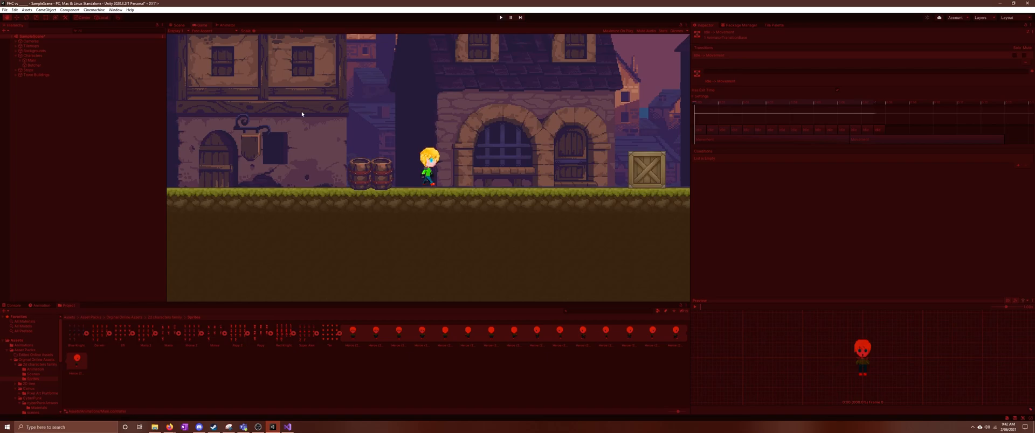
click(500, 18)
click(226, 25)
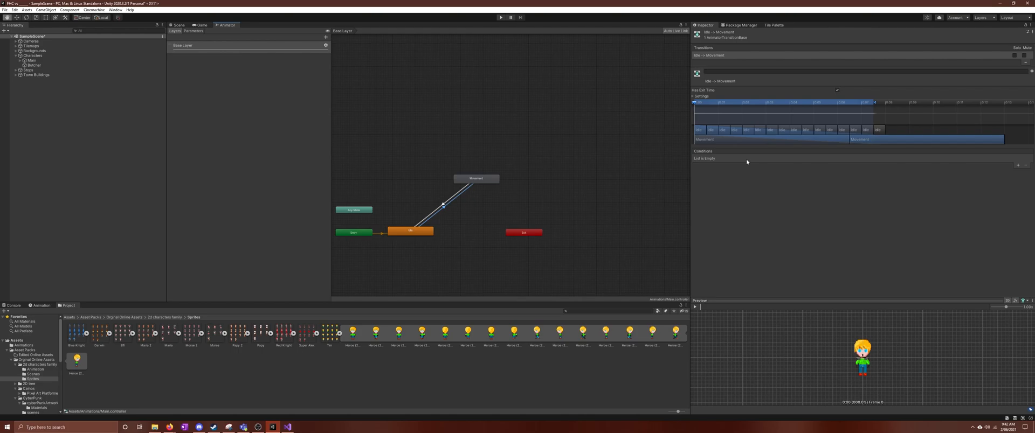
Expand the Idle-to-Movement transition's settings and add a single condition to it, removing the extra one
click(693, 96)
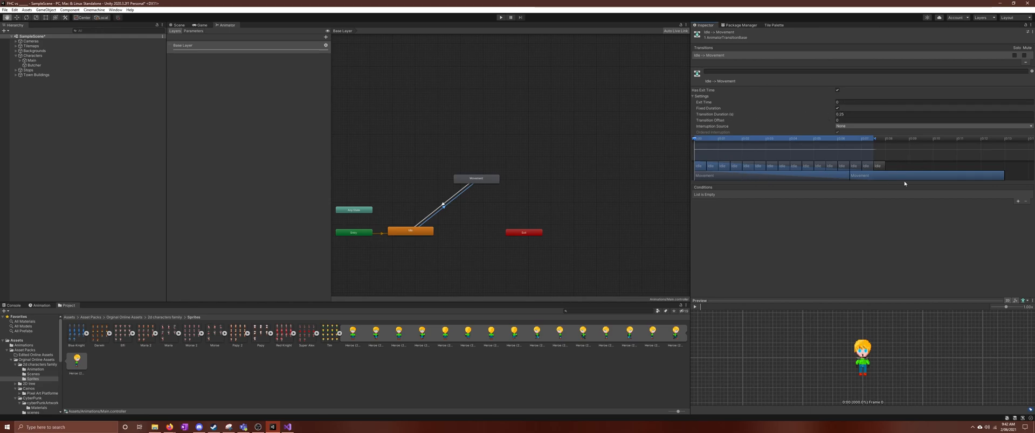
click(1018, 203)
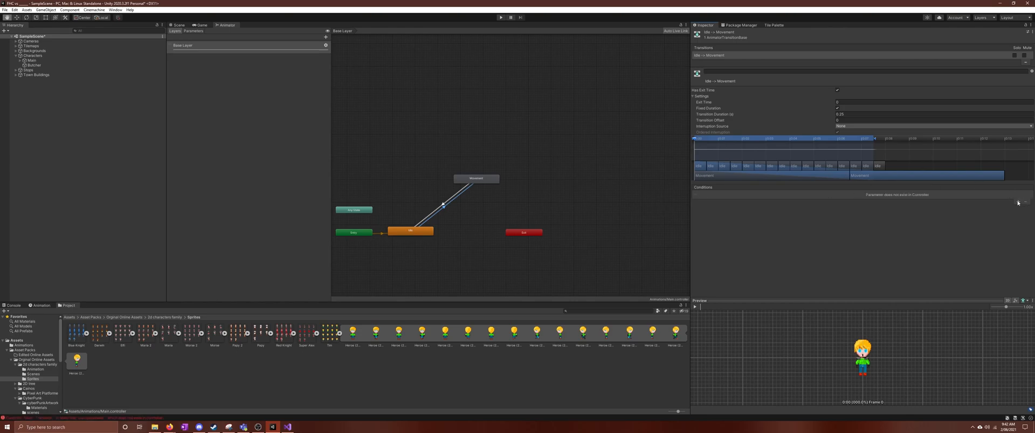
click(1017, 202)
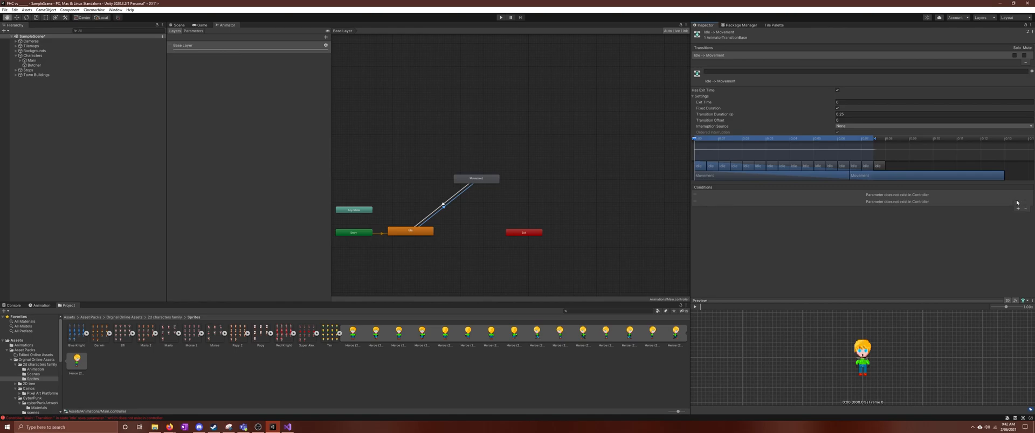
click(926, 203)
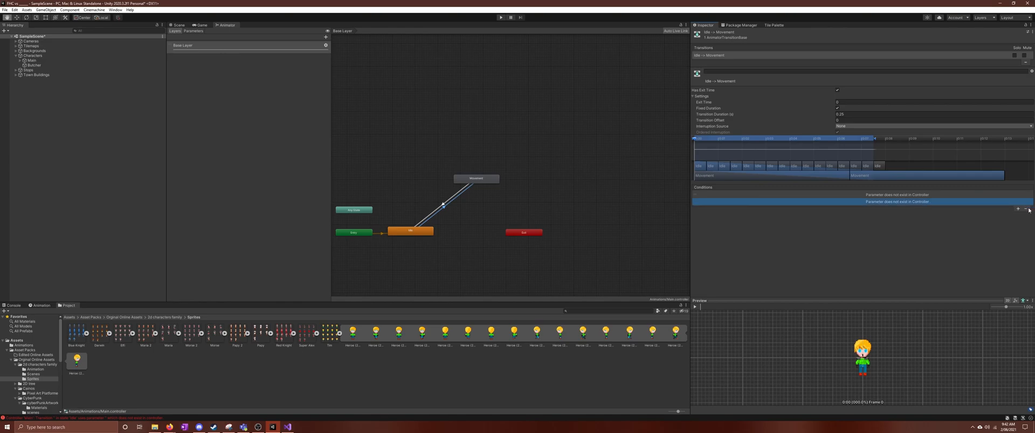
click(1025, 209)
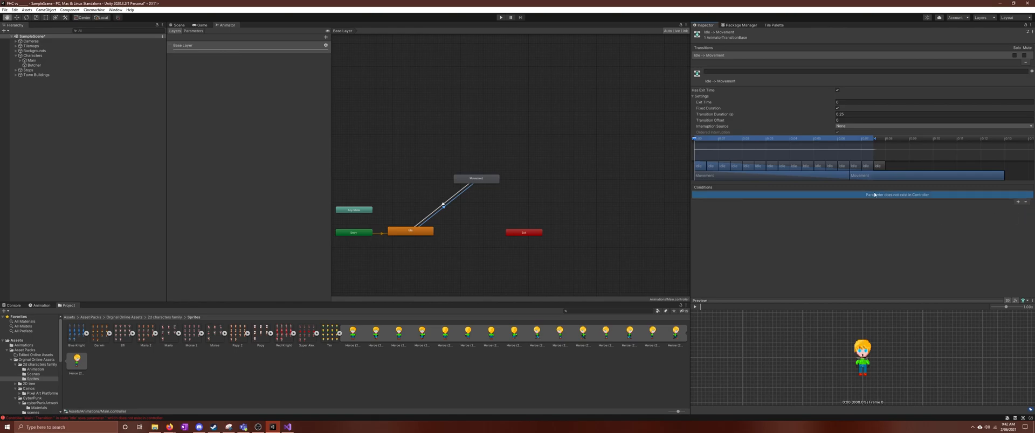
Check the Base Layer's settings and add a Float parameter named Speed to the Animator controller
click(325, 45)
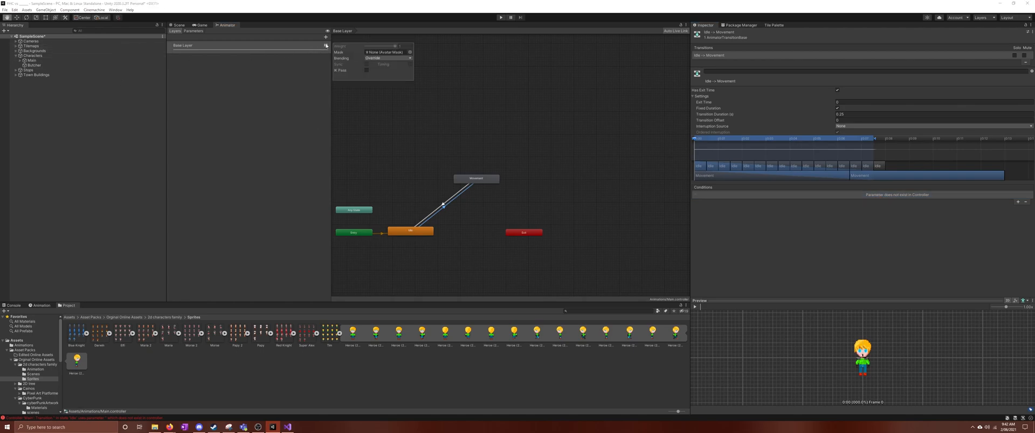
click(276, 68)
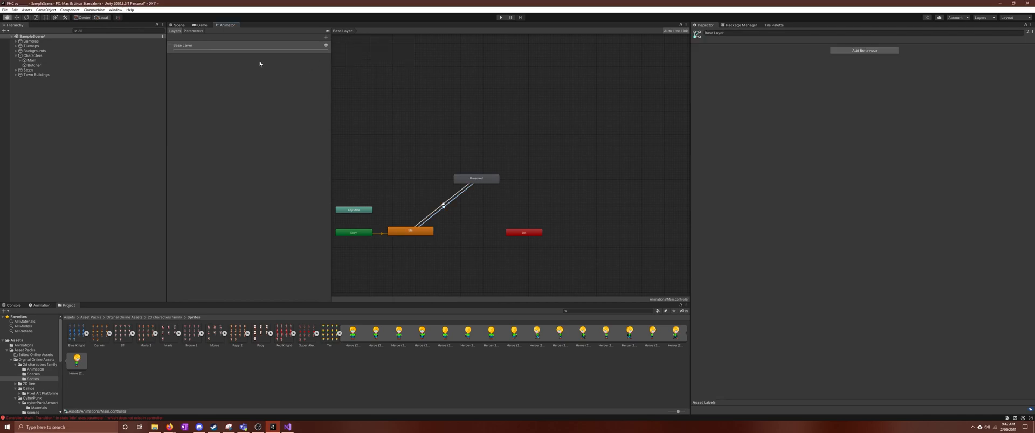
click(194, 31)
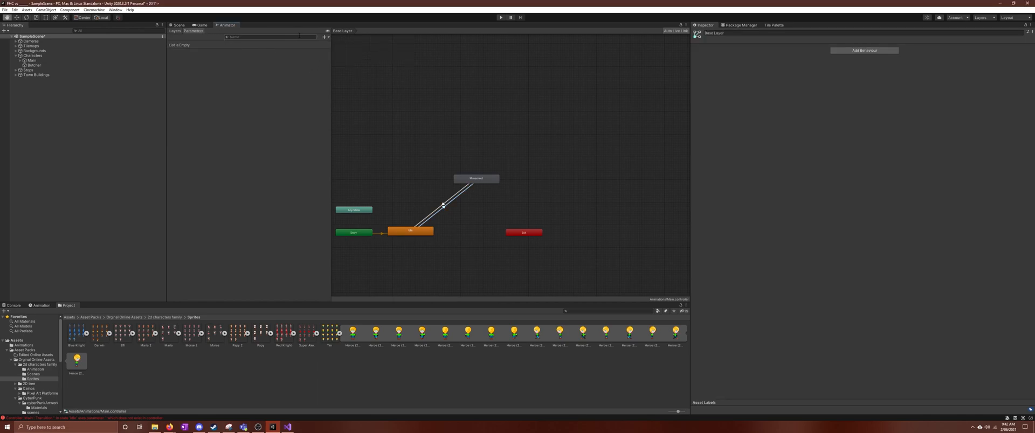
click(324, 37)
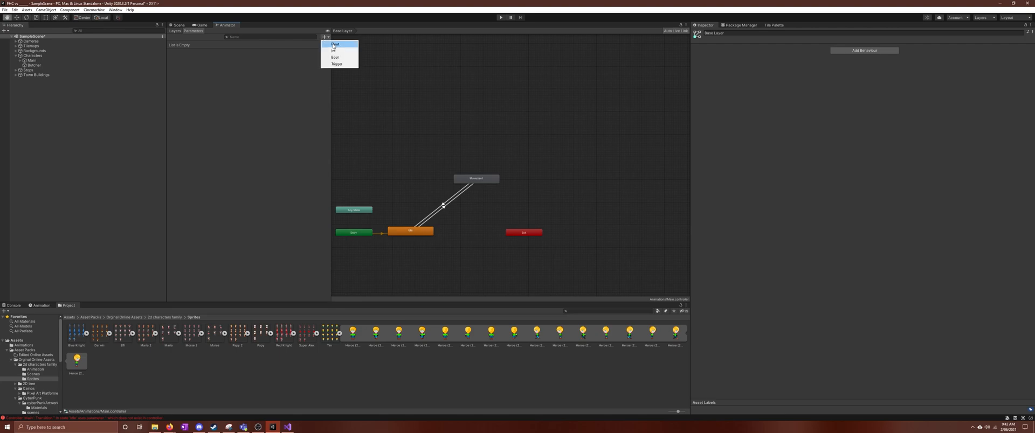
click(335, 44)
text(Speed)
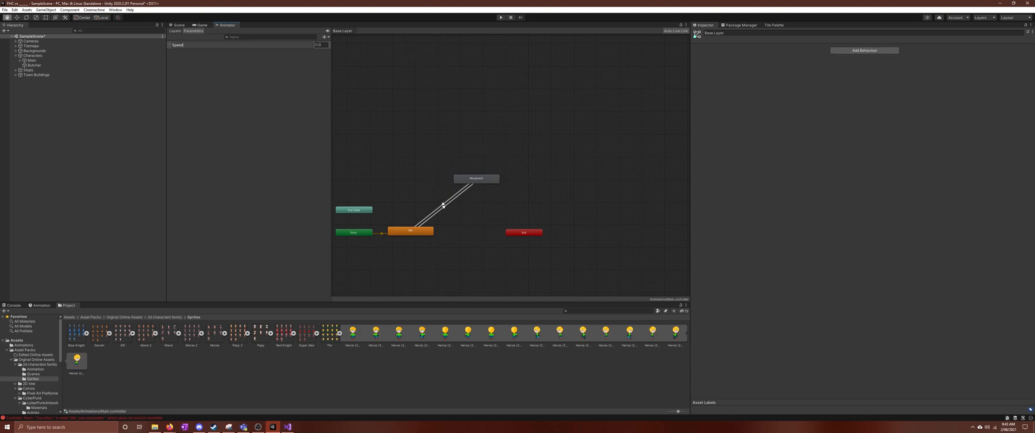
click(325, 45)
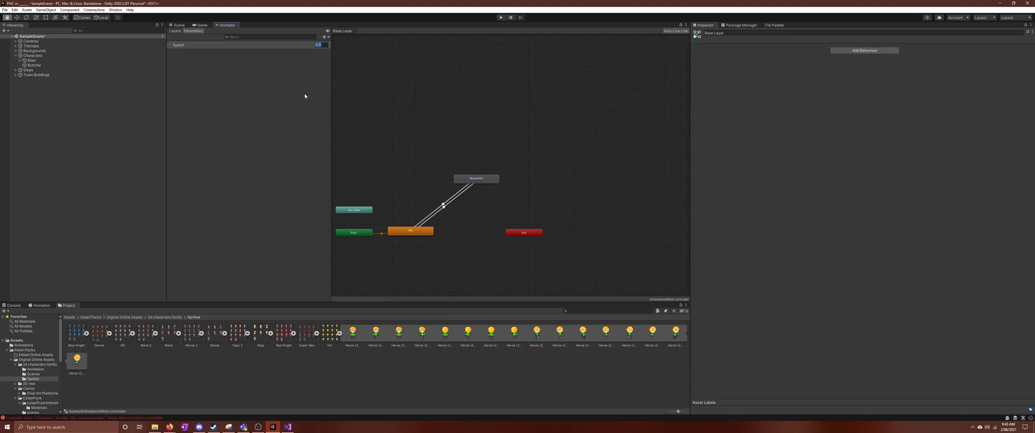
Set the Idle-to-Movement transition's condition to the Speed parameter being Greater than 0.01
click(178, 32)
click(188, 31)
click(221, 47)
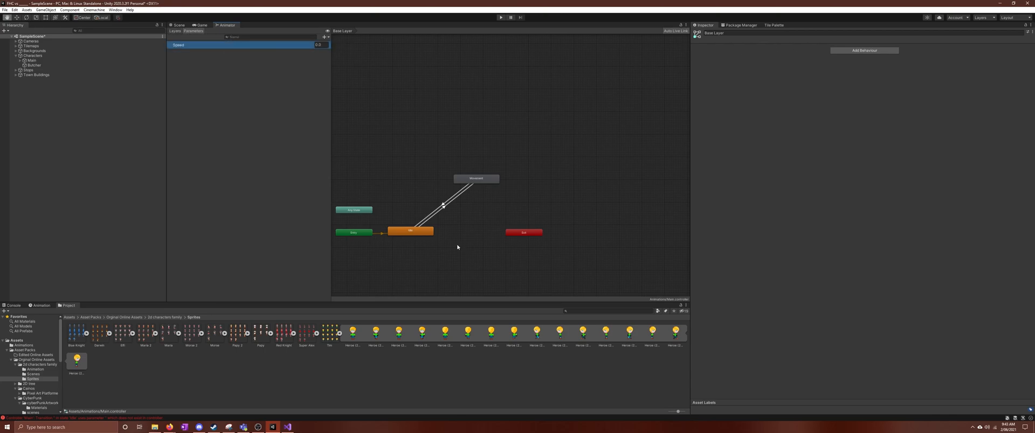
click(450, 205)
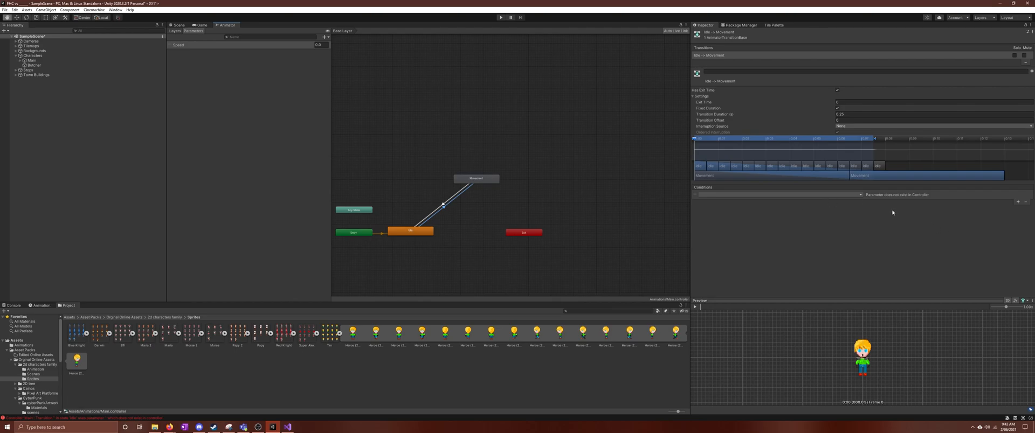
click(855, 196)
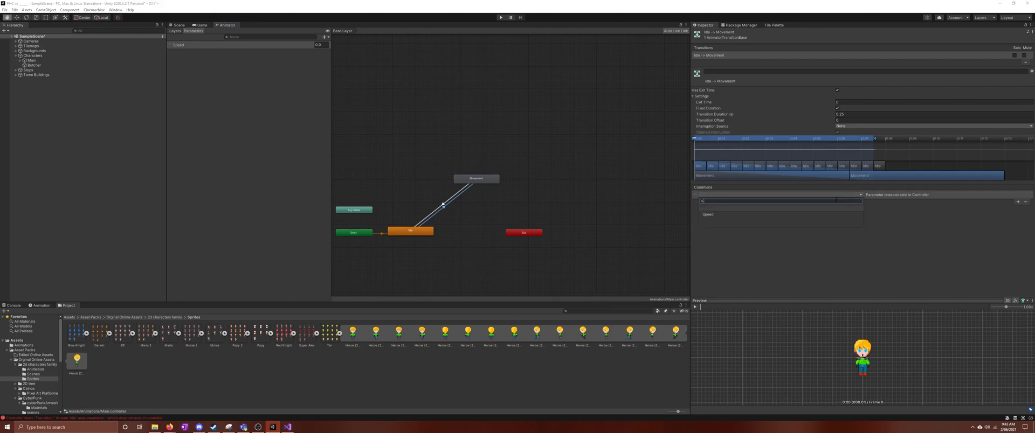
click(722, 215)
click(910, 195)
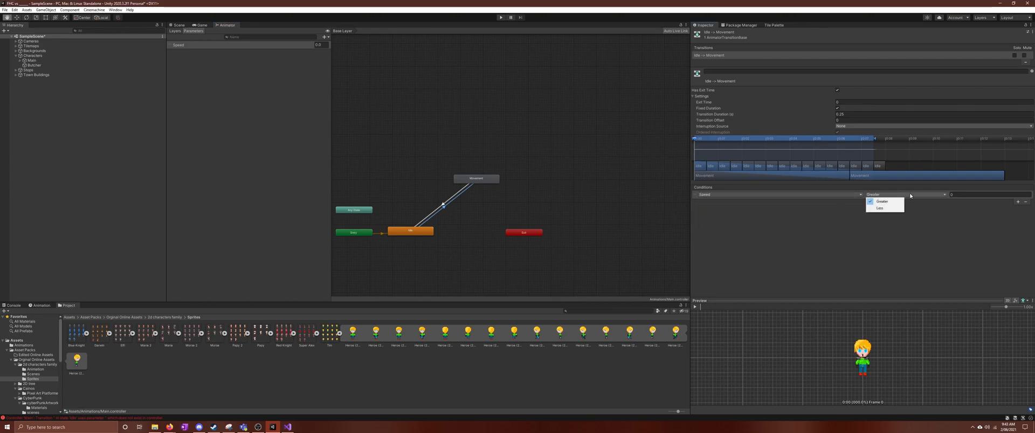
click(981, 194)
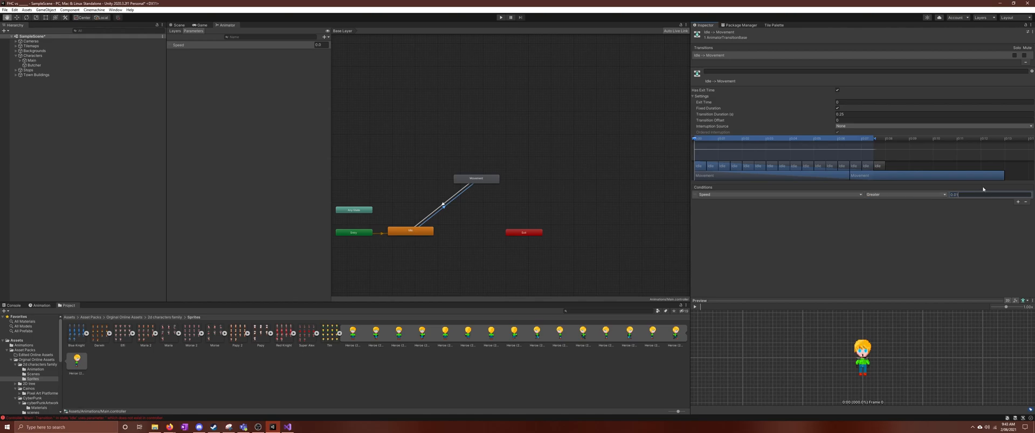
click(808, 285)
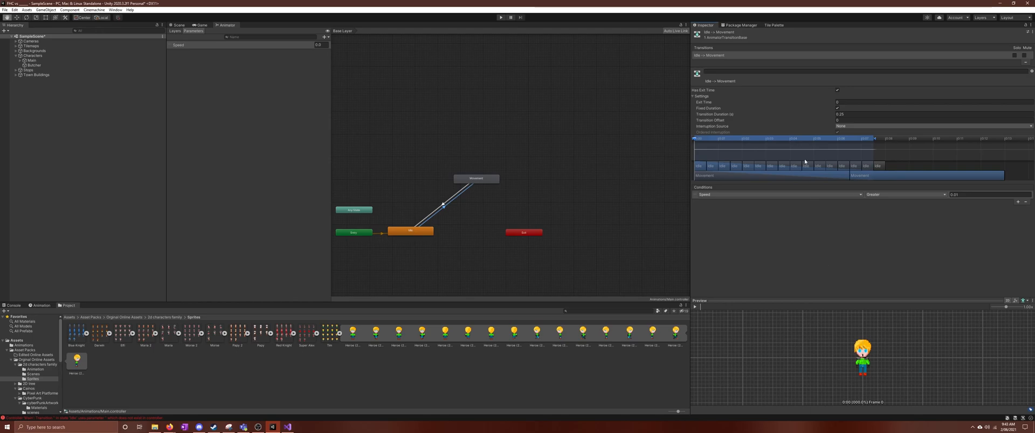
Turn off Has Exit Time for the Idle-to-Movement transition and set its transition duration to 0
click(790, 116)
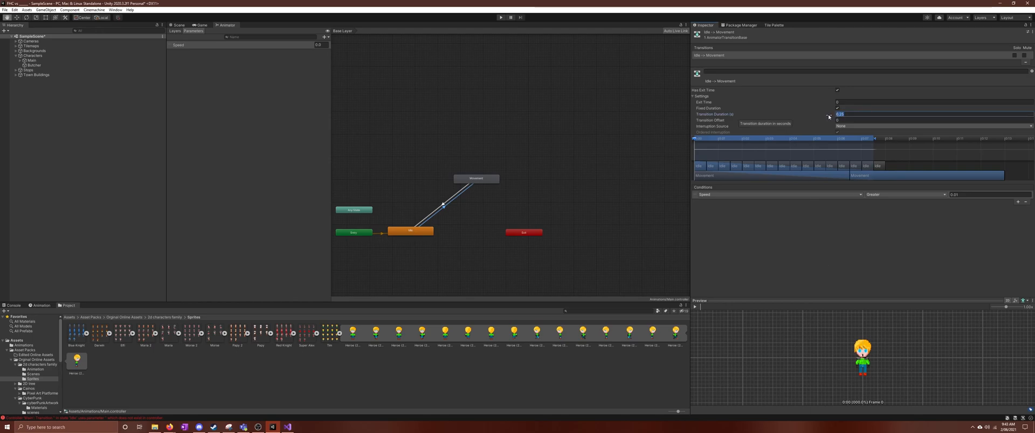
click(837, 90)
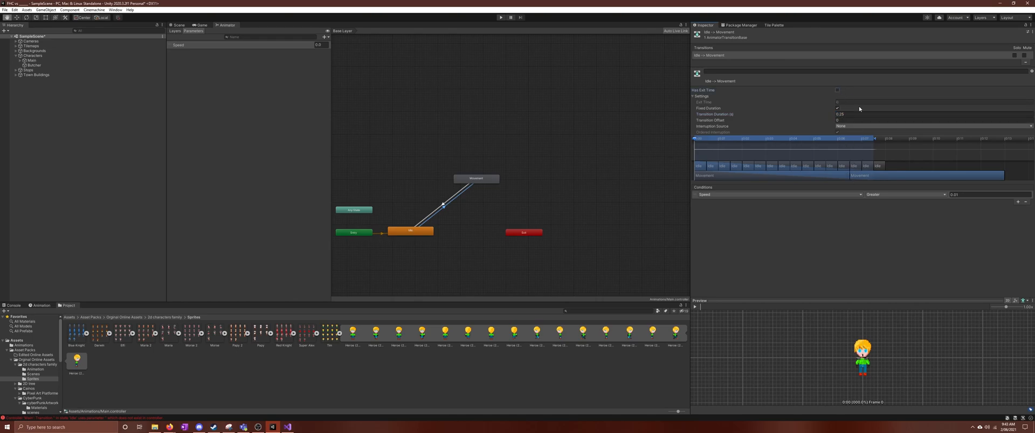
click(847, 114)
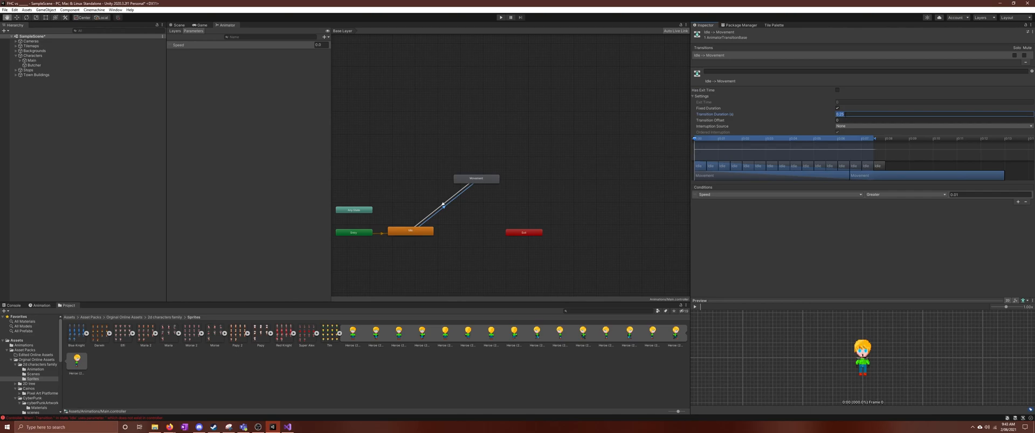
text(0)
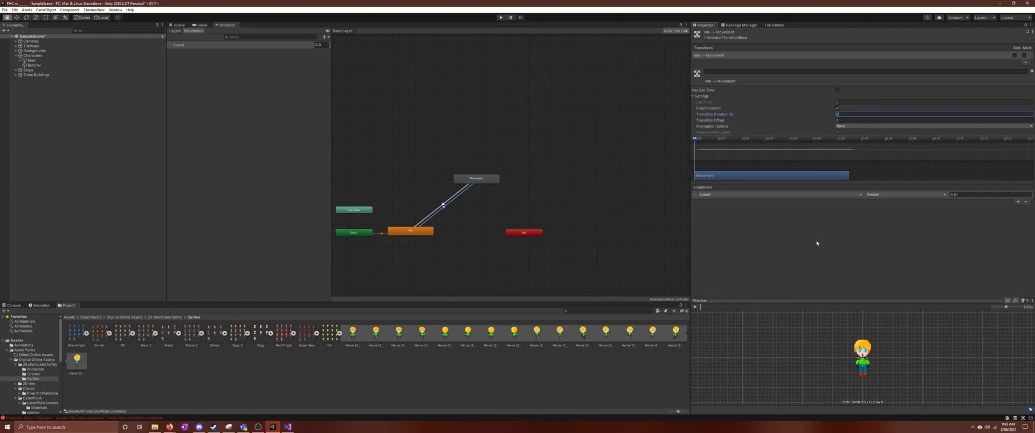
key(Return)
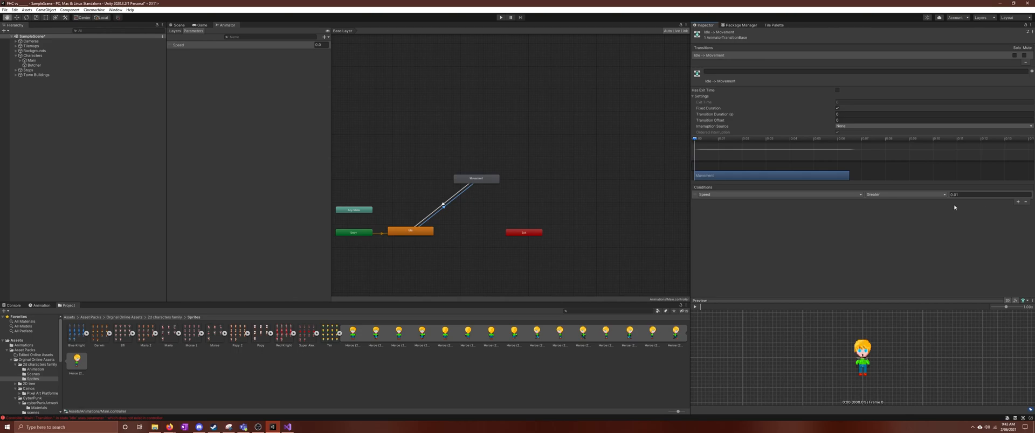
Add a condition to the Movement-to-Idle transition that requires Speed to be Less than 0.01
click(452, 200)
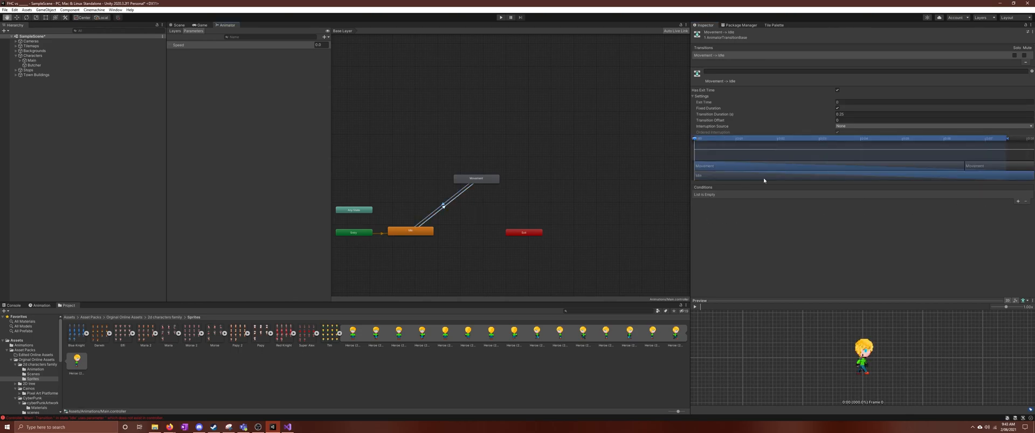
click(1018, 202)
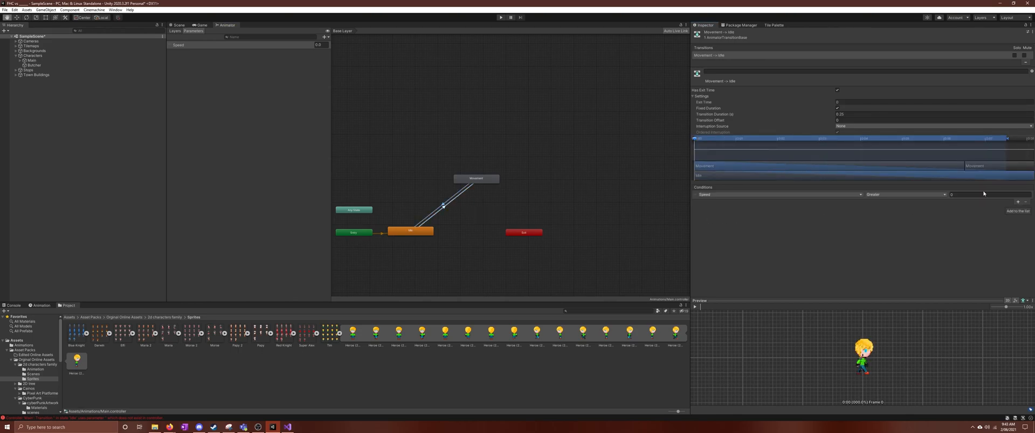
click(889, 195)
click(884, 209)
click(898, 234)
Run the scene in Play mode, check both transitions and the active state in the Animator, and stop playback
click(200, 25)
click(501, 18)
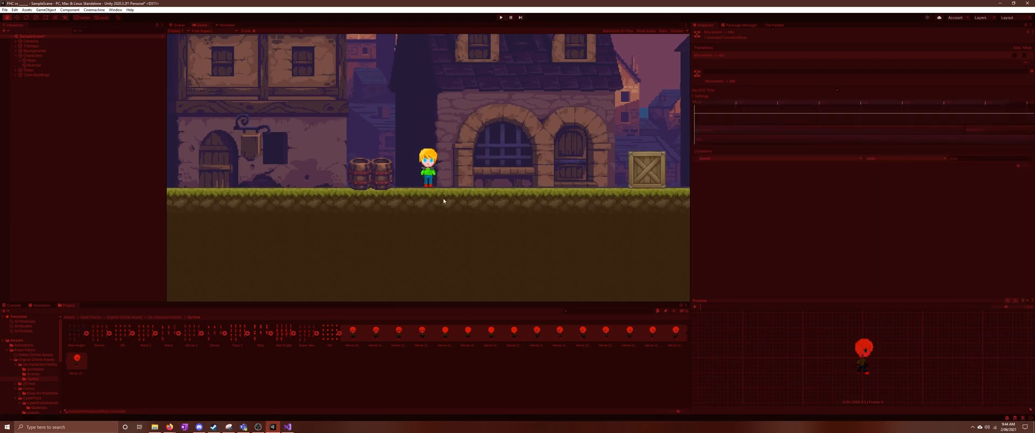
click(223, 25)
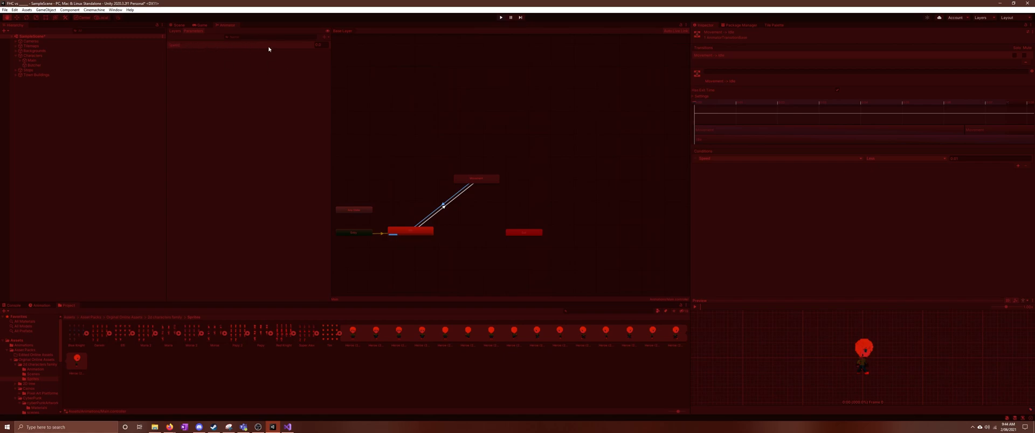
click(439, 211)
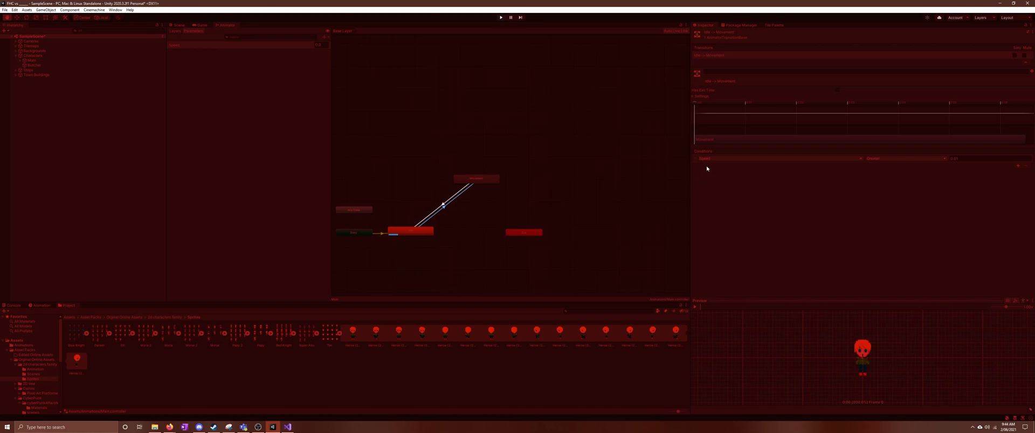
click(462, 192)
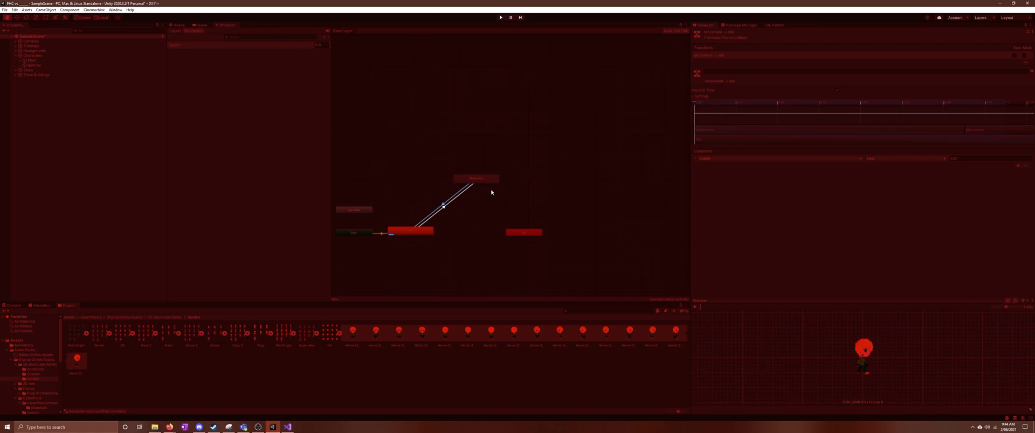
click(501, 18)
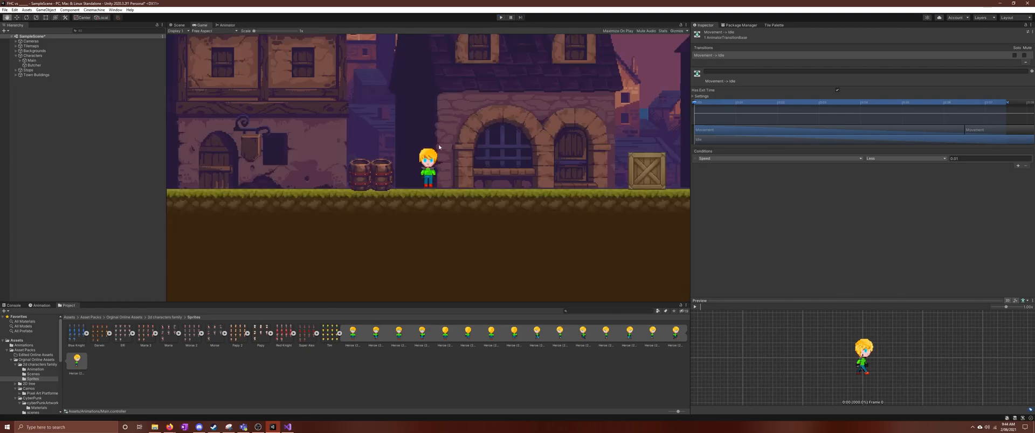
In Visual Studio, declare a public Animator variable named playerAnimator below onGround in the playerMovement script and save the file
click(69, 318)
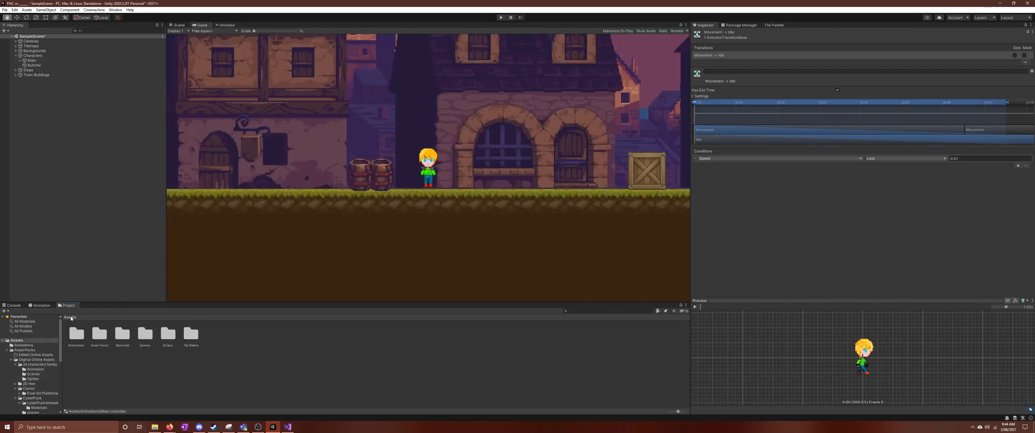
click(287, 427)
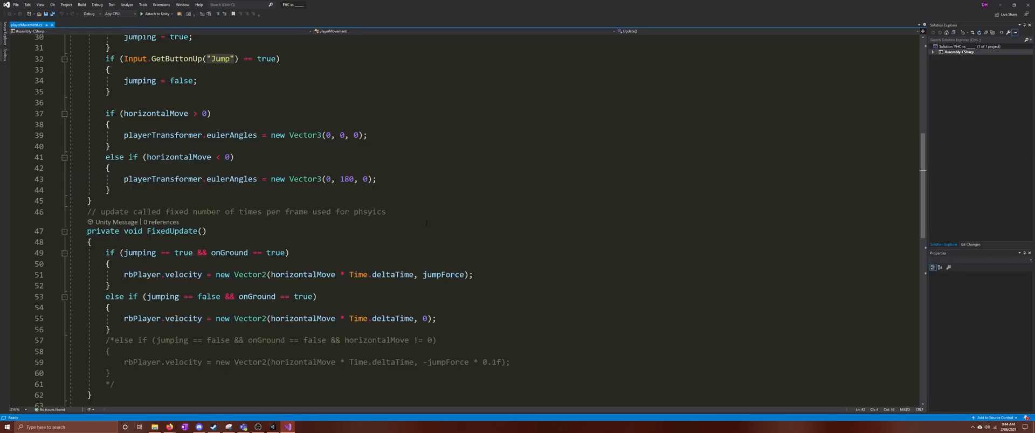
scroll(542, 89, up, 10)
click(240, 156)
key(Return)
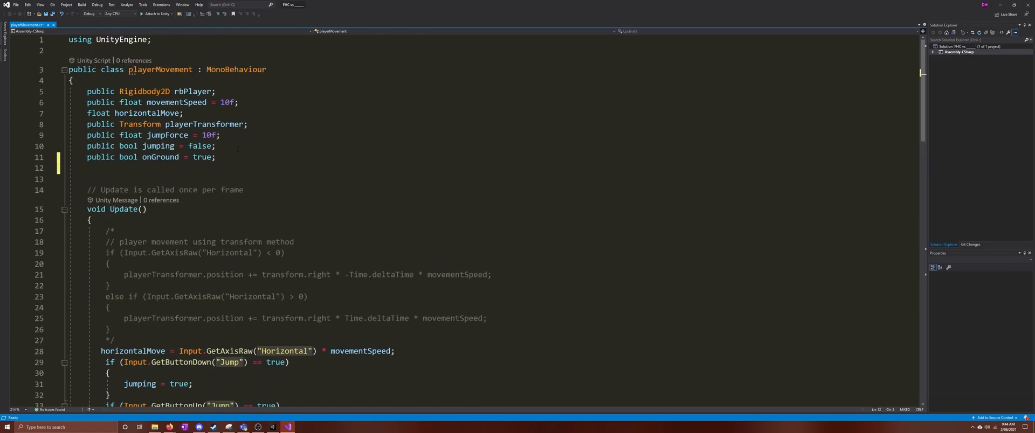
text(public animat)
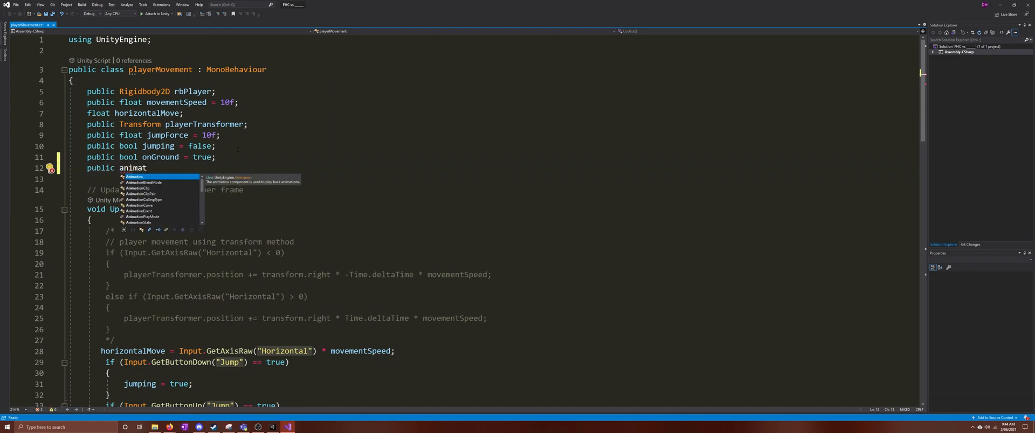
text(or)
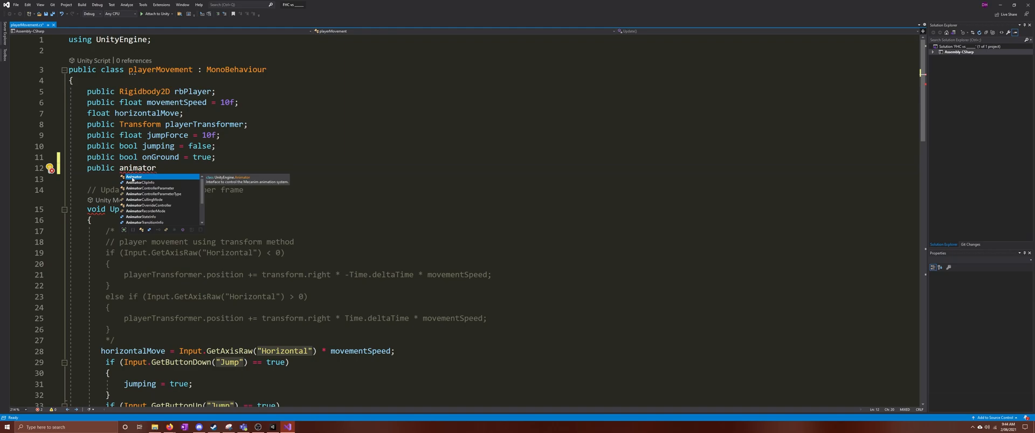
text( playerAnimator;)
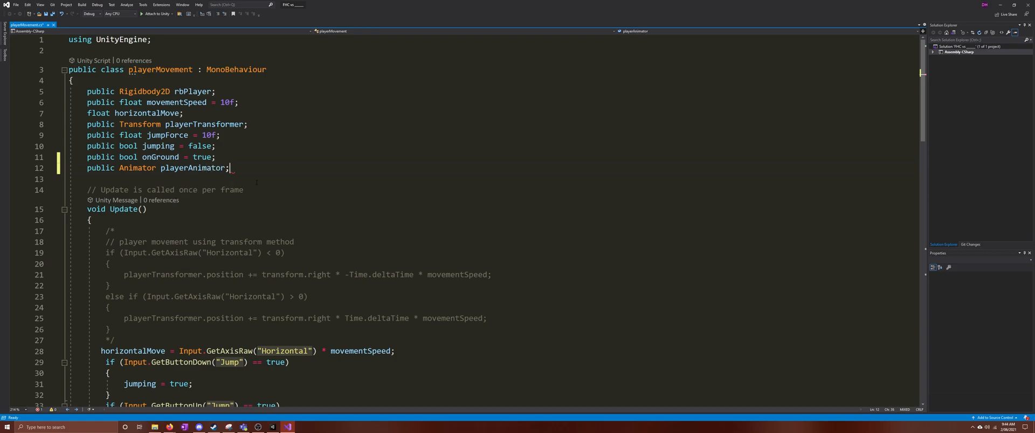
click(257, 189)
click(52, 13)
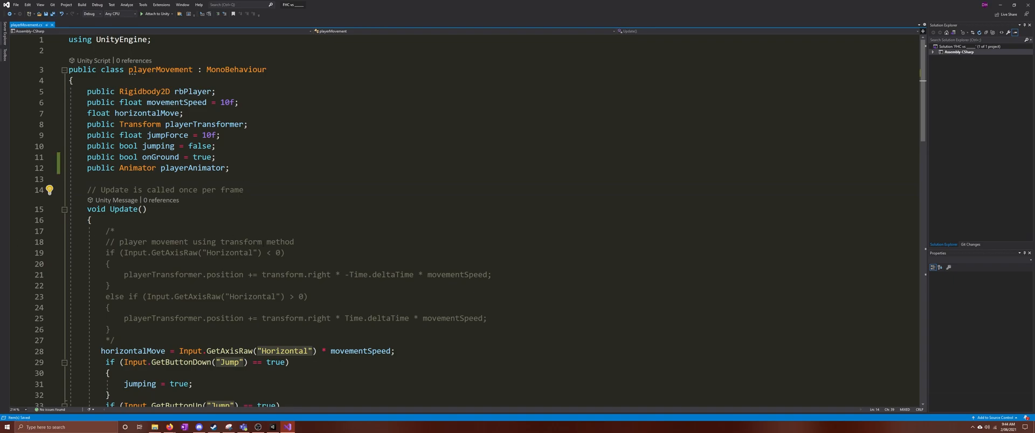
key(alt+Tab)
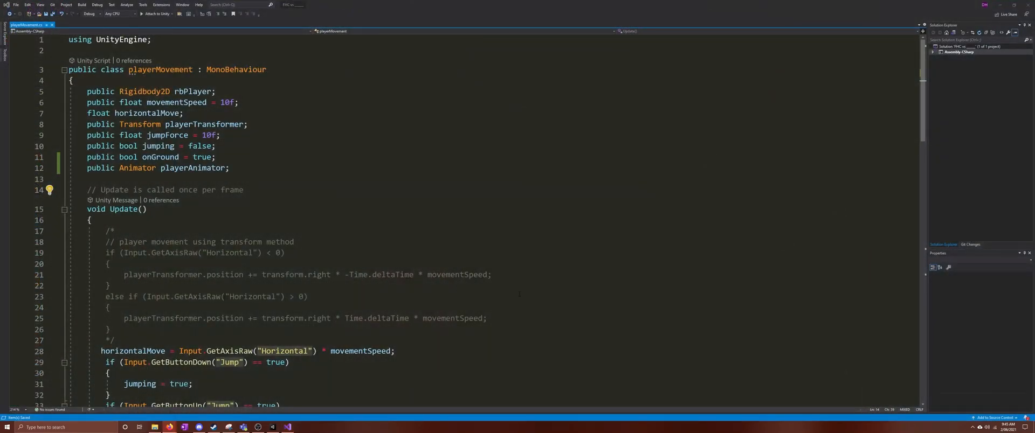
click(501, 318)
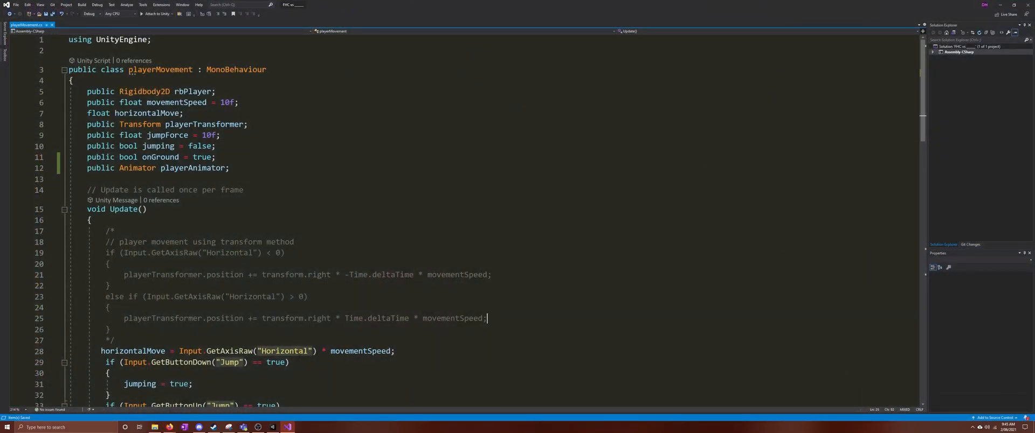
click(175, 430)
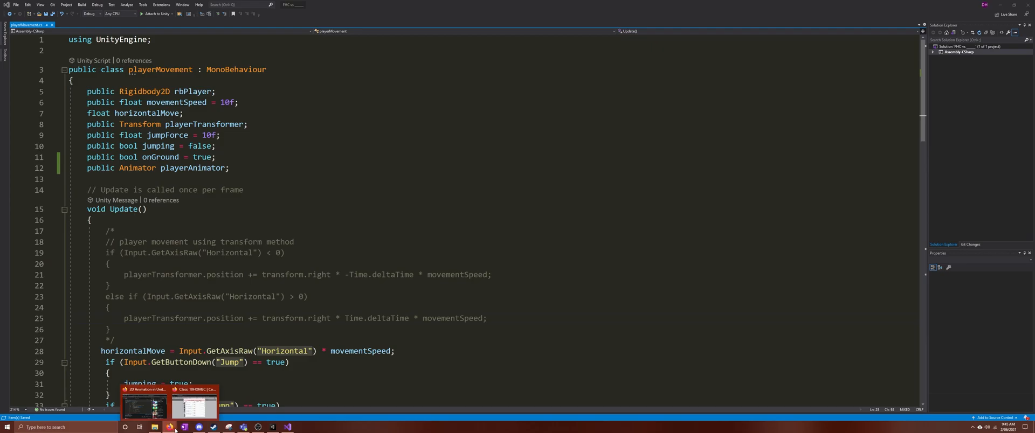
Switch to Unity, assign Main's Animator component to the Player Animator field of its Player Movement script, and save the scene
click(272, 426)
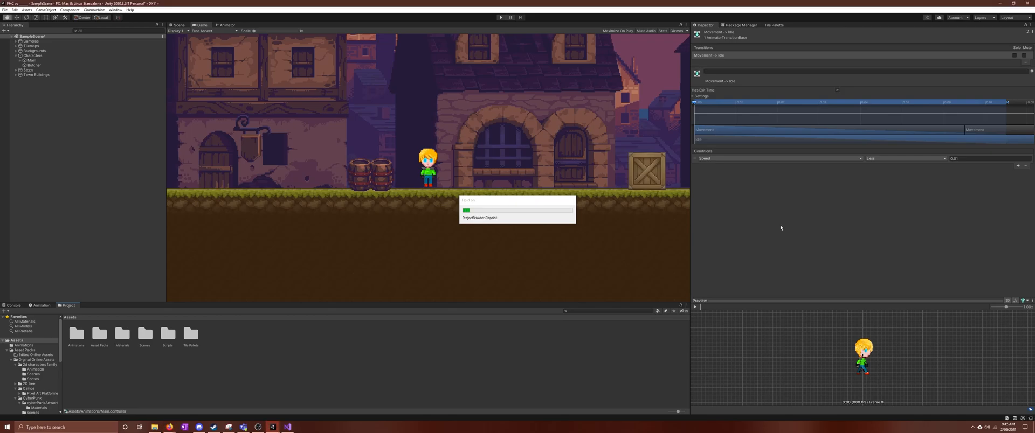
click(46, 61)
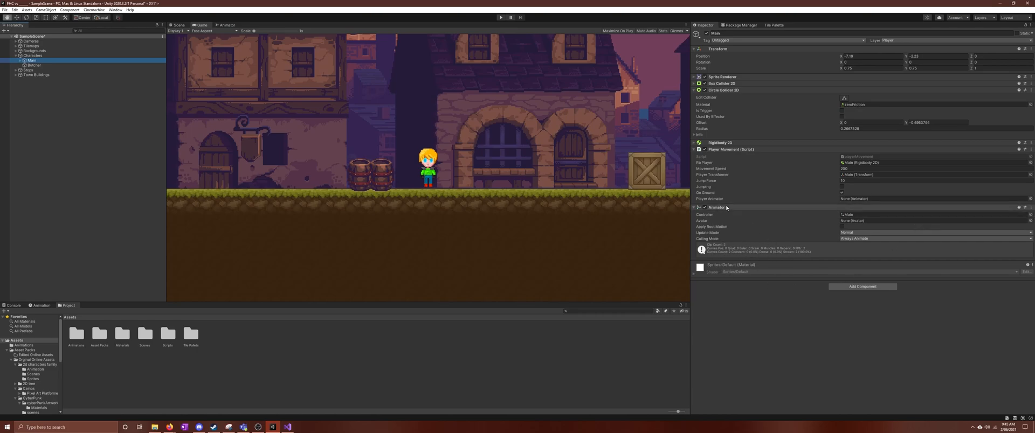
drag(781, 207, 859, 200)
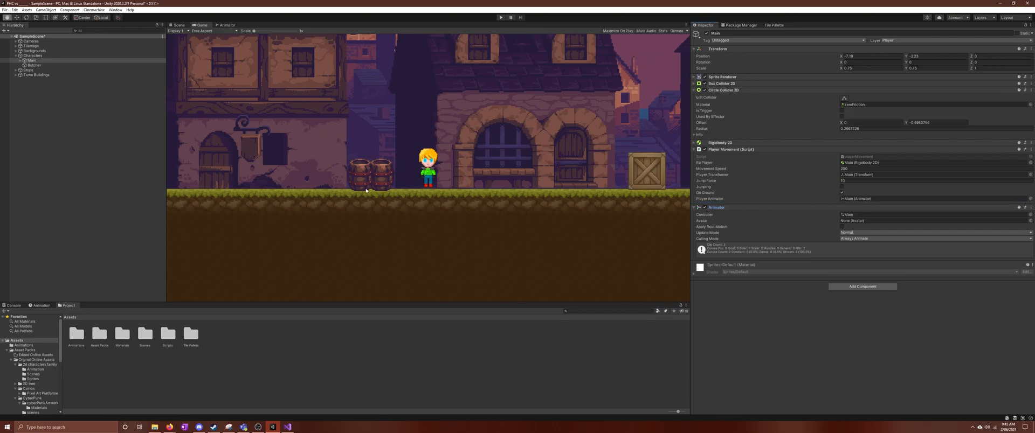
click(5, 10)
click(21, 39)
Return to Visual Studio and examine the horizontalMove, jumping and rotation code in the playerMovement script's Update method
click(294, 425)
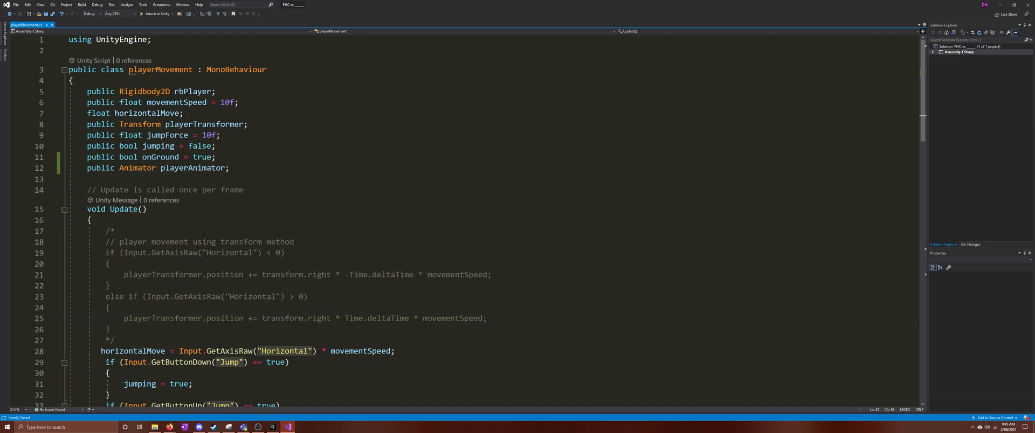
scroll(357, 240, down, 3)
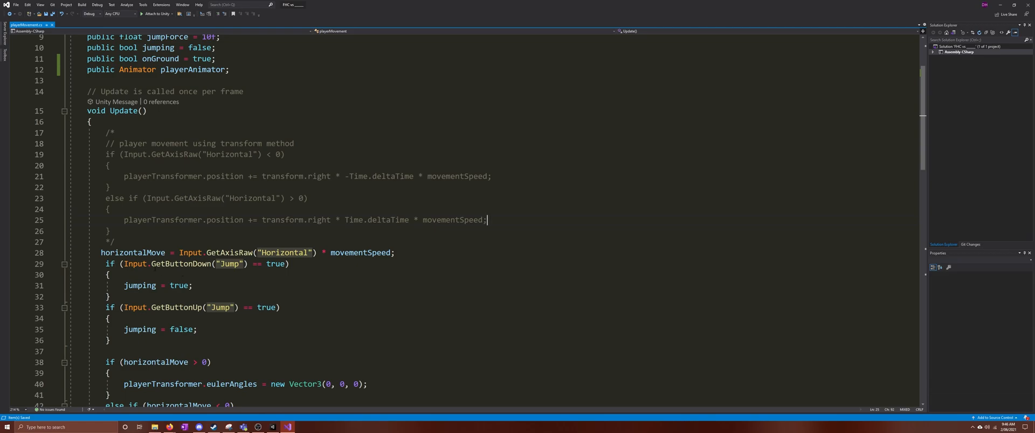
mouse_move(154, 268)
click(133, 275)
mouse_move(156, 285)
click(400, 252)
scroll(361, 281, down, 1)
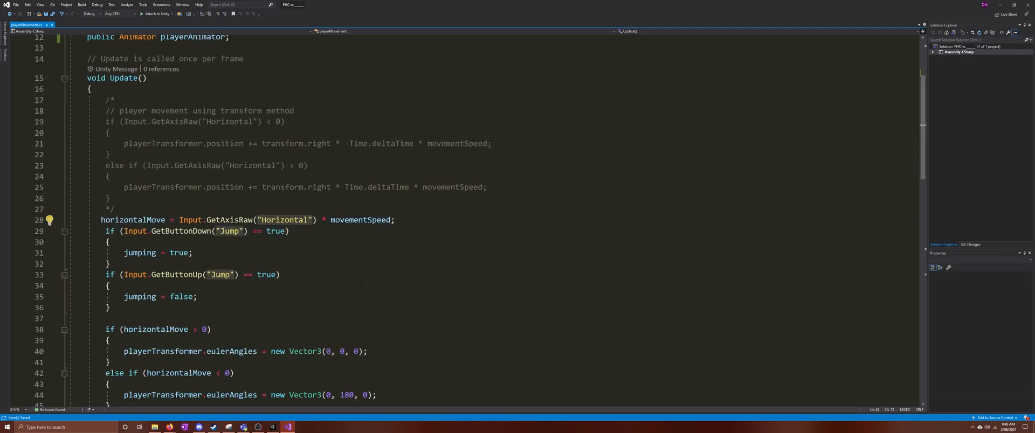
scroll(360, 280, down, 2)
scroll(366, 273, down, 3)
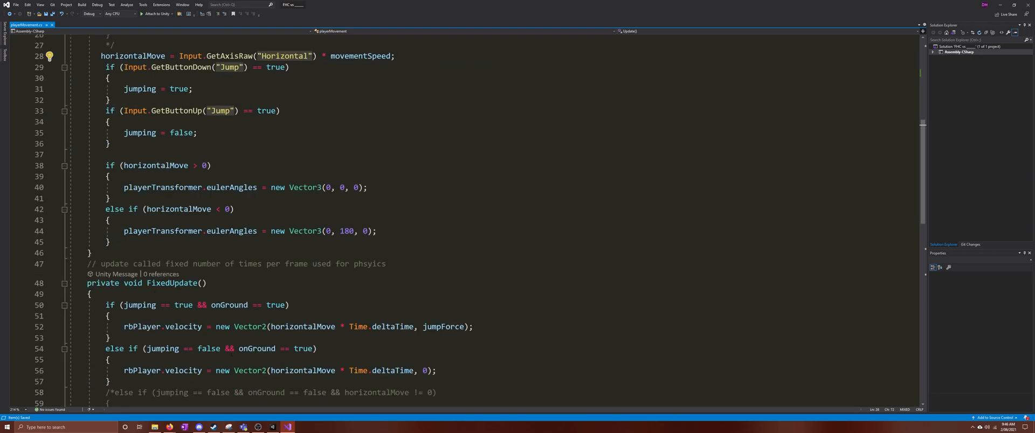
Start a playerAnimator.SetFloat call on a new line at the beginning of the jumping-and-grounded if block in FixedUpdate
scroll(343, 352, down, 1)
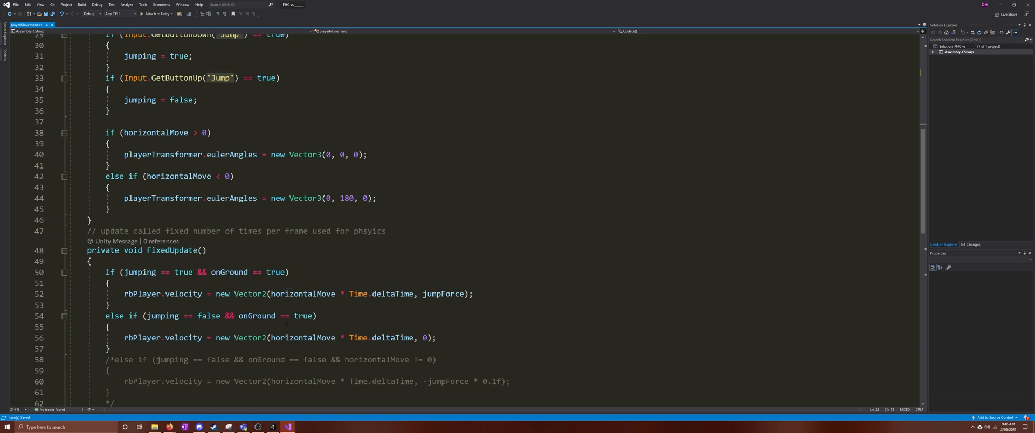
click(132, 294)
click(149, 285)
key(Return)
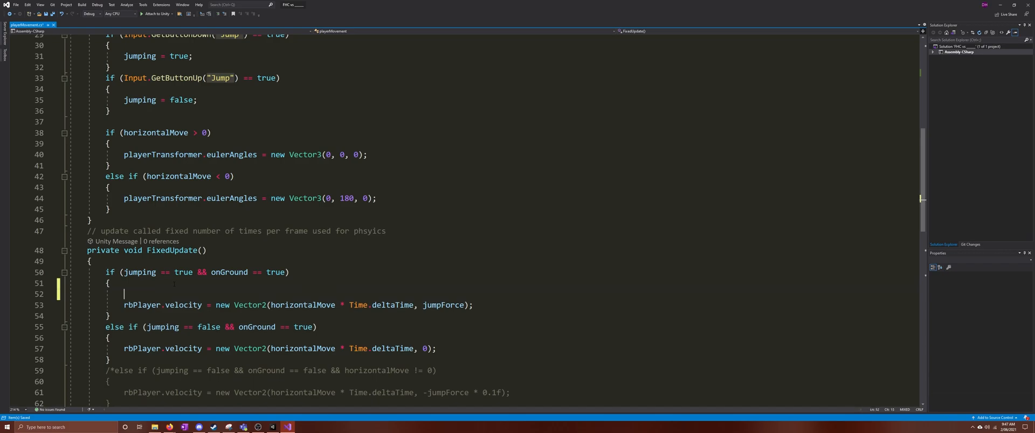
text(pl)
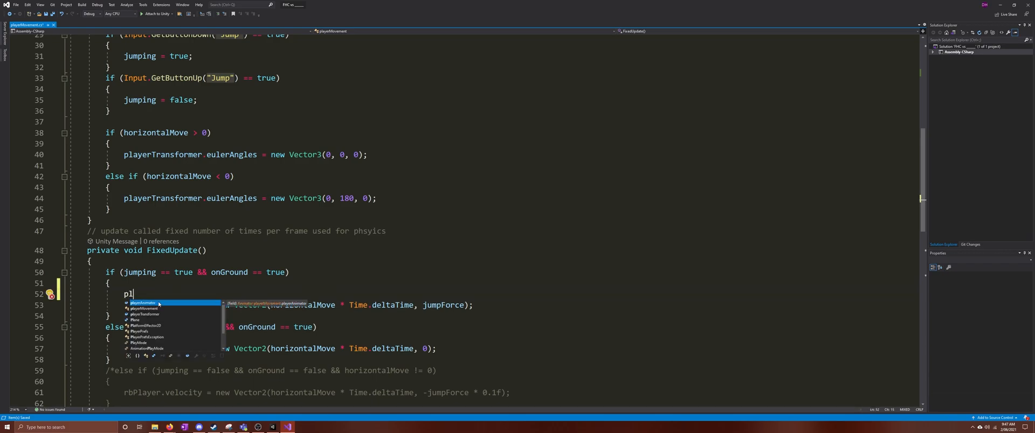
double_click(158, 304)
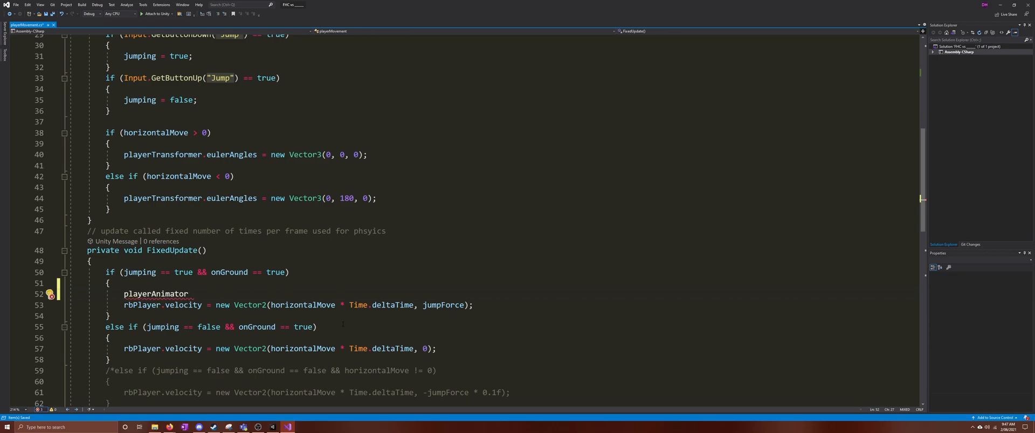
text(.S)
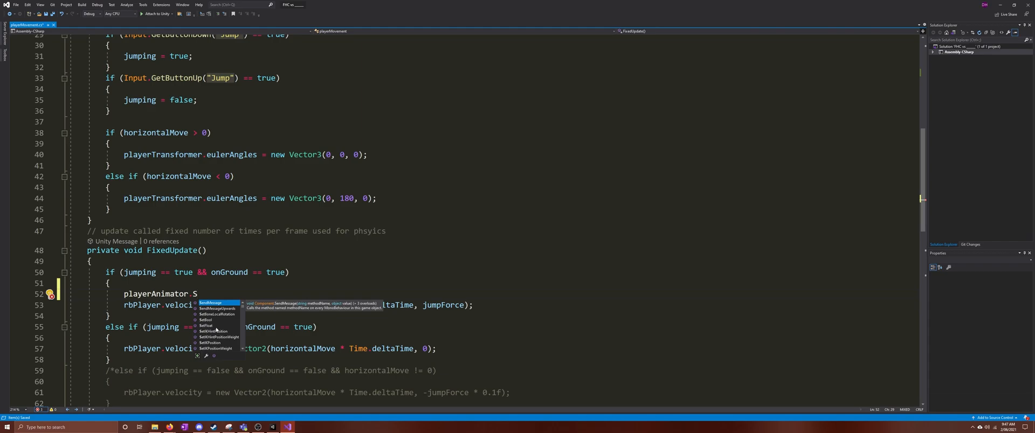
double_click(216, 326)
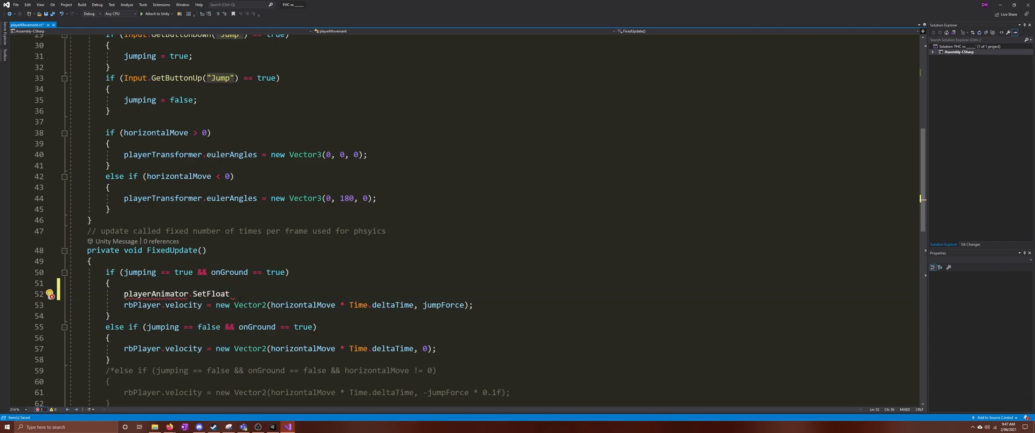
Complete the SetFloat call with the arguments "Speed" and horizontalMove and end the statement with a semicolon
text((")
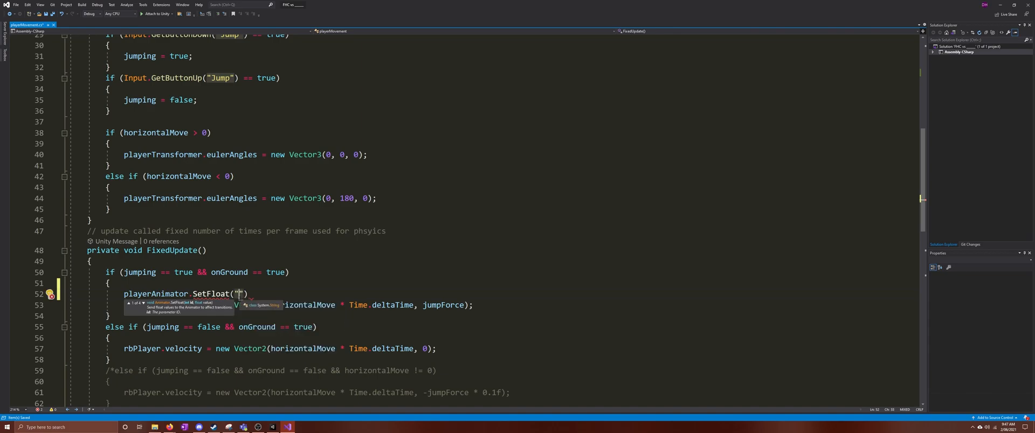
text(Speed)
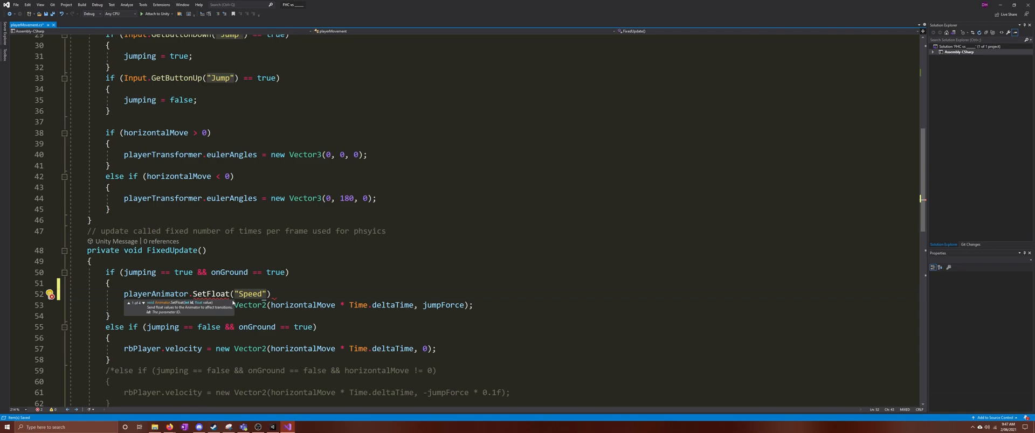
text(",)
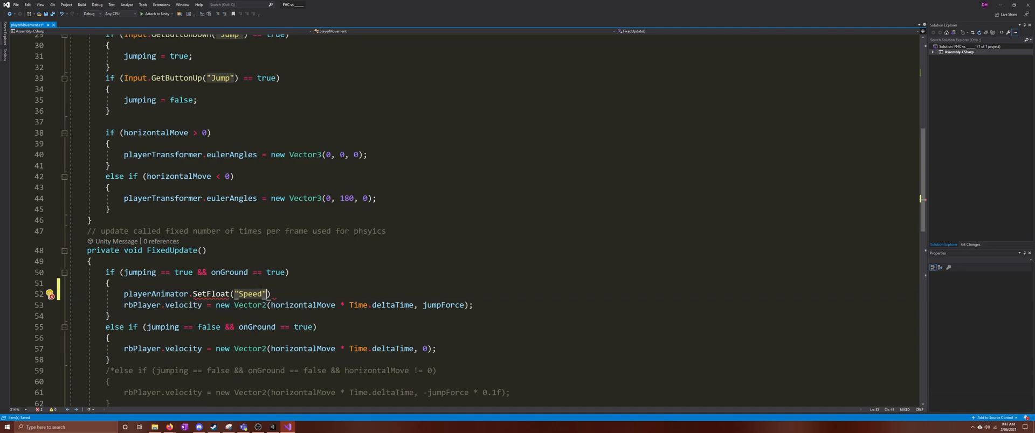
text( ho)
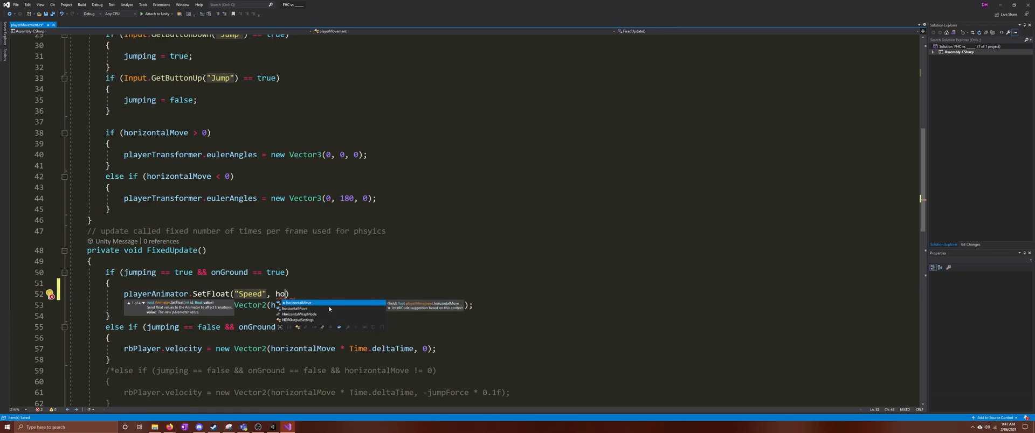
key(Tab)
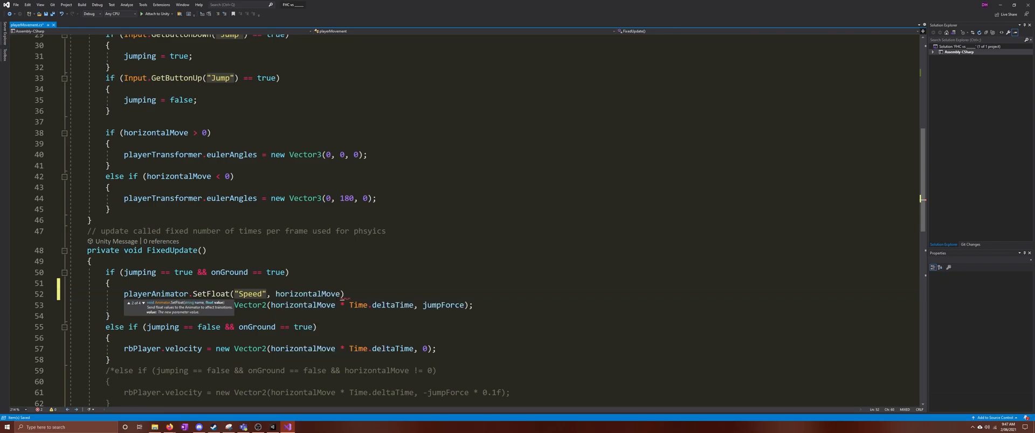
key(Right)
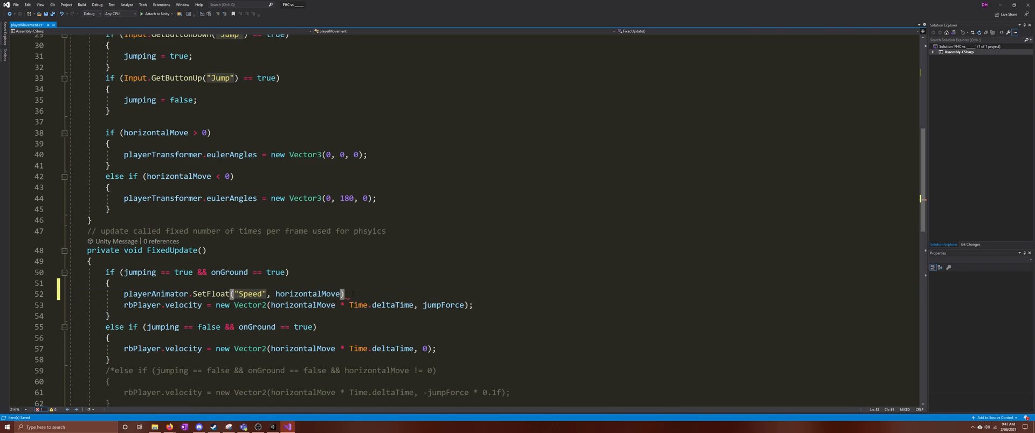
text(;)
Move the SetFloat statement to the start of the else-if block for jumping == false && onGround == true, remove the leftover blank line, and save
drag(356, 295, 124, 296)
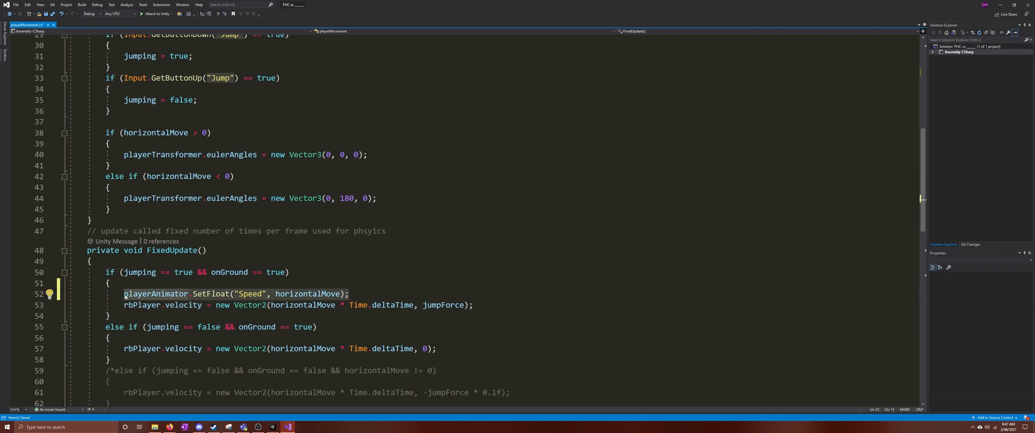
key(ctrl+x)
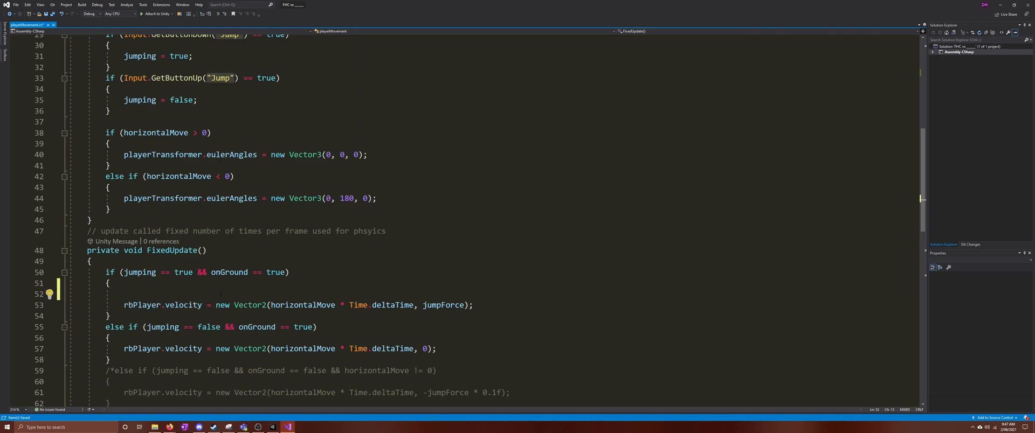
key(Delete)
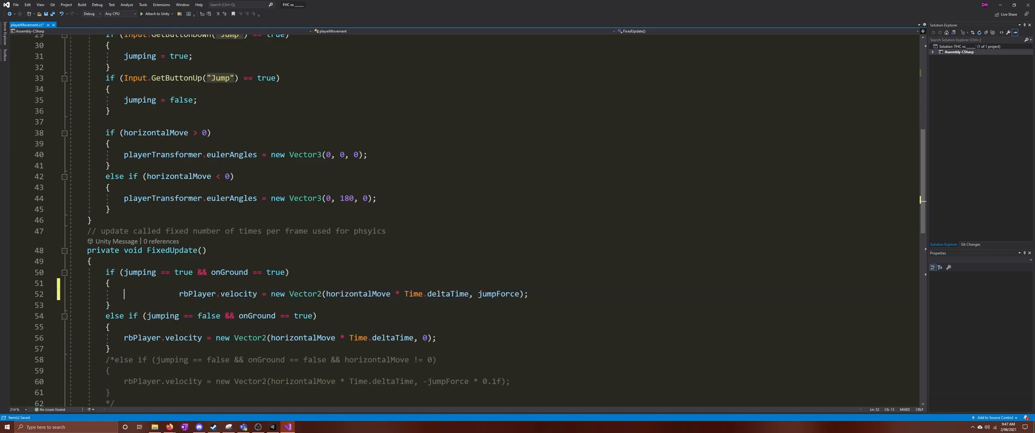
click(63, 14)
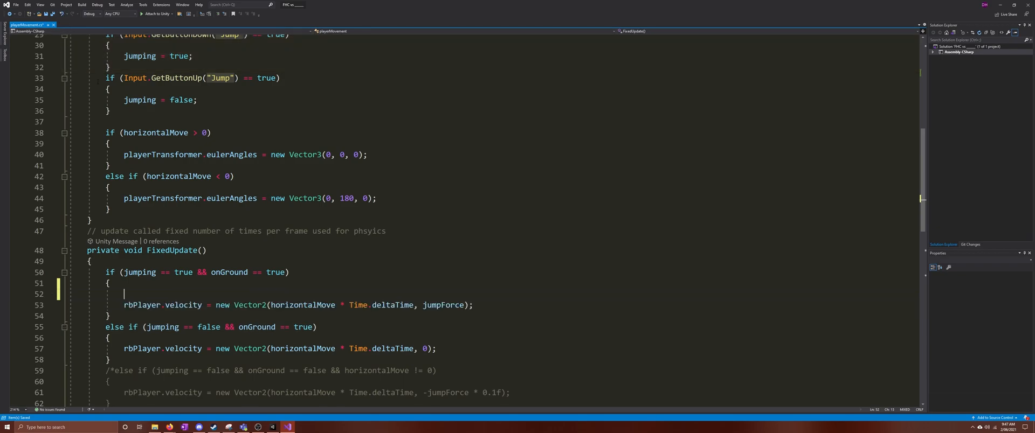
click(120, 284)
key(Delete)
click(147, 330)
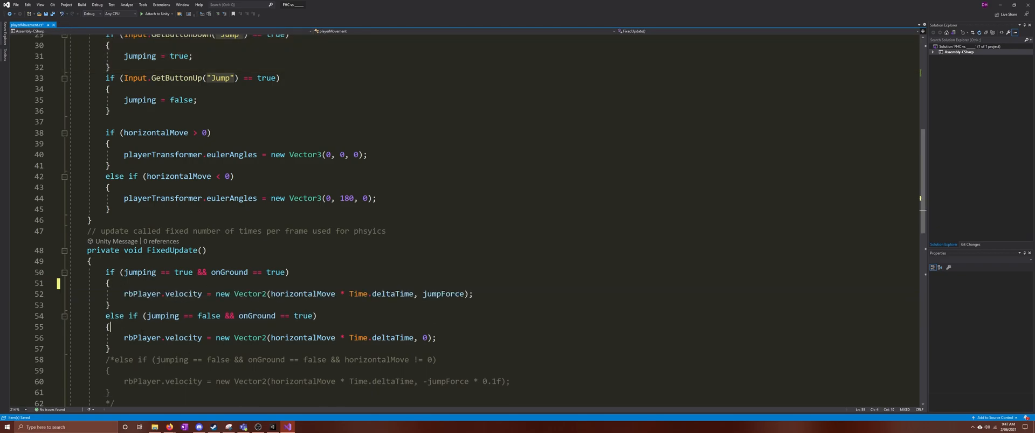
key(Return)
key(ctrl+v)
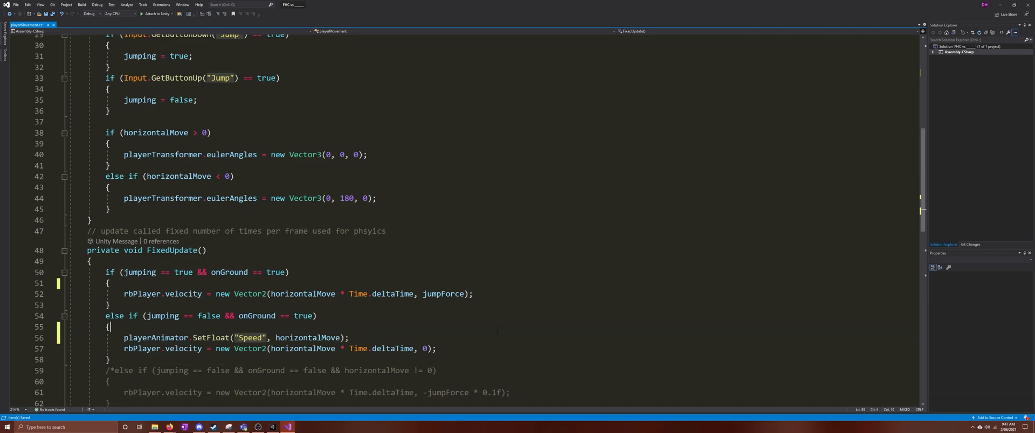
click(53, 14)
Switch to Unity, run the scene in Play mode, and walk the character right and left to check the animations
click(273, 427)
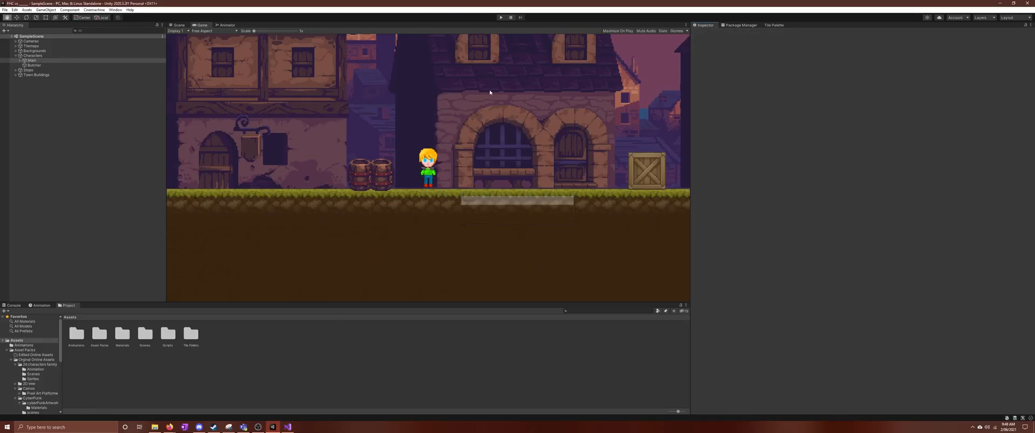
click(500, 18)
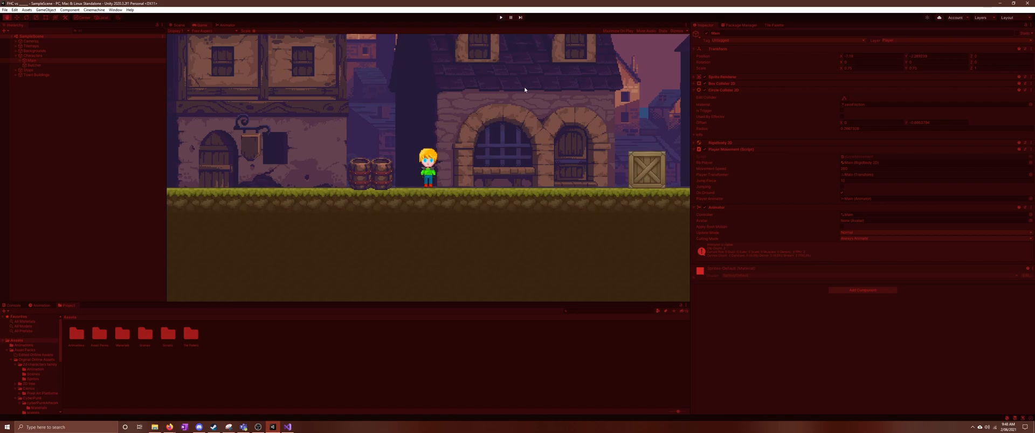
key(d)
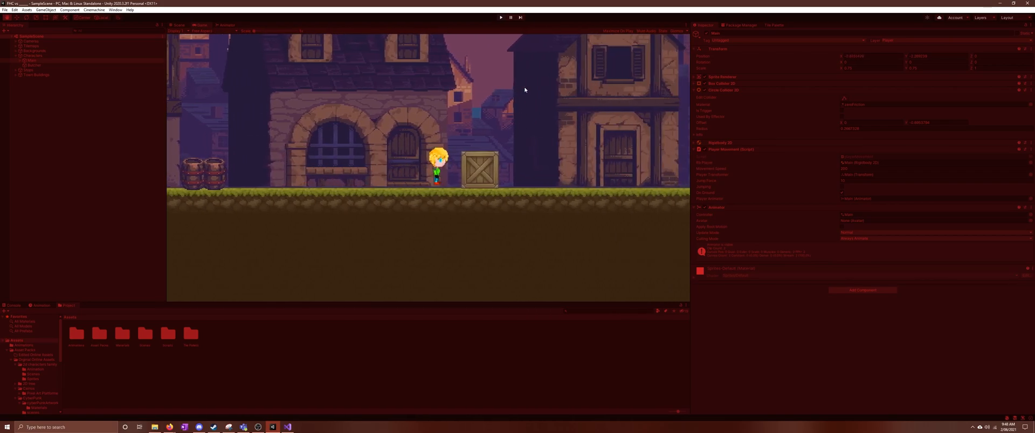
key(a)
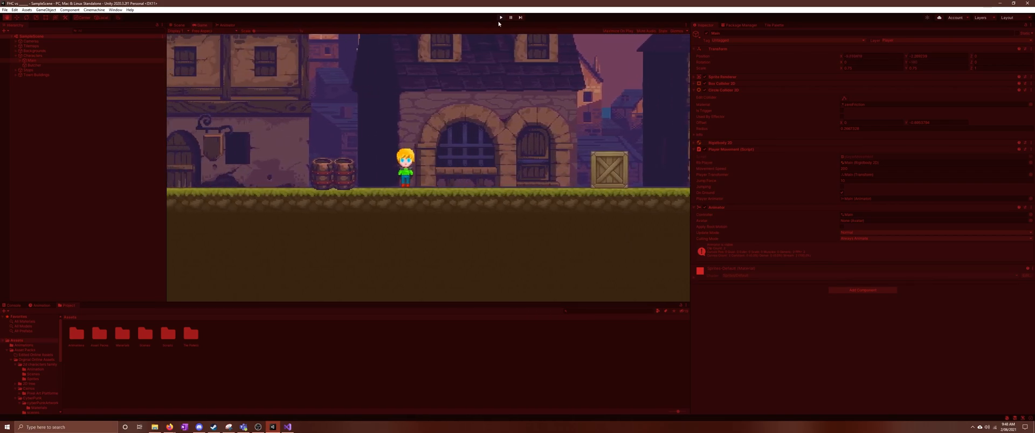
key(a)
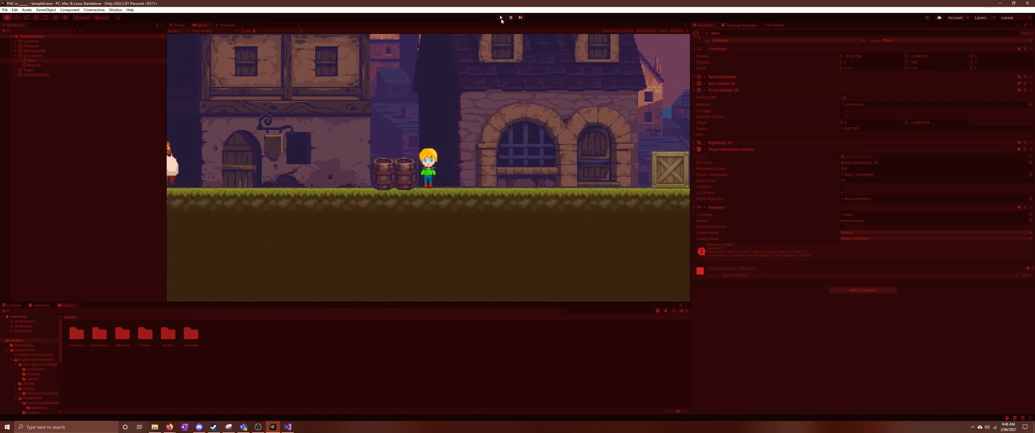
key(d)
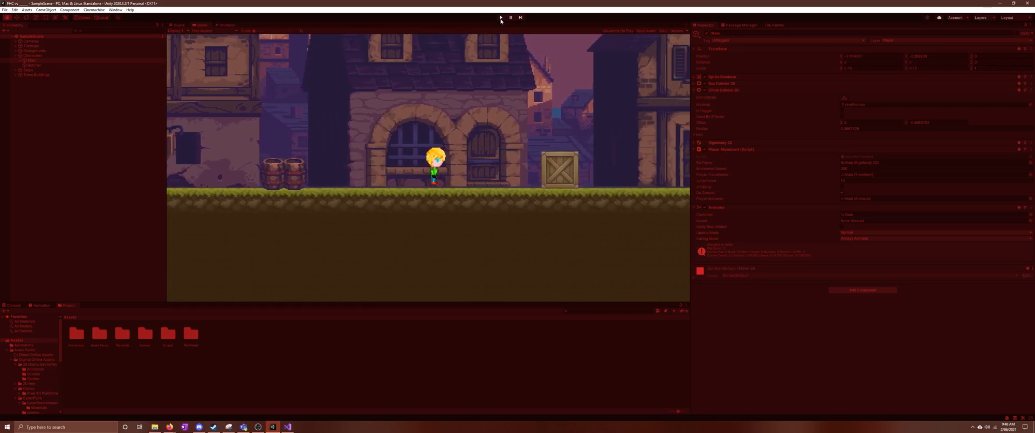
Test the character's animations while jumping and moving in both directions, and stop playback
key(space)
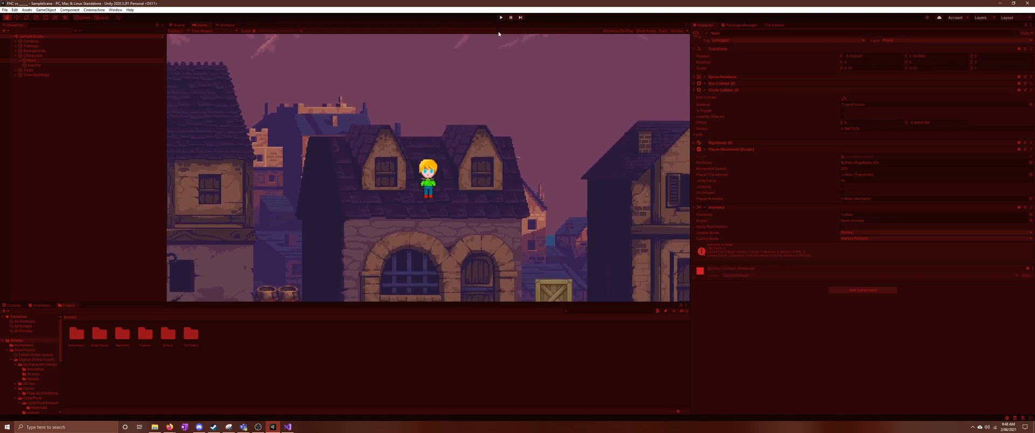
key(space)
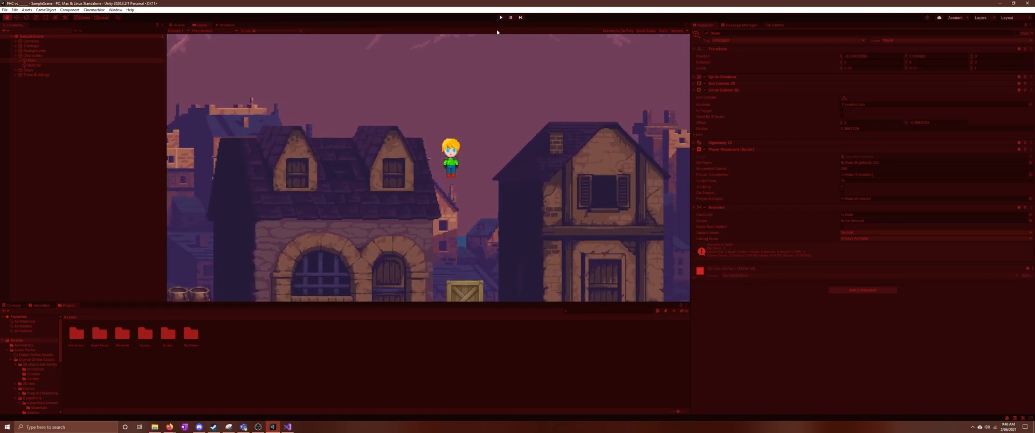
key(a)
key(space)
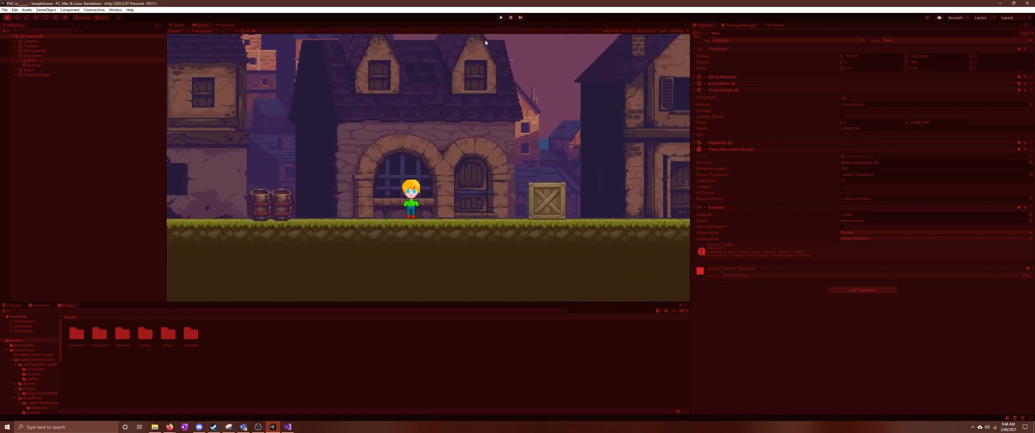
key(d)
key(space)
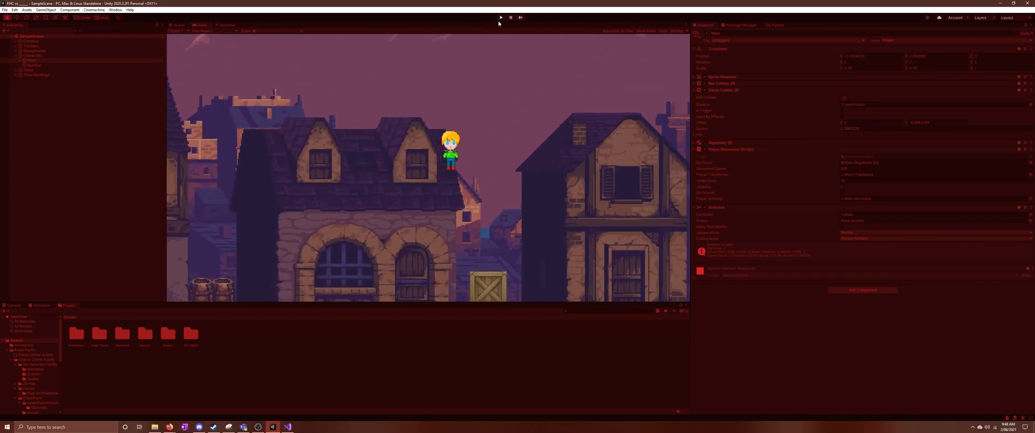
key(a)
key(space)
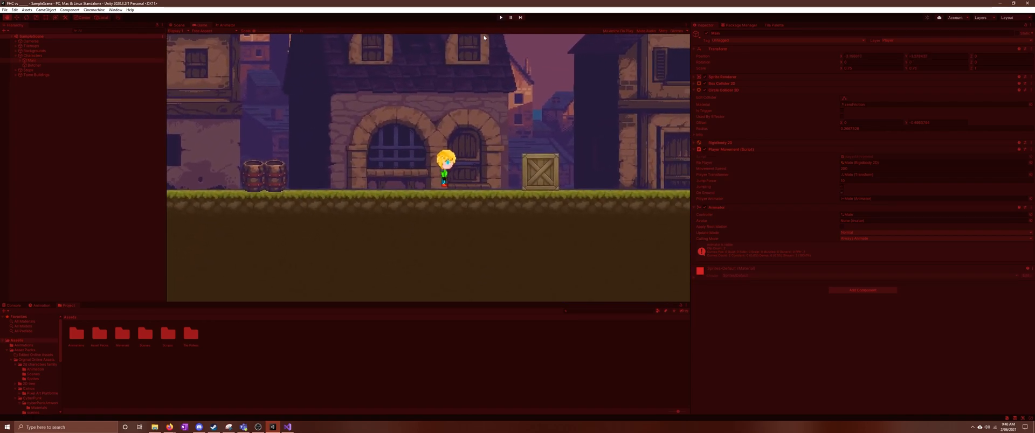
key(d)
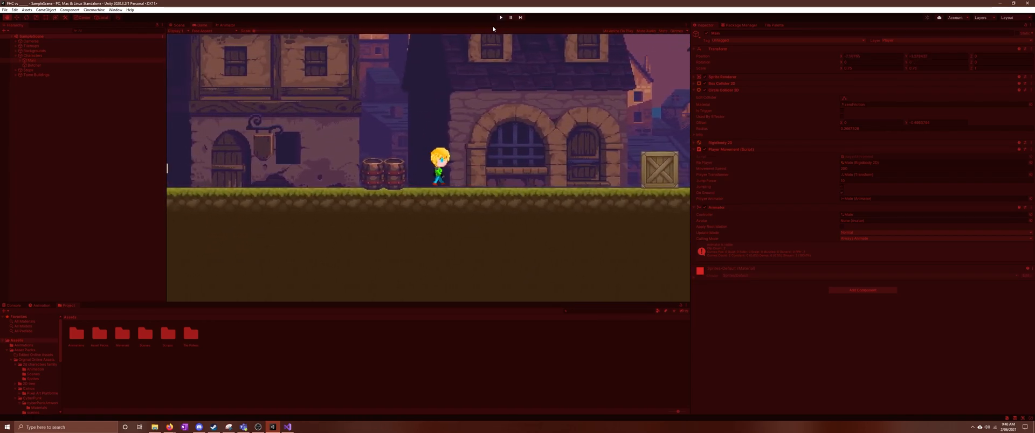
key(a)
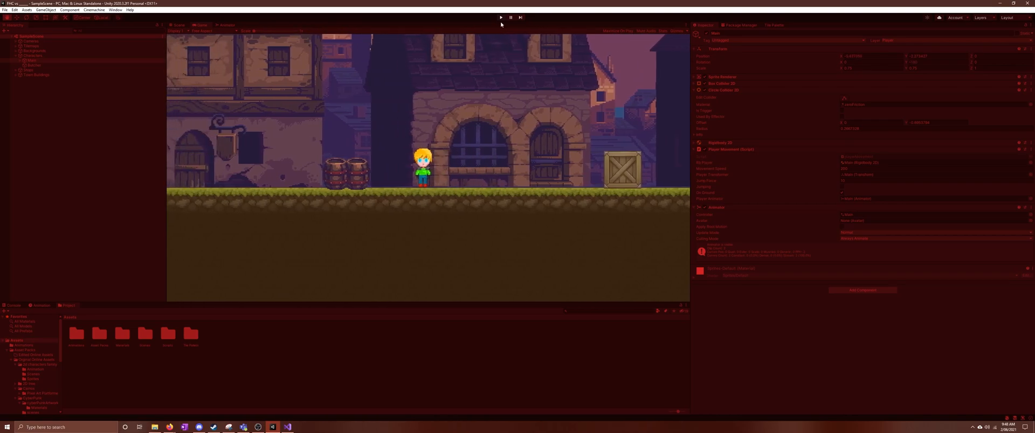
click(500, 18)
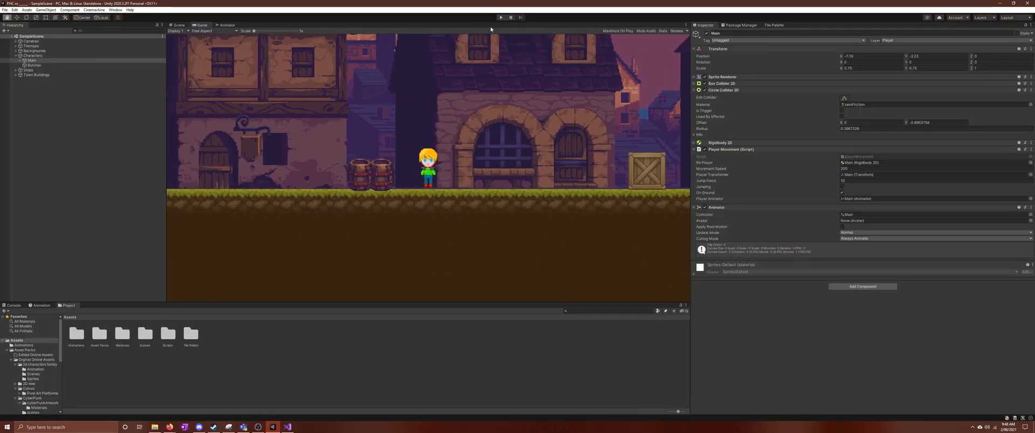
Switch to Visual Studio and insert "Mathf." before horizontalMove in the playerAnimator.SetFloat call
click(288, 427)
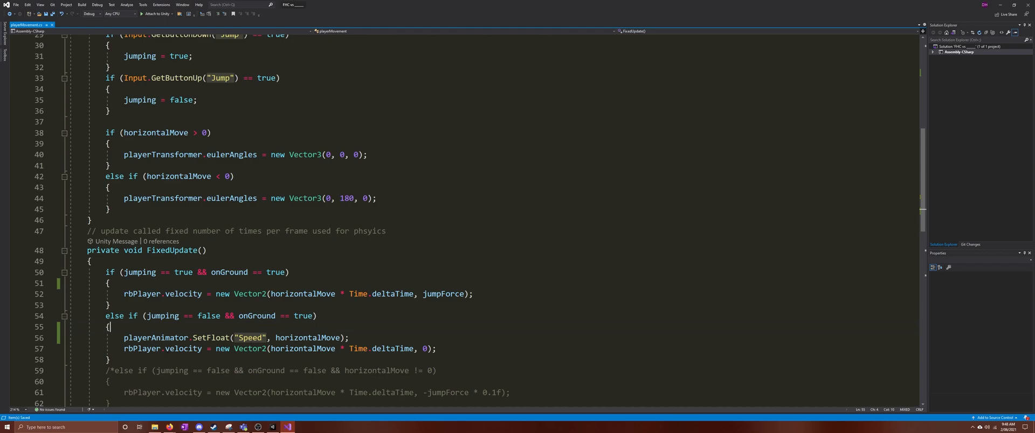
scroll(298, 322, down, 1)
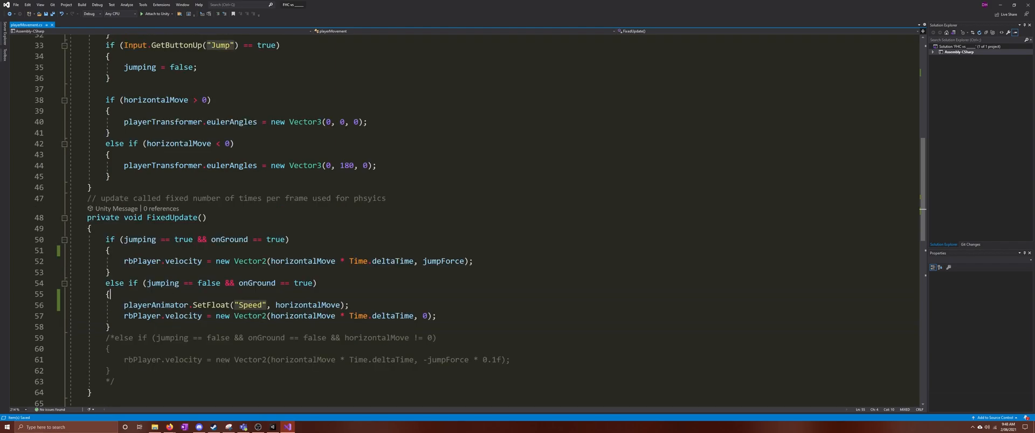
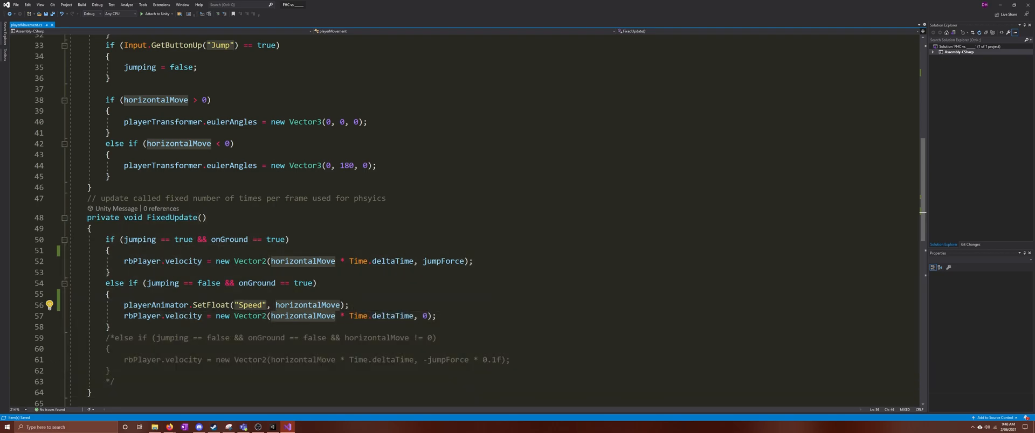
key(alt+Tab)
key(alt+Tab)
click(220, 293)
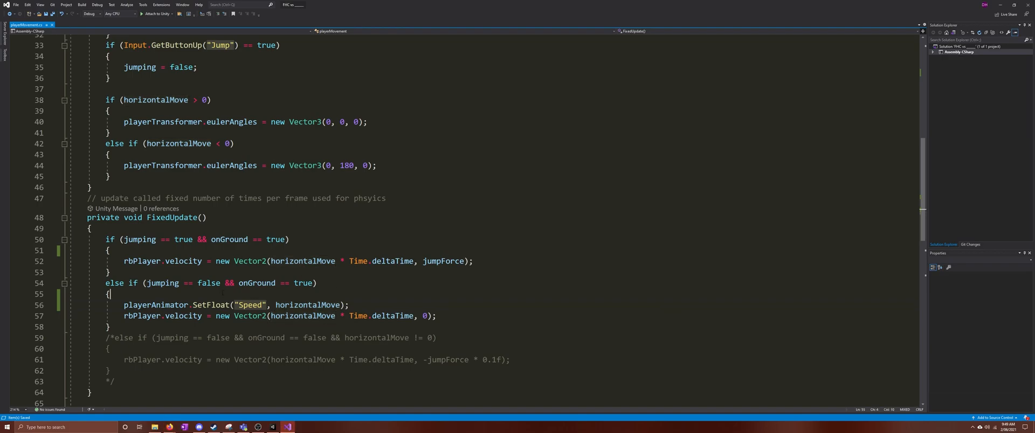
click(275, 305)
key(ctrl+space)
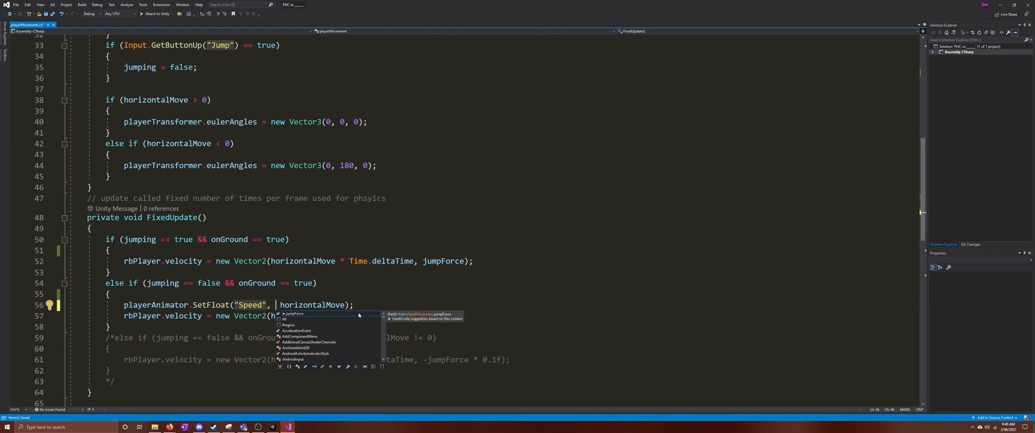
text(Mathf.)
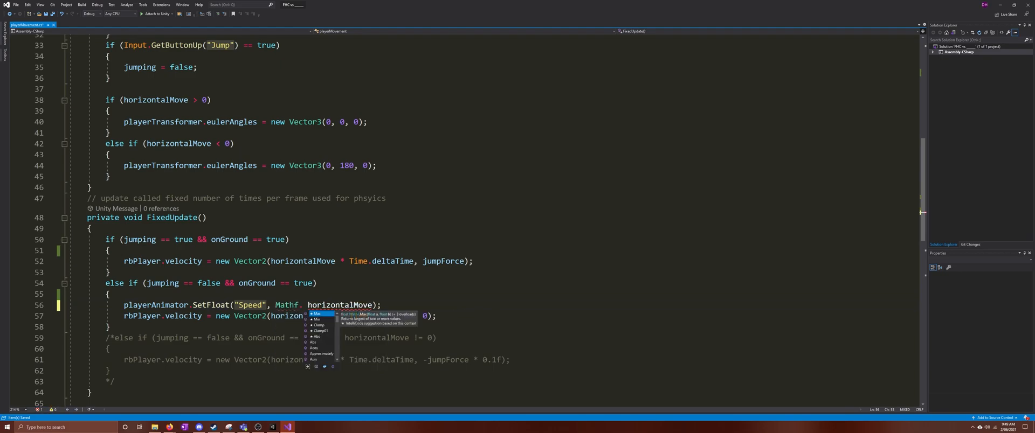
Browse the suggested Mathf members and complete the expression with the Abs function
click(326, 320)
click(328, 330)
scroll(332, 354, down, 1)
scroll(330, 353, down, 2)
scroll(339, 344, down, 2)
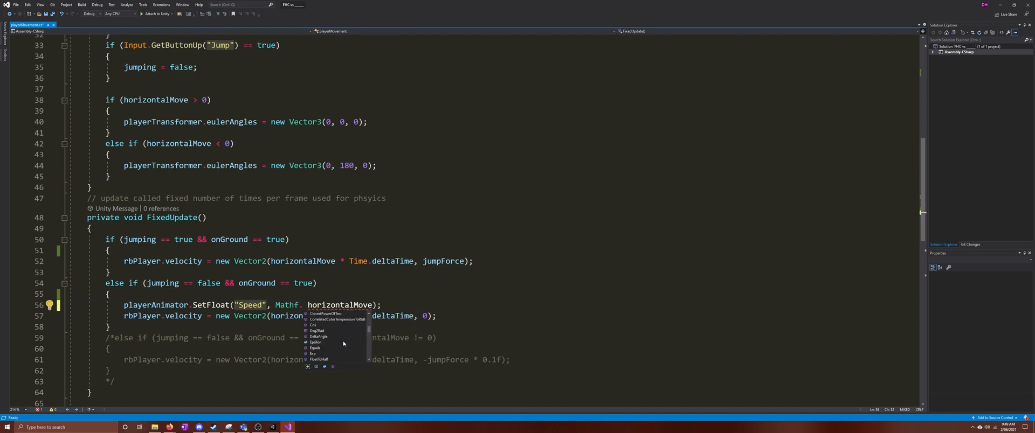
scroll(348, 344, down, 2)
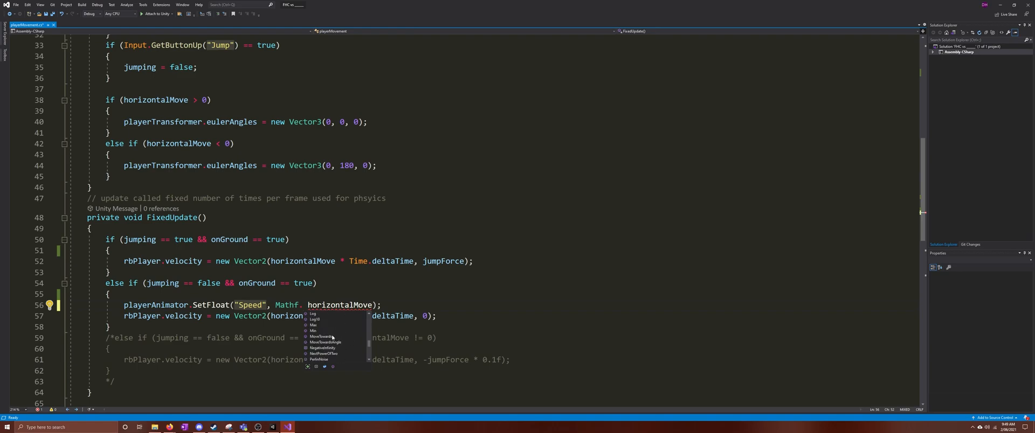
scroll(333, 331, up, 10)
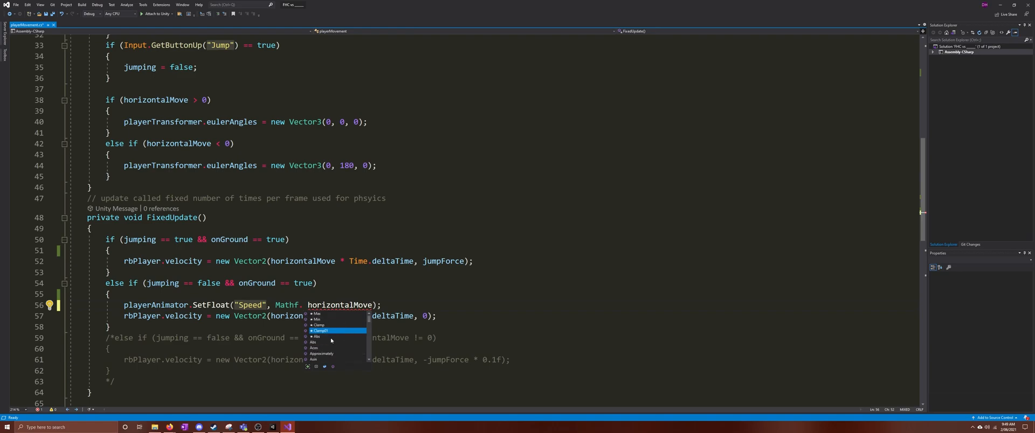
click(328, 337)
double_click(324, 337)
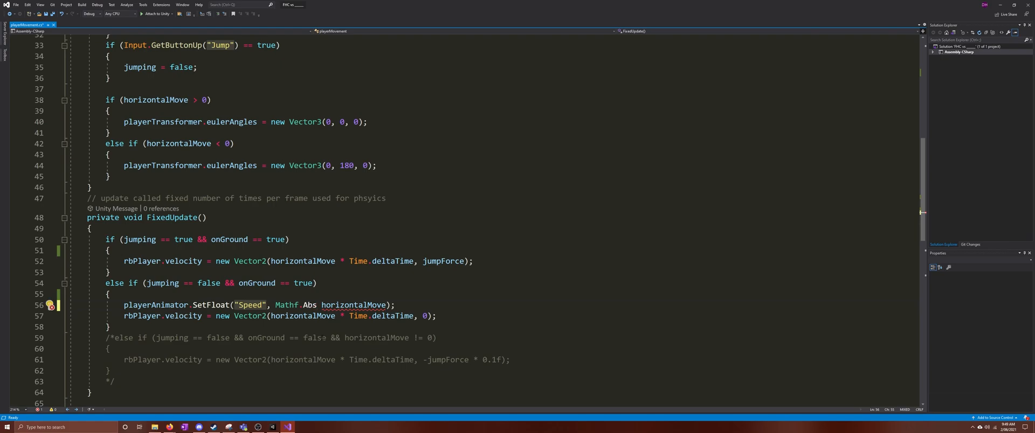
Wrap horizontalMove in the parentheses of Mathf.Abs, remove the extra space before it, and save all files
text(()
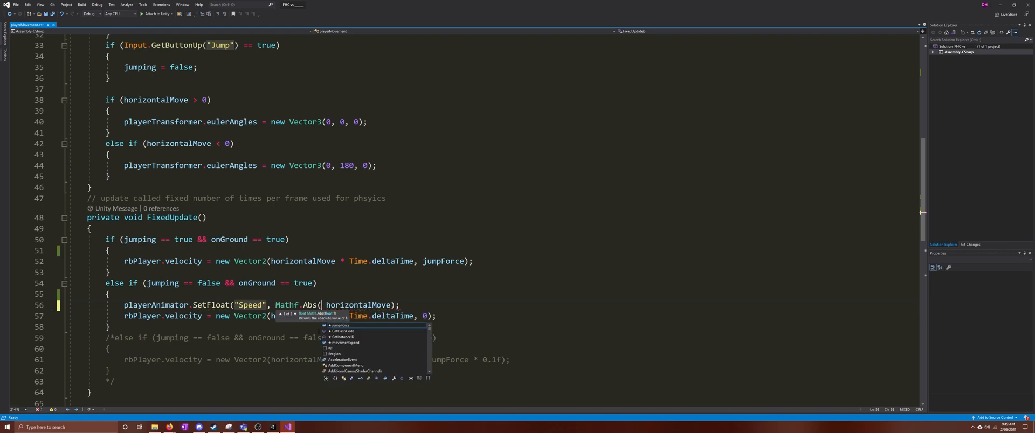
click(391, 305)
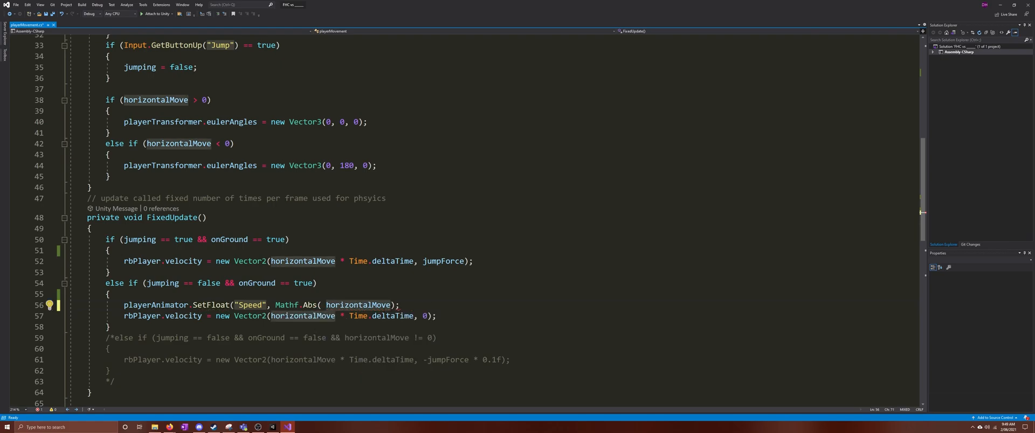
text())
click(328, 306)
key(BackSpace)
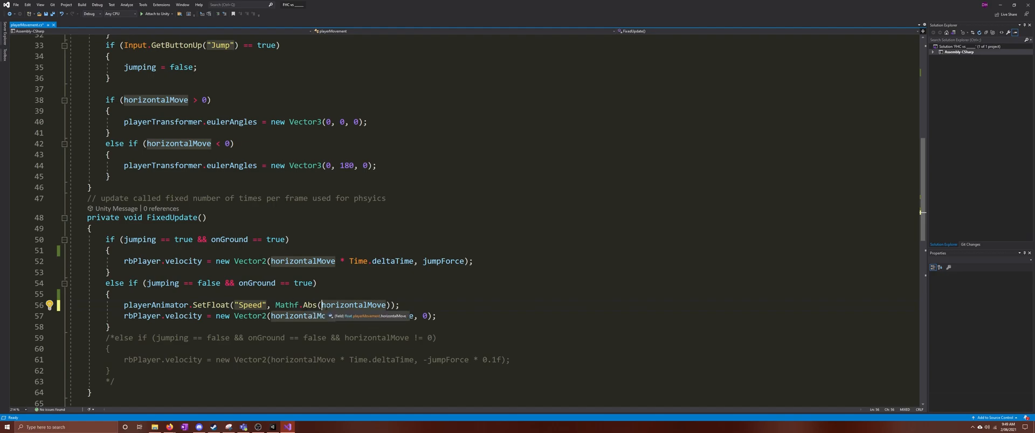
click(52, 14)
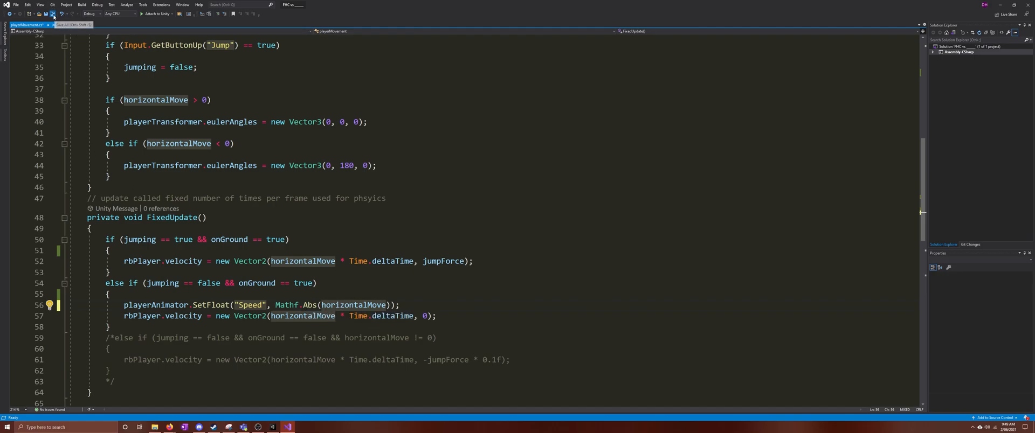
Switch to Unity, run the scene in Play mode, and walk the character right and left
click(273, 427)
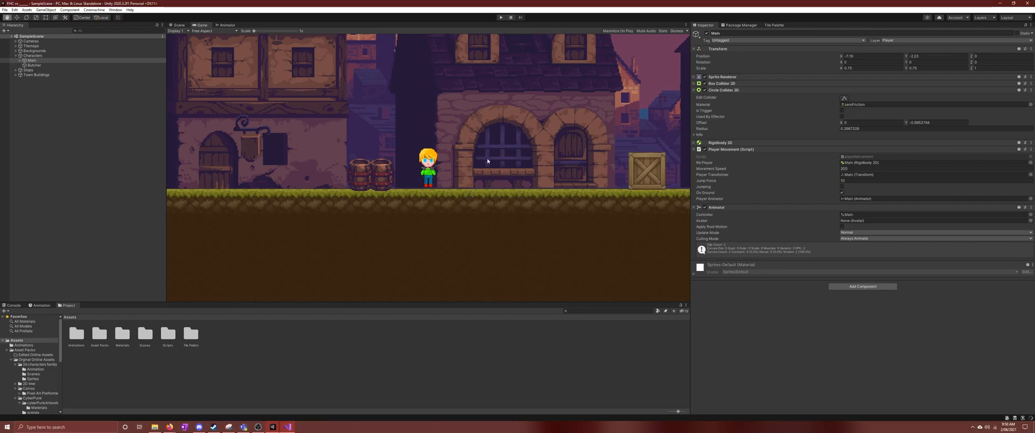
key(ctrl+p)
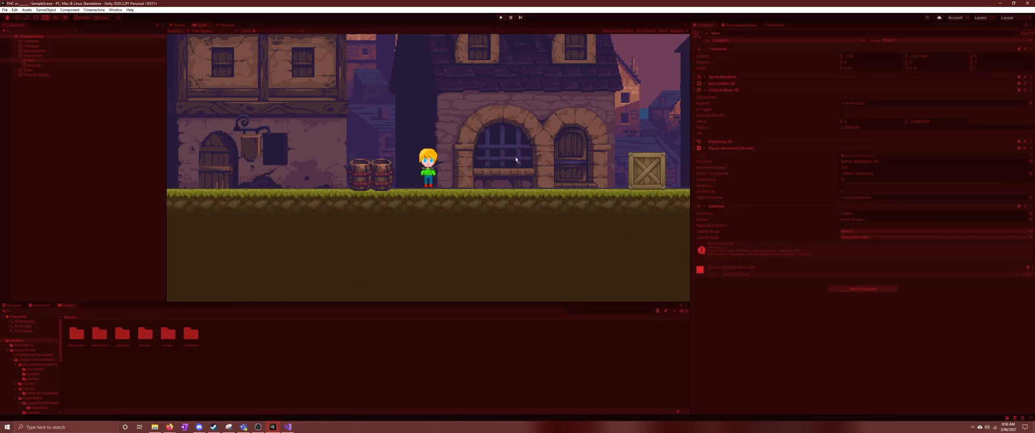
key(ctrl+p)
click(501, 17)
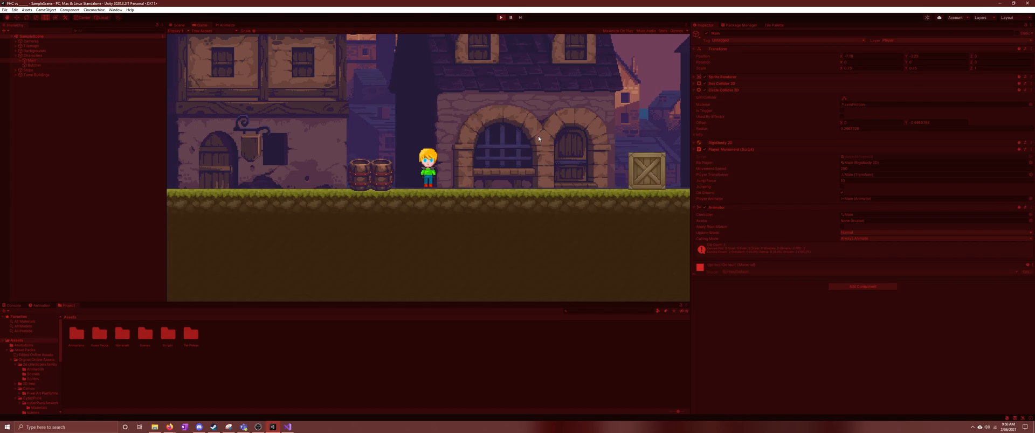
key(d)
key(a)
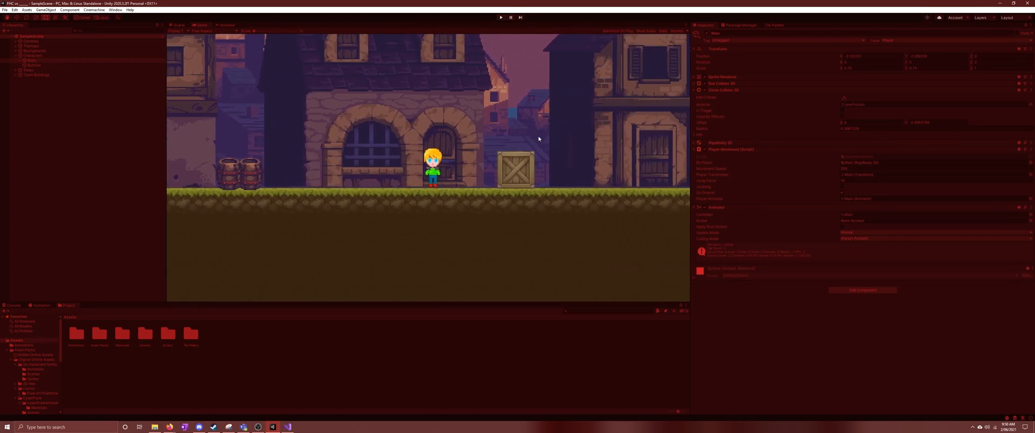
key(d)
key(a)
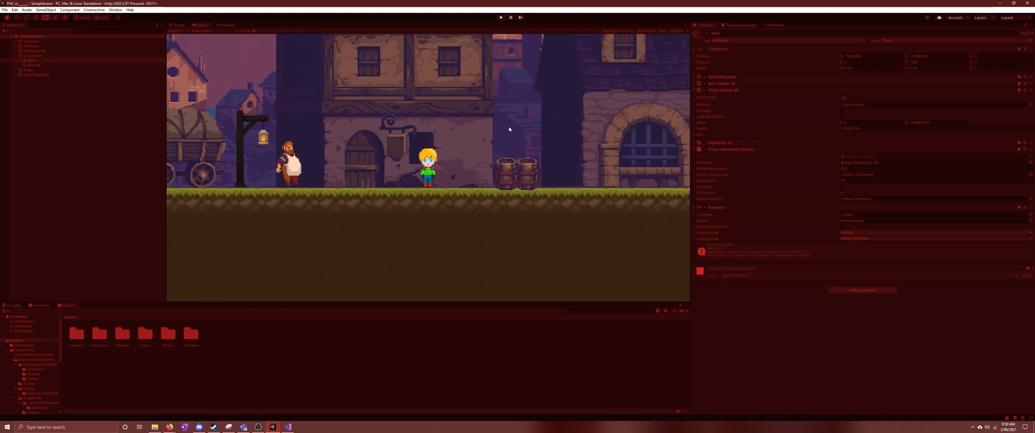
Check the walking and idle animations with repeated movement in both directions, and stop playback
key(a)
key(d)
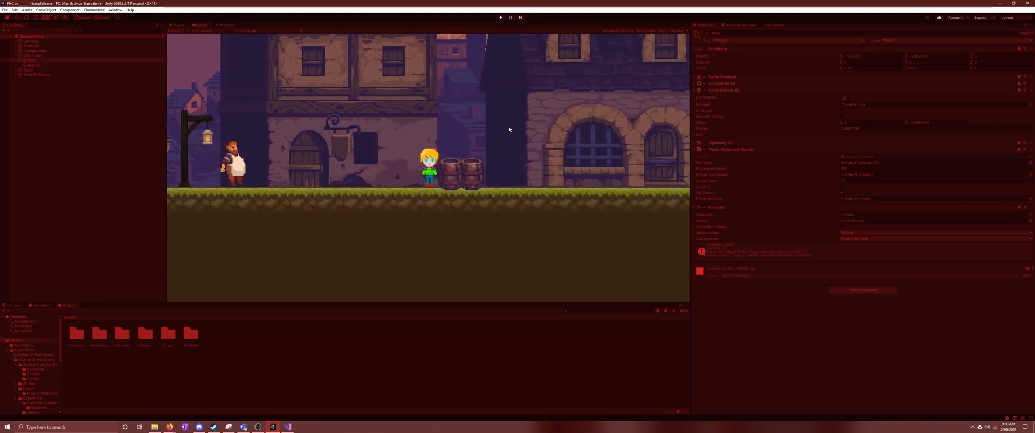
key(d)
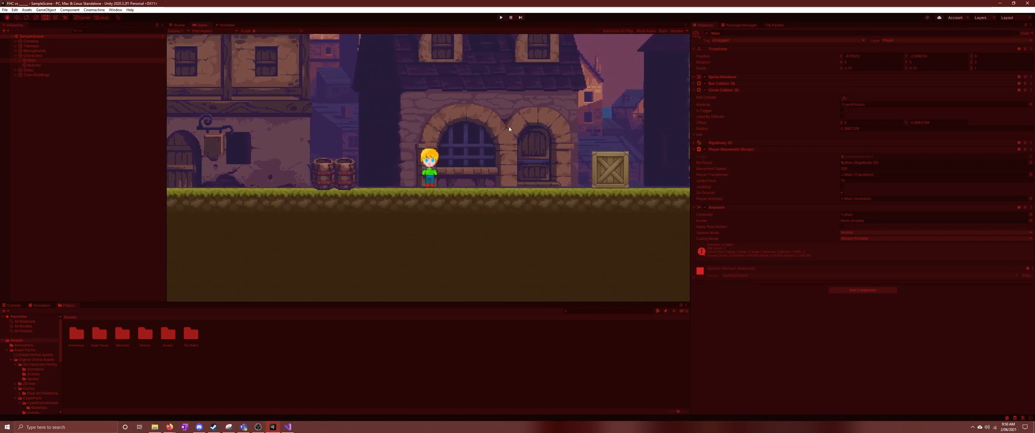
key(d)
key(d)
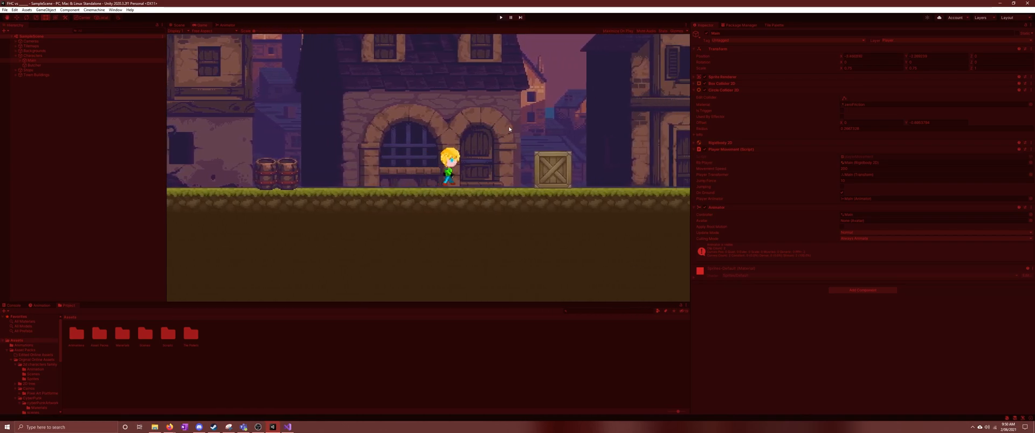
key(a)
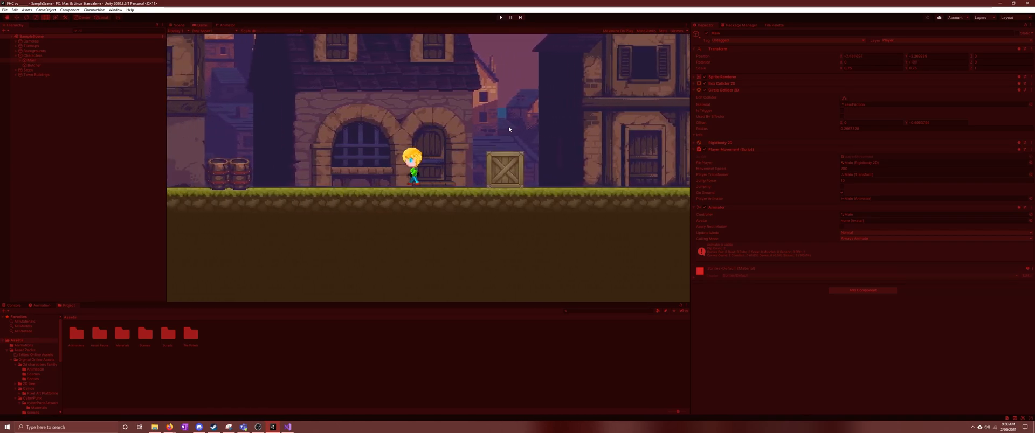
key(a)
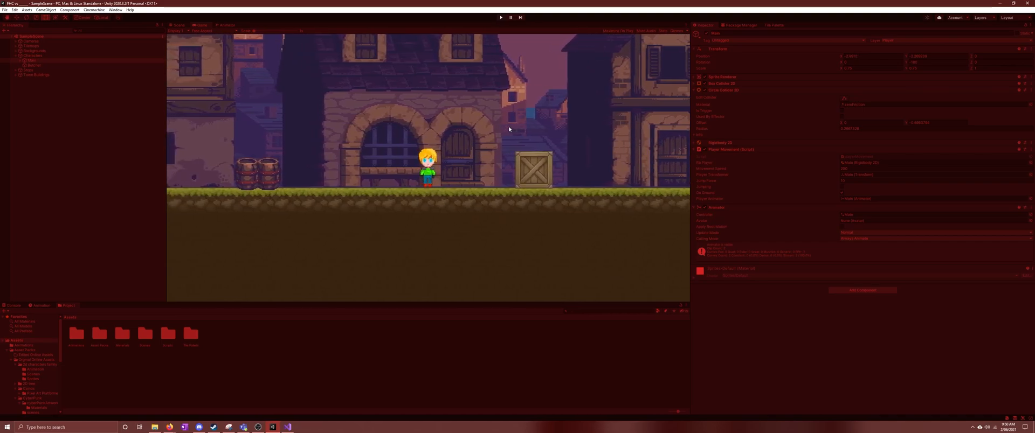
key(a)
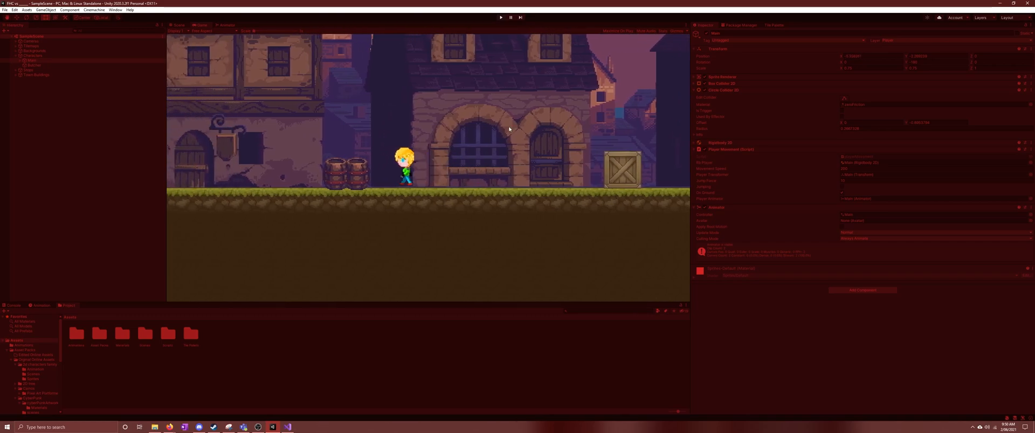
key(a)
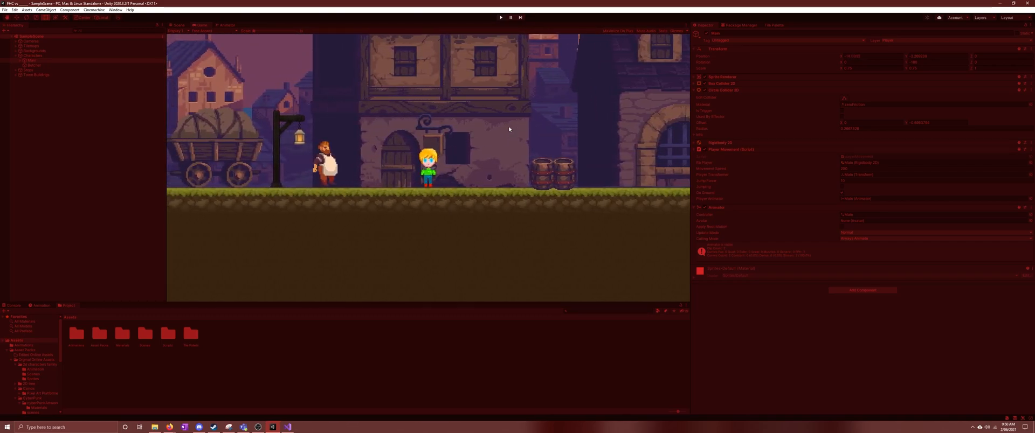
key(d)
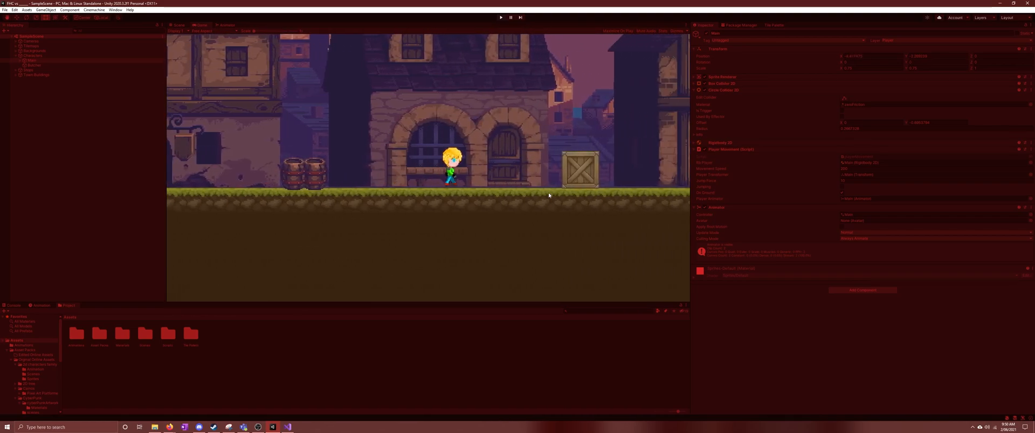
click(501, 17)
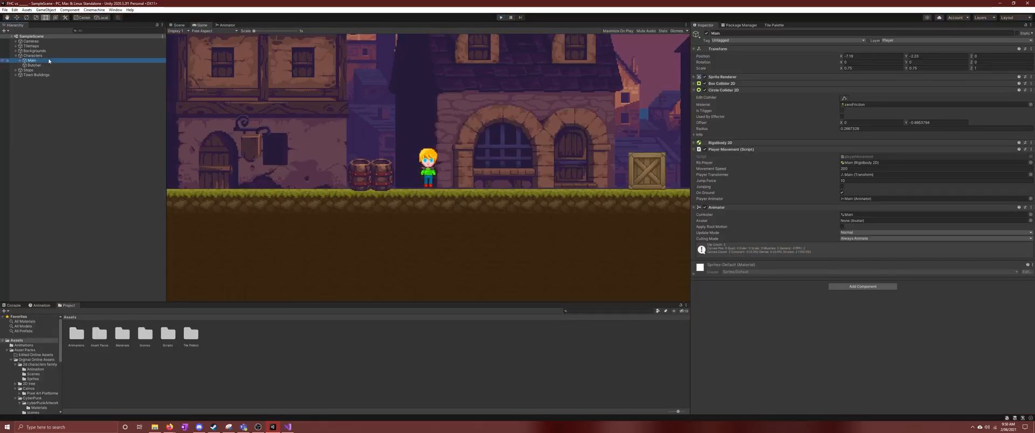
Run the scene again, compare the character in the Scene and Game views, and stop playback
click(177, 25)
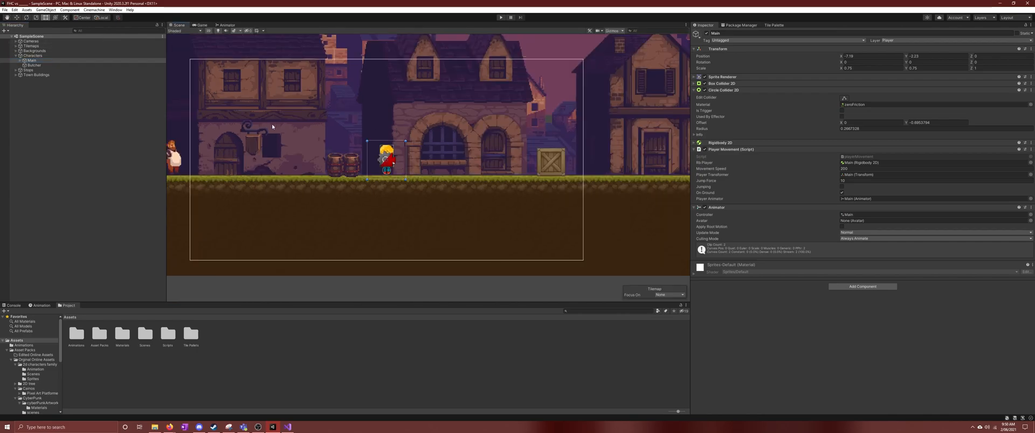
click(500, 18)
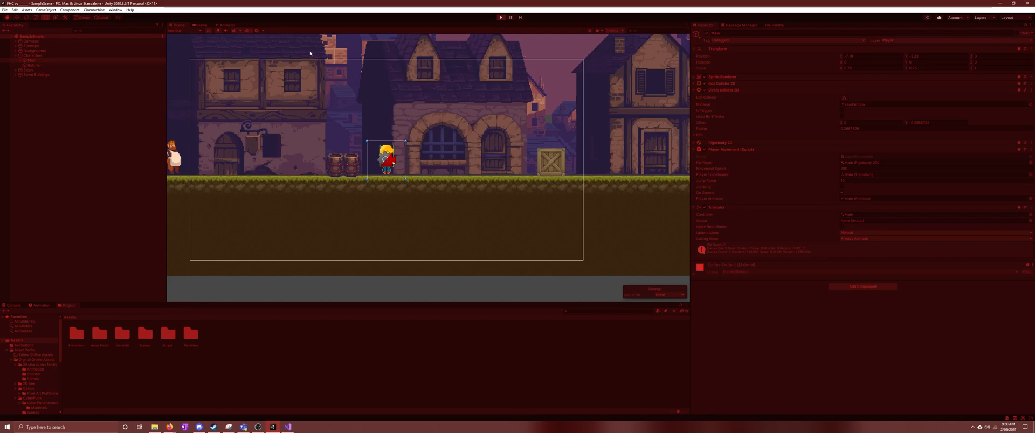
click(198, 25)
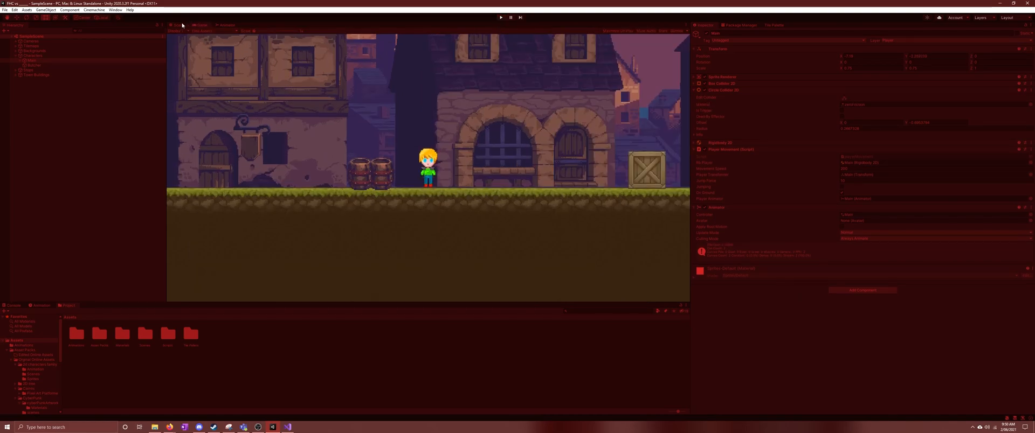
click(180, 25)
key(d)
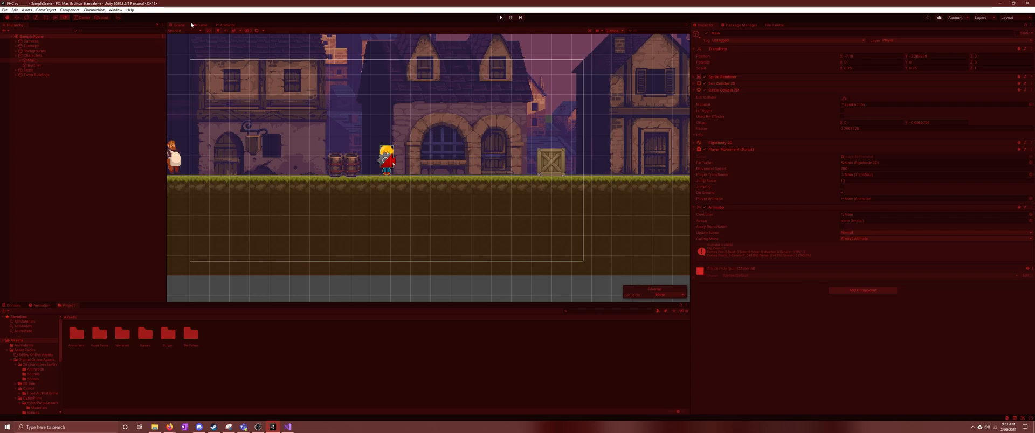
click(501, 17)
Dock the Scene and Game views side by side, with Scene beside the Animator, and widen the Game view
drag(180, 25, 683, 178)
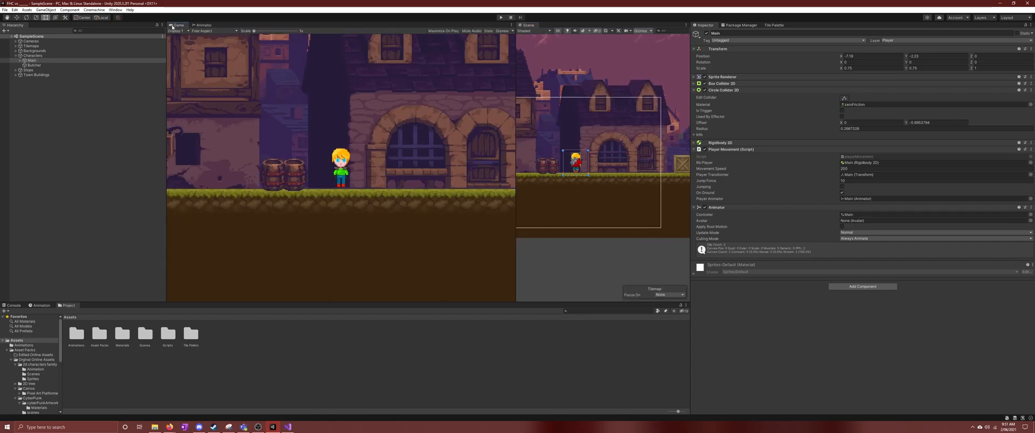
drag(529, 27, 205, 25)
drag(175, 26, 560, 26)
drag(213, 24, 214, 25)
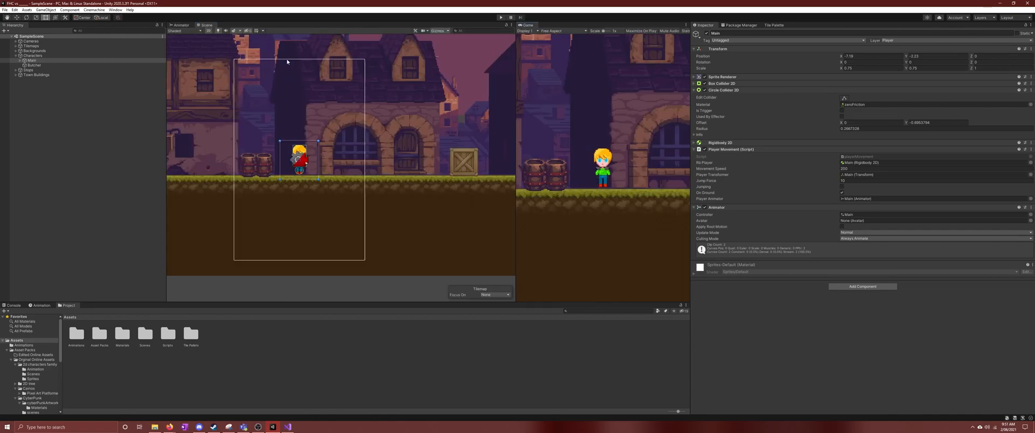
drag(518, 131, 401, 129)
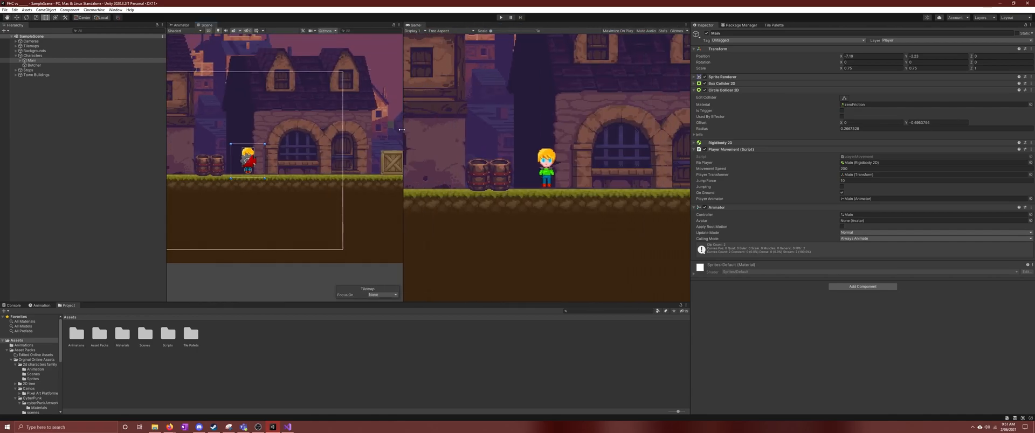
Run the scene, walk the character in both directions while watching the side-by-side Scene and Game views, and stop playback
click(502, 18)
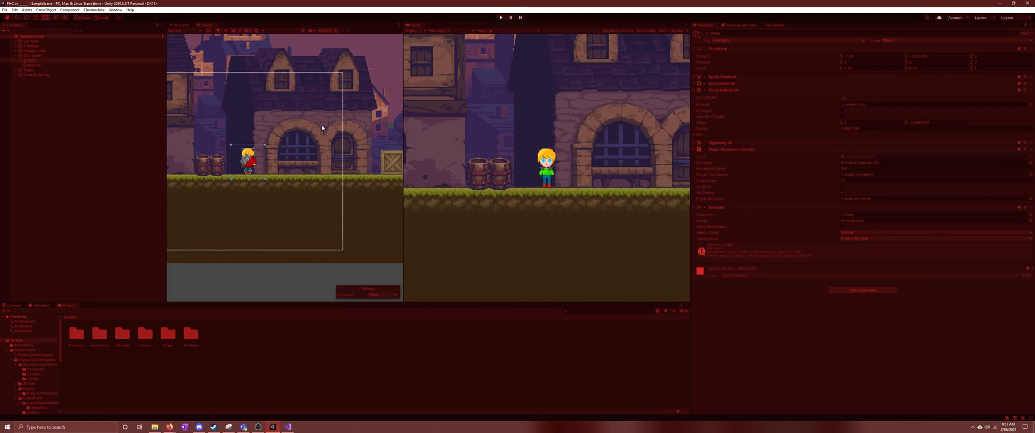
key(d)
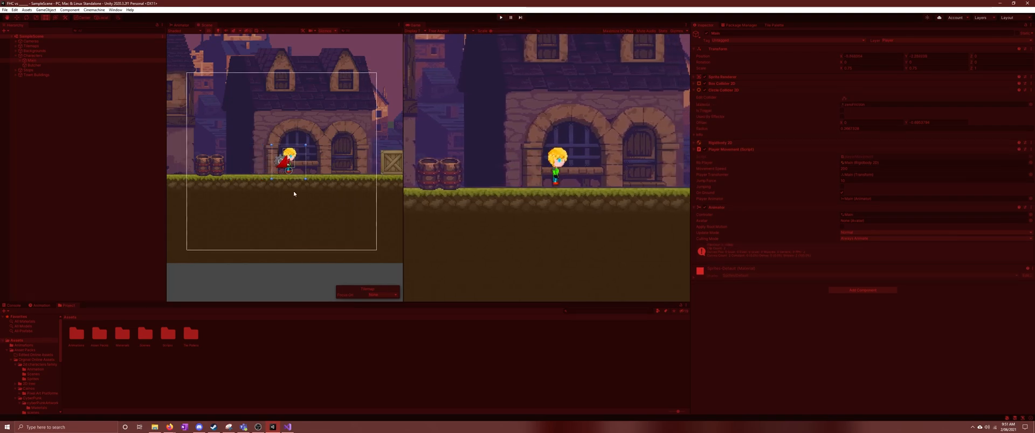
key(a)
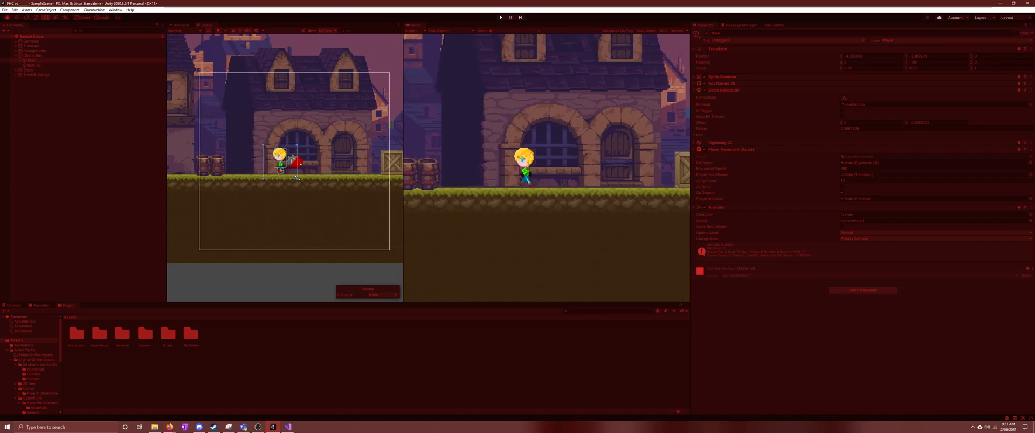
key(a)
key(d)
key(d)
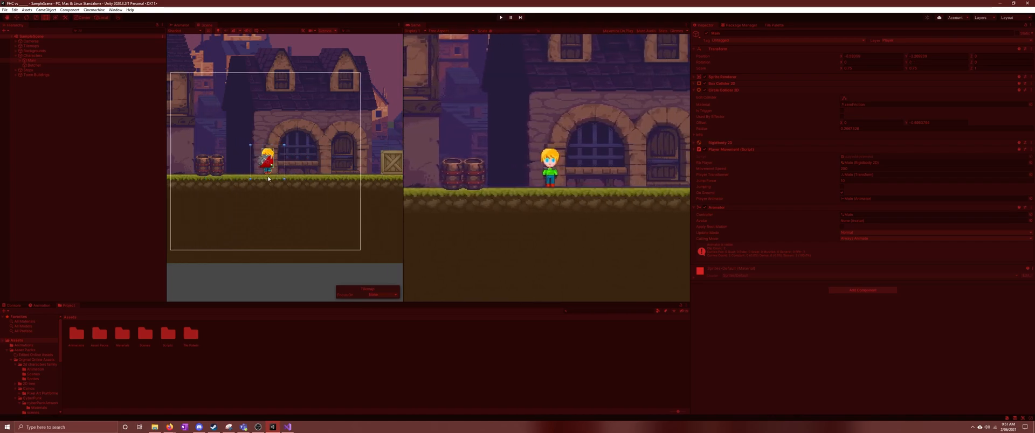
key(d)
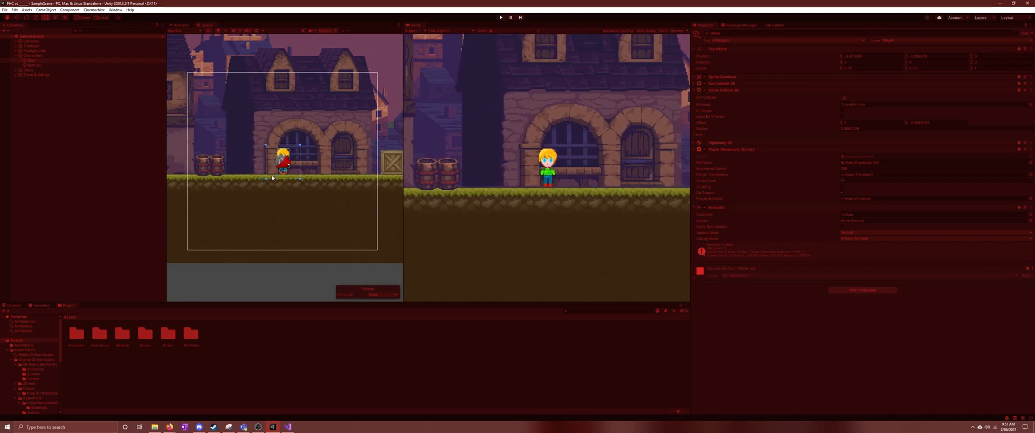
key(d)
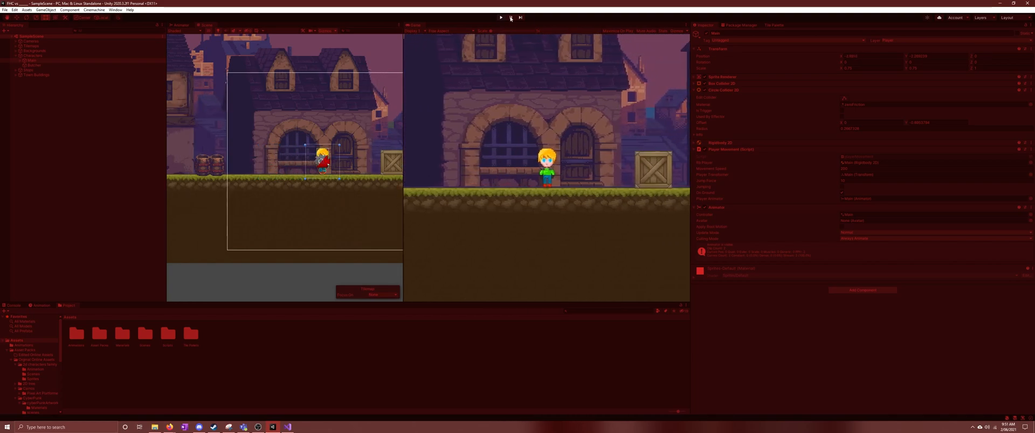
click(501, 18)
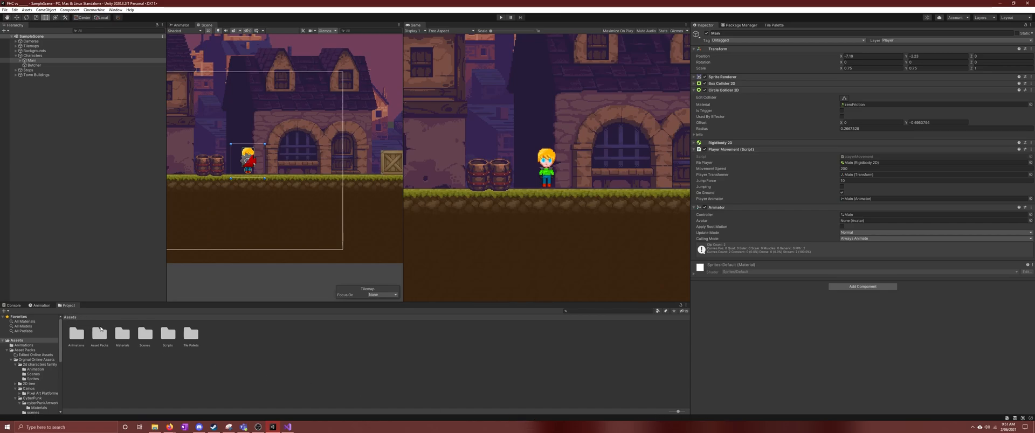
Open the Animation window and group the Game view with the Scene and Animator views, leaving Scene active
click(41, 305)
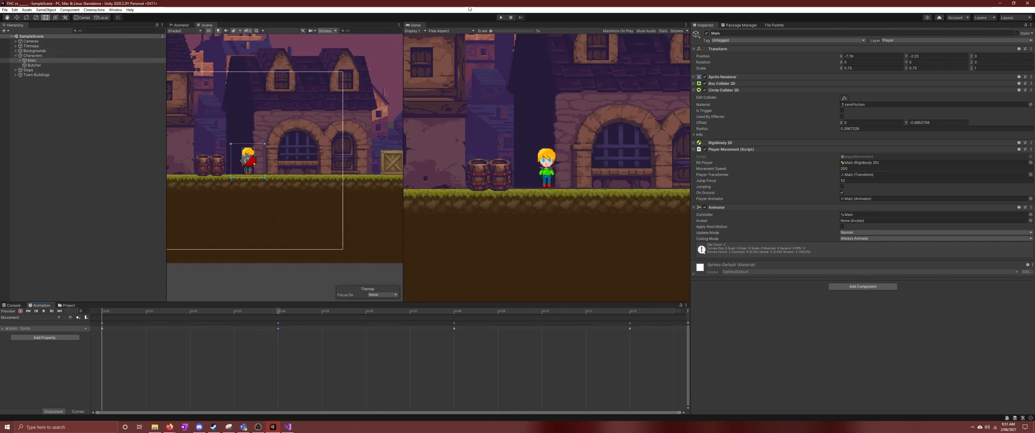
drag(413, 26, 231, 31)
click(204, 25)
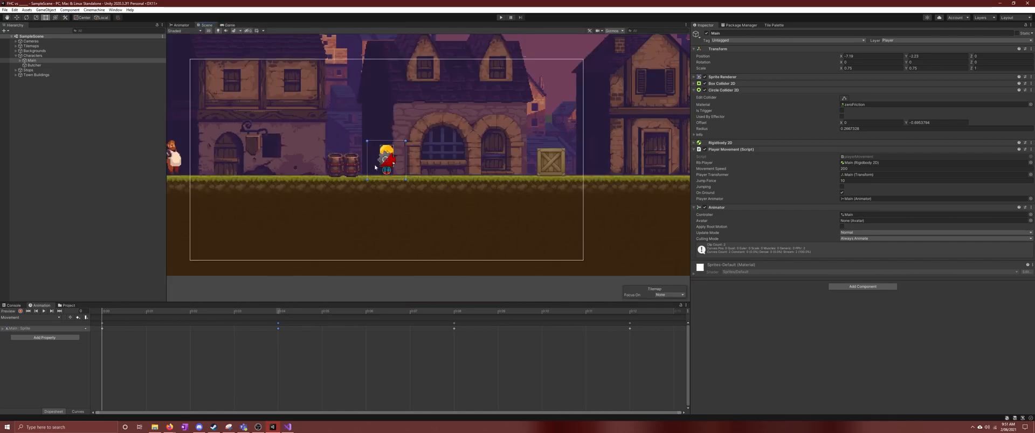
Frame the Main character and shrink its Circle Collider 2D from the feet upward to a radius of about 0.21
double_click(31, 60)
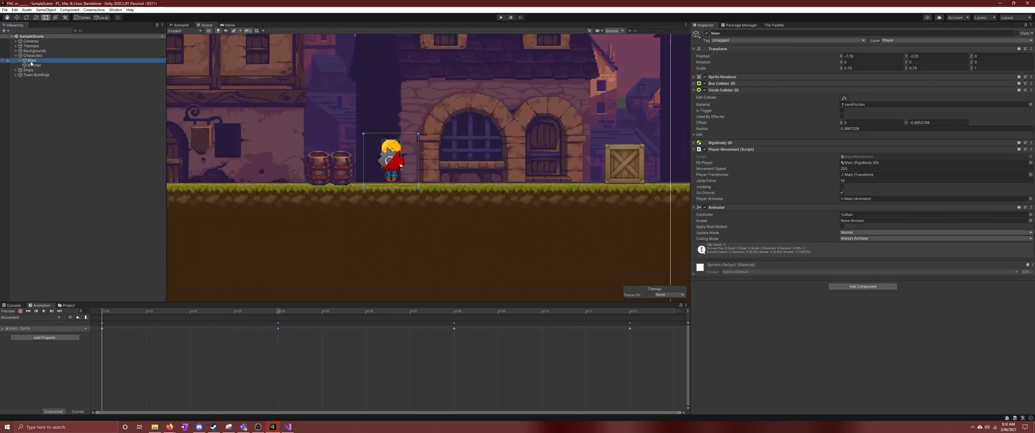
click(431, 156)
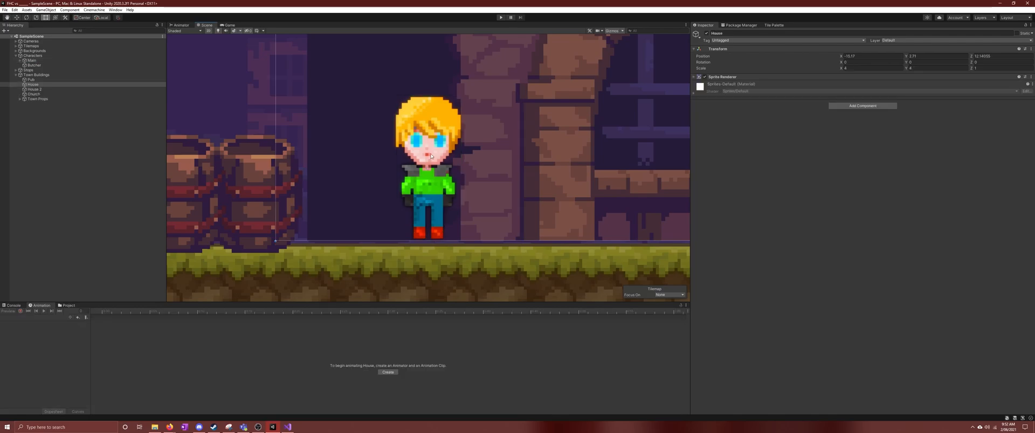
click(32, 60)
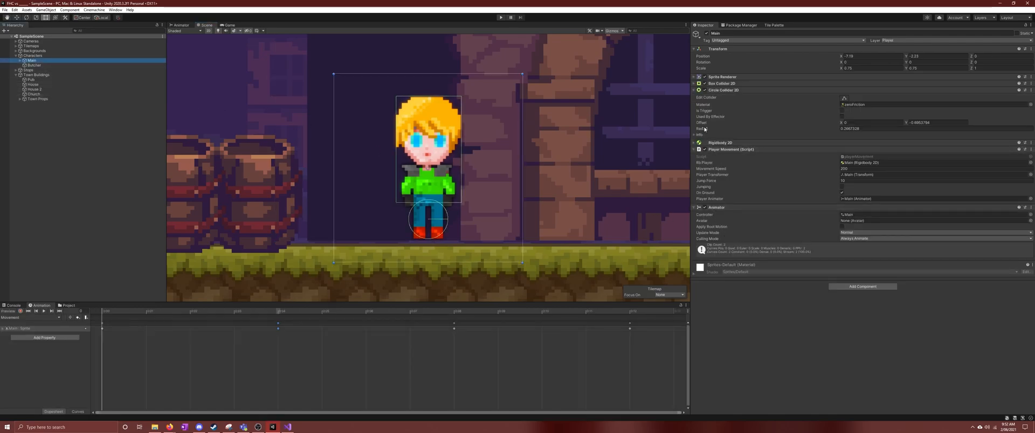
click(844, 98)
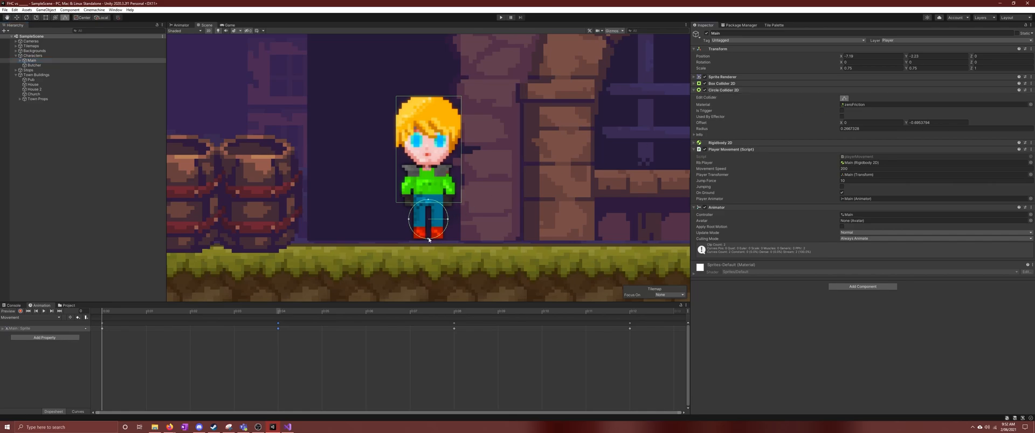
drag(429, 235, 429, 232)
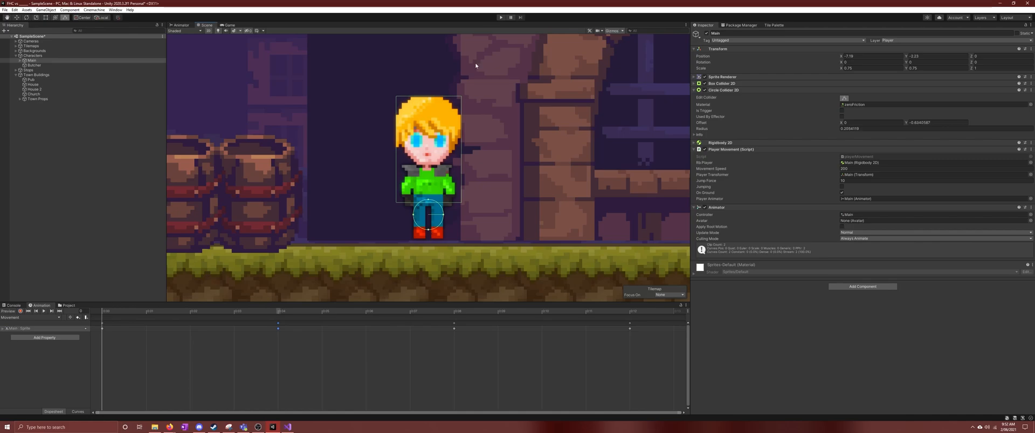
Test the smaller circle collider by running the scene, walking the character left and right, and stopping playback
click(502, 17)
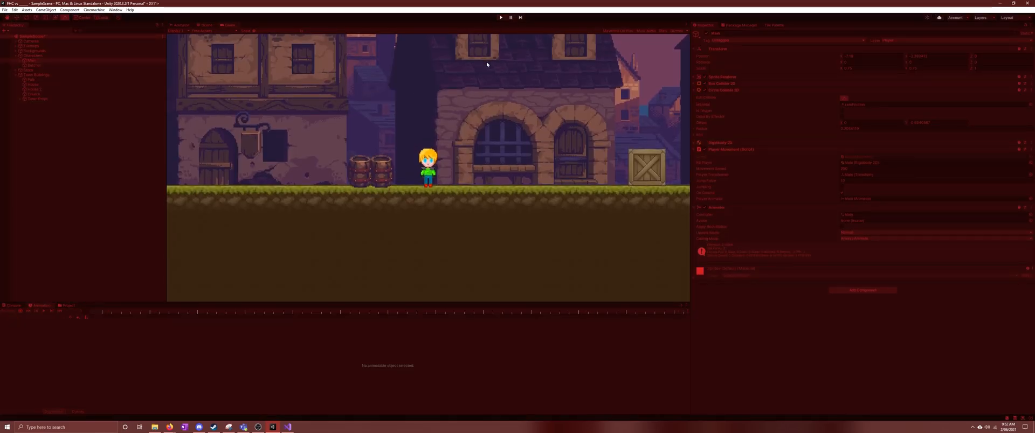
key(d)
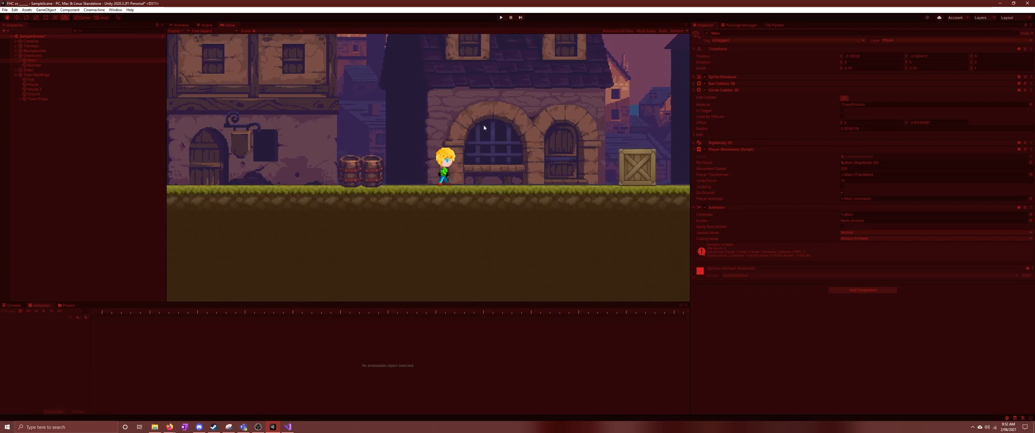
key(a)
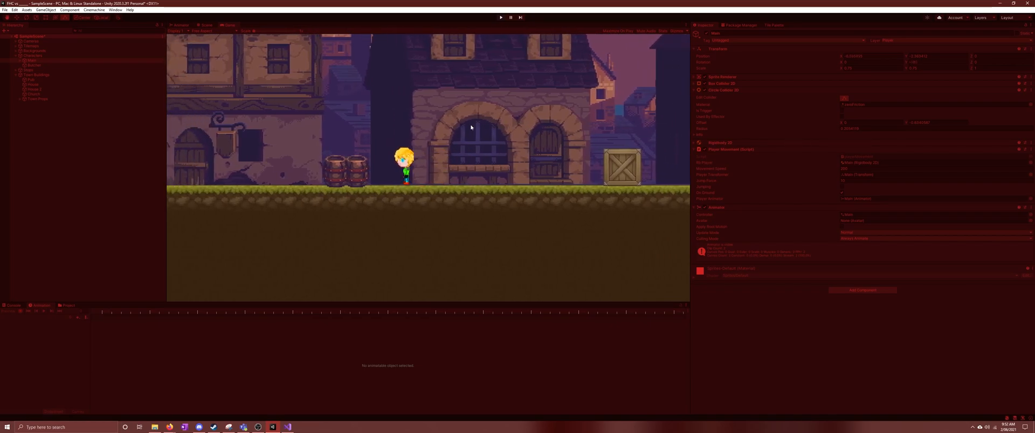
key(a)
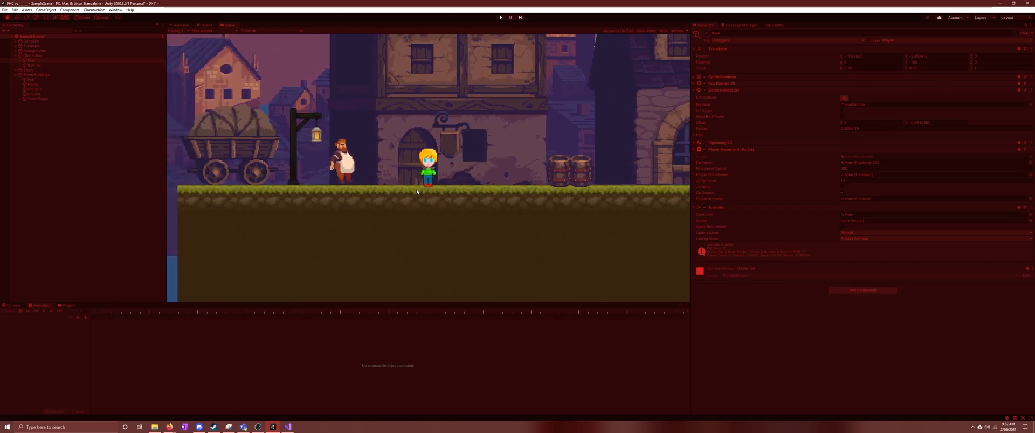
key(d)
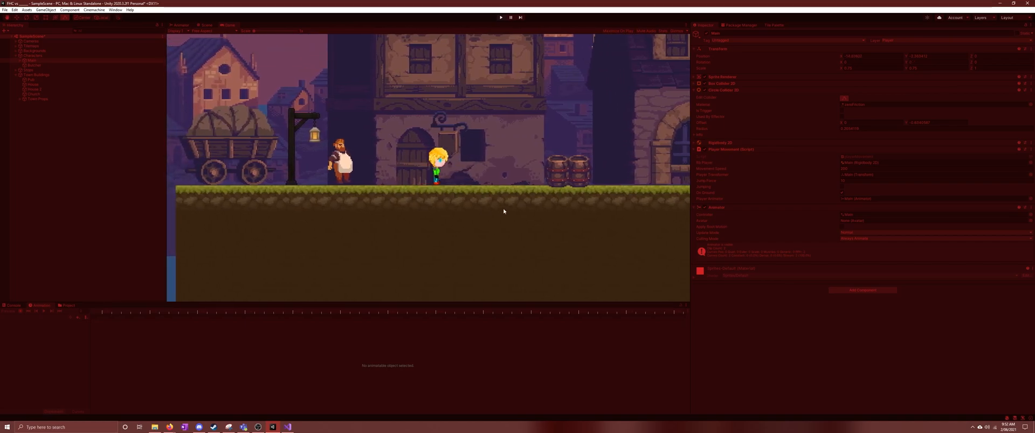
key(d)
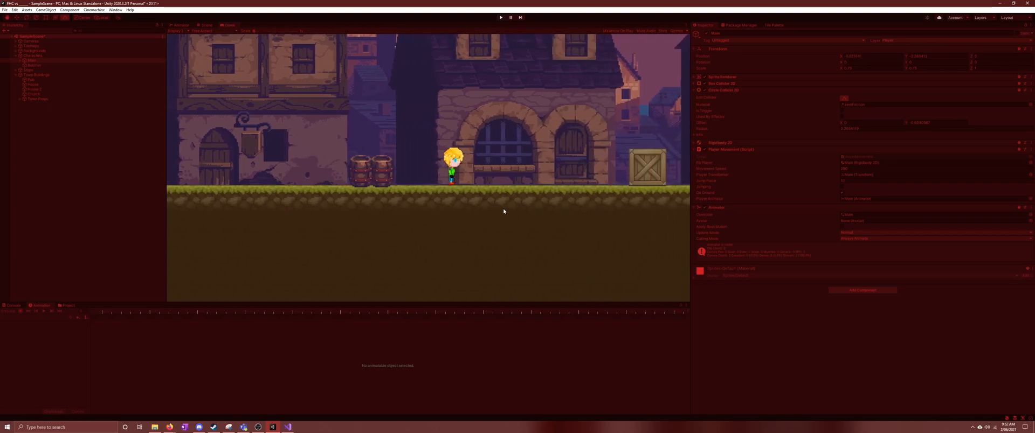
key(a)
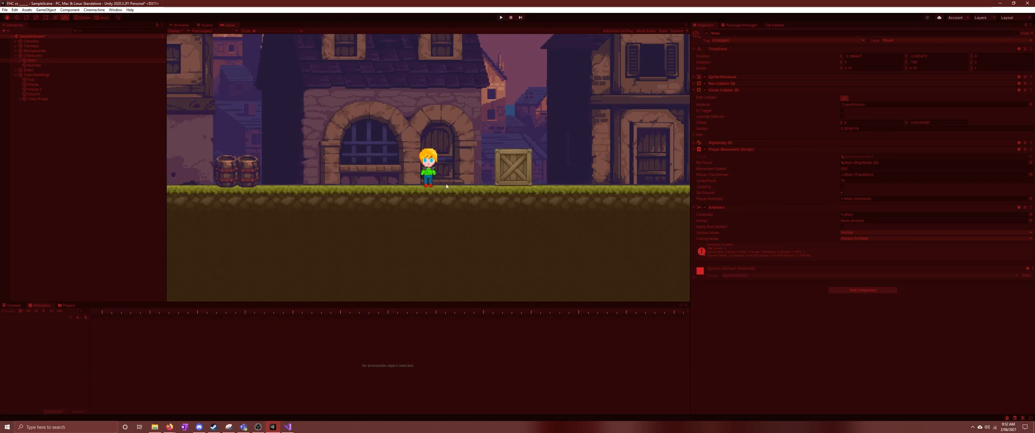
click(502, 18)
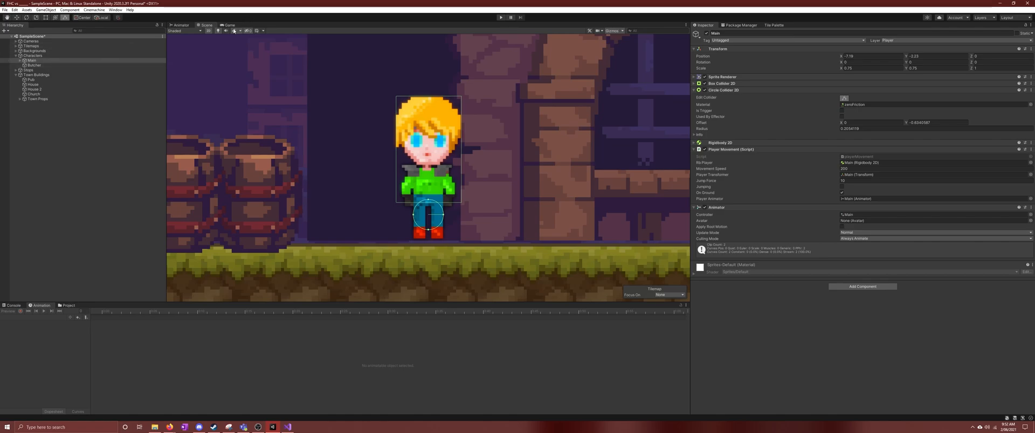
Examine the Main character's child objects, its colliders in the Scene view, and its list of animation clips
scroll(425, 250, down, 5)
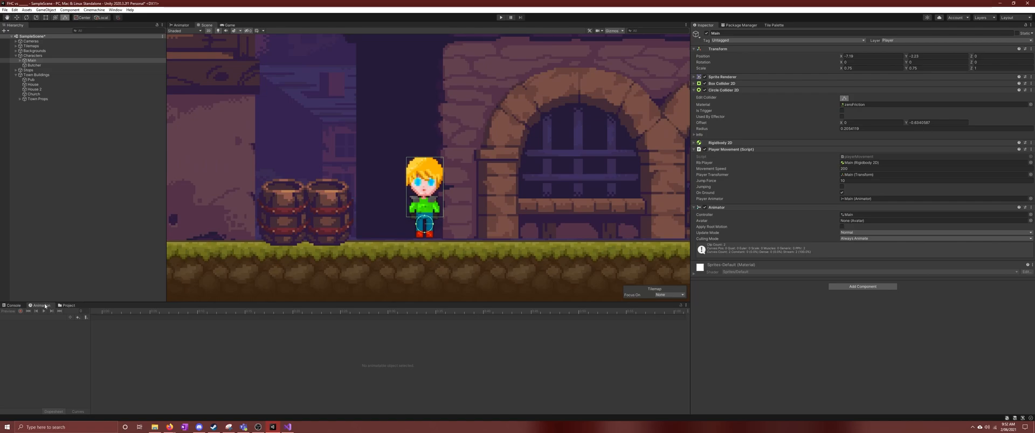
click(36, 61)
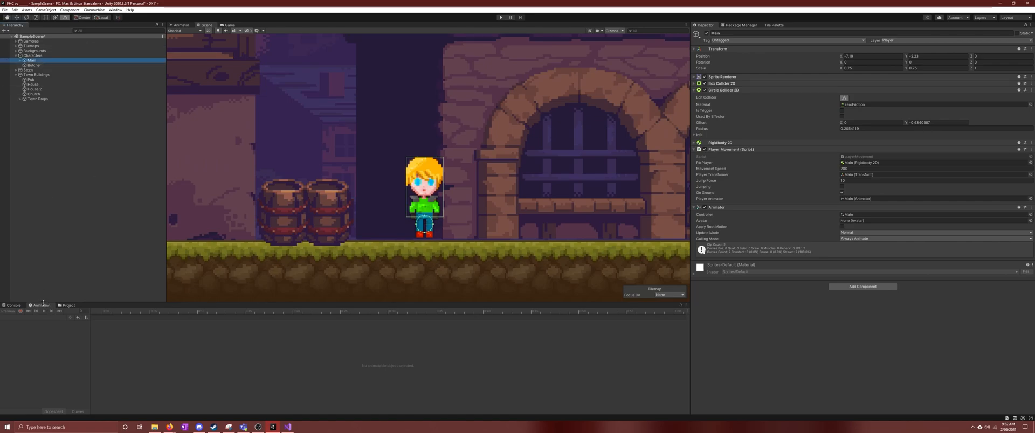
click(21, 61)
click(28, 66)
double_click(32, 61)
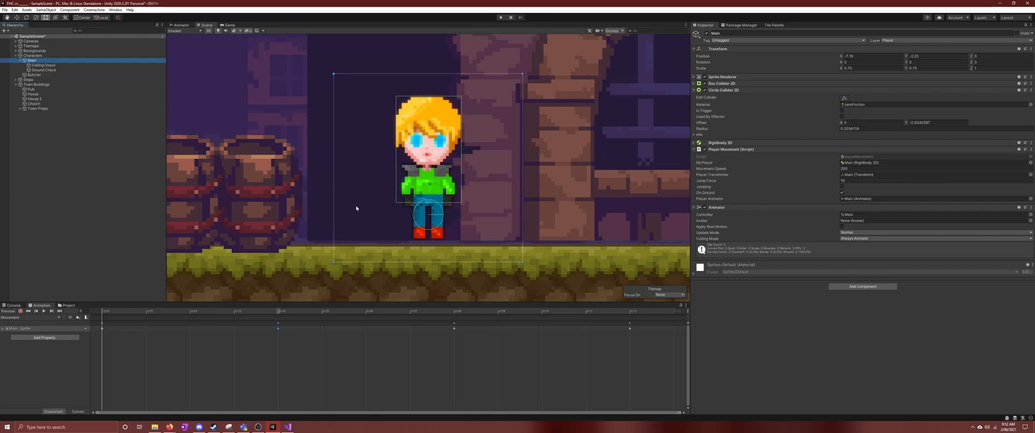
scroll(355, 205, down, 4)
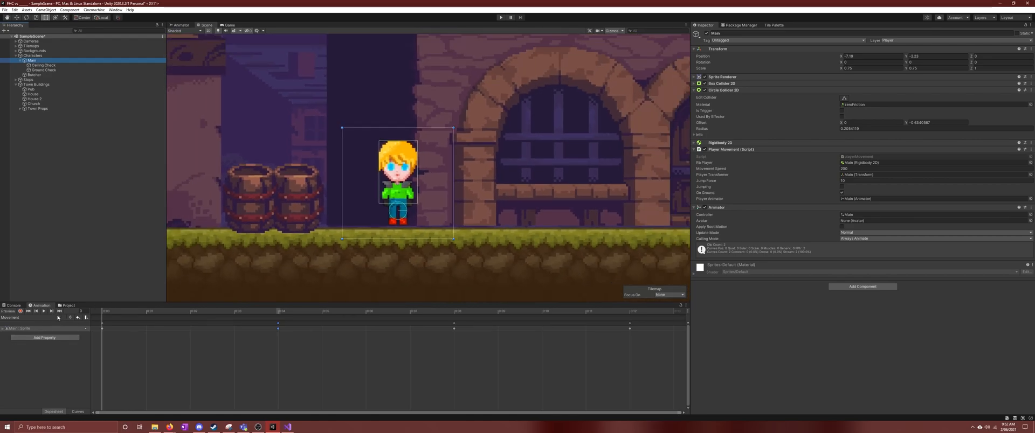
click(33, 317)
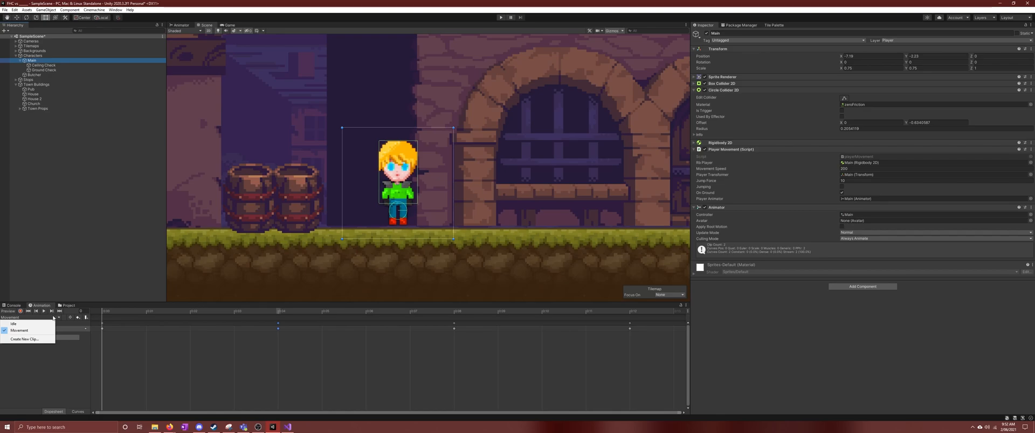
click(349, 235)
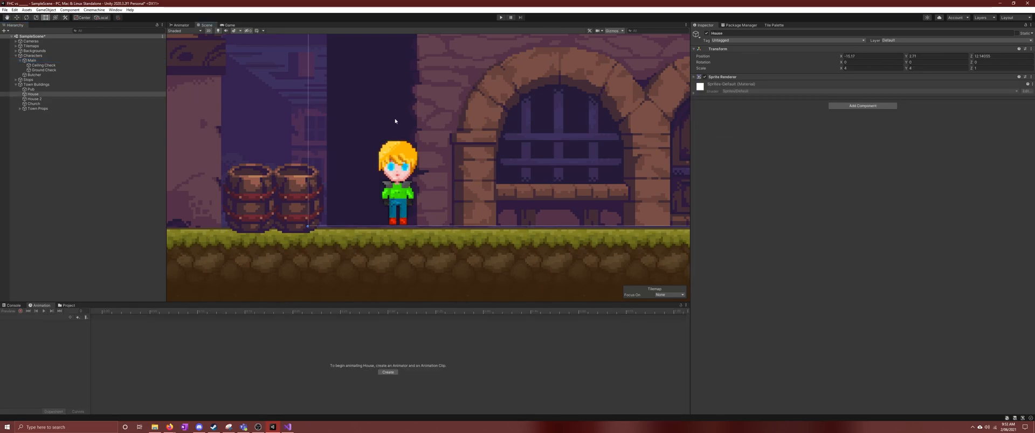
Run the scene and walk the character back and forth past the barrels and the butcher to test its movement and idle animations
click(504, 16)
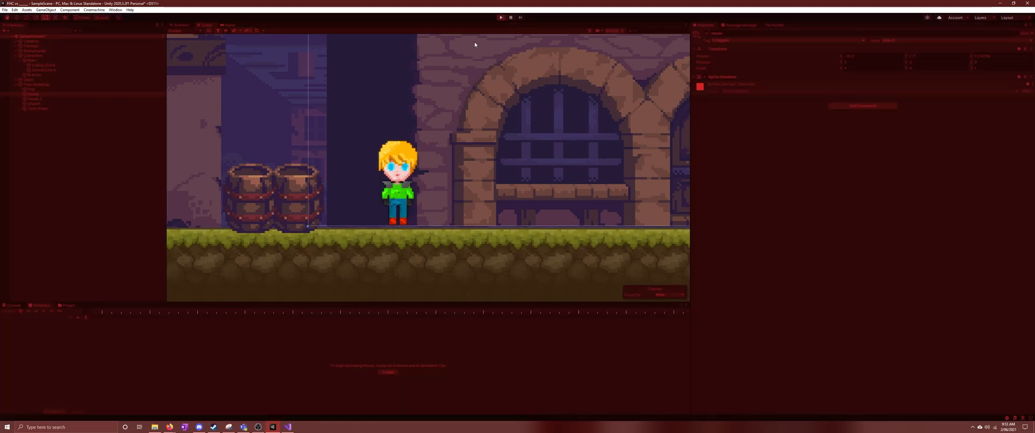
key(d)
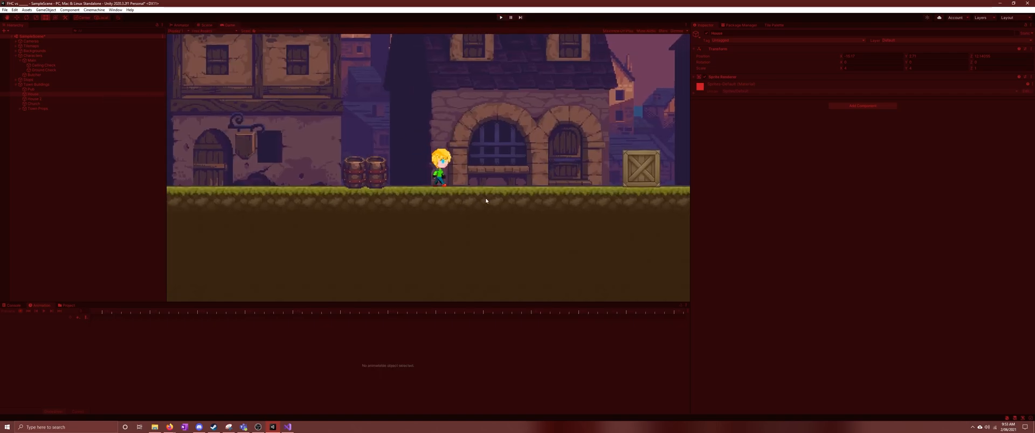
key(a)
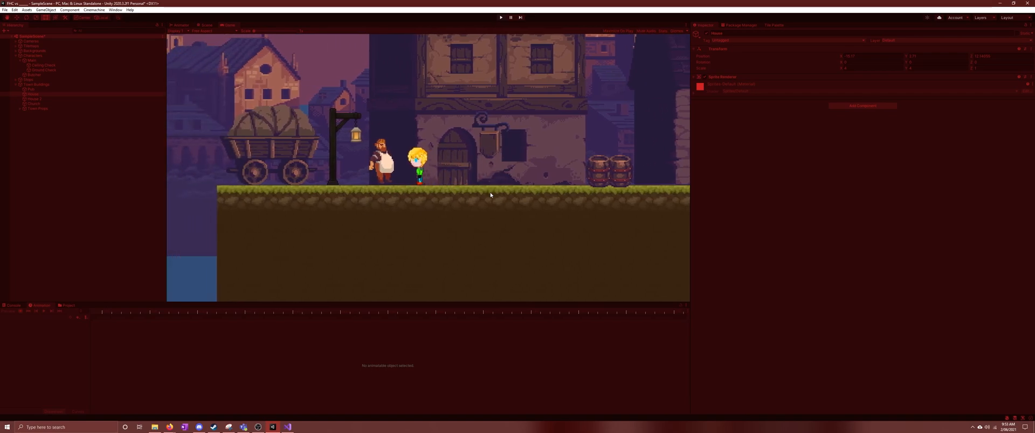
key(a)
key(d)
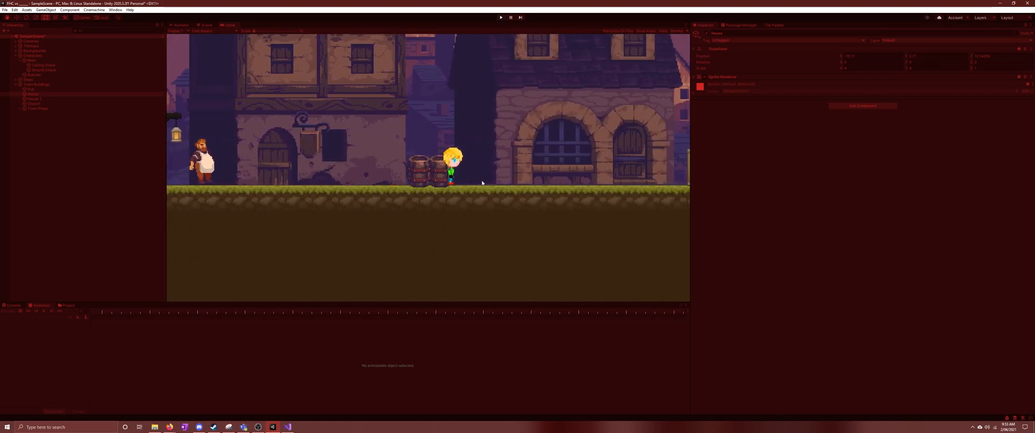
key(a)
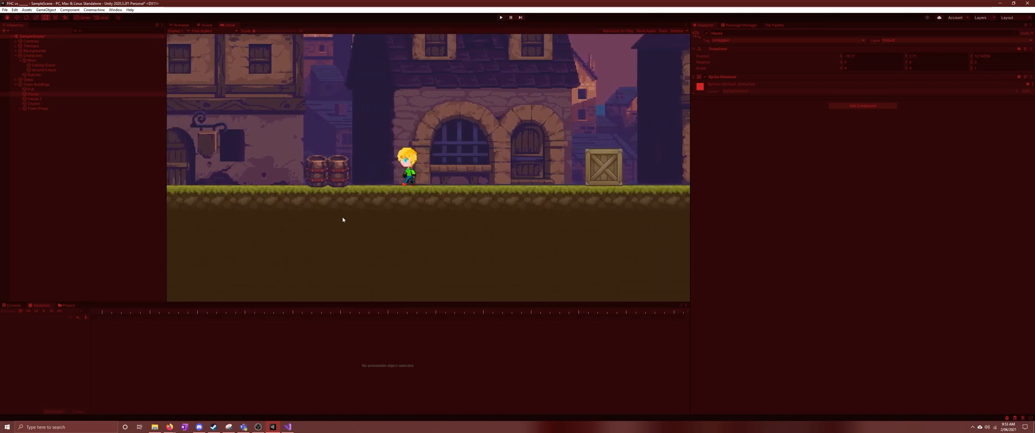
key(d)
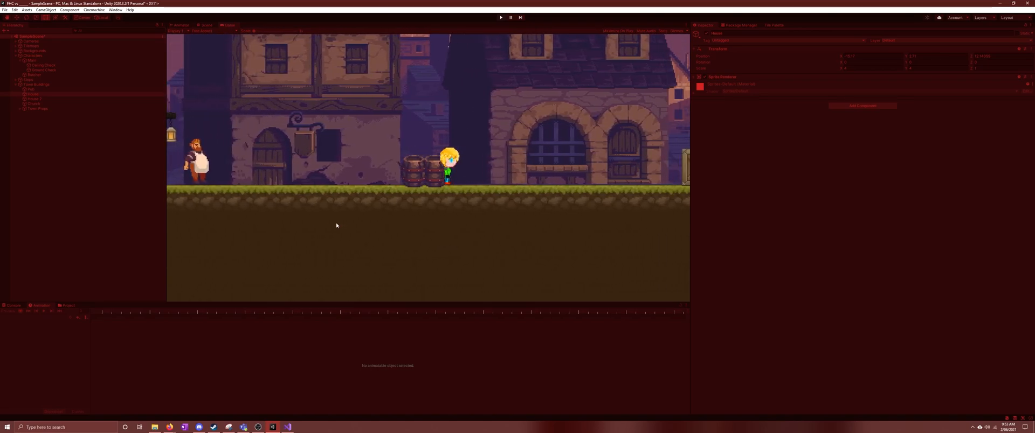
key(d)
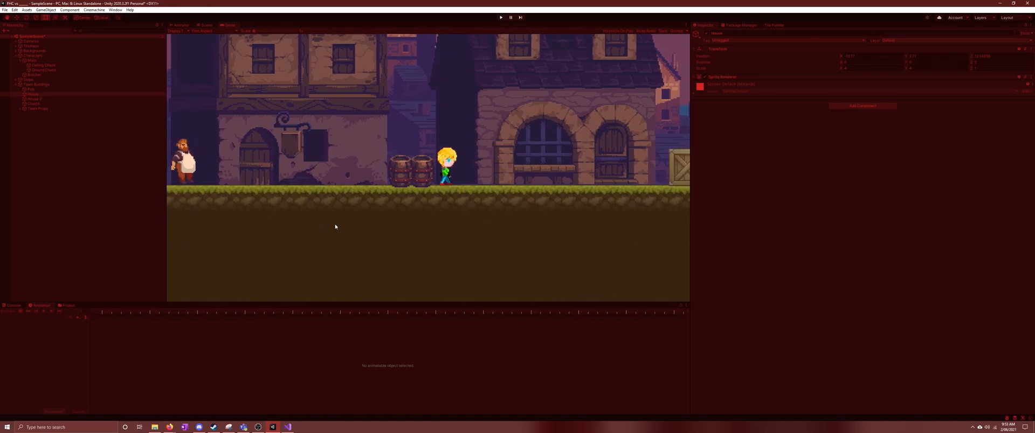
key(a)
key(d)
key(a)
key(d)
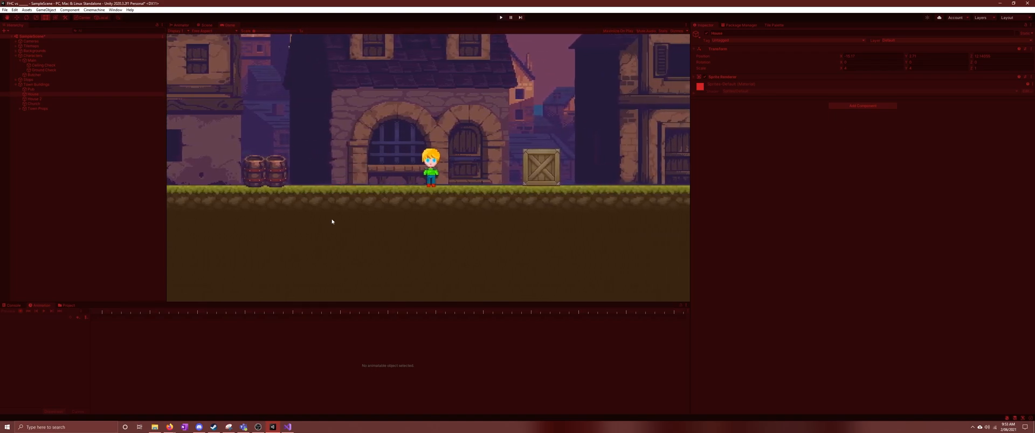
key(a)
key(d)
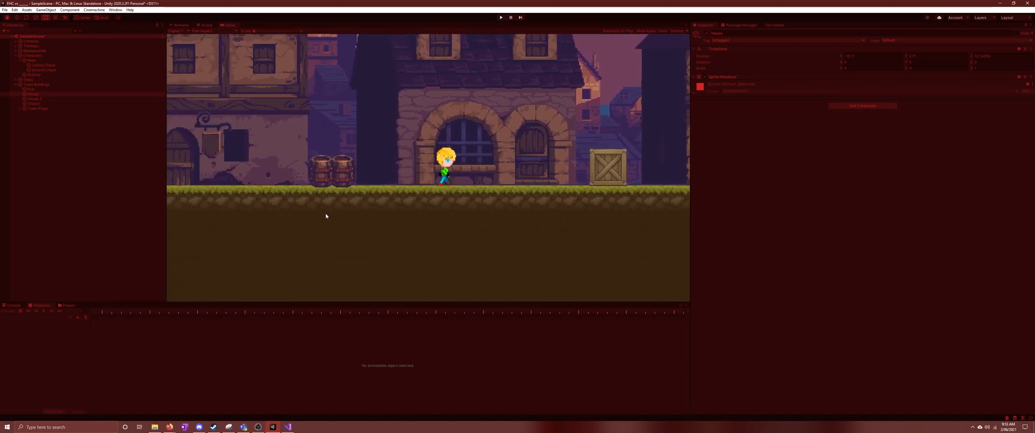
key(a)
key(d)
key(a)
key(d)
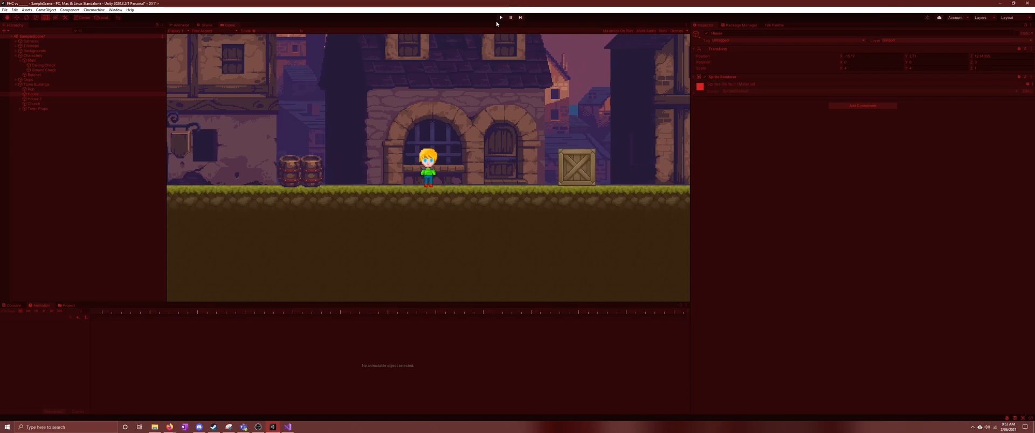
Test the character's jumps in place, rightward towards the neighbouring house's roof, and back left over the crate
key(space)
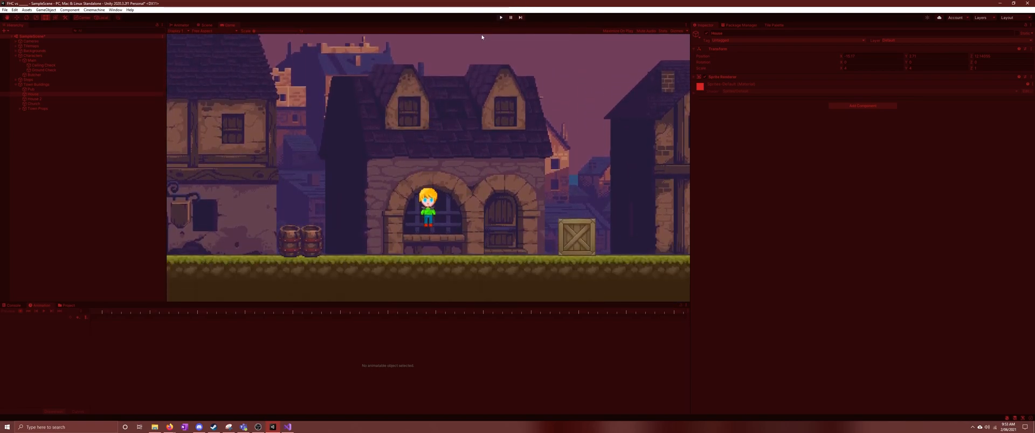
key(d)
key(space)
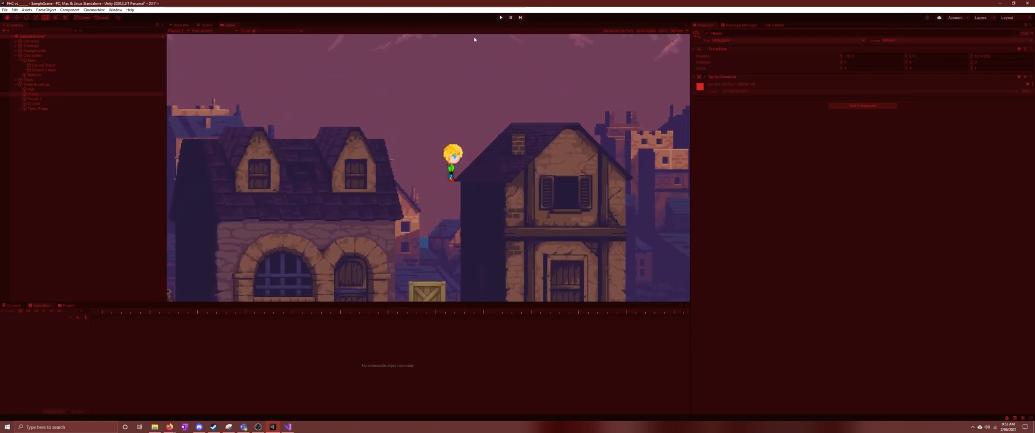
key(a)
key(space)
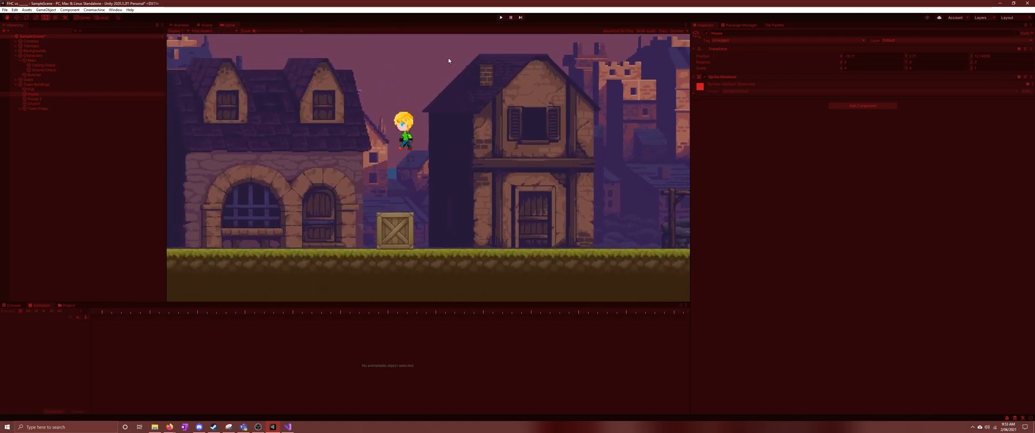
key(a)
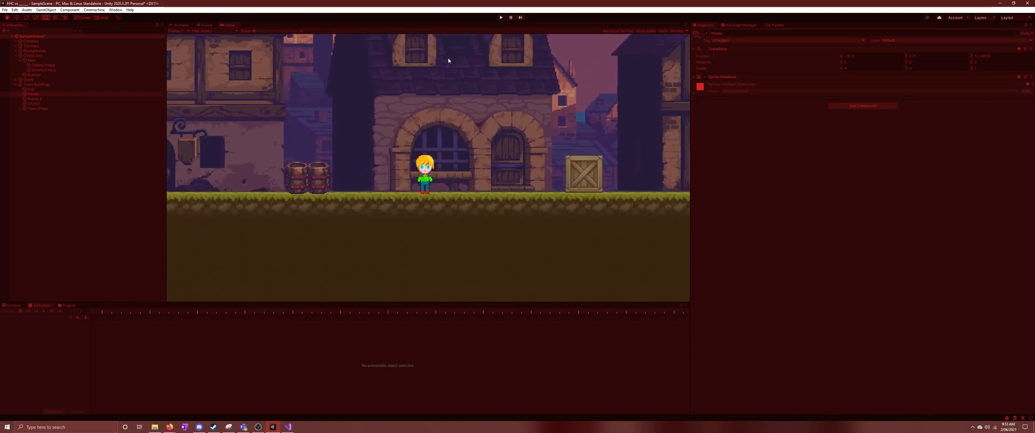
Test the character's walking and jumping in both directions around the crate, and stop the game
key(d)
key(space)
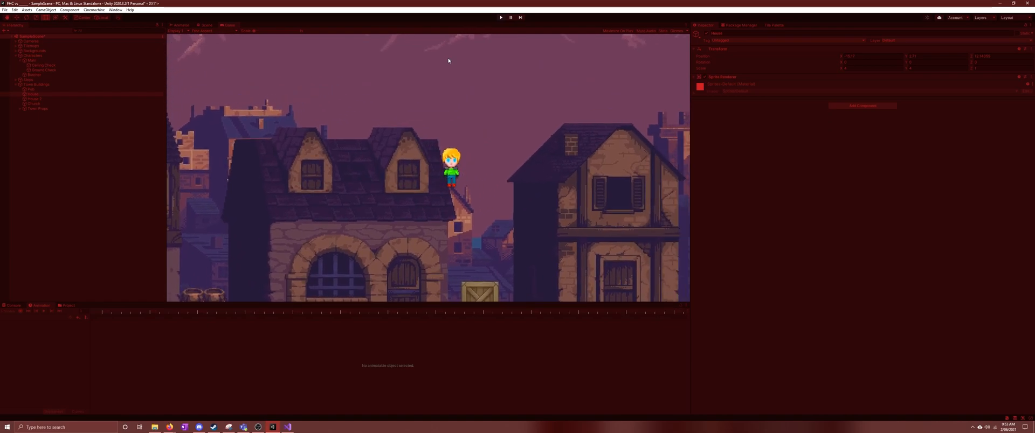
key(a)
key(space)
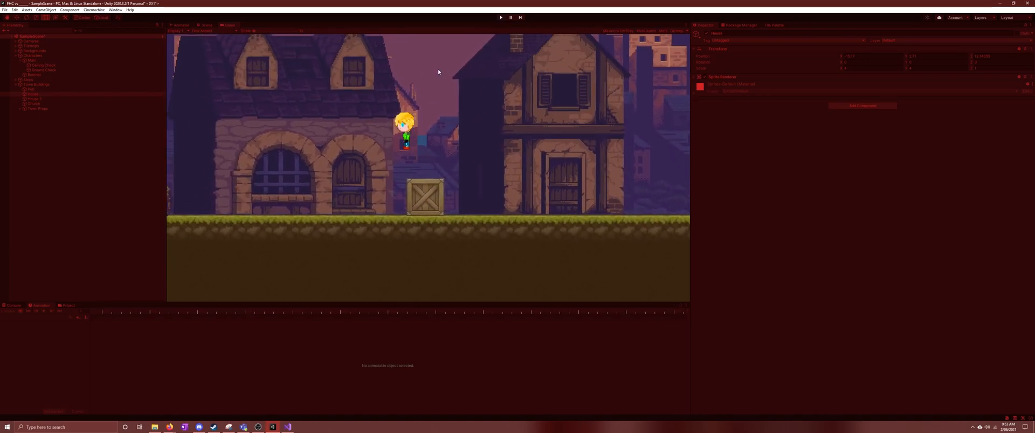
key(a)
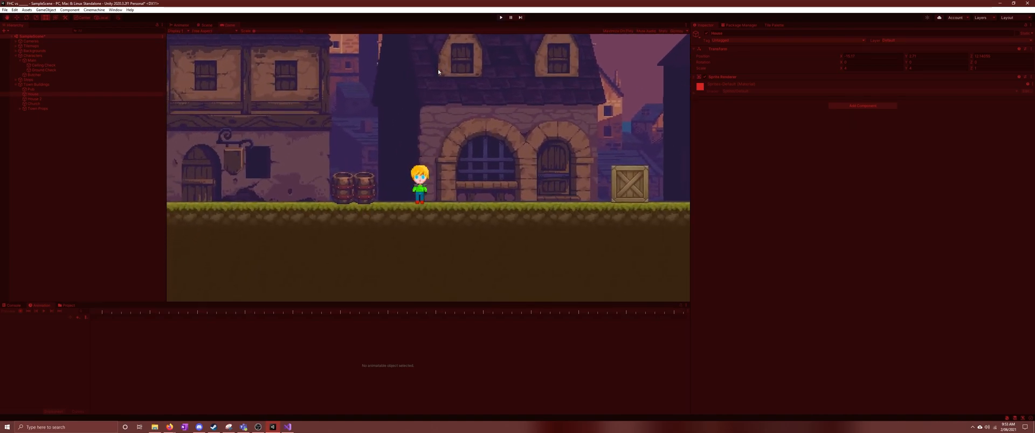
key(d)
key(space)
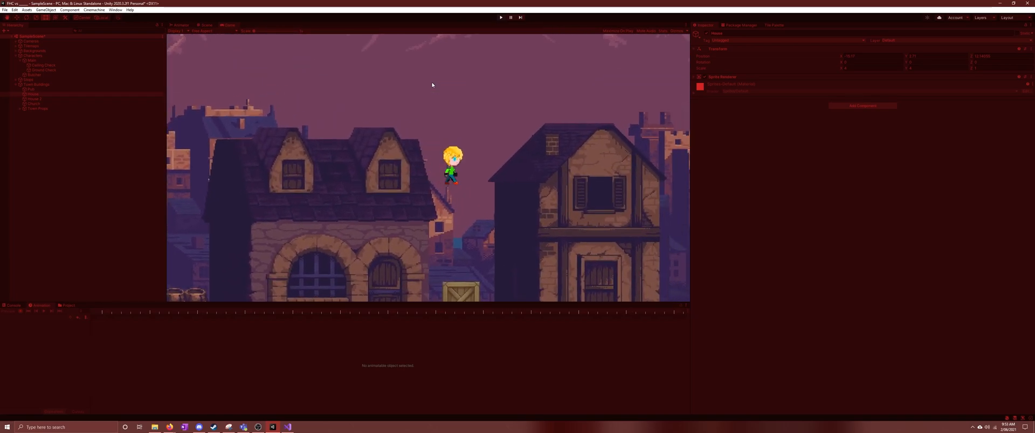
key(a)
key(space)
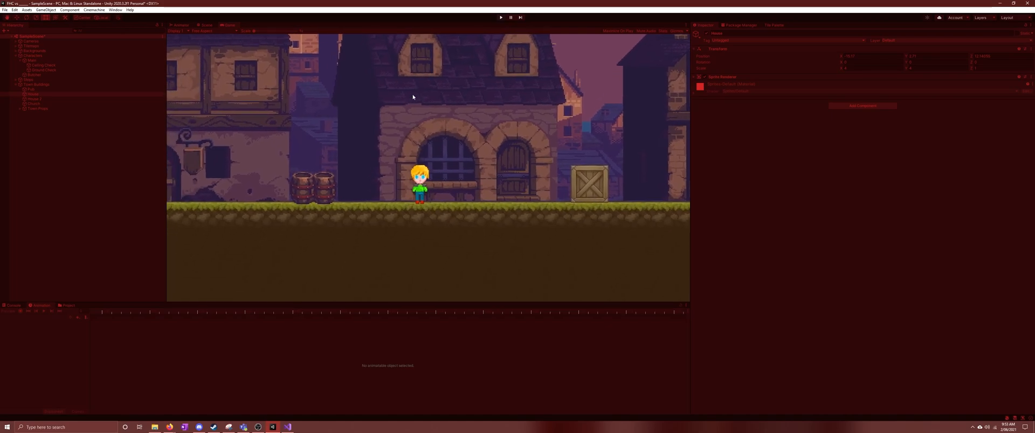
click(500, 18)
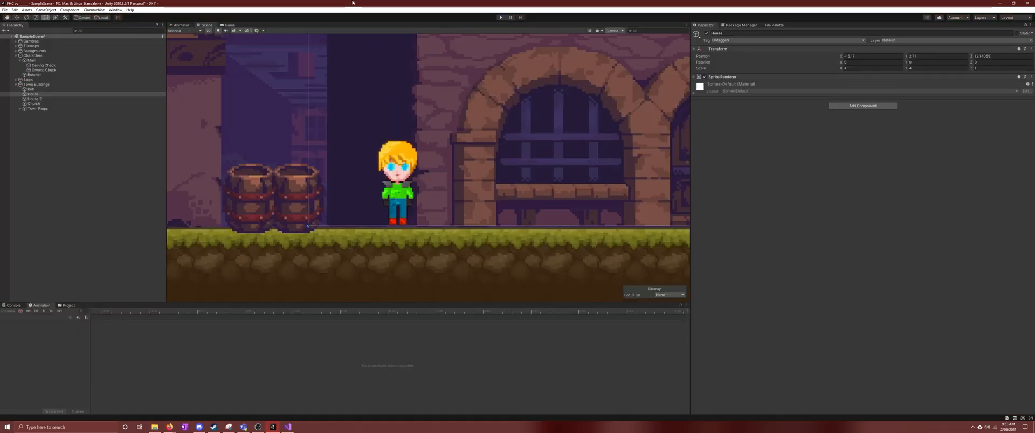
Run the game again, walk and jump the character past the crate toward the well, and exit play mode
click(499, 18)
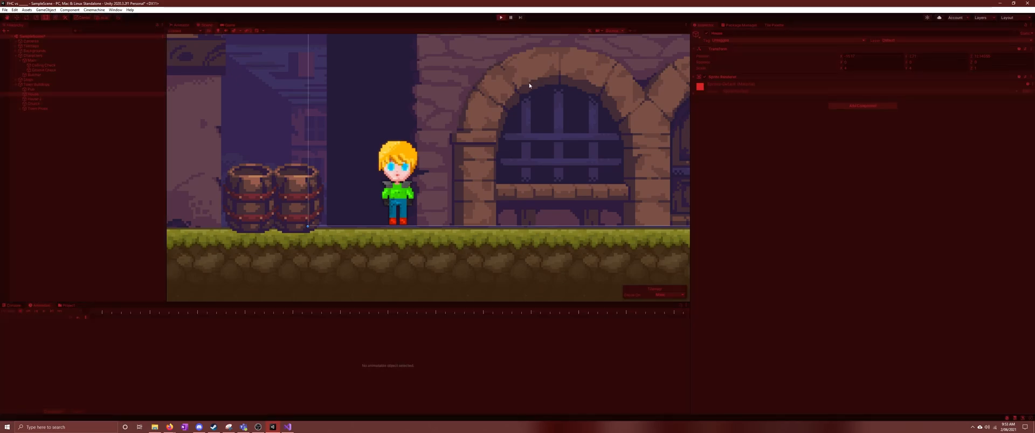
key(d)
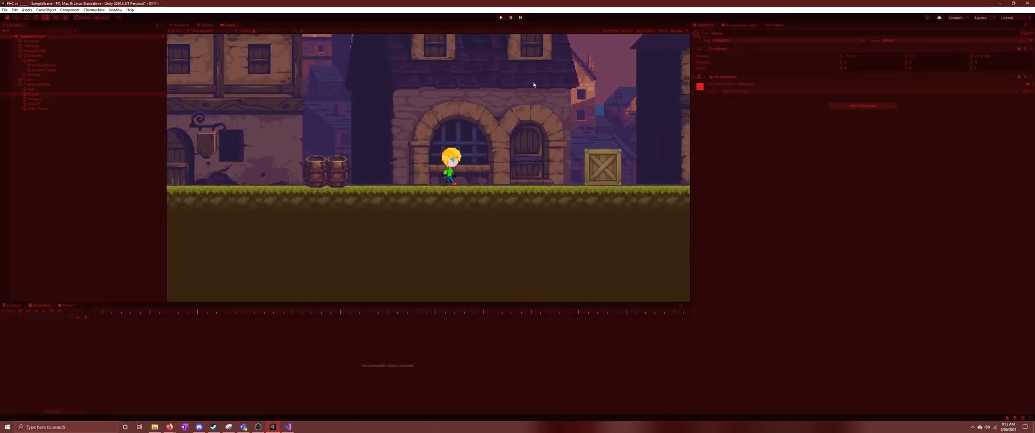
key(space)
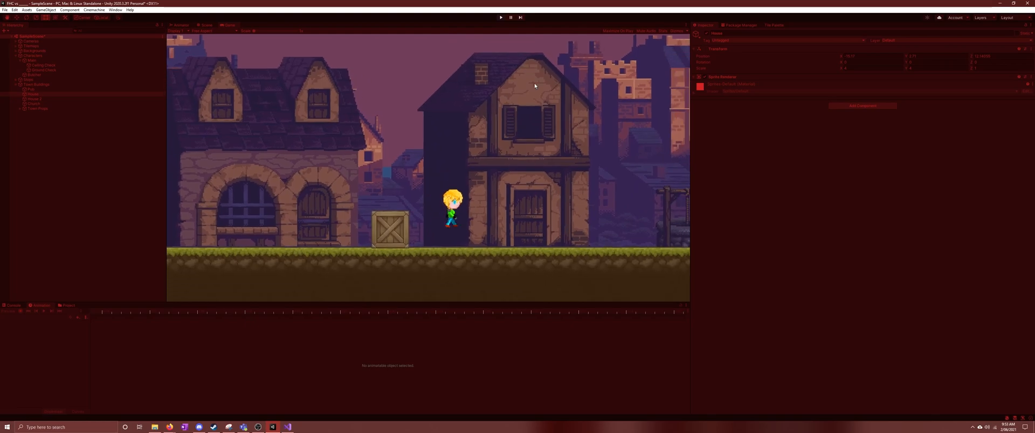
key(a)
key(space)
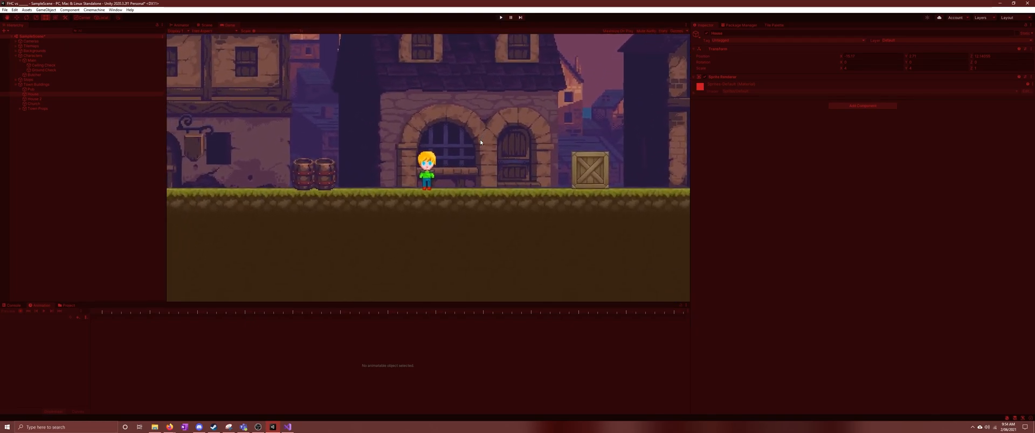
key(space)
key(d)
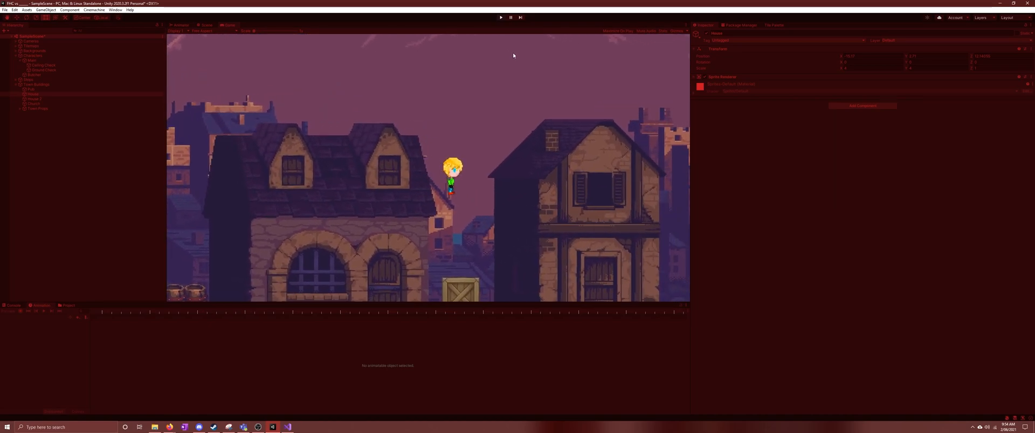
key(space)
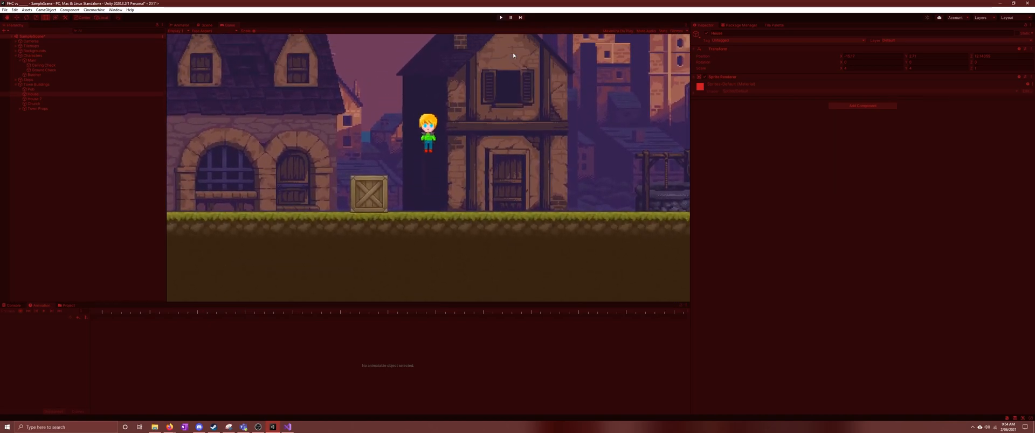
key(space)
key(d)
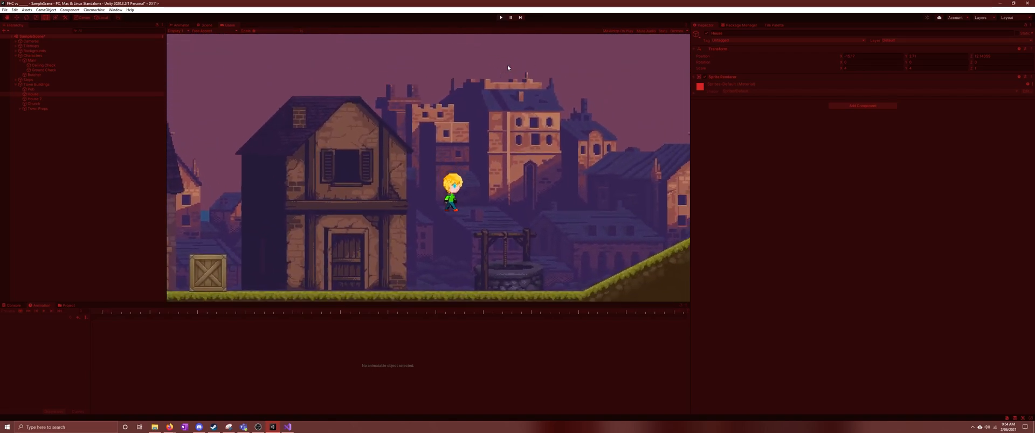
key(a)
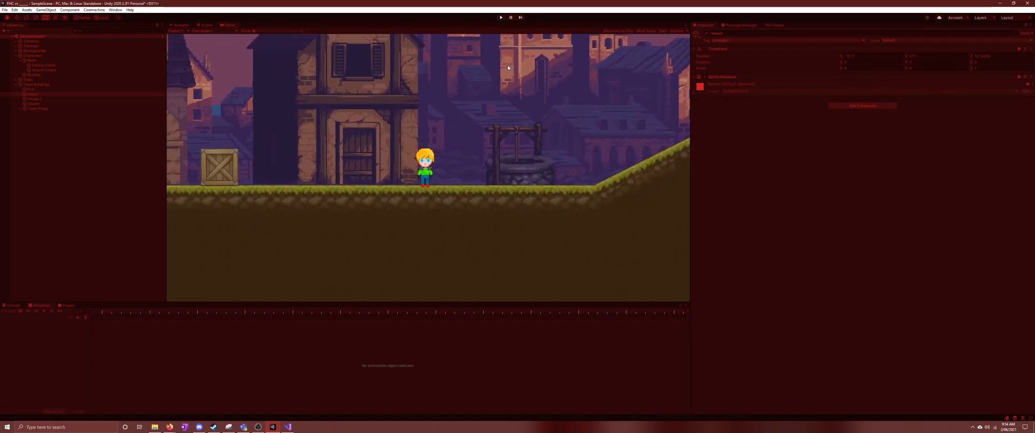
key(space)
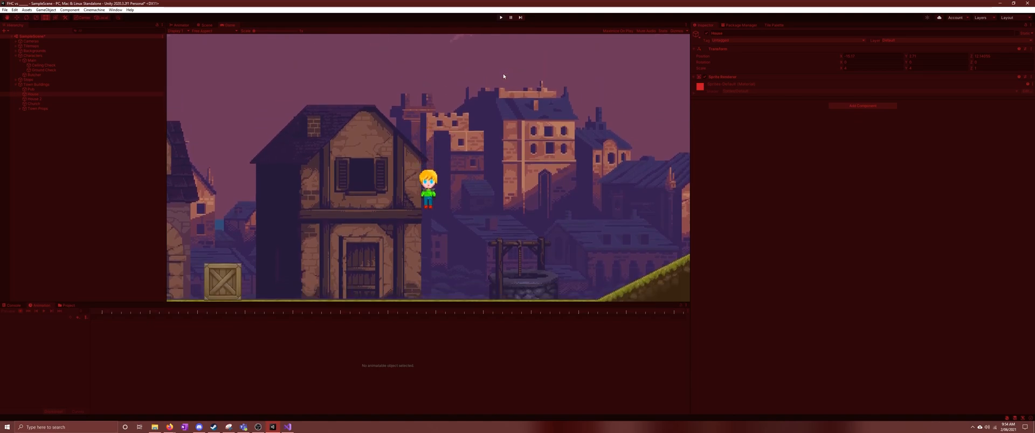
click(501, 18)
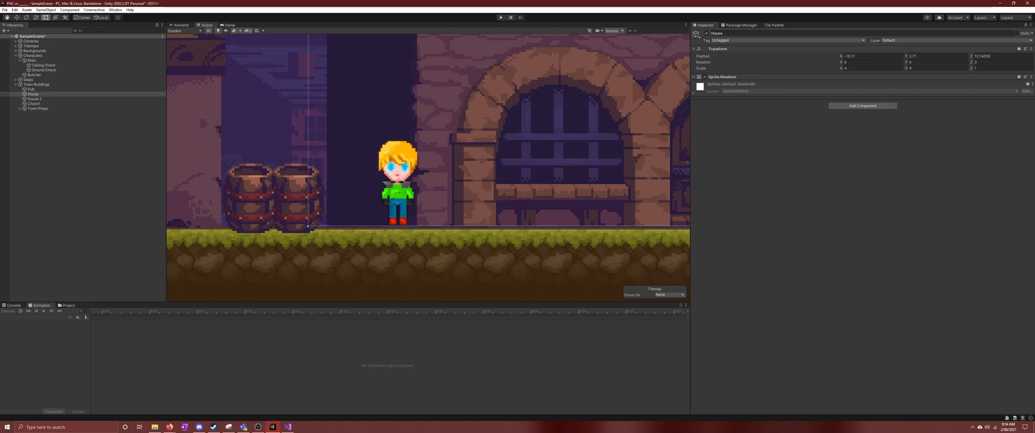
Create a new animation clip named Jumping for the Main character in the Animations folder, with the Animator graph shown
click(182, 25)
scroll(506, 141, down, 1)
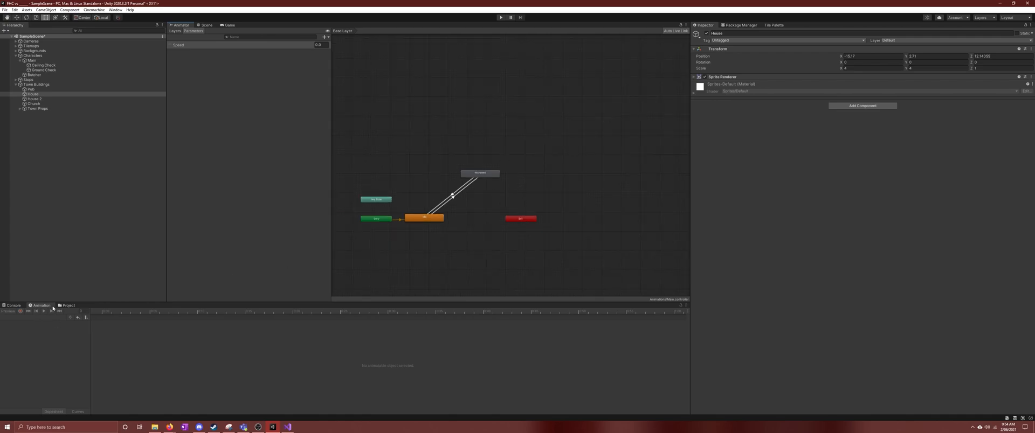
click(33, 61)
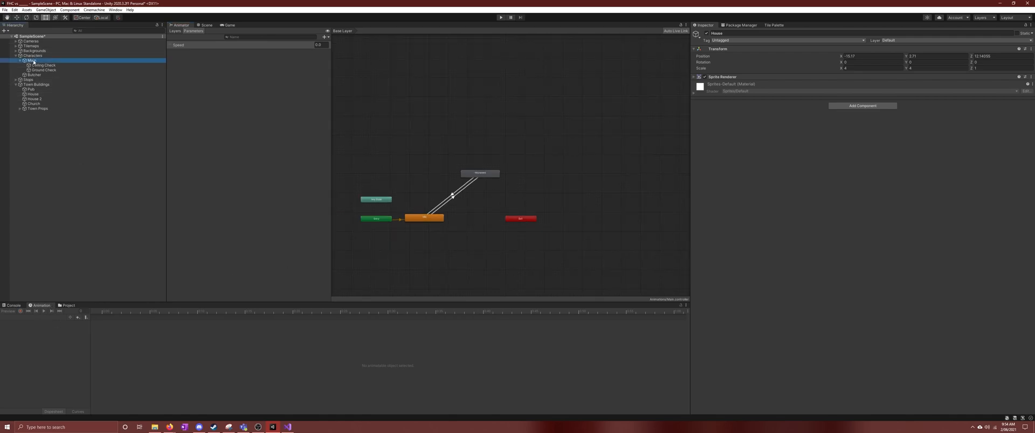
click(59, 318)
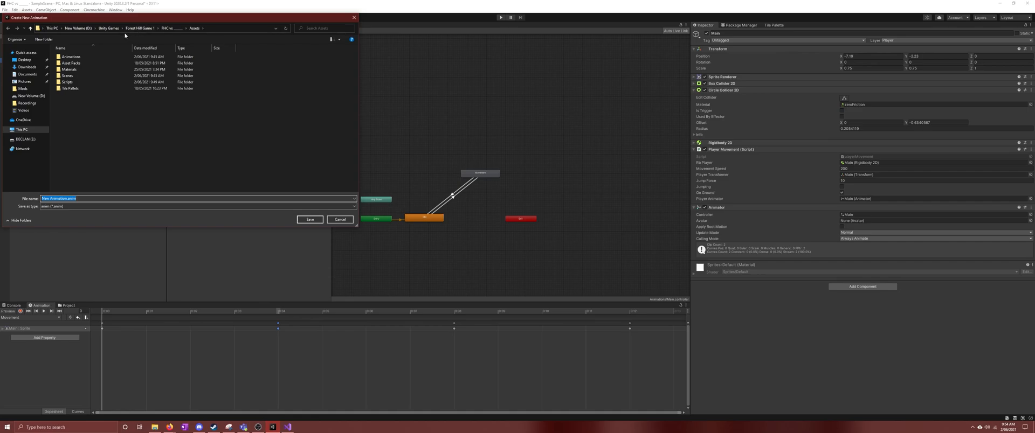
double_click(87, 57)
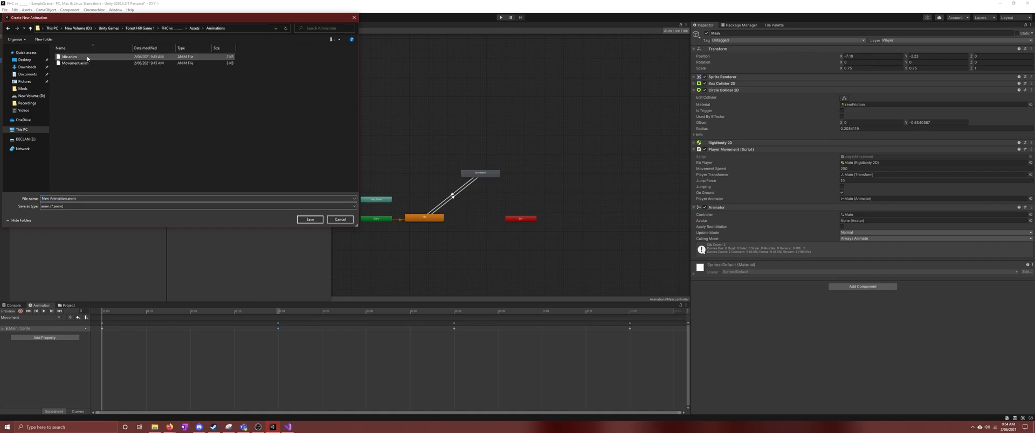
click(65, 198)
drag(67, 199, 42, 199)
text(Jump)
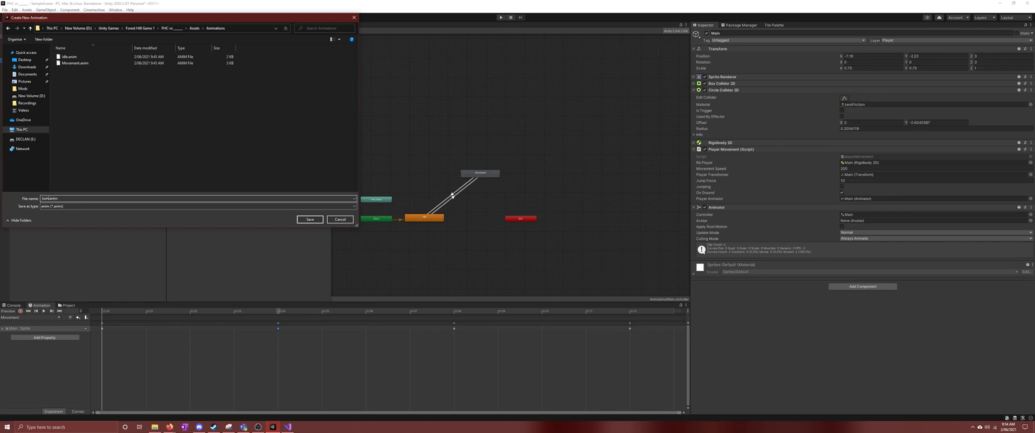
text(ing)
click(310, 219)
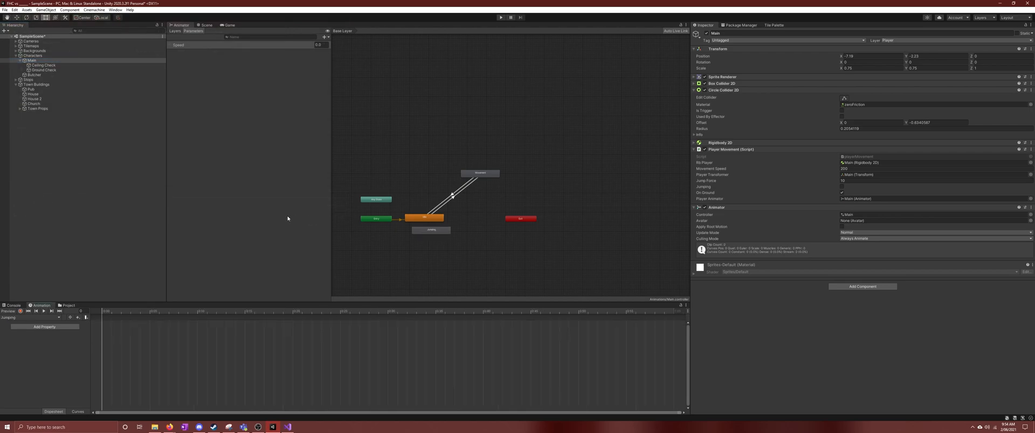
Add the first yellow-haired character sprite from the 2d characters family Sprites folder as a keyframe at the start of the Jumping clip
drag(67, 305, 43, 25)
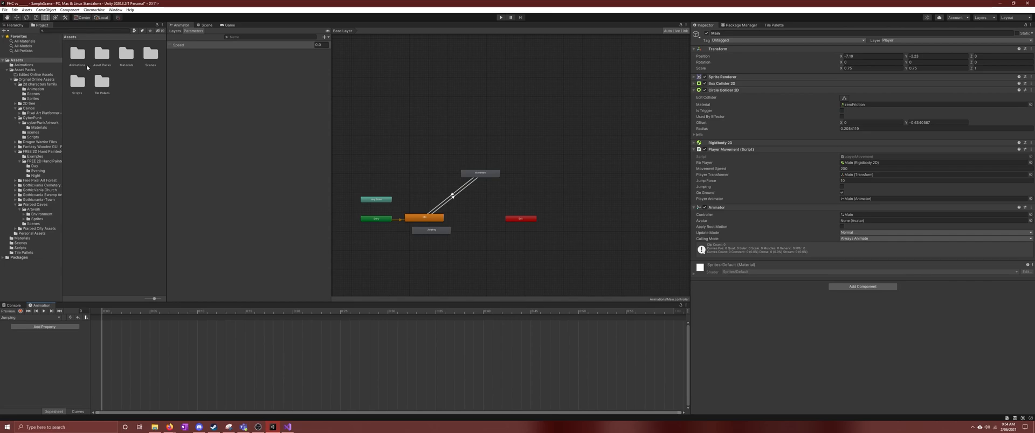
double_click(102, 53)
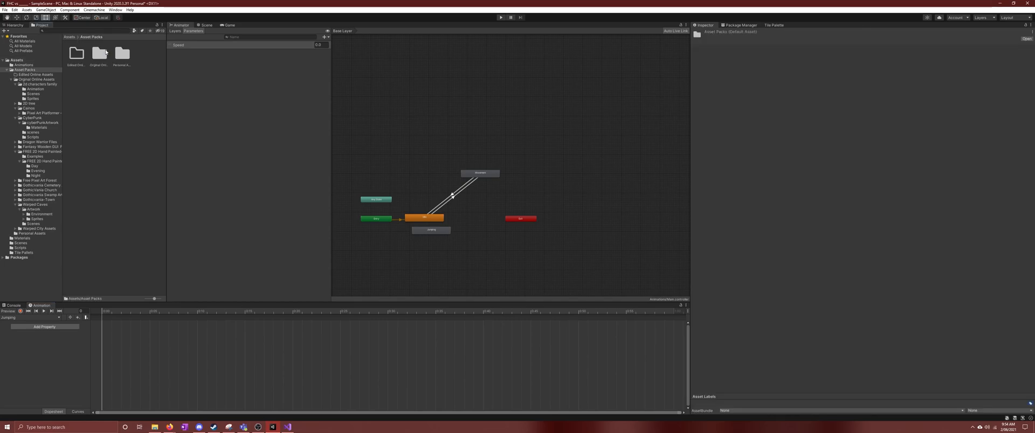
double_click(102, 53)
click(84, 59)
double_click(84, 59)
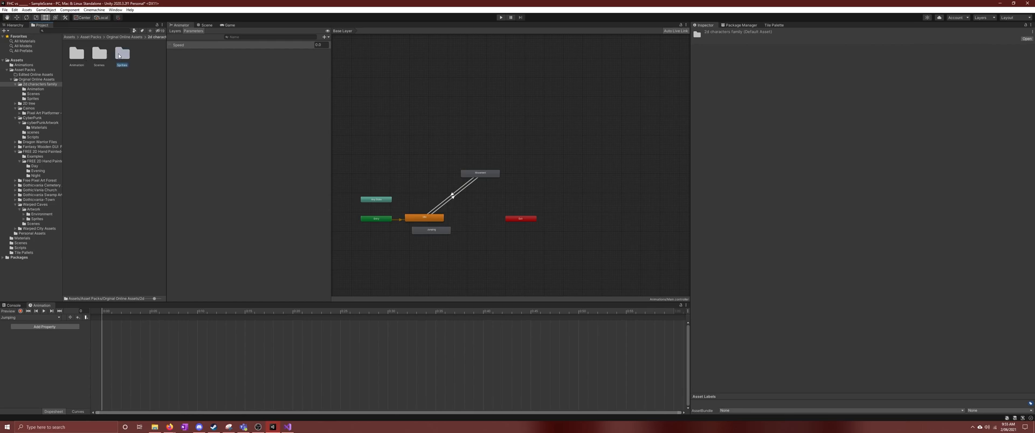
double_click(122, 53)
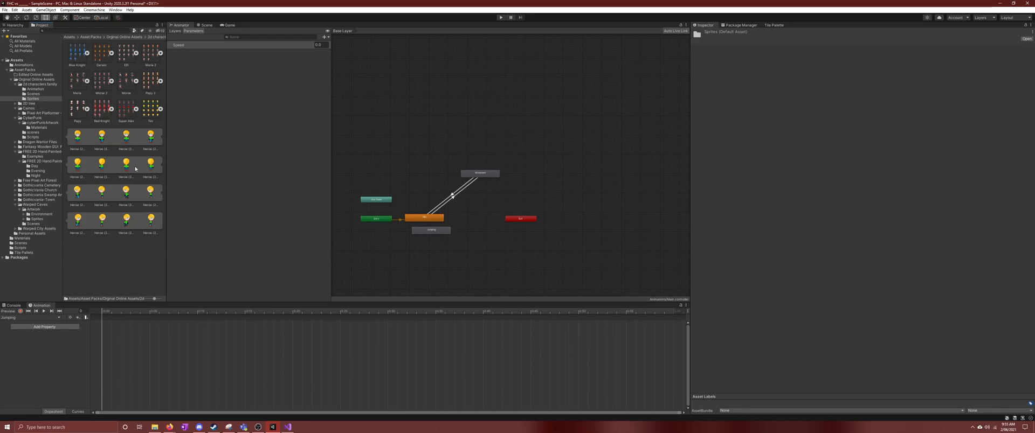
drag(78, 140, 100, 325)
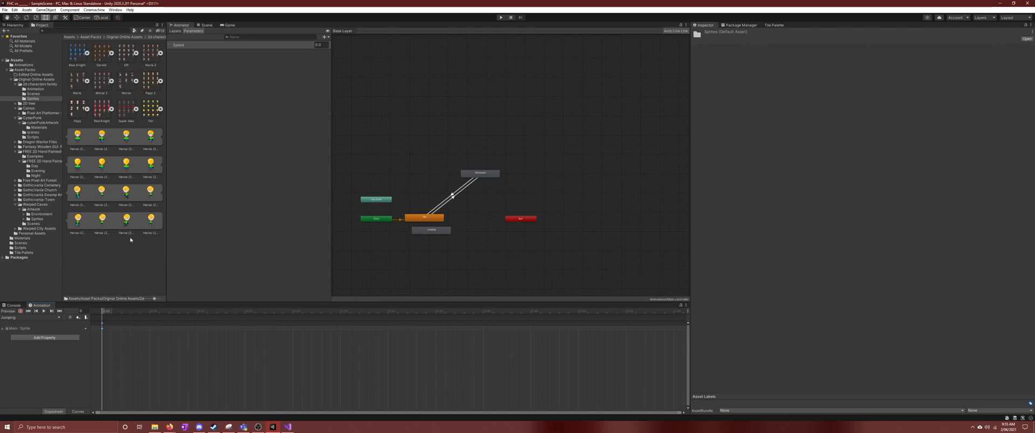
drag(41, 25, 62, 314)
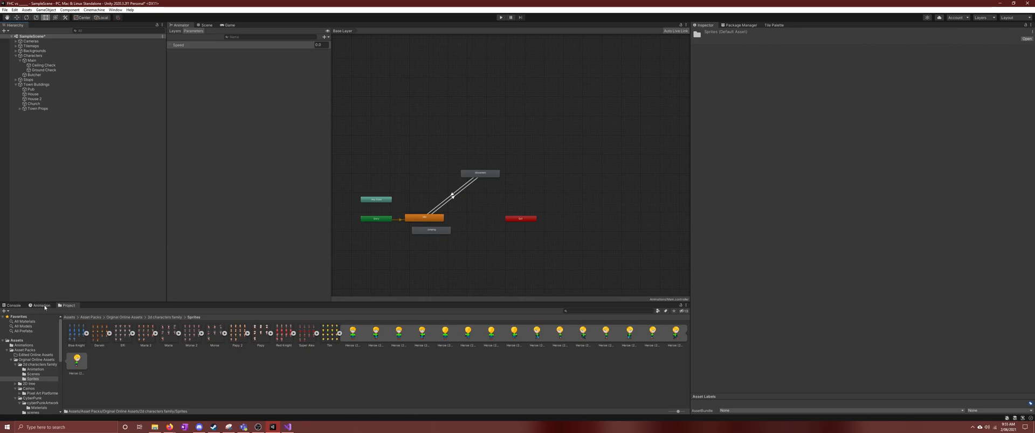
Move the Jumping state away from Idle to the free space between Movement and Exit in the Animator graph
drag(439, 232, 504, 209)
scroll(521, 201, up, 2)
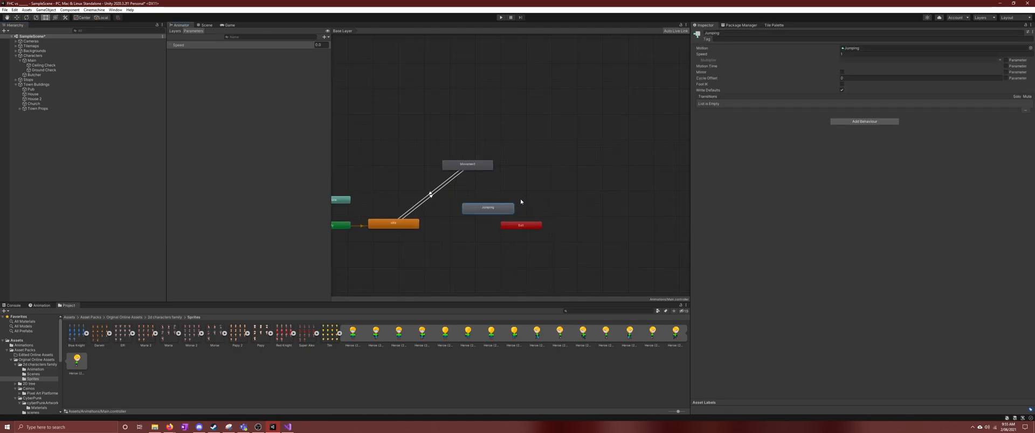
scroll(521, 201, up, 3)
drag(514, 160, 635, 123)
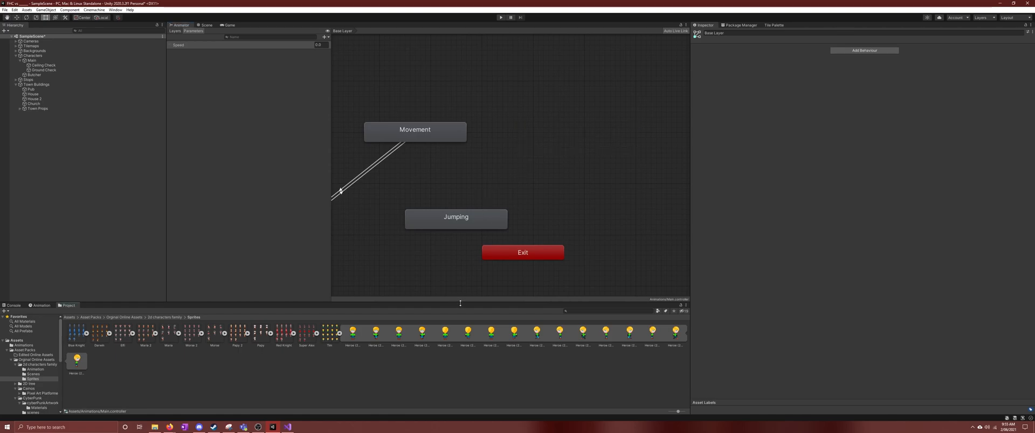
Enlarge the Animator graph area by narrowing the Parameters pane and slightly shrinking the Project panel, and frame all the states
drag(461, 303, 443, 306)
scroll(422, 248, down, 5)
scroll(421, 244, down, 3)
click(352, 246)
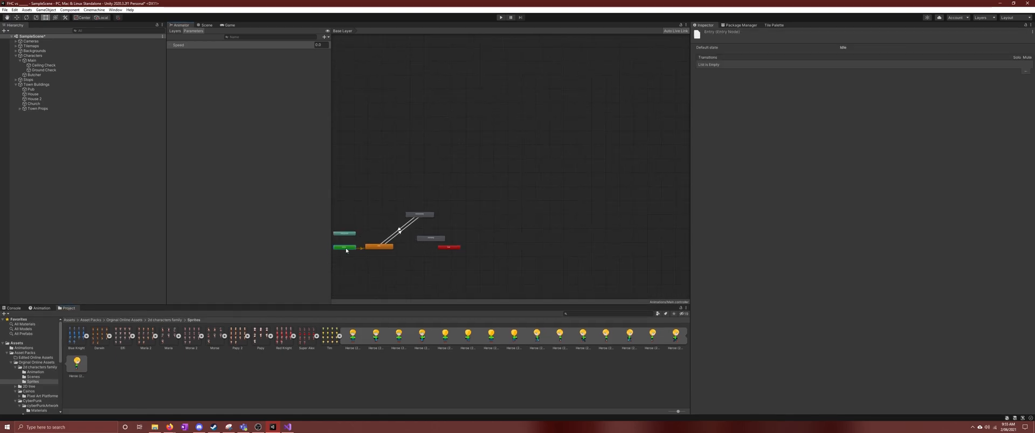
scroll(352, 246, up, 5)
click(401, 199)
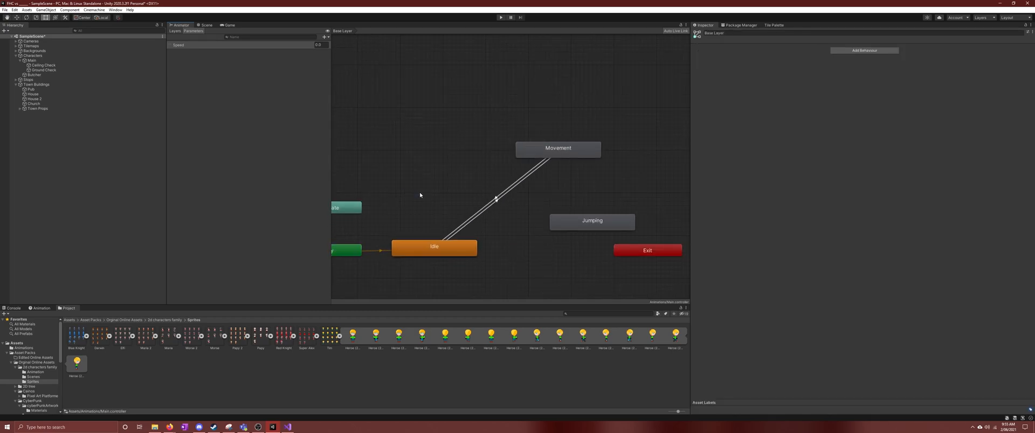
drag(331, 188, 237, 188)
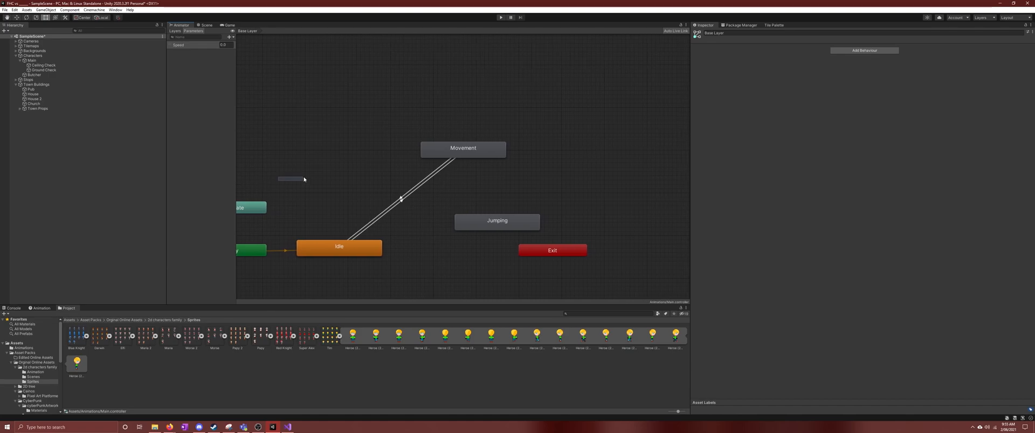
scroll(316, 210, down, 3)
click(274, 233)
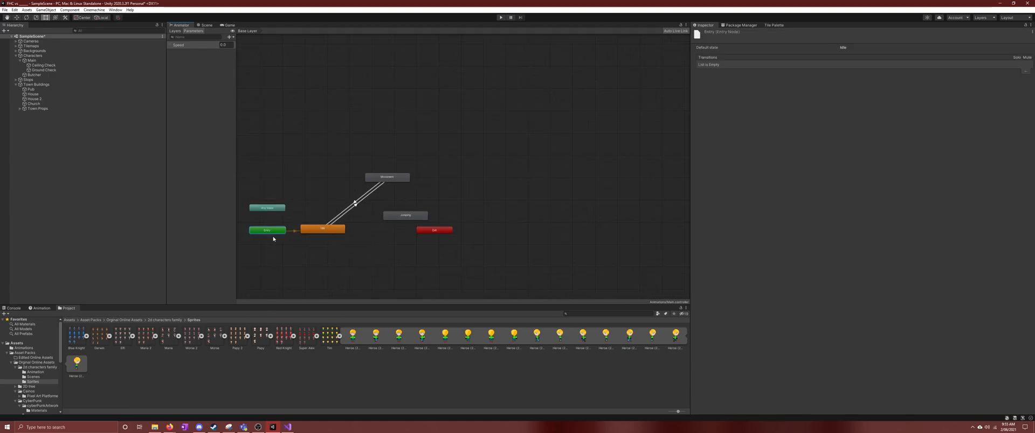
scroll(278, 238, up, 3)
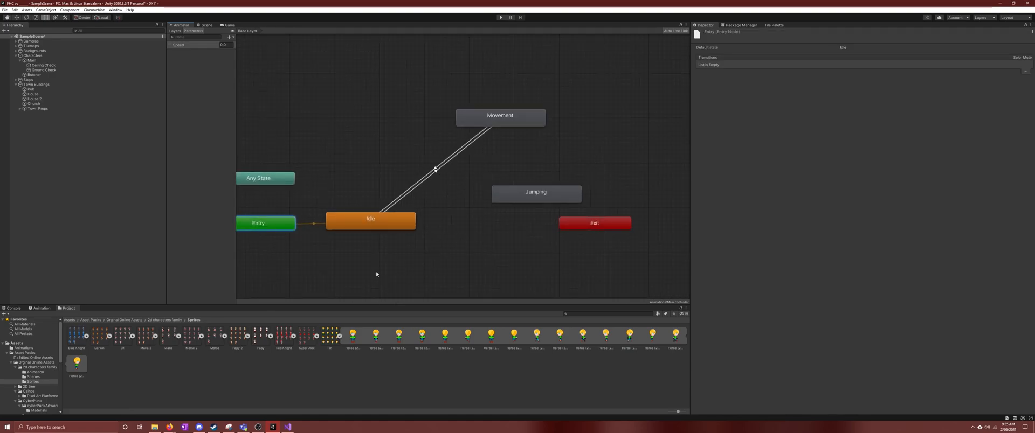
Move the Jumping state from beside Exit to the free space above Any State in the Animator graph
scroll(377, 274, down, 2)
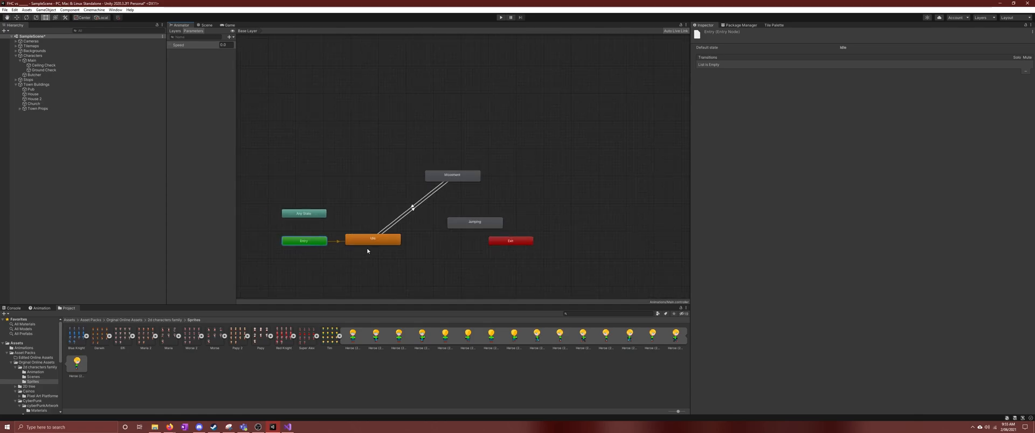
click(473, 221)
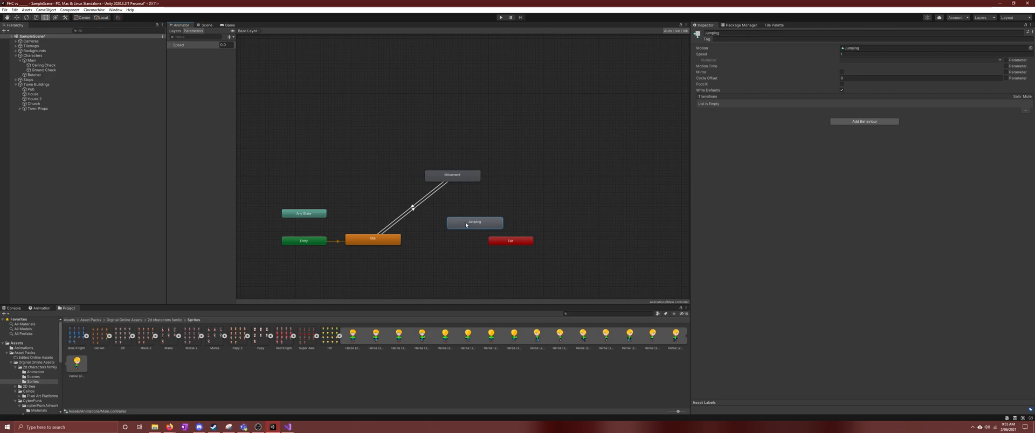
drag(474, 222, 318, 174)
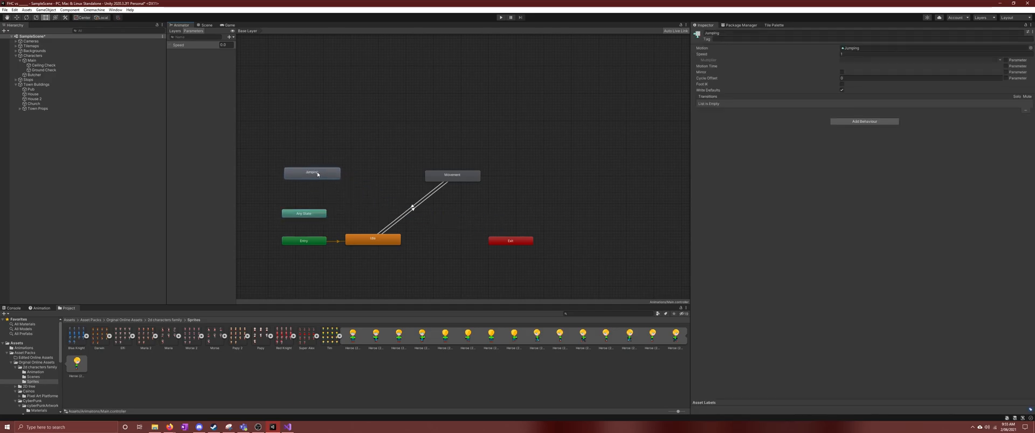
Nudge Any State beneath the Jumping state and make a transition from Any State to Jumping
click(300, 216)
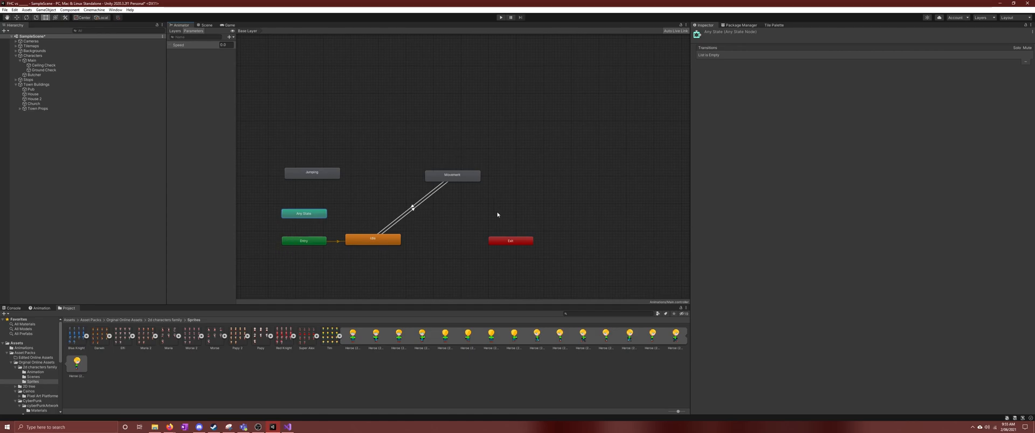
drag(303, 215, 312, 213)
right_click(308, 211)
click(326, 215)
click(306, 172)
Try to make a return transition from the Jumping state to Any State
right_click(324, 210)
right_click(321, 173)
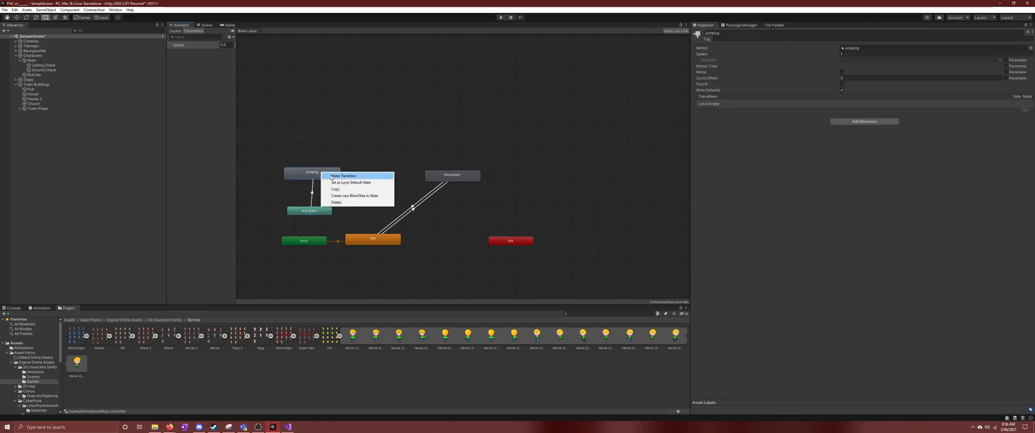
click(330, 176)
click(312, 208)
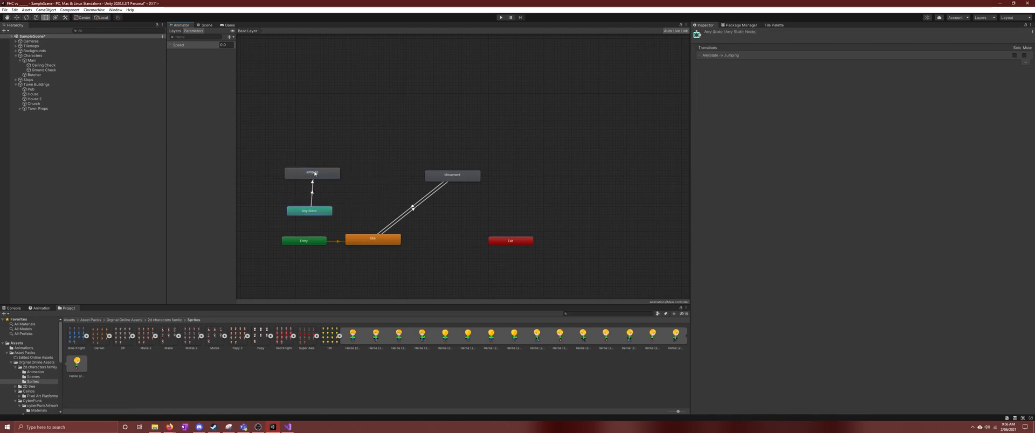
right_click(295, 188)
right_click(310, 173)
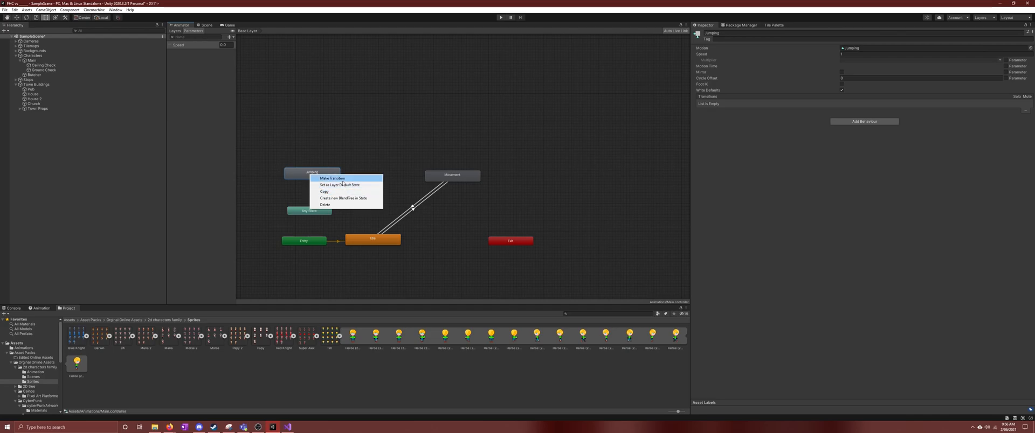
click(342, 180)
click(322, 212)
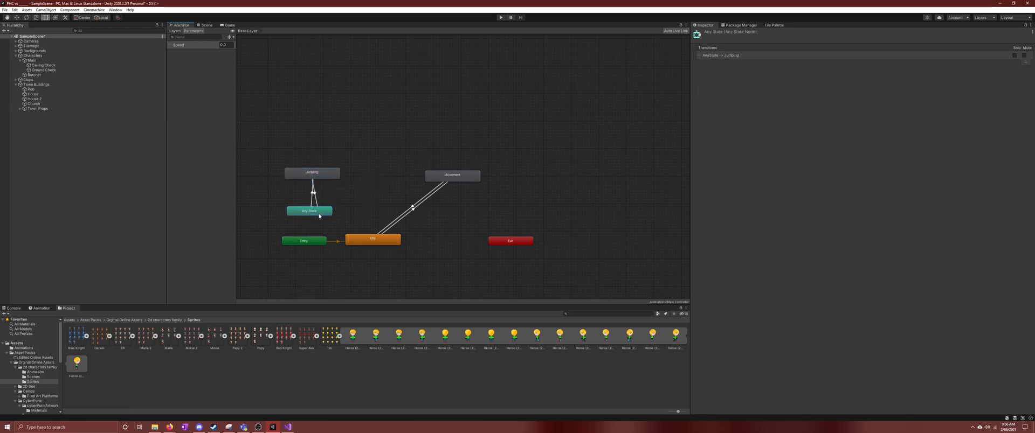
click(367, 237)
drag(334, 177, 367, 161)
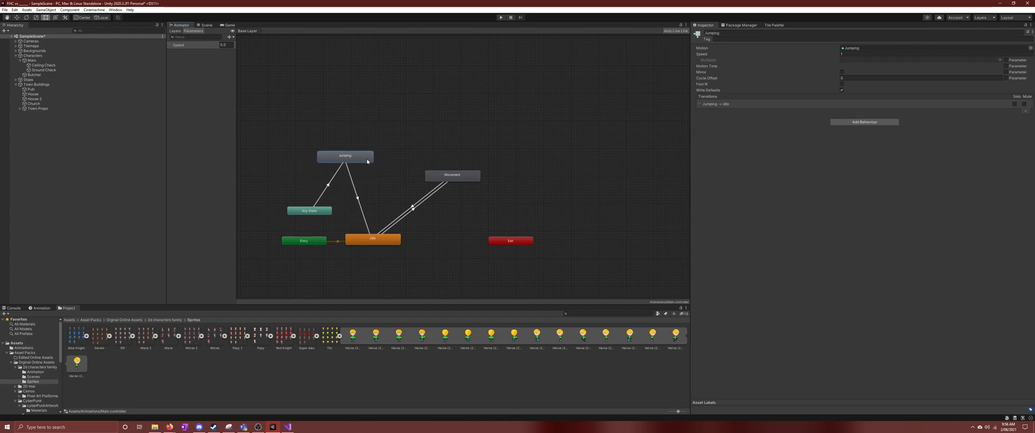
click(356, 192)
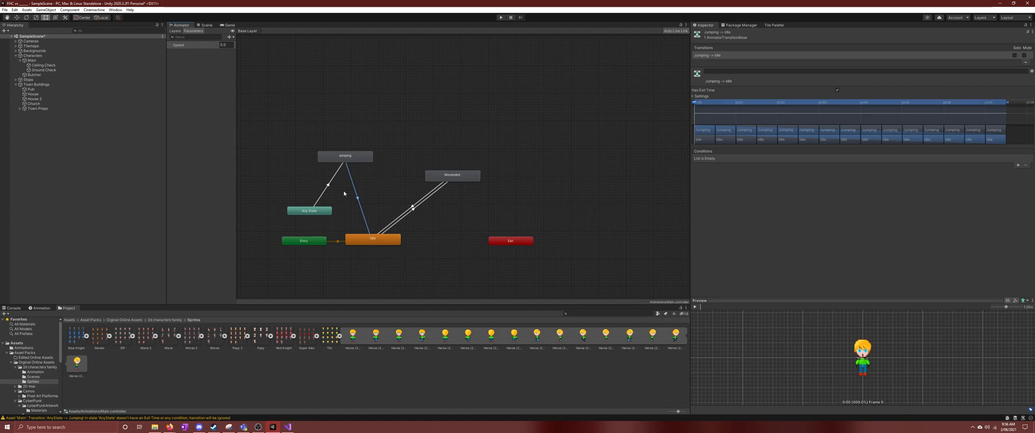
key(Delete)
Place the Jumping state directly above Any State and make a transition from Jumping to Idle
drag(339, 154, 304, 158)
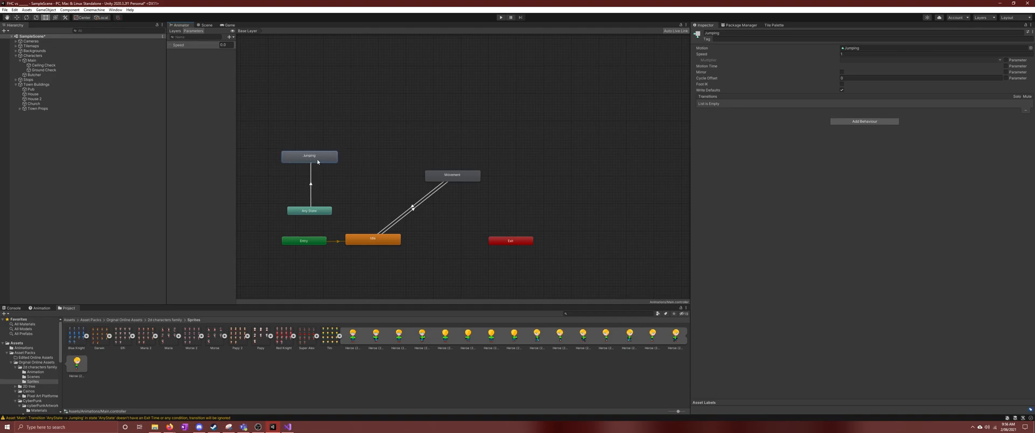
right_click(317, 161)
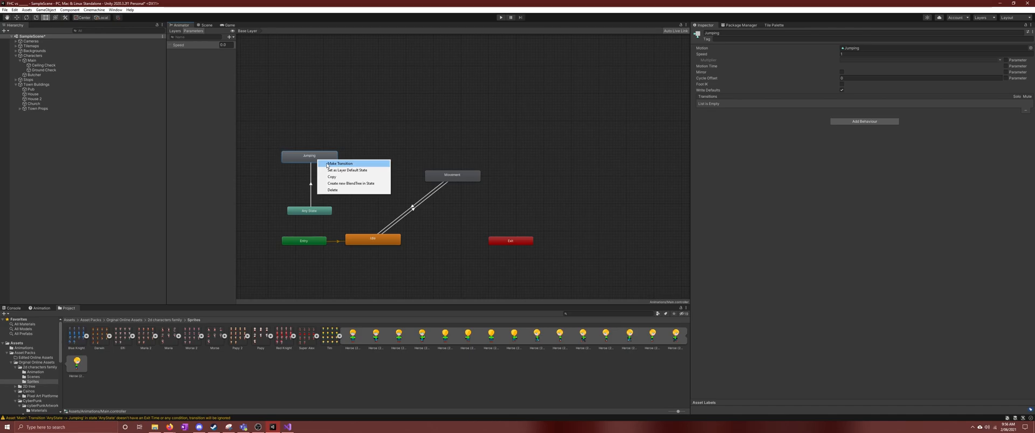
click(326, 164)
click(376, 241)
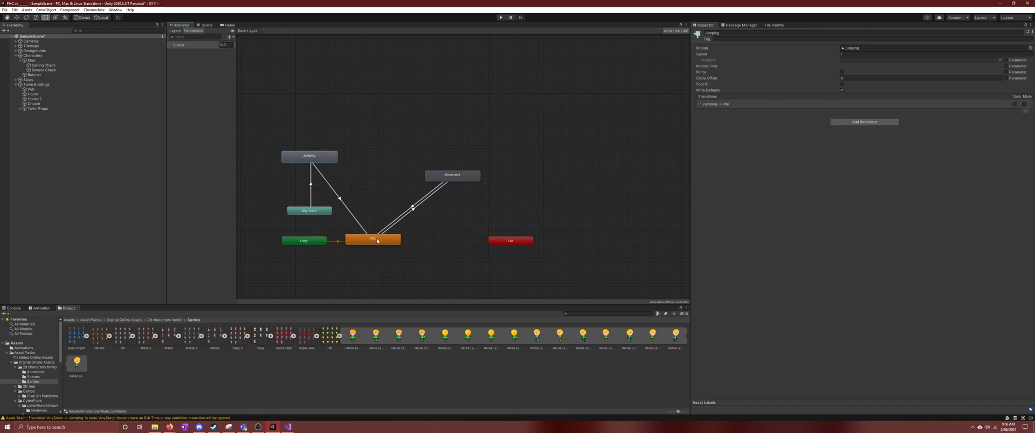
drag(325, 161, 329, 160)
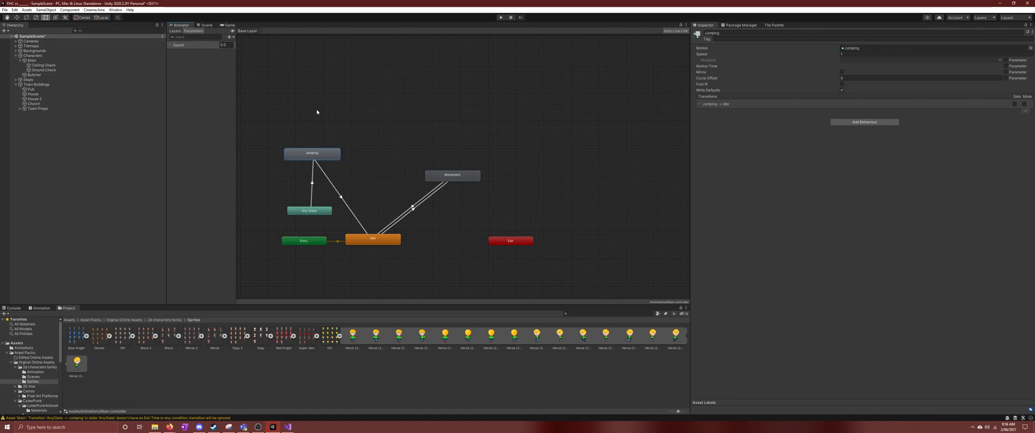
Add a Bool parameter named Jumping to the animator controller
click(229, 36)
click(243, 54)
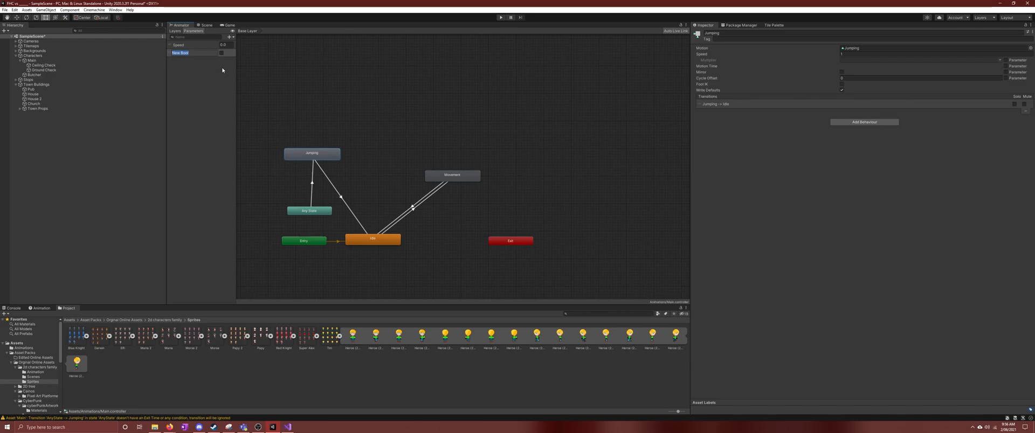
text(on)
key(Return)
Add a condition to the Any State to Jumping transition that requires the Jumping parameter to be true
click(313, 183)
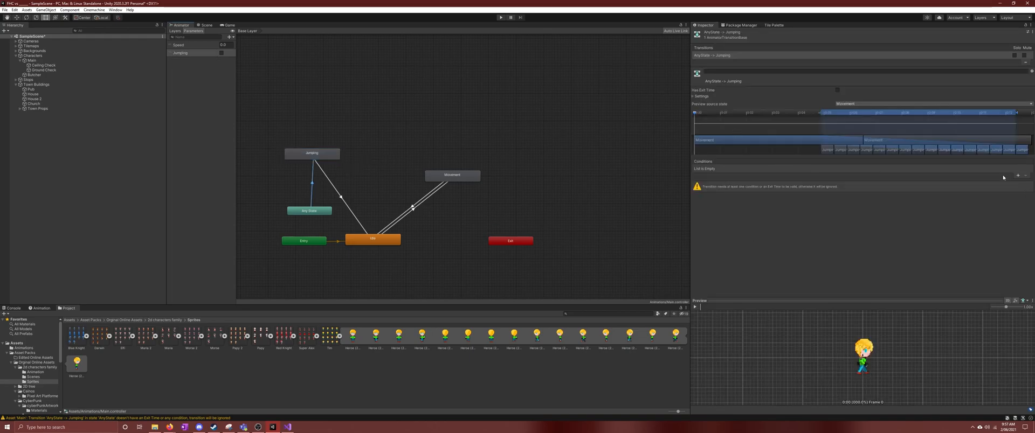
click(1017, 176)
click(919, 171)
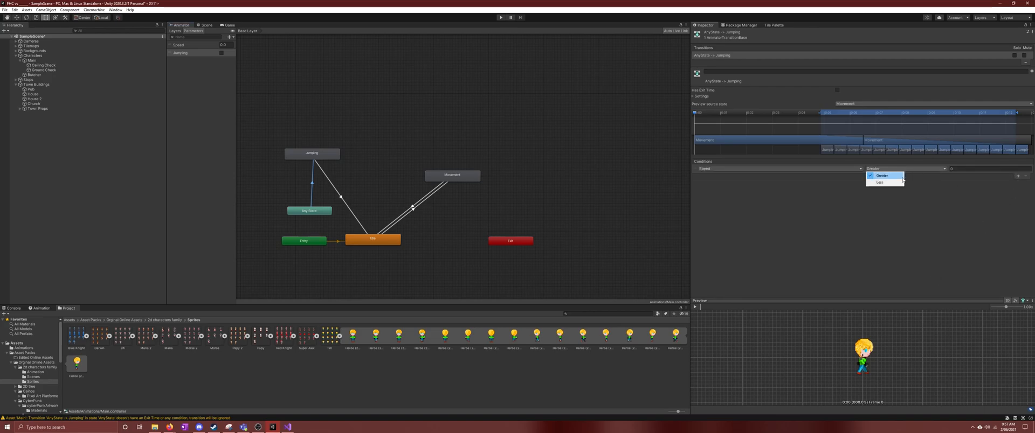
click(823, 170)
click(736, 195)
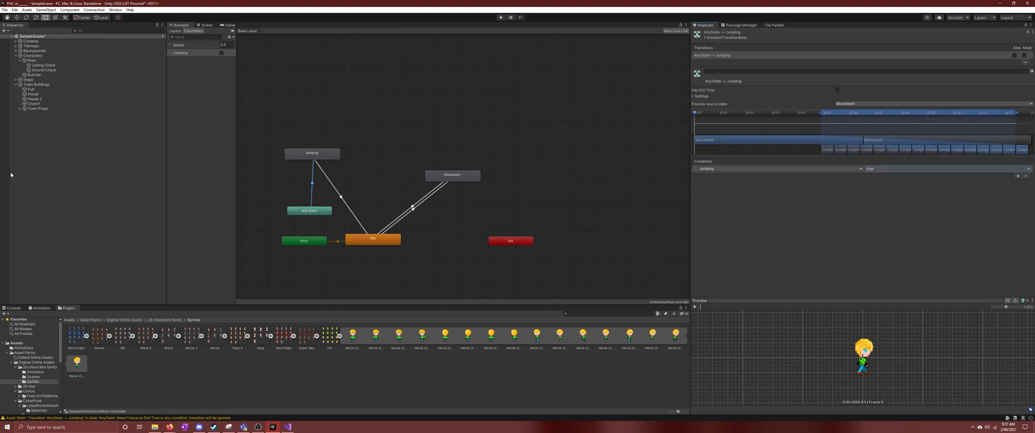
Add a condition to the Jumping to Idle transition that requires the Jumping parameter to be false
click(327, 179)
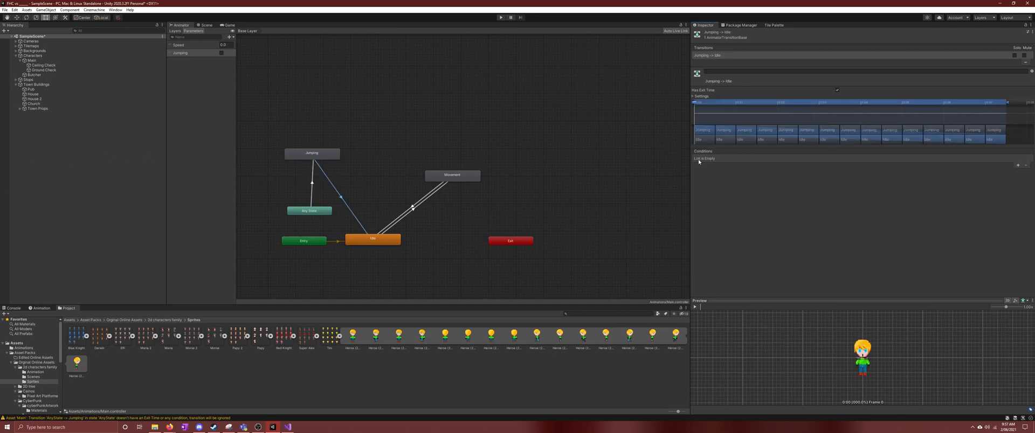
click(1017, 166)
click(853, 159)
click(756, 183)
click(879, 158)
click(883, 172)
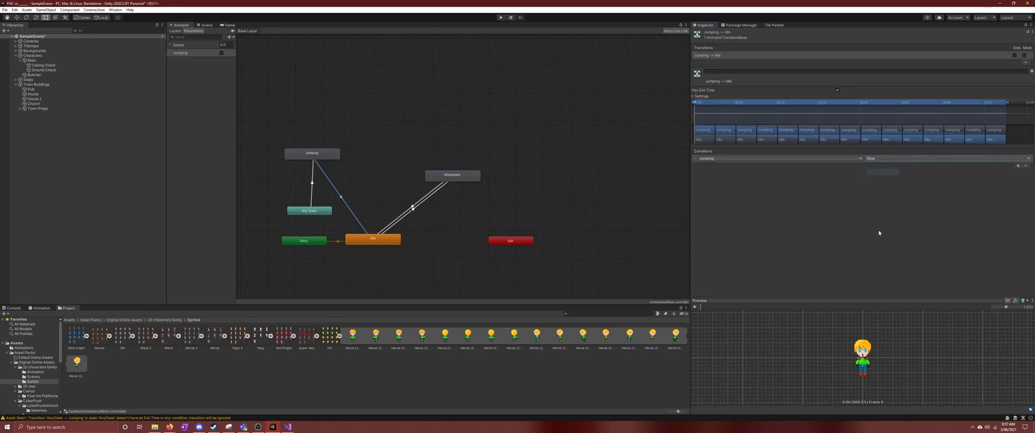
click(385, 167)
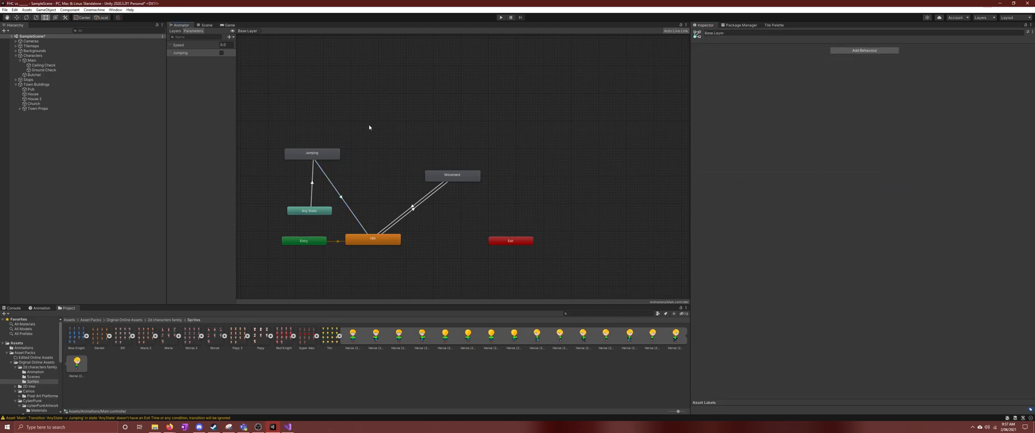
Run the game in play mode and dock the Animator beside the Inspector so it shows alongside the Game view
click(332, 156)
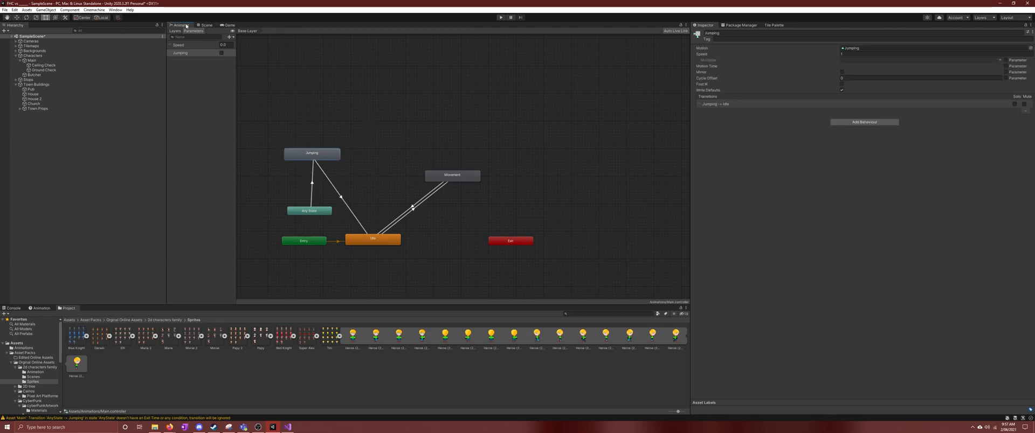
click(232, 25)
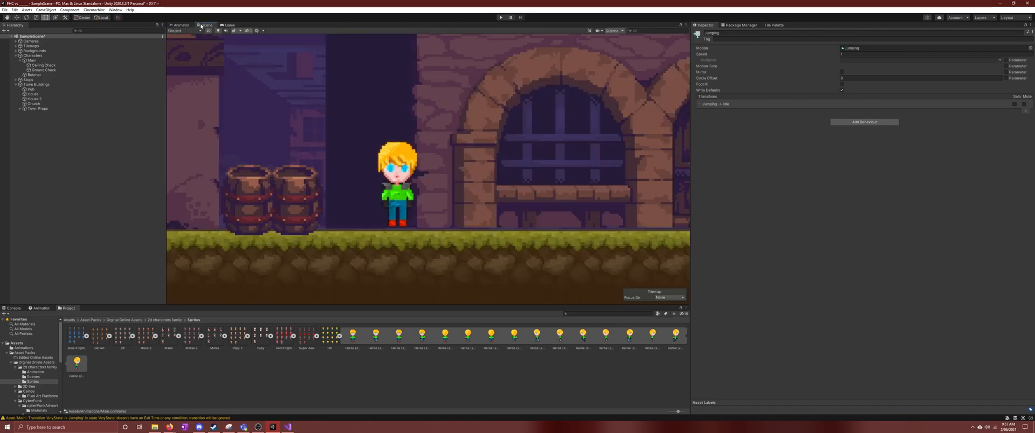
click(500, 17)
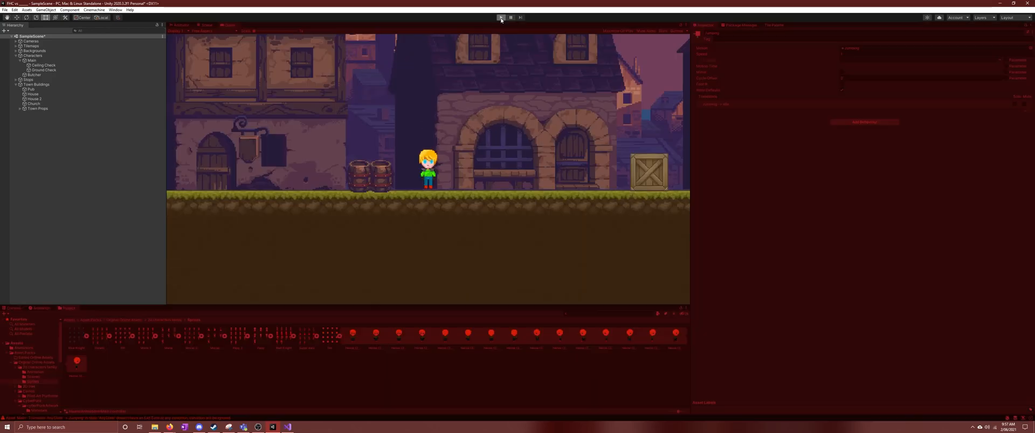
click(183, 25)
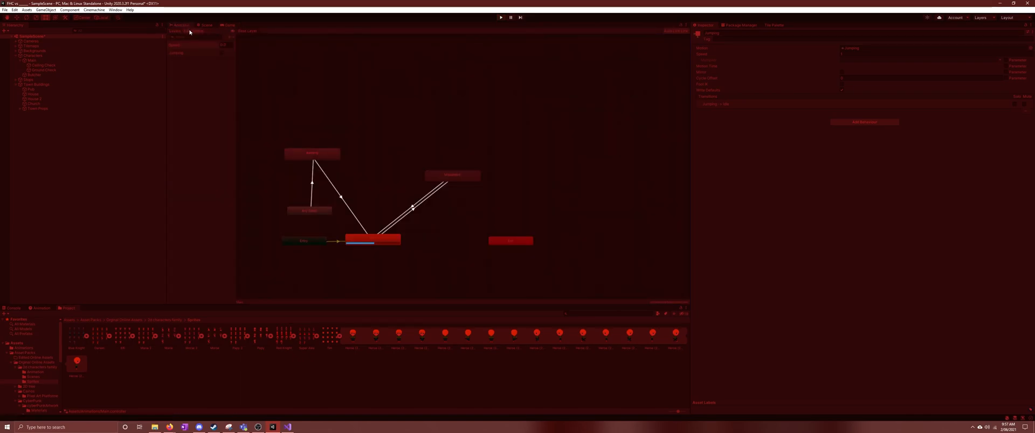
key(d)
drag(184, 27, 773, 30)
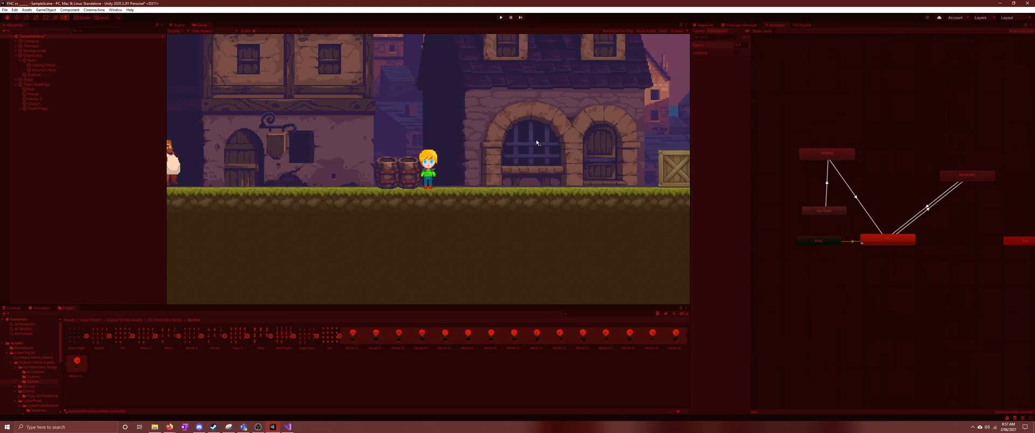
Test the character's jump and movement in both directions while watching the Animator states, and stop play mode
key(space)
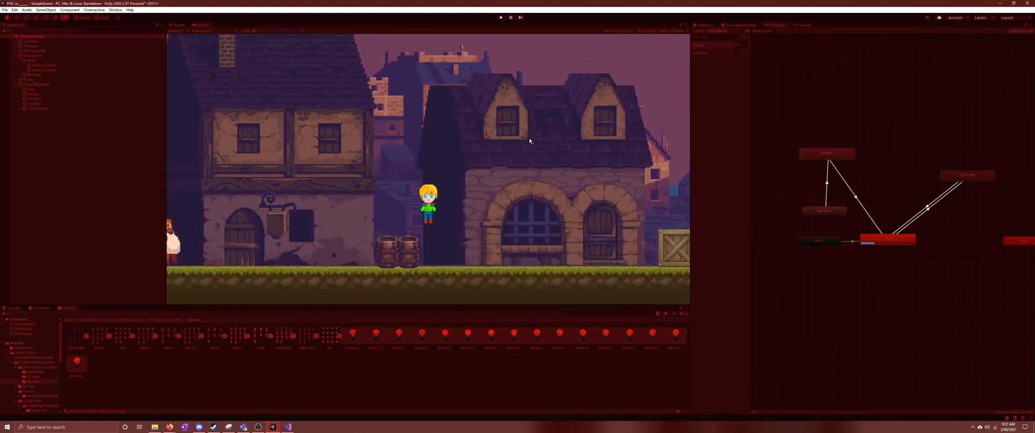
key(d)
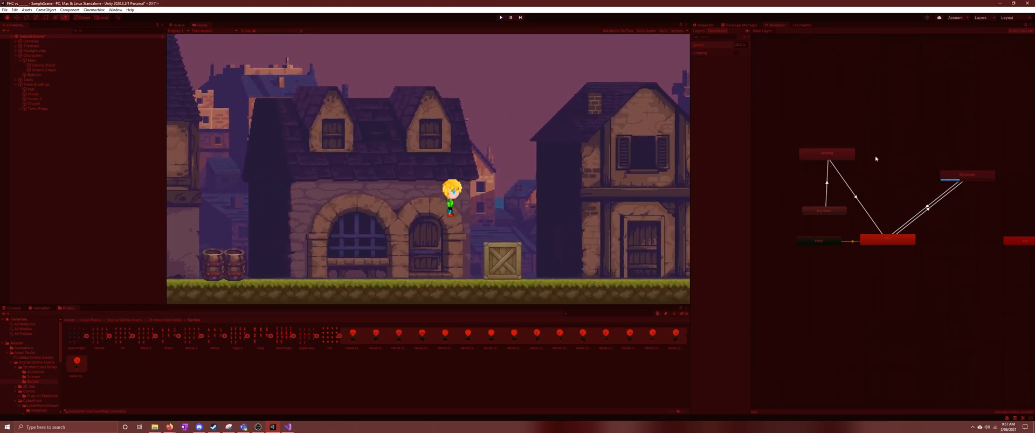
key(a)
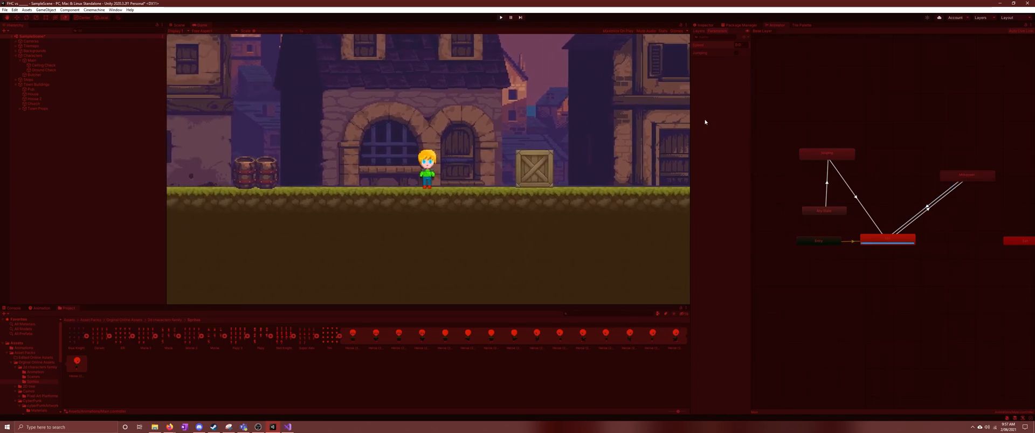
click(501, 18)
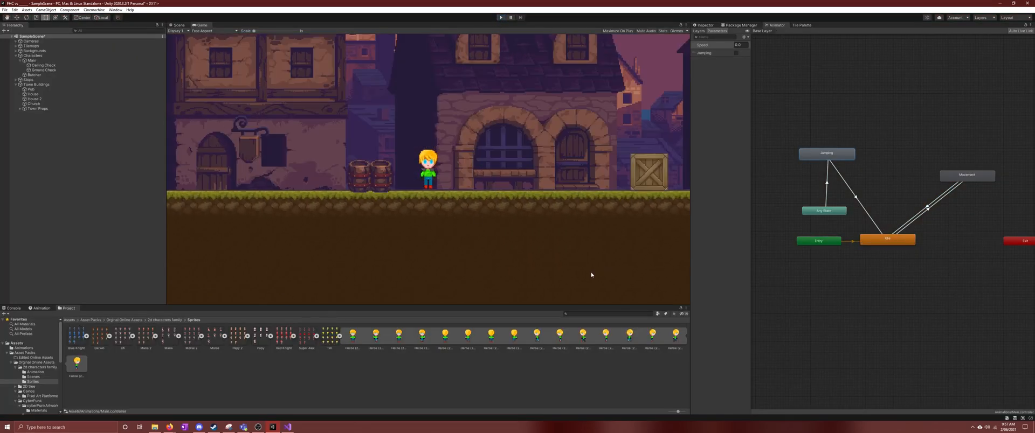
Switch to Visual Studio and review the jump input checks and the FixedUpdate method in the playerMovement script
click(287, 427)
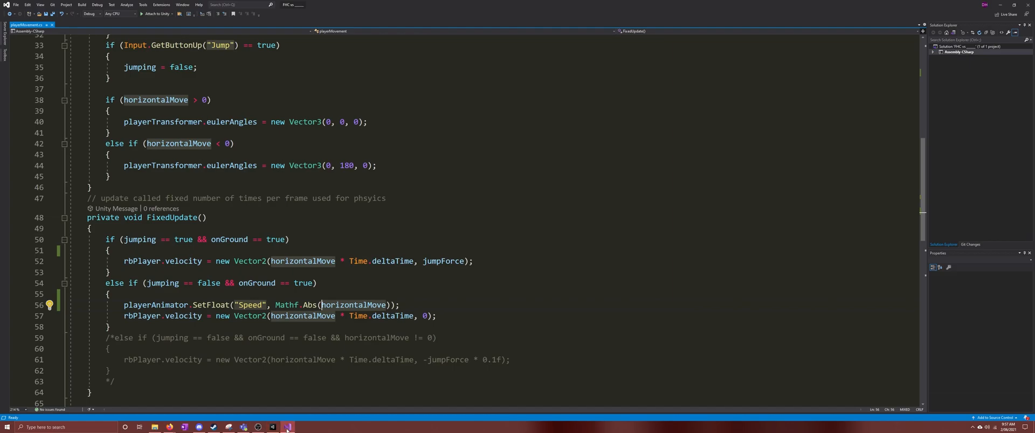
click(203, 218)
scroll(420, 253, down, 3)
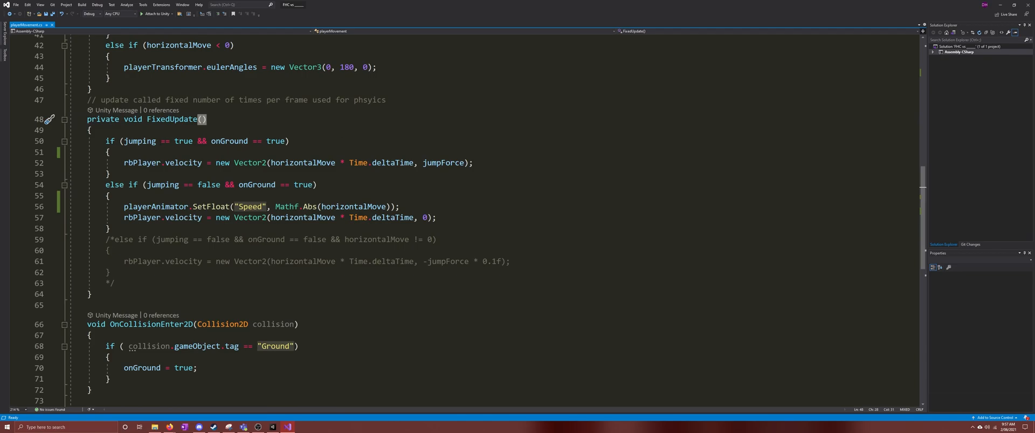
scroll(250, 207, up, 5)
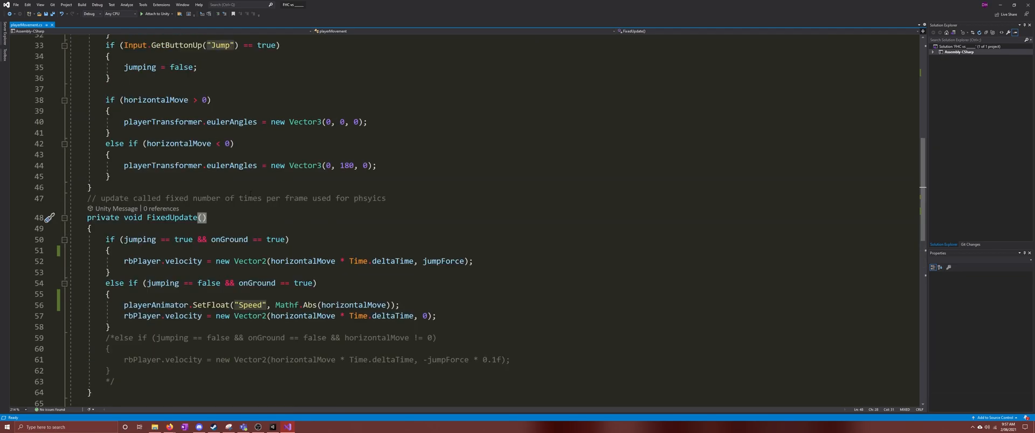
scroll(250, 208, up, 2)
scroll(249, 208, down, 2)
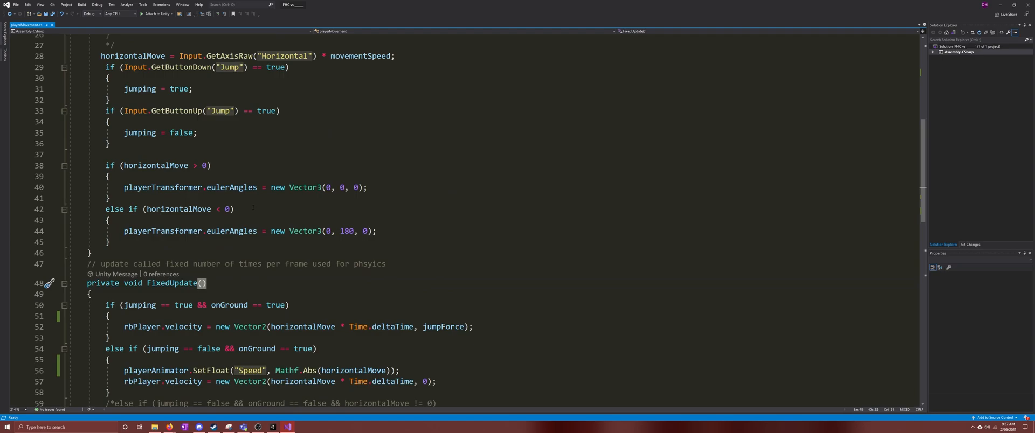
scroll(248, 209, down, 2)
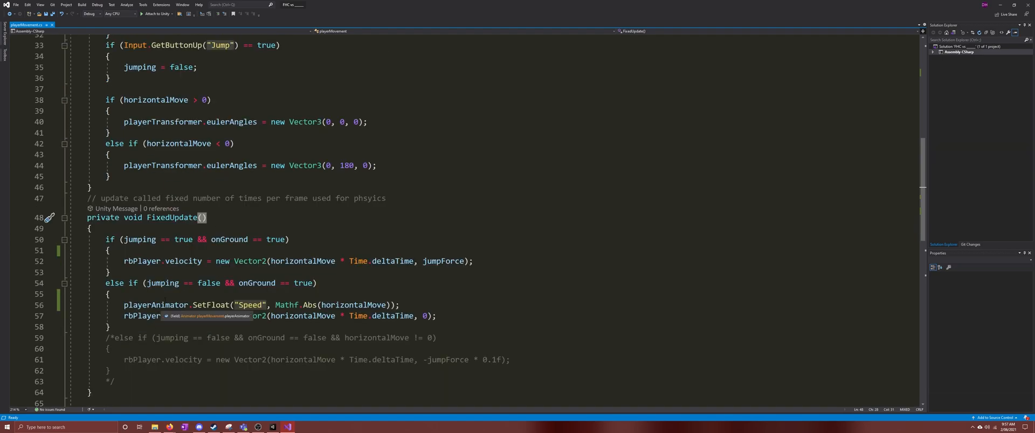
Review the playerMovement script's variables, jump input checks and FixedUpdate method, examining the SetFloat "Speed" line in the not-jumping branch
scroll(163, 288, down, 3)
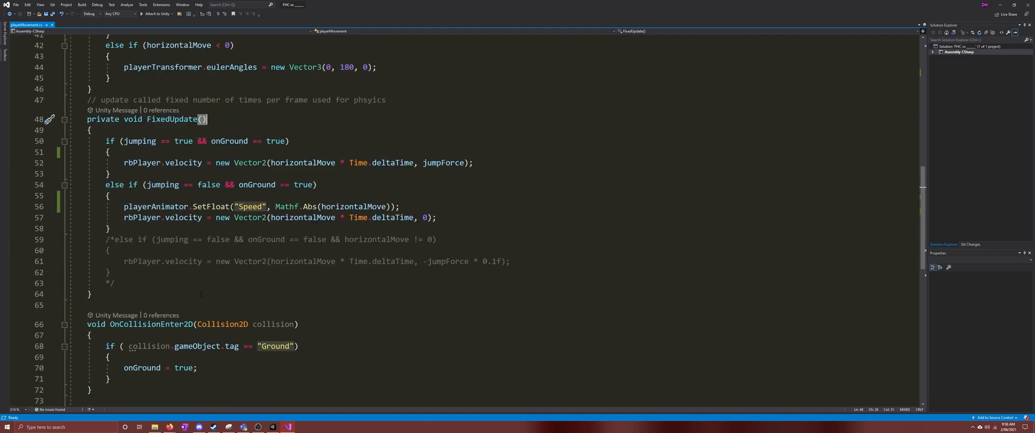
click(226, 151)
scroll(263, 229, up, 3)
scroll(263, 229, up, 10)
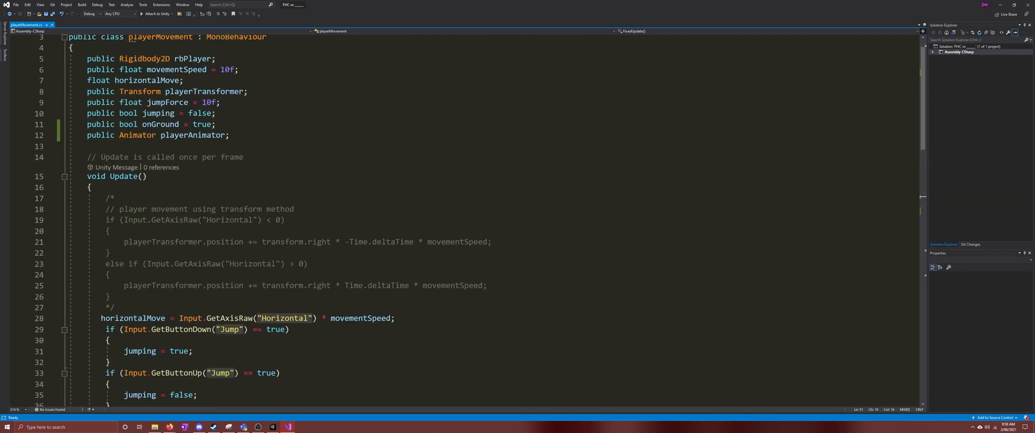
scroll(197, 233, down, 4)
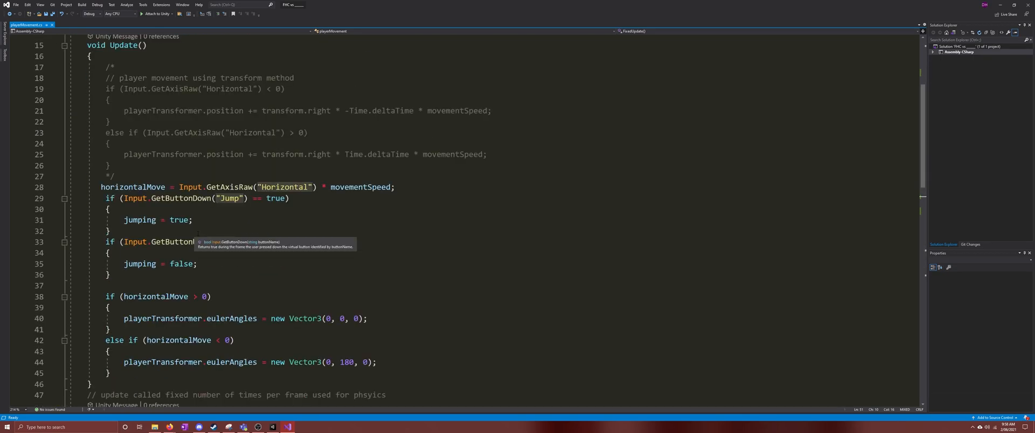
scroll(197, 233, down, 5)
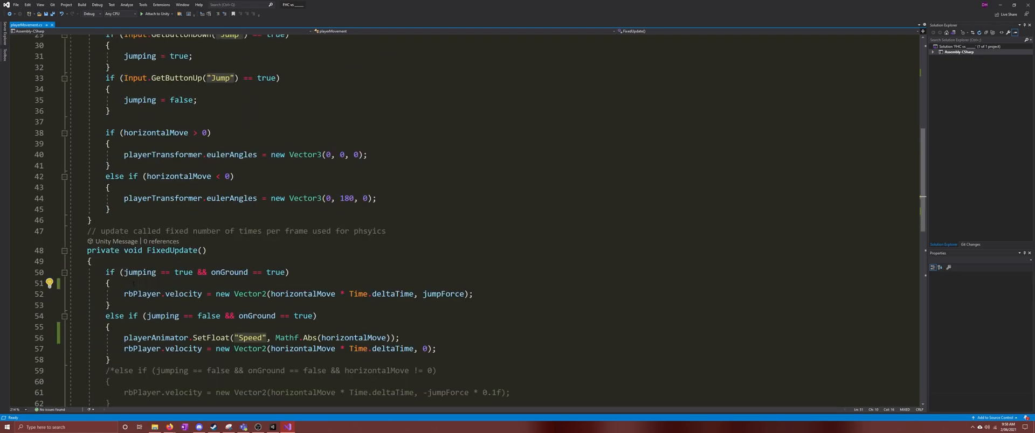
scroll(160, 263, down, 2)
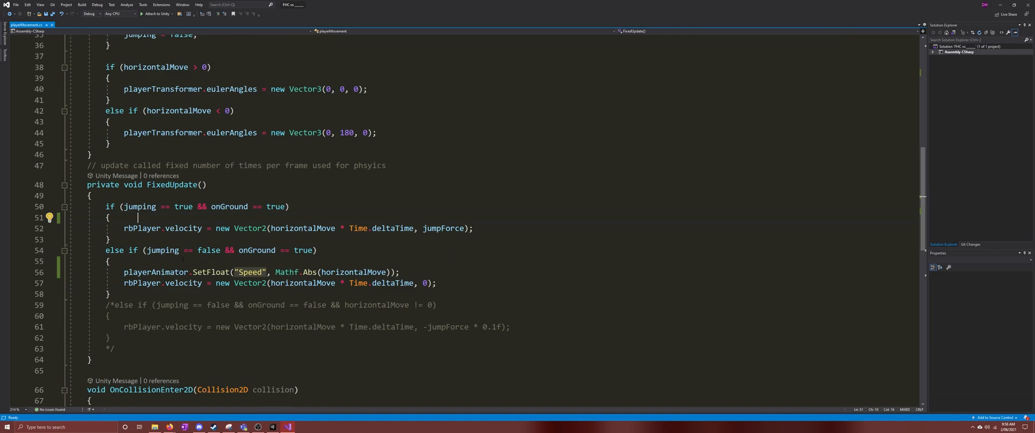
drag(189, 273, 124, 273)
click(148, 261)
drag(423, 273, 124, 272)
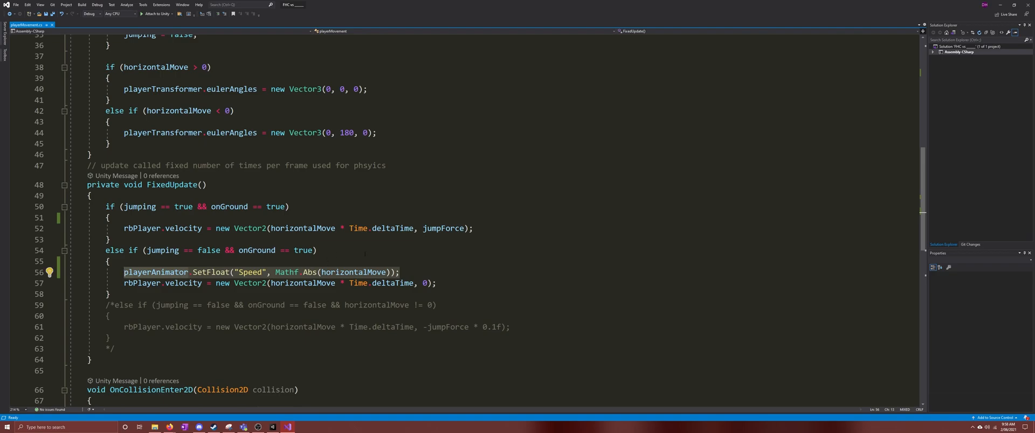
click(469, 260)
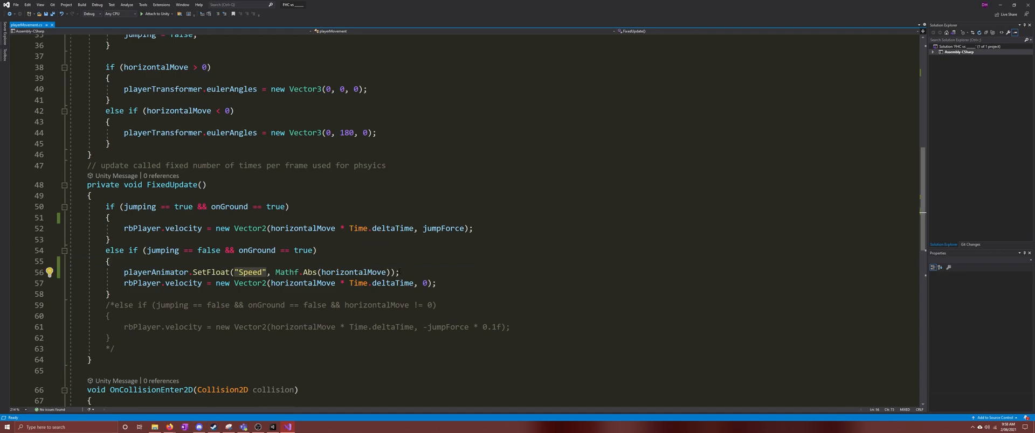
Start a playerAnimator.SetBool call on a new line above the velocity assignment in FixedUpdate's jumping == true block
drag(400, 273, 127, 274)
key(ctrl+c)
click(132, 218)
key(Return)
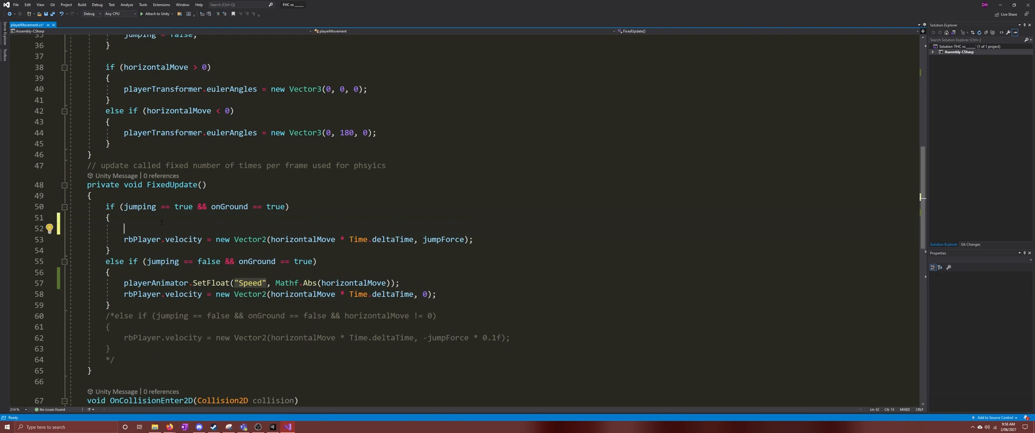
text(player)
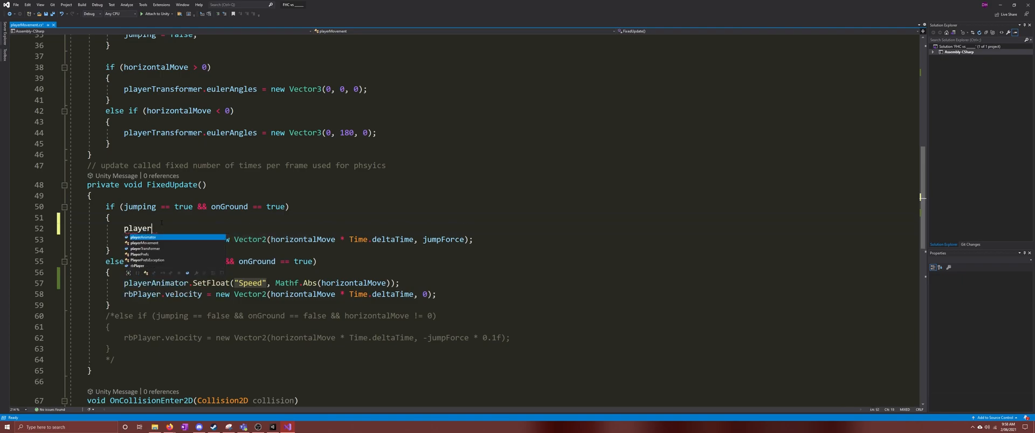
key(Tab)
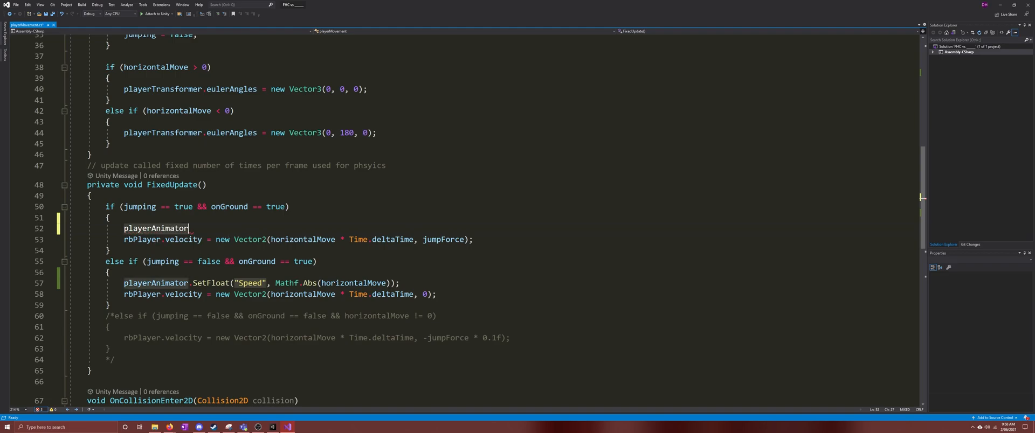
text(.)
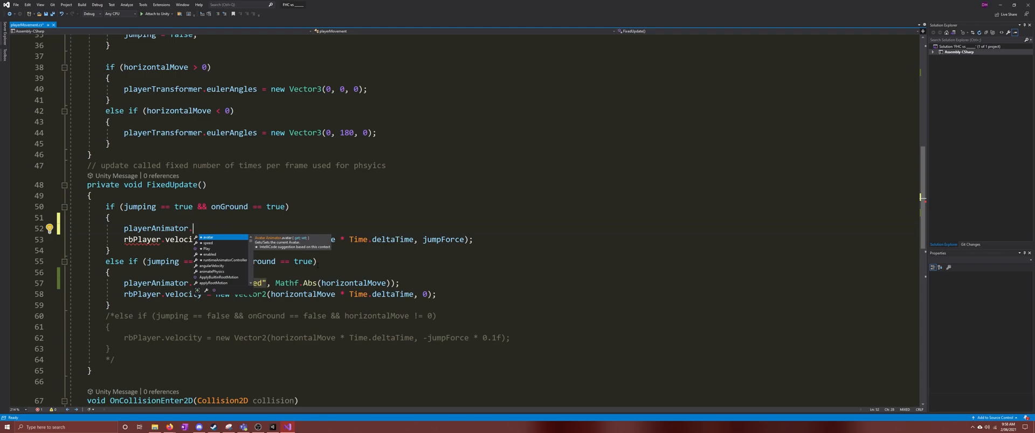
click(384, 273)
click(205, 228)
text(s)
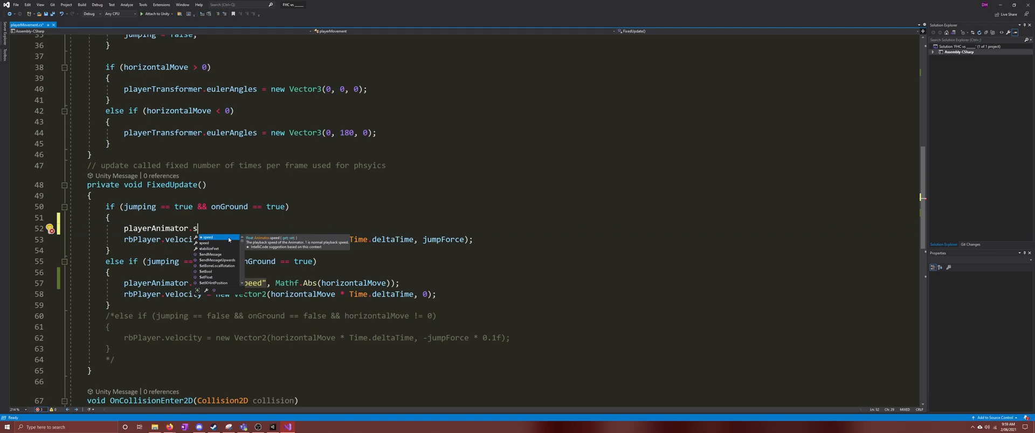
double_click(206, 272)
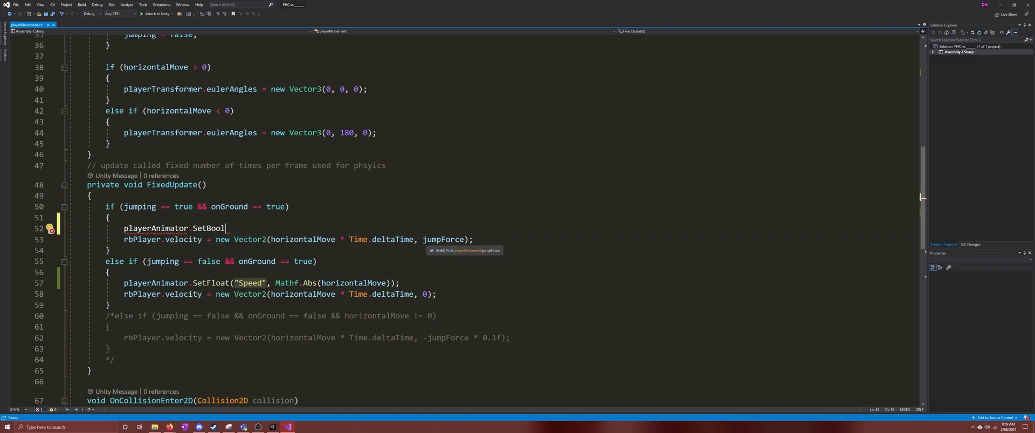
Complete the SetBool call with the arguments "Jumping" and true, and end the statement with a semicolon
text(()
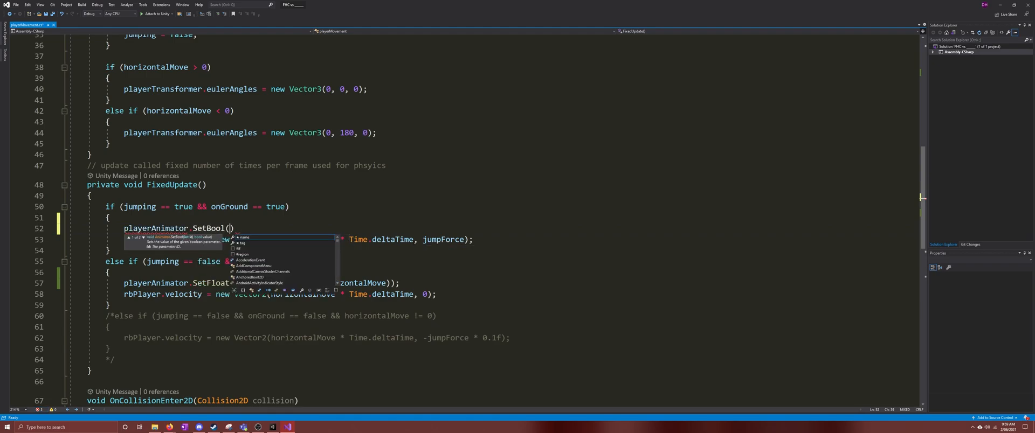
text("Jum)
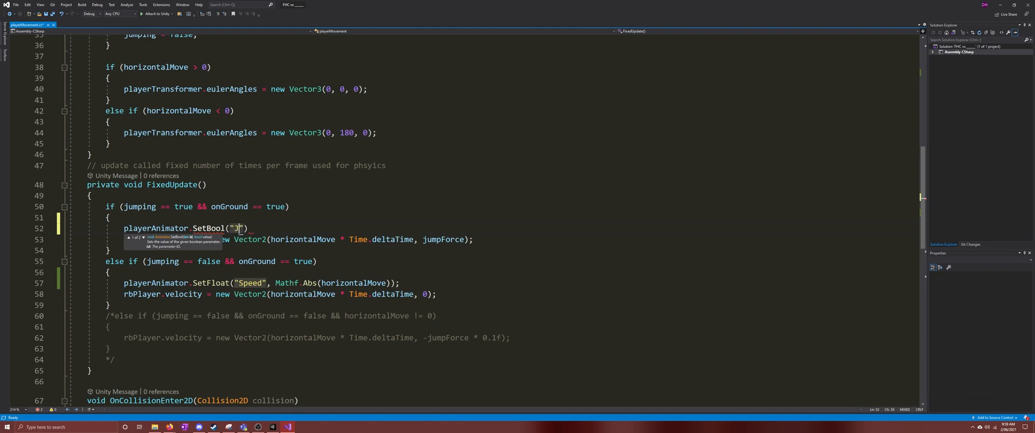
text(ping)
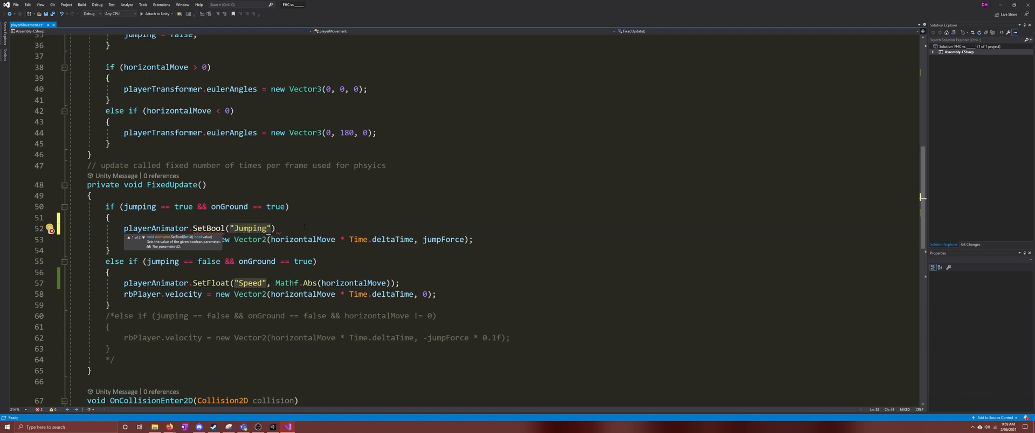
text(",true)
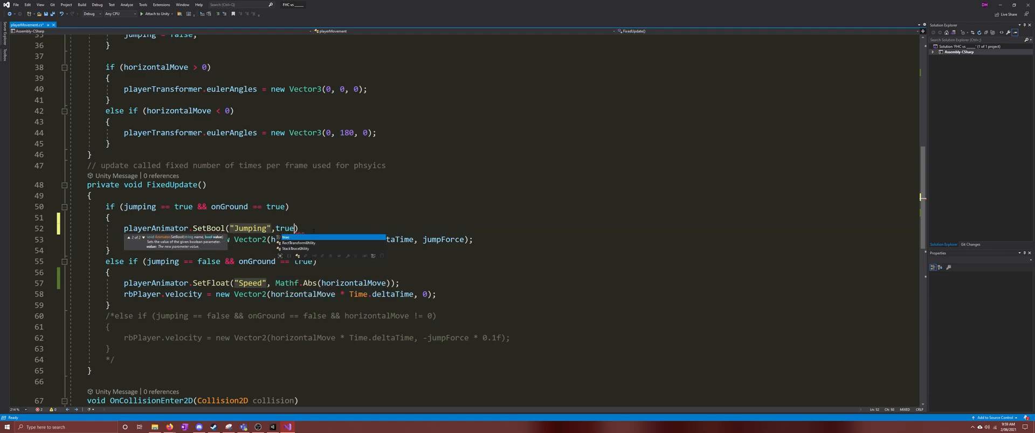
click(332, 219)
click(275, 229)
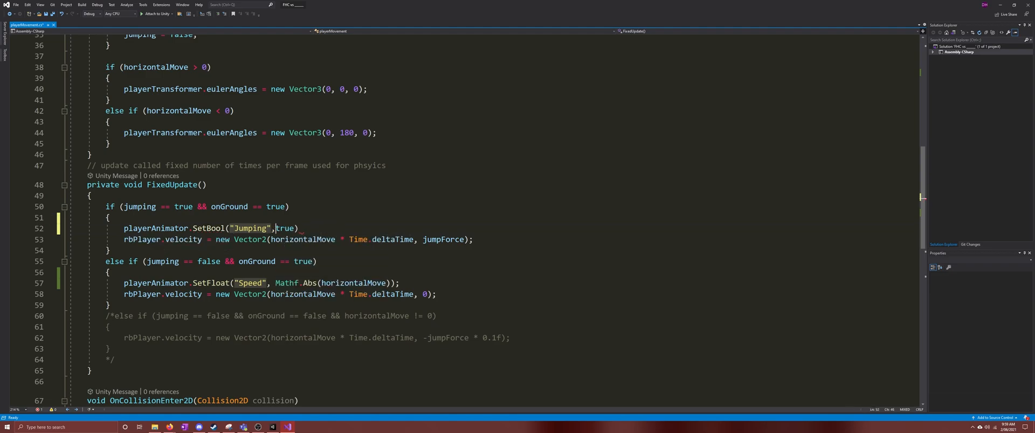
click(300, 219)
click(330, 231)
text(;)
Copy the SetBool "Jumping" line below onGround = true in OnCollisionEnter2D and change its value to false
drag(314, 225, 122, 232)
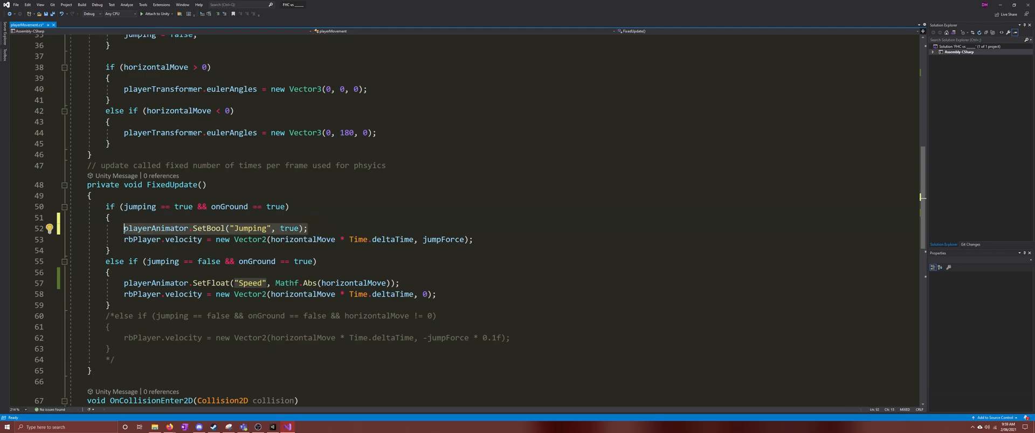
scroll(269, 267, down, 4)
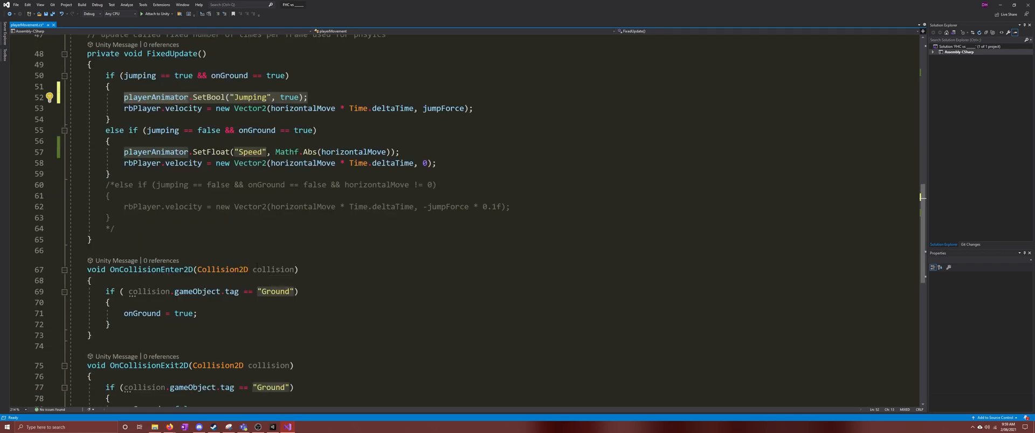
click(207, 312)
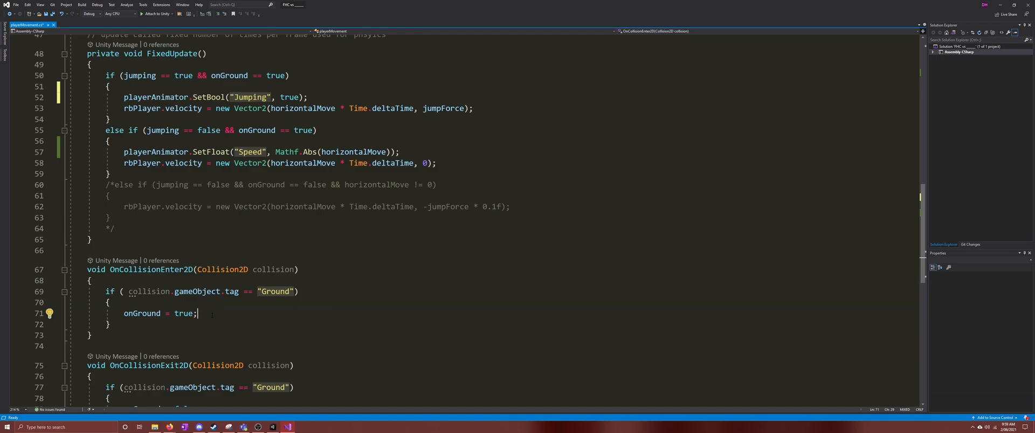
key(Return)
key(ctrl+v)
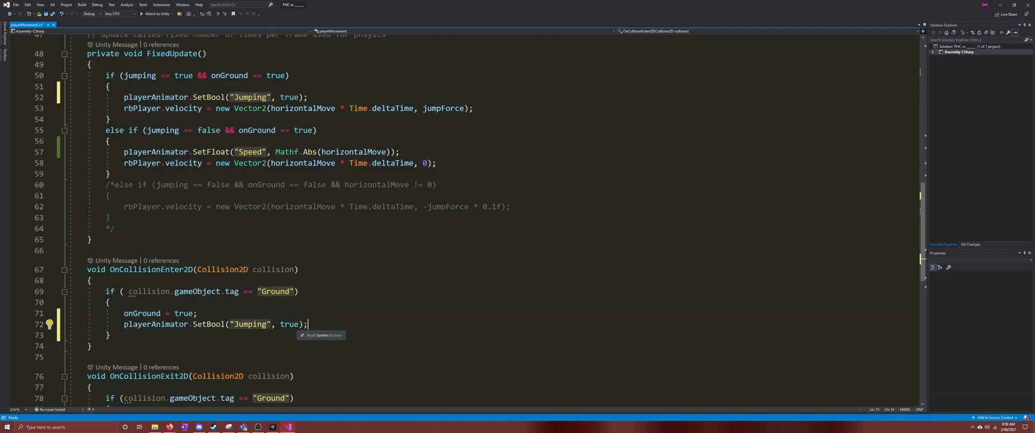
click(280, 325)
text(false)
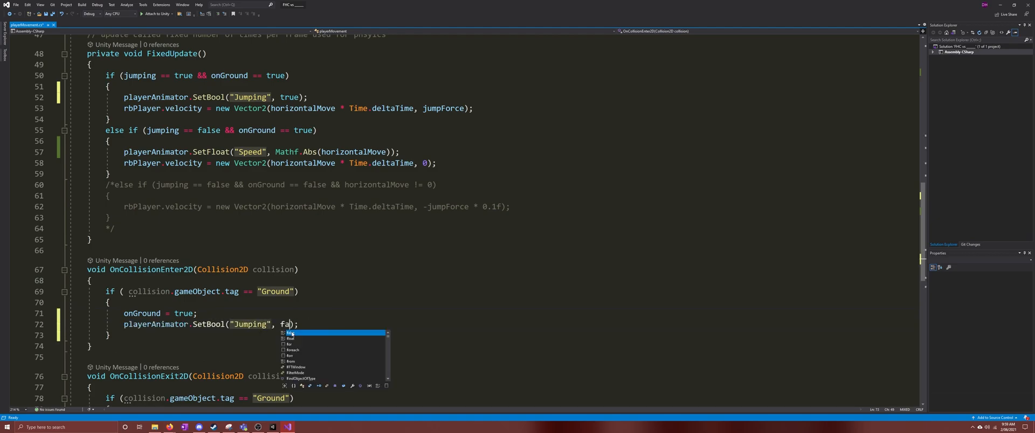
click(93, 281)
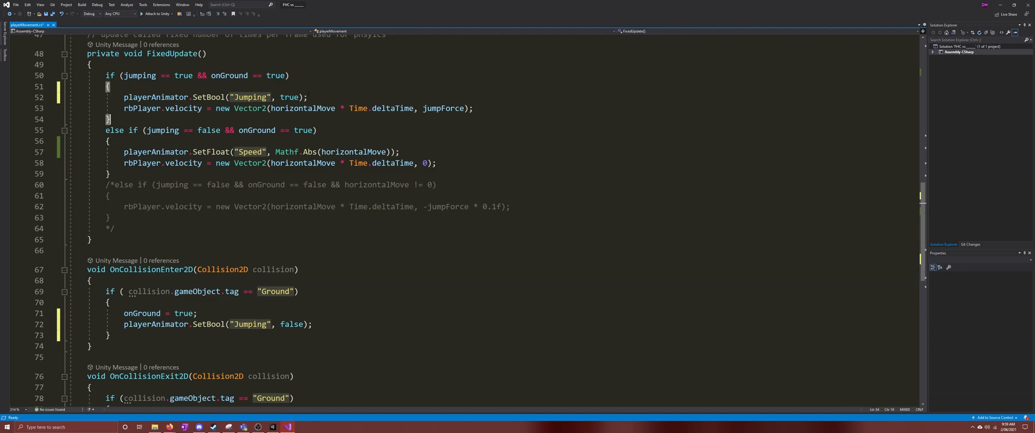
Try moving the SetBool("Jumping", true) line from FixedUpdate to below onGround = false in OnCollisionExit2D
click(124, 97)
key(ctrl+x)
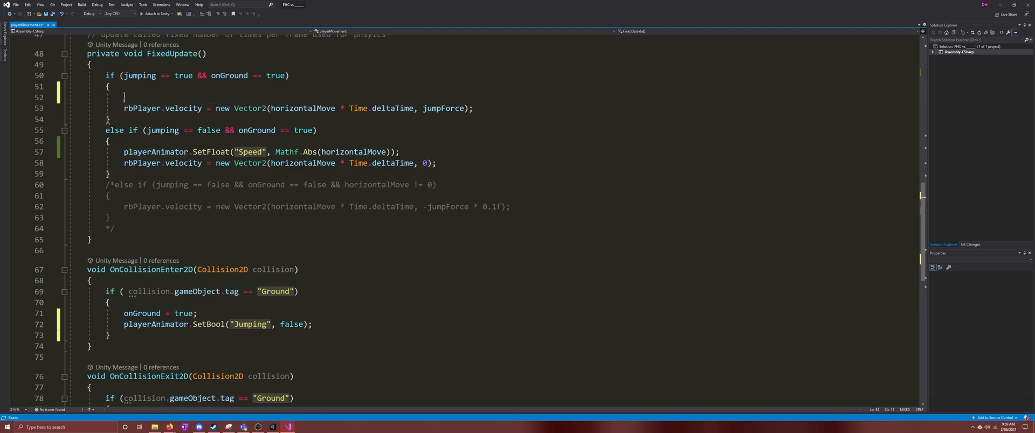
scroll(166, 259, down, 3)
click(210, 322)
key(Return)
key(ctrl+v)
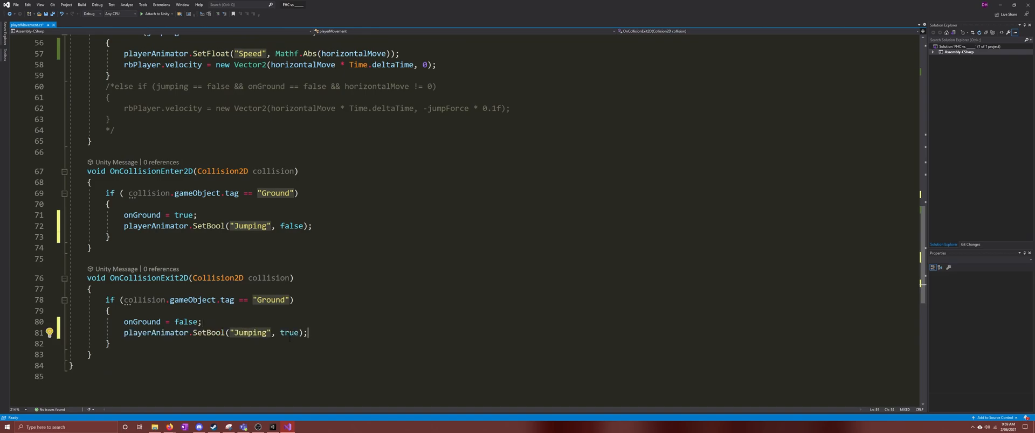
Undo the move of the SetBool("Jumping", true) line to restore it in FixedUpdate's jumping block
click(284, 227)
click(61, 14)
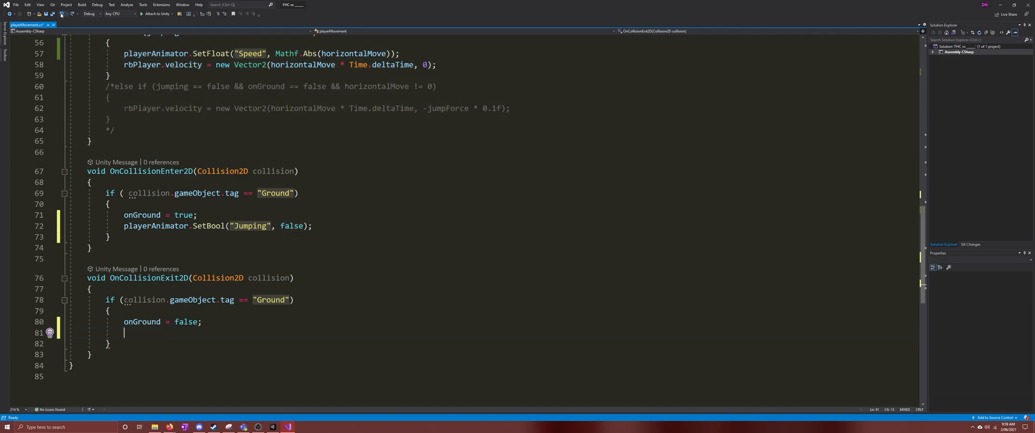
scroll(463, 215, up, 4)
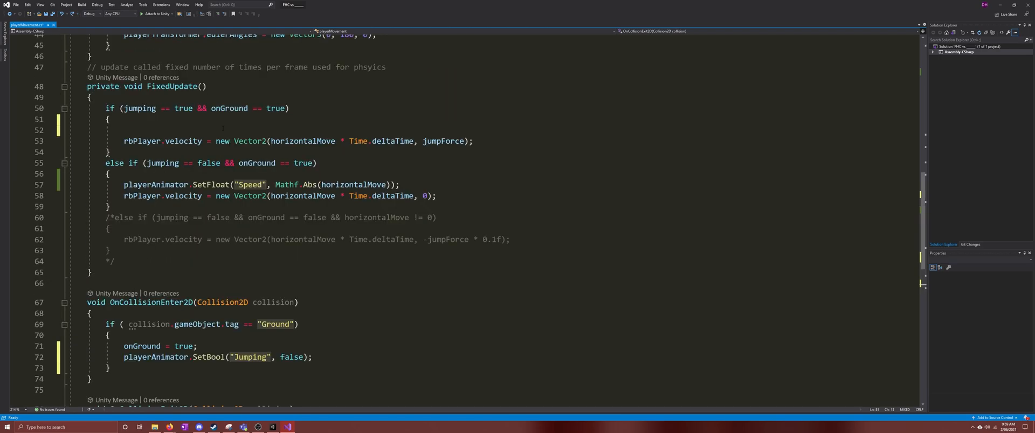
click(66, 14)
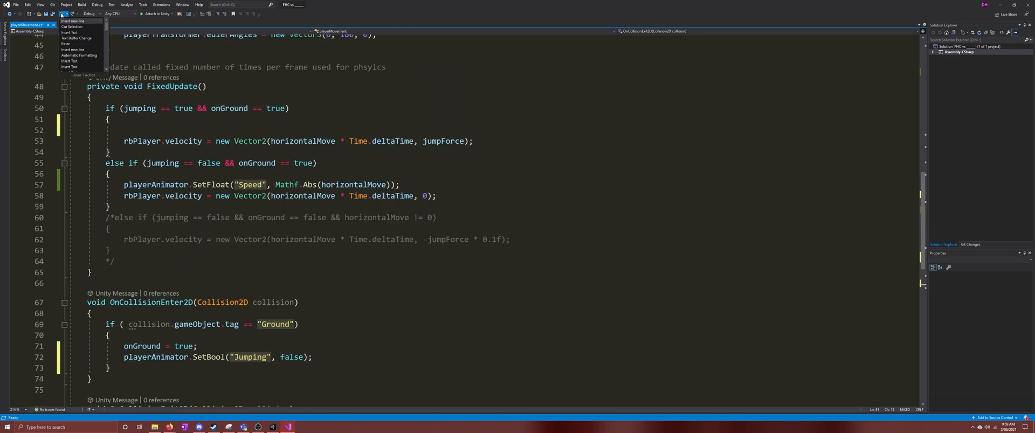
click(61, 14)
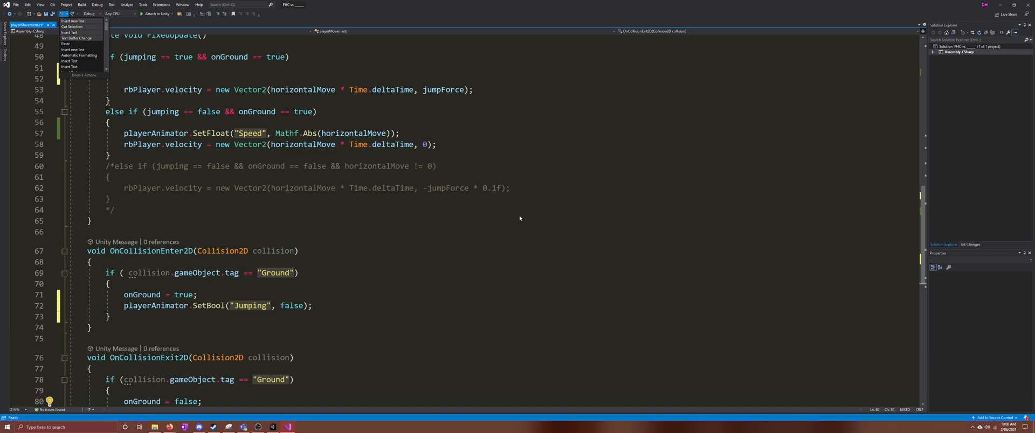
key(Return)
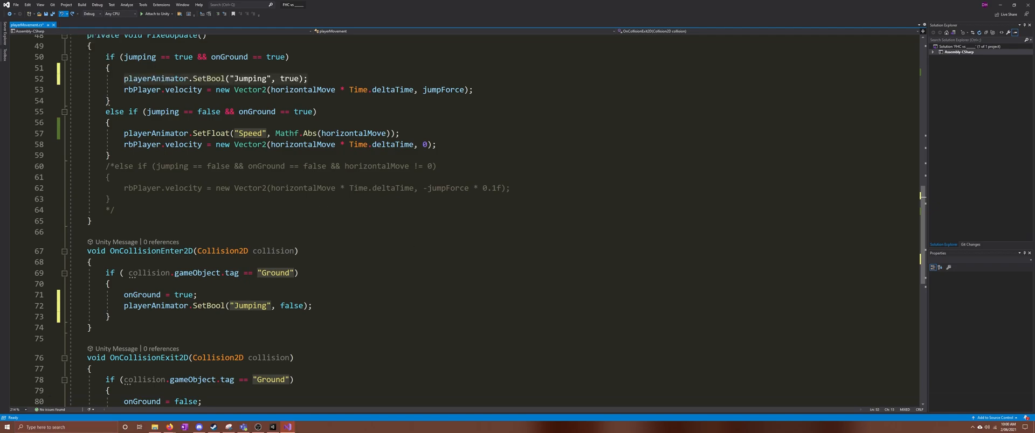
Try moving the SetBool("Jumping", false) line from OnCollisionEnter2D into the Ground check of OnCollisionExit2D
click(302, 79)
click(110, 68)
click(124, 79)
click(110, 68)
scroll(292, 74, down, 2)
click(230, 273)
drag(313, 241, 124, 242)
click(123, 251)
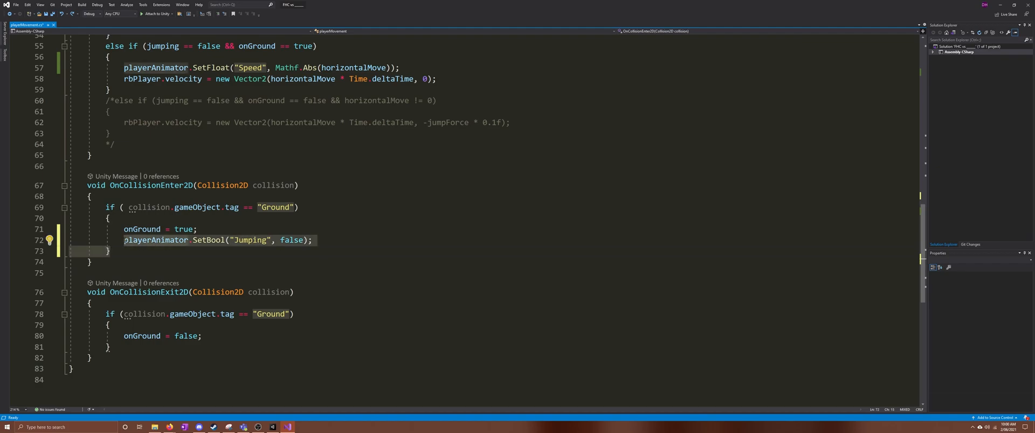
key(ctrl+x)
click(148, 307)
key(ctrl+v)
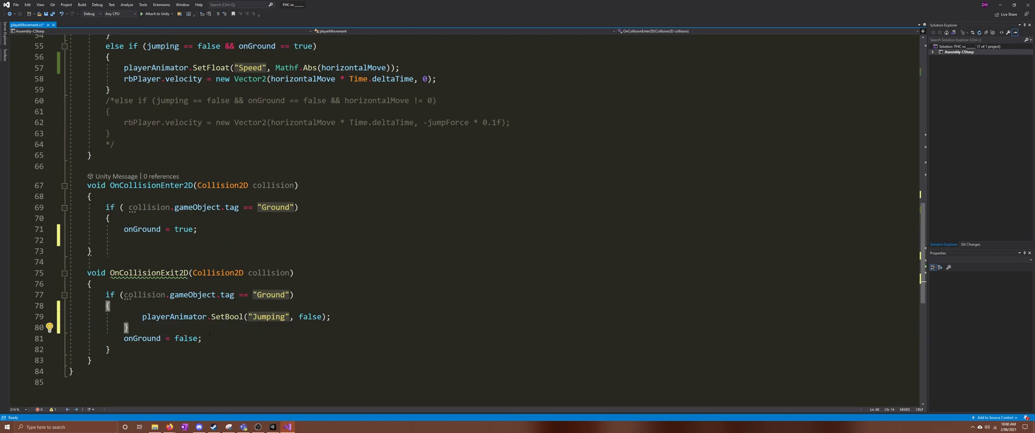
Undo the cut and paste of the SetBool("Jumping", false) line to restore both collision methods
mouse_move(164, 274)
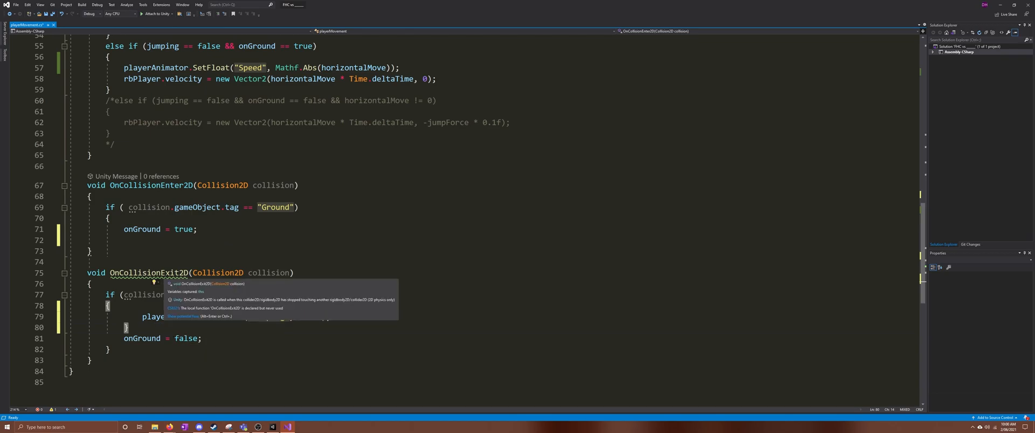
click(61, 14)
click(60, 14)
click(61, 14)
click(61, 14)
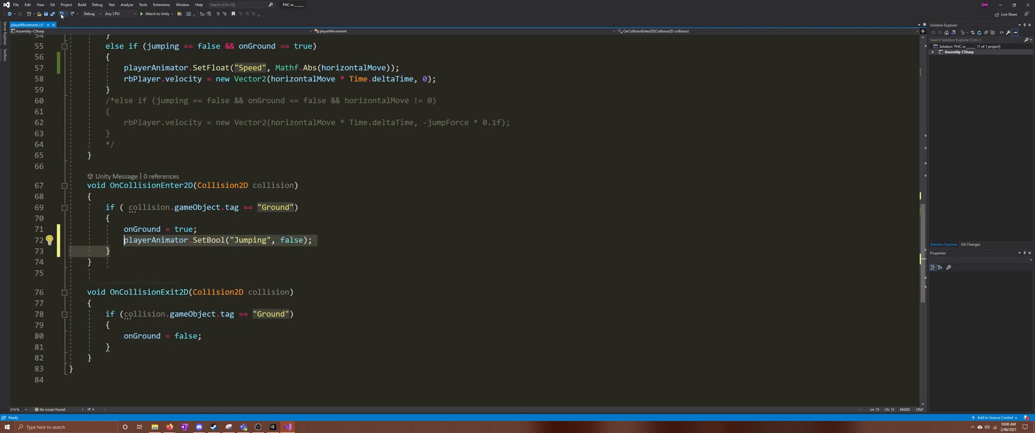
Move the SetBool("Jumping", false) line from OnCollisionEnter2D to above onGround = false in OnCollisionExit2D and save the script
click(317, 250)
drag(313, 241, 124, 241)
key(BackSpace)
click(132, 325)
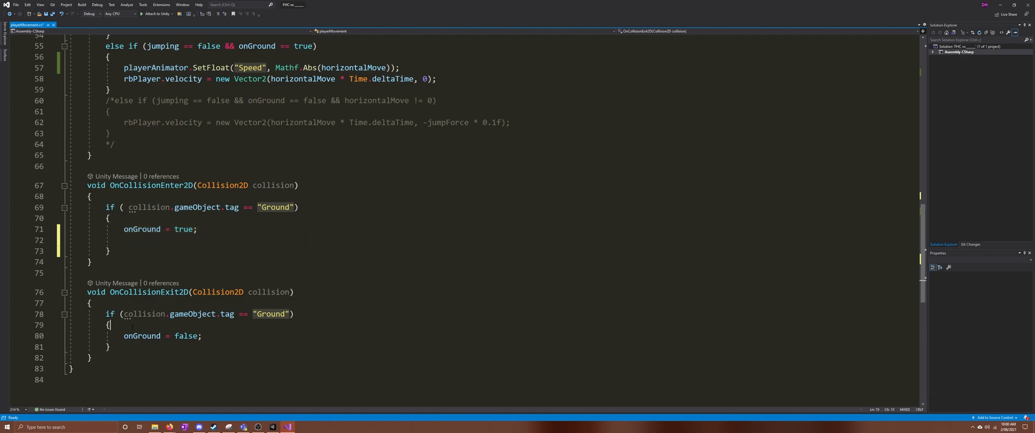
key(Return)
key(ctrl+v)
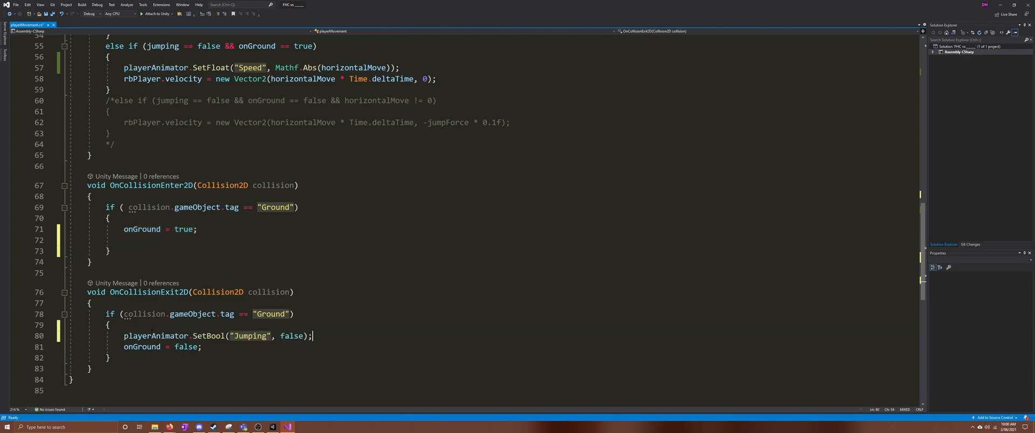
click(232, 348)
click(53, 14)
scroll(242, 157, up, 1)
scroll(242, 157, up, 1)
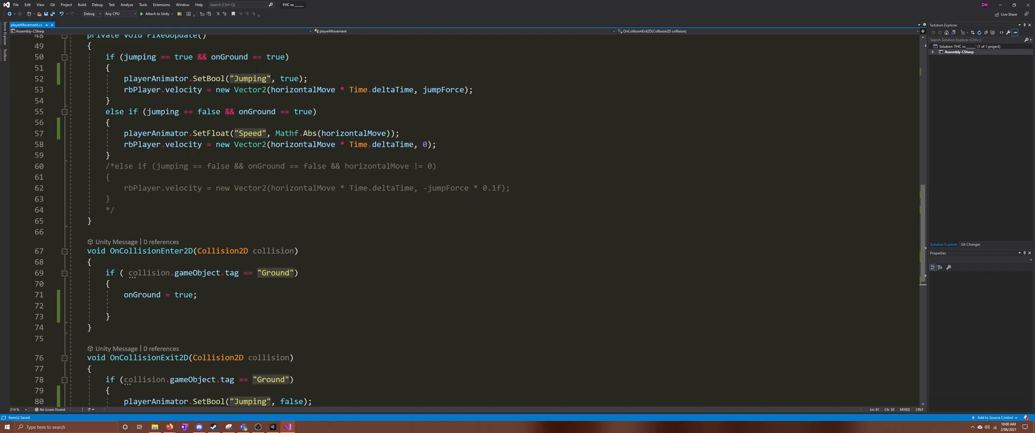
scroll(432, 226, down, 1)
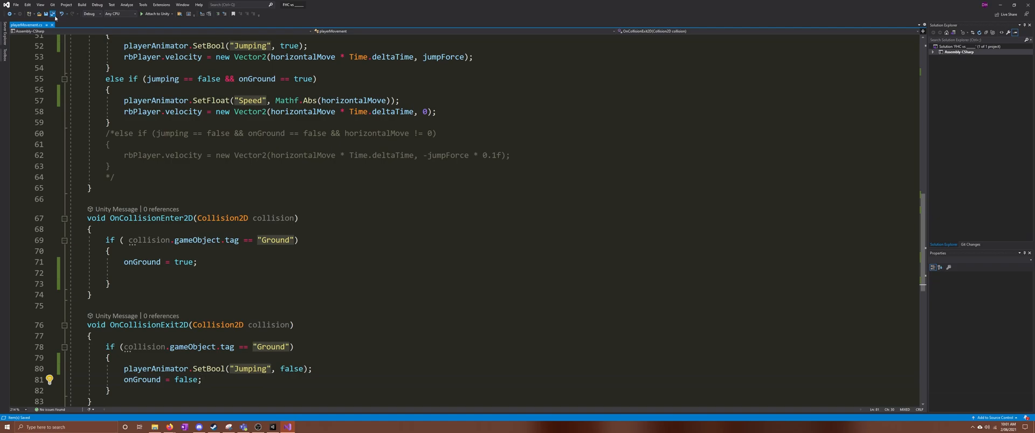
Switch to Unity, select the Movement -> Idle transition and dock the Animator window beside the Game view
click(273, 427)
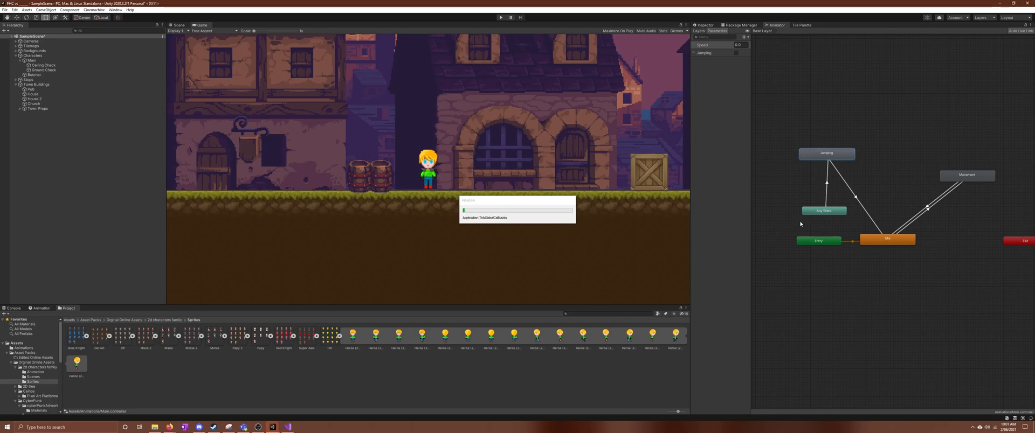
click(936, 200)
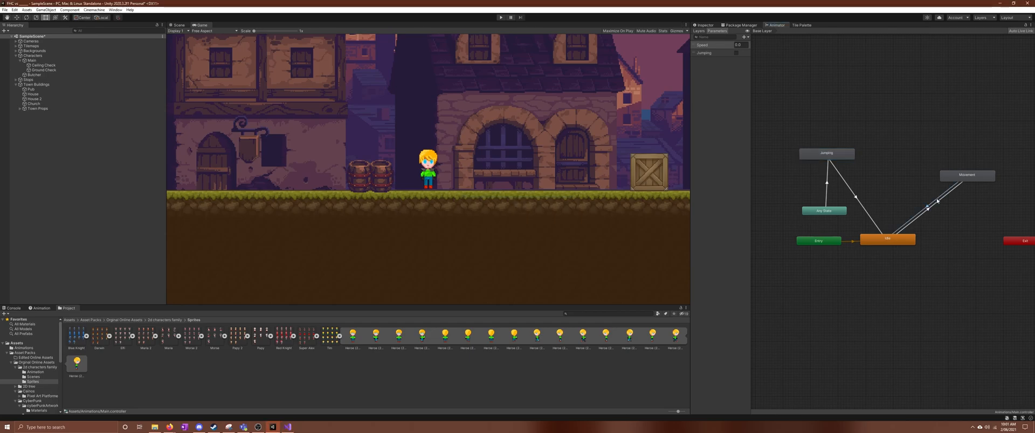
drag(772, 26, 229, 25)
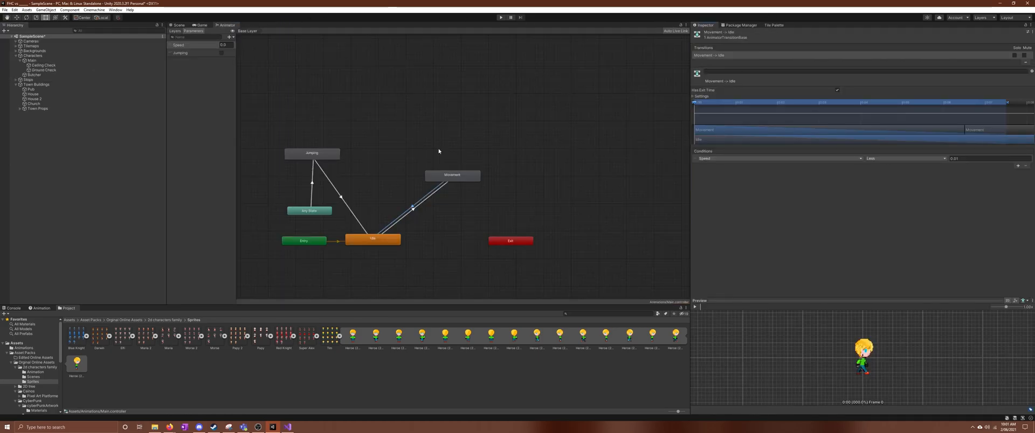
click(1017, 165)
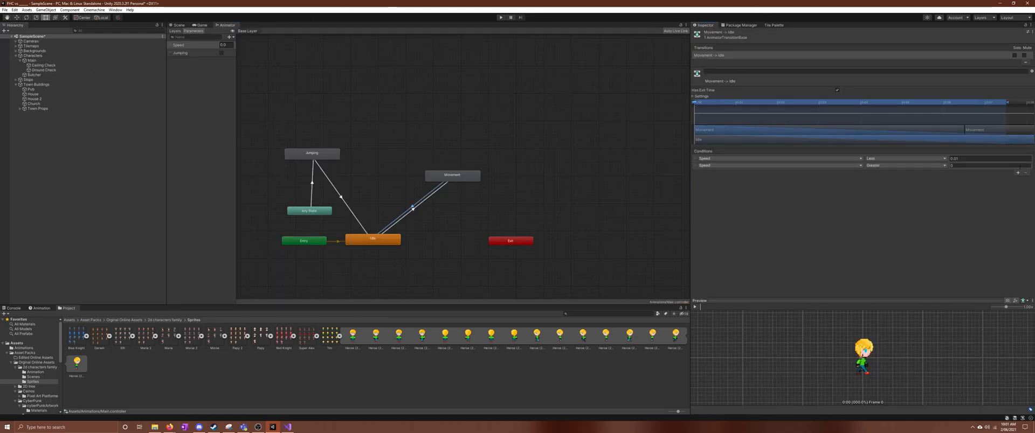
click(743, 166)
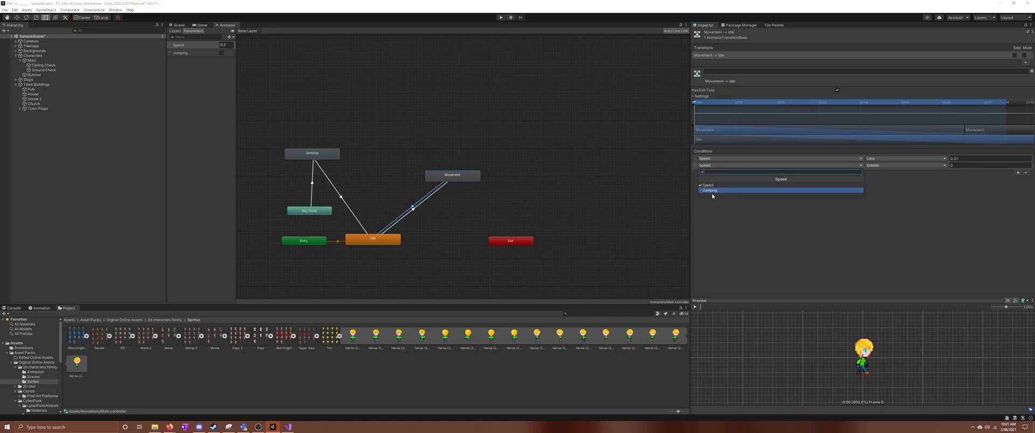
click(760, 235)
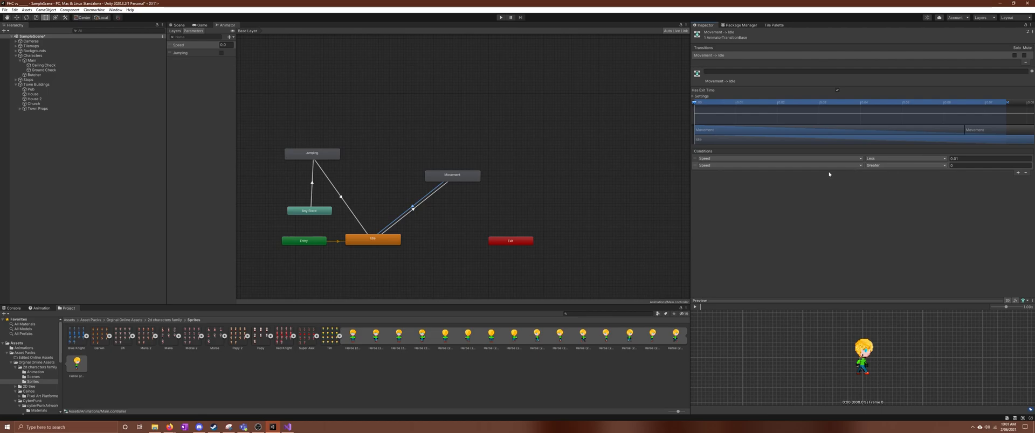
click(1025, 173)
Add a Jumping is false condition to the Idle -> Movement transition and save the scene
click(421, 204)
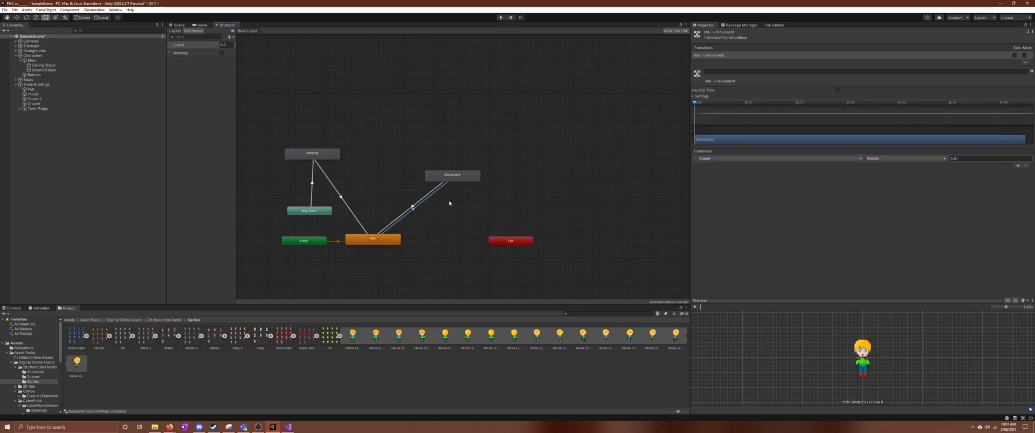
click(1018, 166)
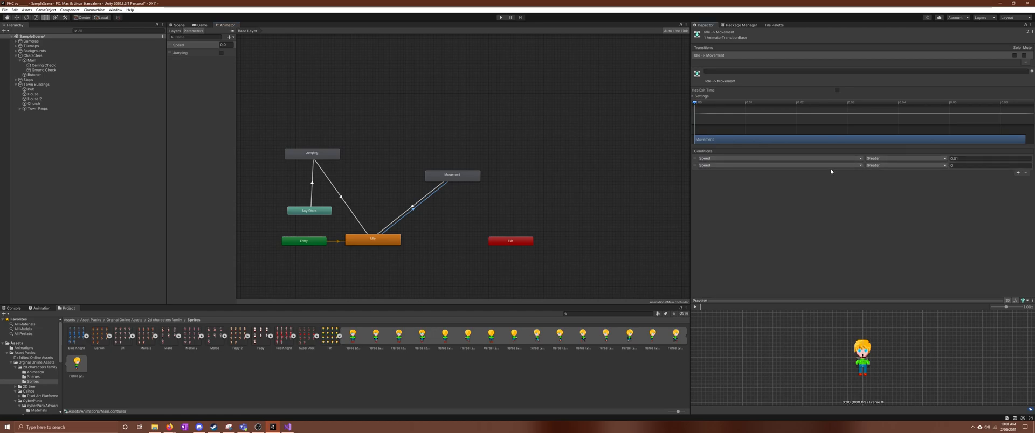
click(825, 165)
click(819, 189)
click(887, 164)
click(890, 180)
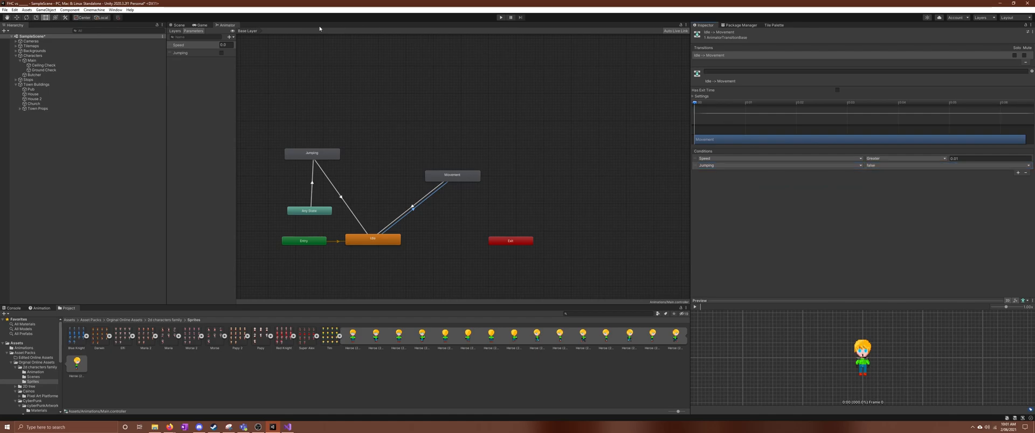
click(5, 10)
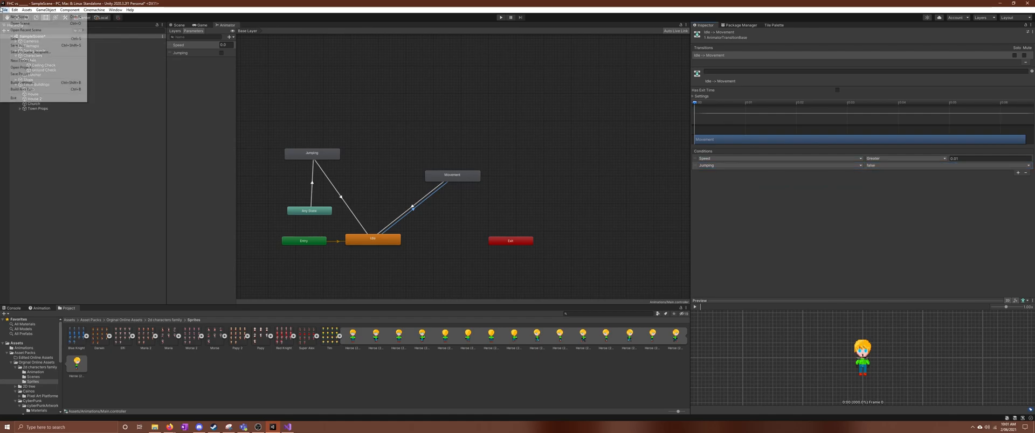
click(14, 41)
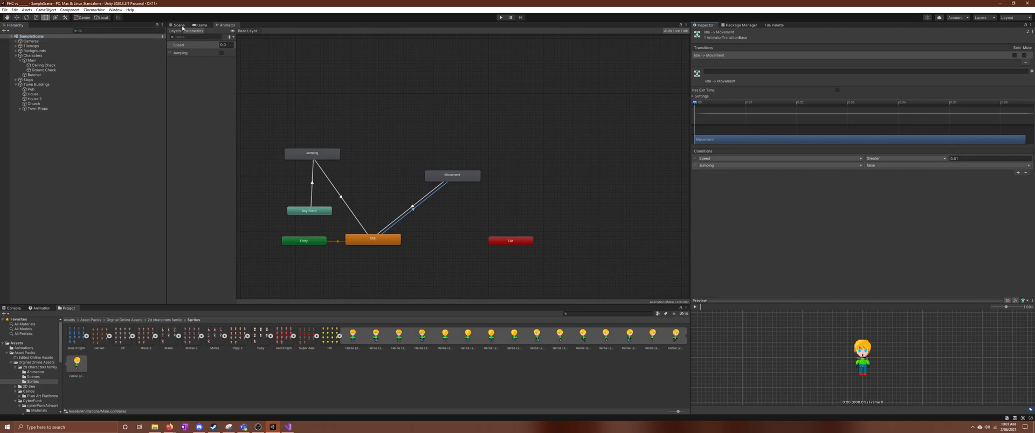
Briefly start and stop the game, and dock the Animator window back beside the Inspector to show it alongside the Game view
click(200, 25)
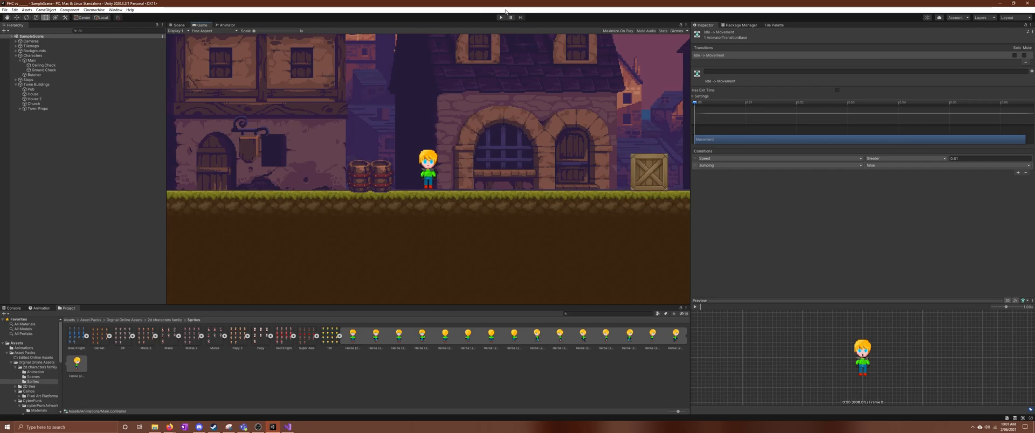
click(500, 18)
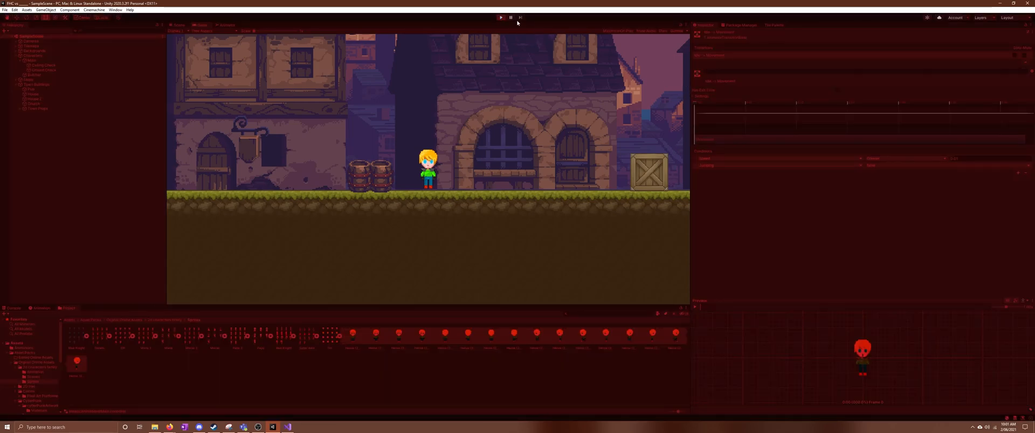
click(502, 17)
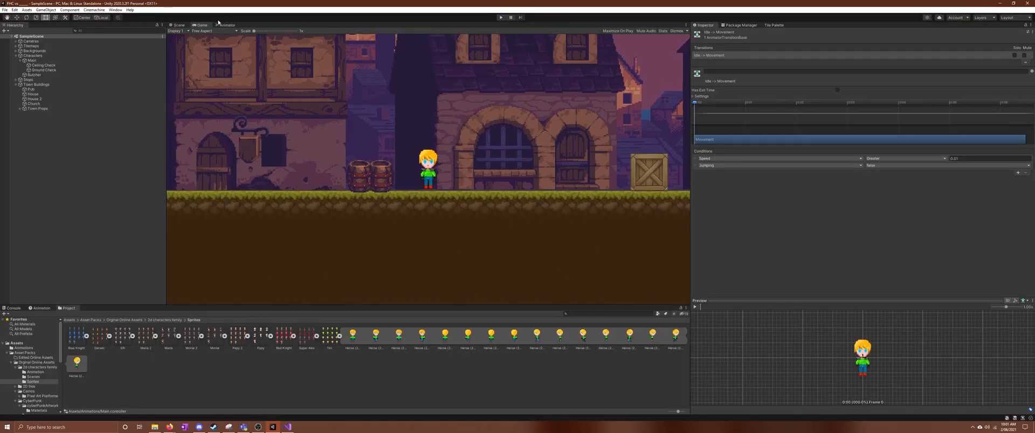
click(226, 25)
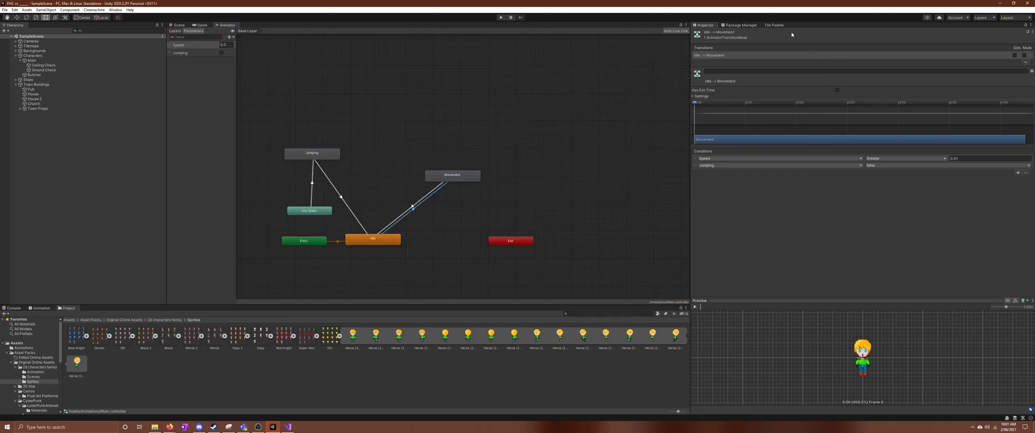
drag(225, 26, 802, 25)
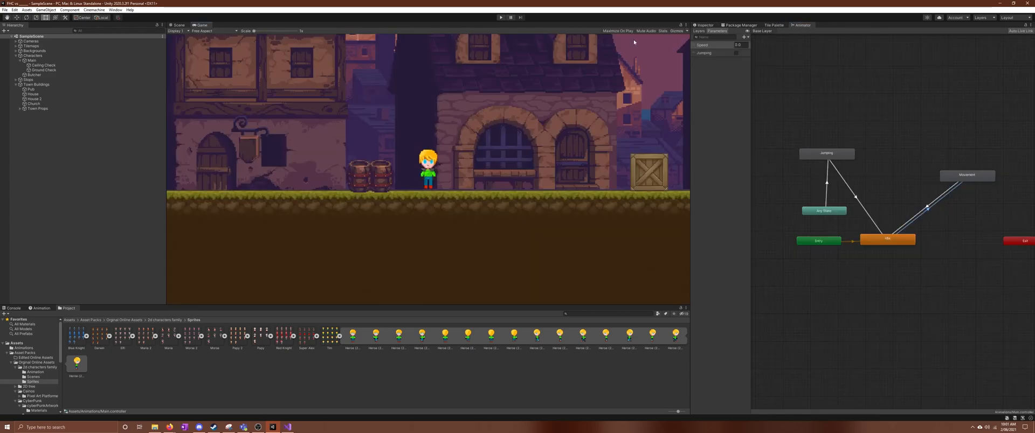
Play-test walking in both directions and jumping while watching the Animator's active states, and stop the game
click(502, 17)
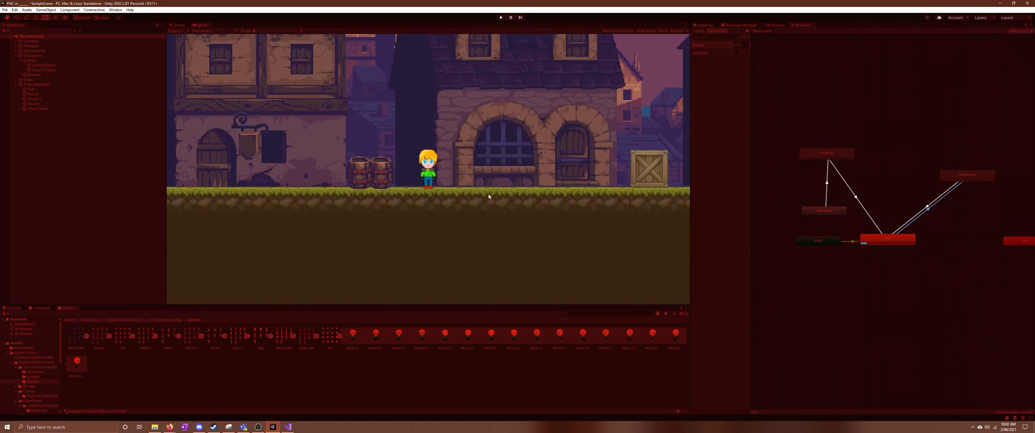
key(d)
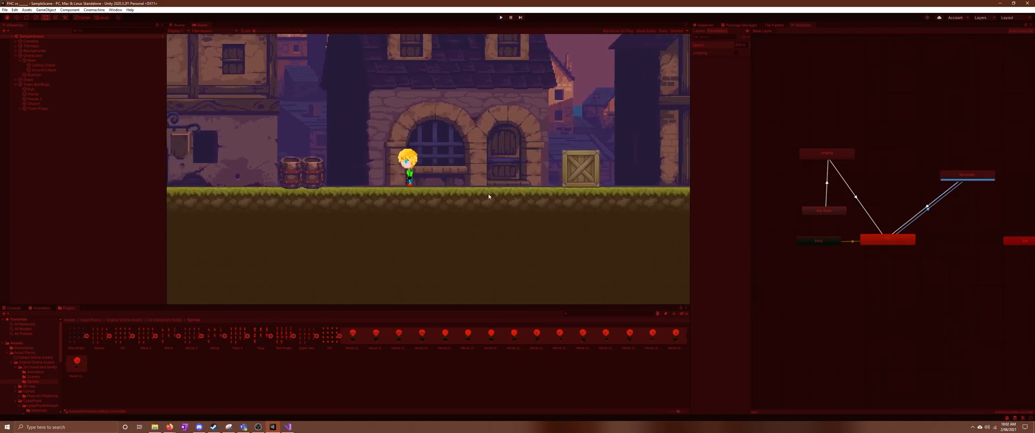
key(space)
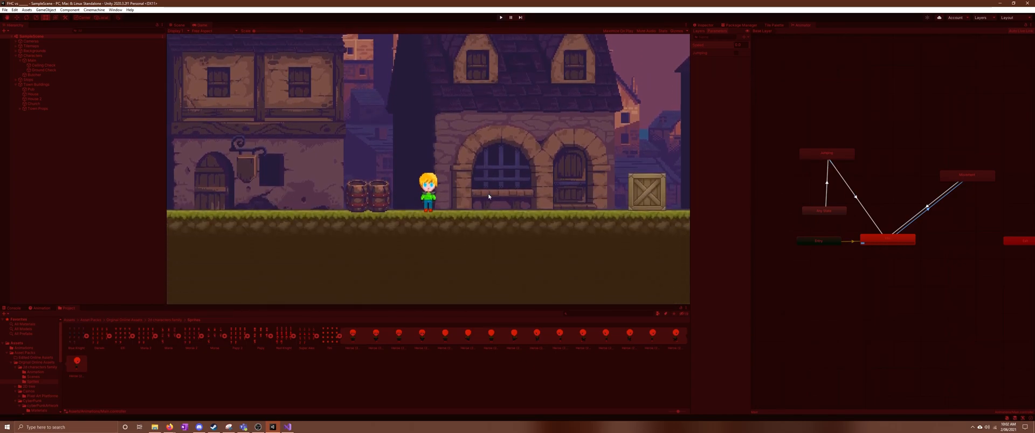
key(d)
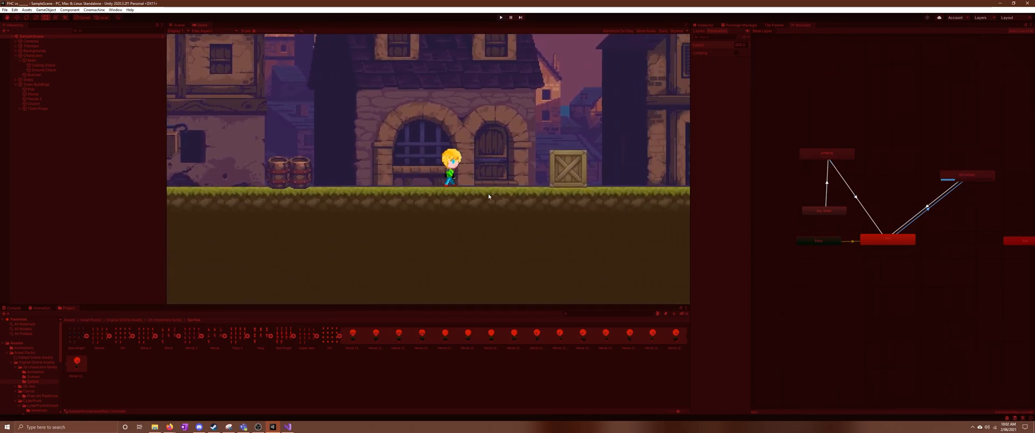
key(space)
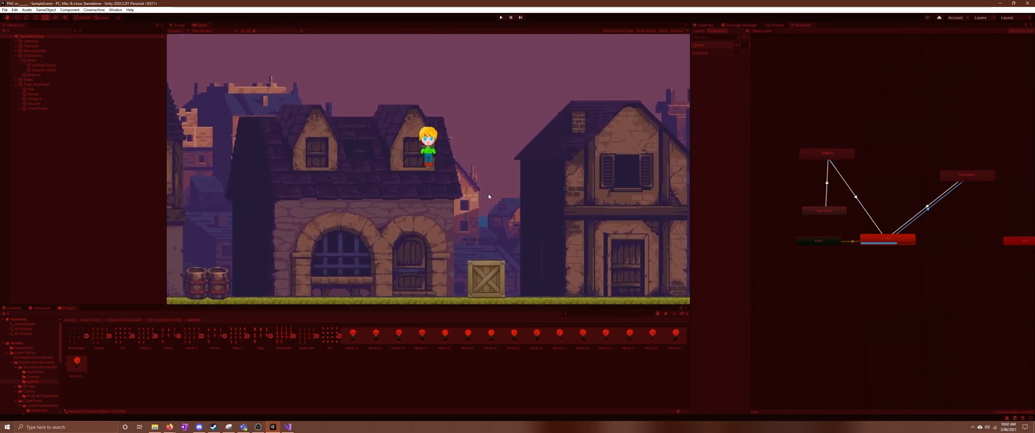
key(a)
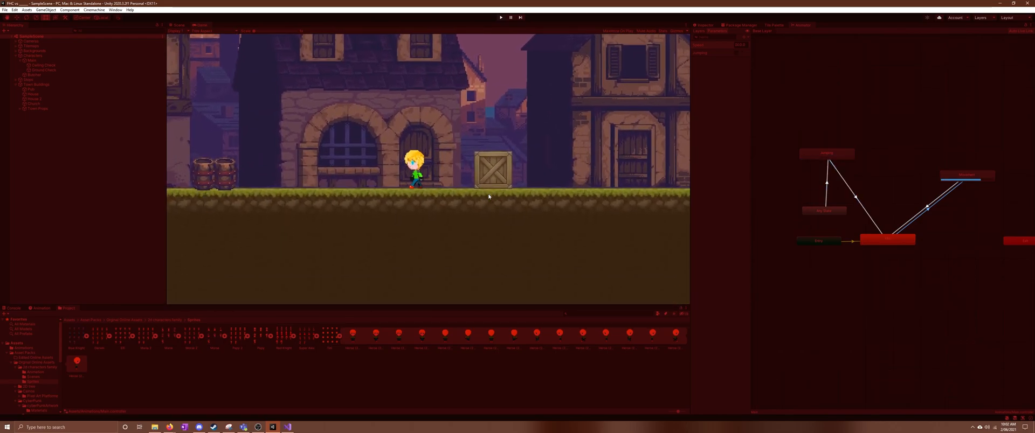
key(d)
key(space)
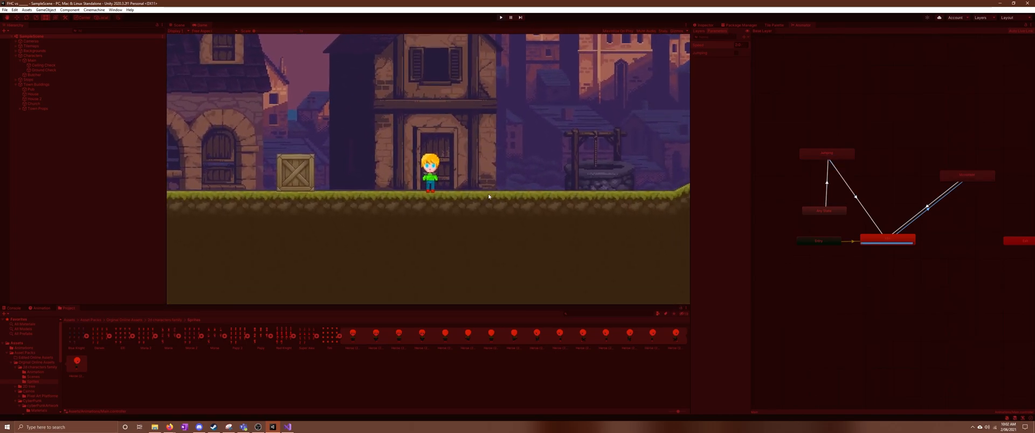
click(501, 18)
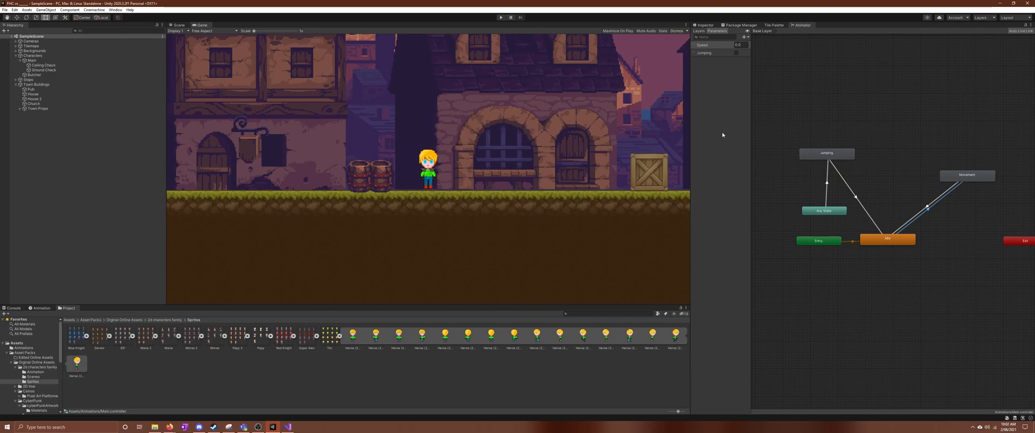
Select the Jumping state and play-test jumping on the spot while watching the Animator graph, and stop the game
right_click(826, 154)
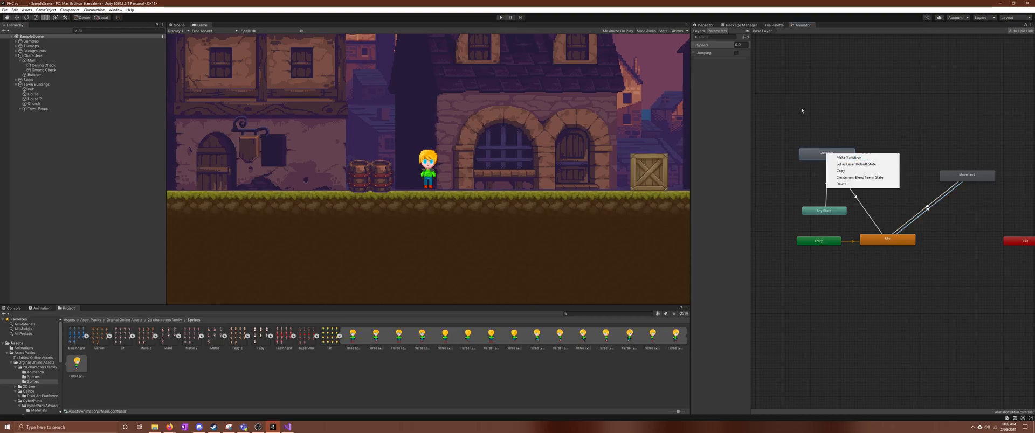
click(662, 145)
click(502, 17)
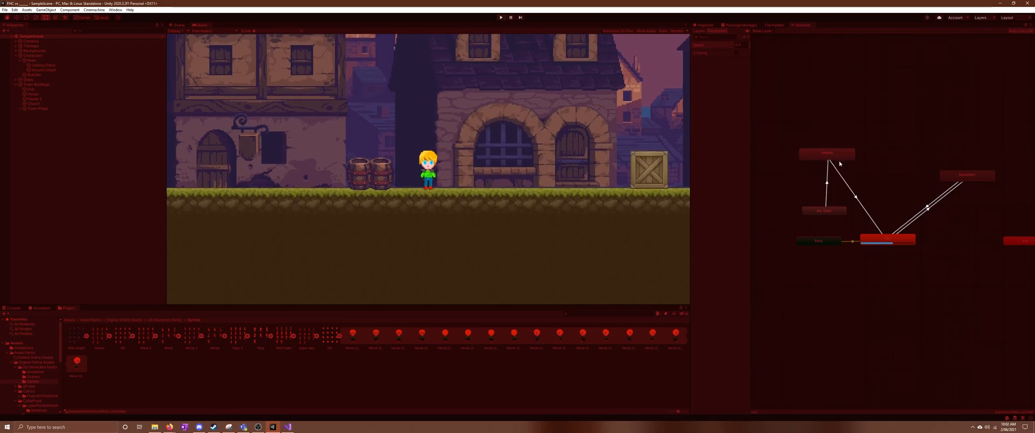
key(space)
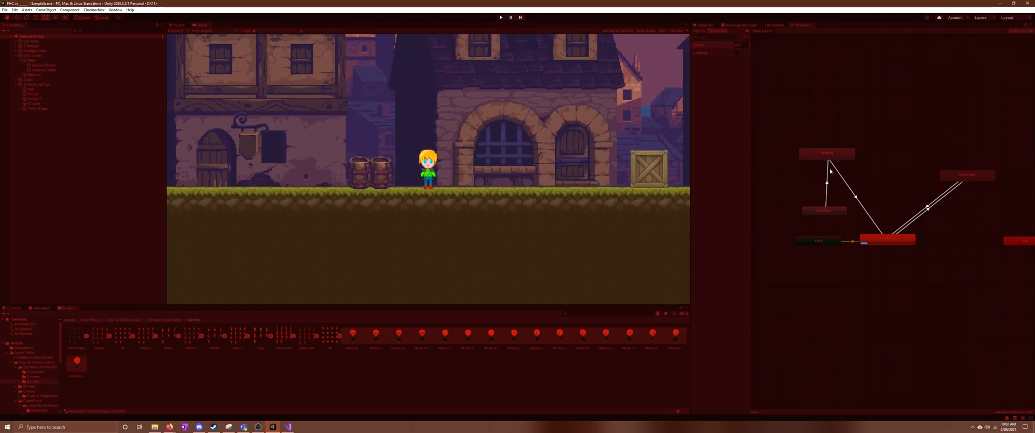
key(space)
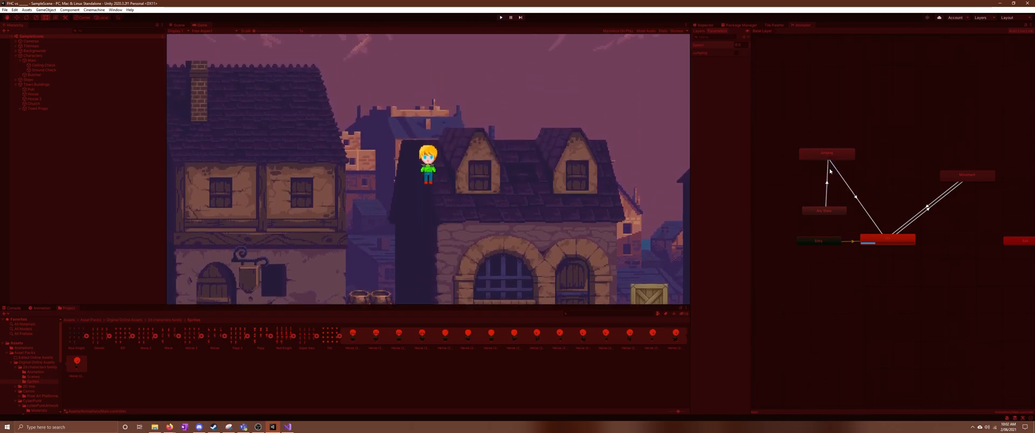
click(501, 17)
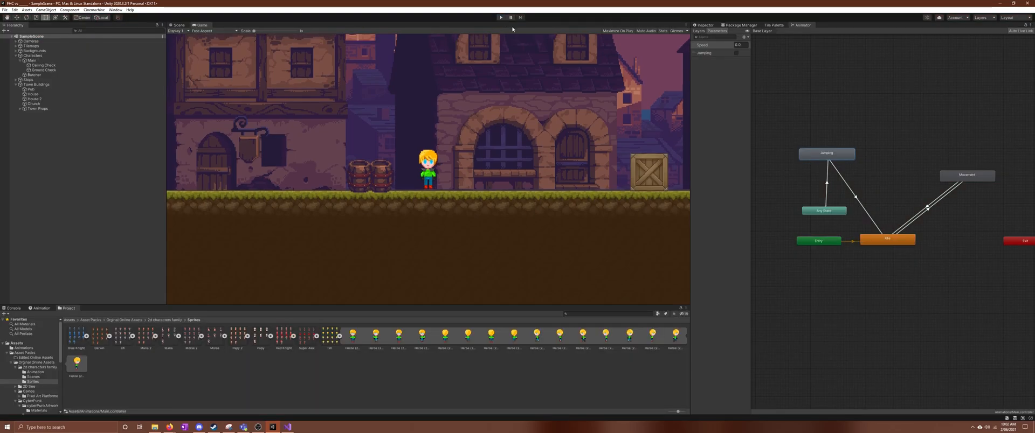
Select the Jumping -> Idle transition and show its settings in the Inspector
right_click(849, 189)
right_click(849, 190)
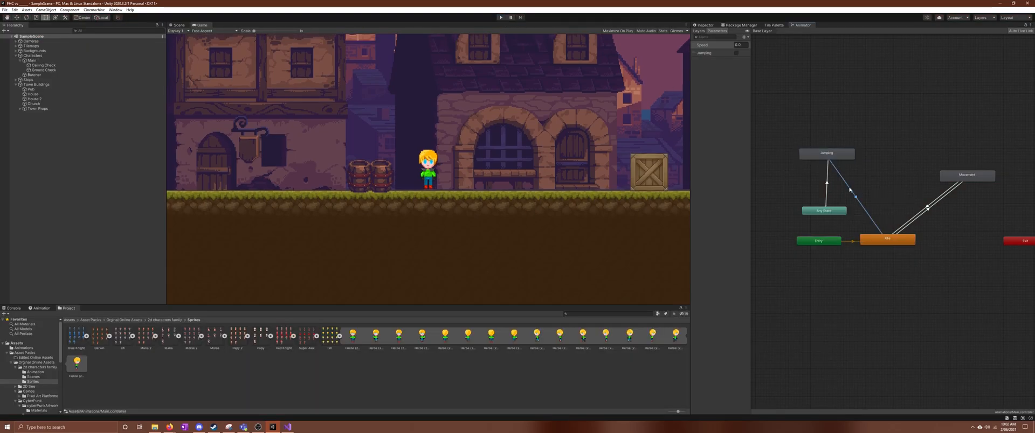
click(699, 25)
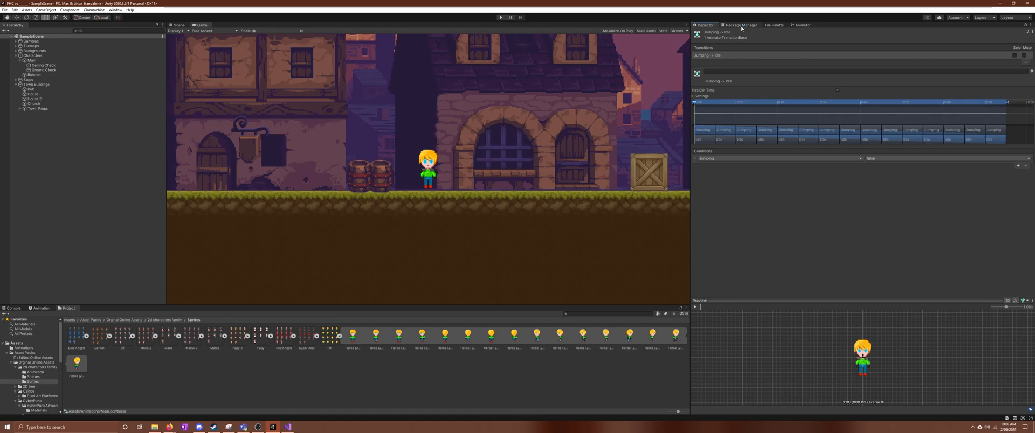
Turn off Has Exit Time on the Jumping -> Idle transition and set its Transition Duration to 0
click(694, 97)
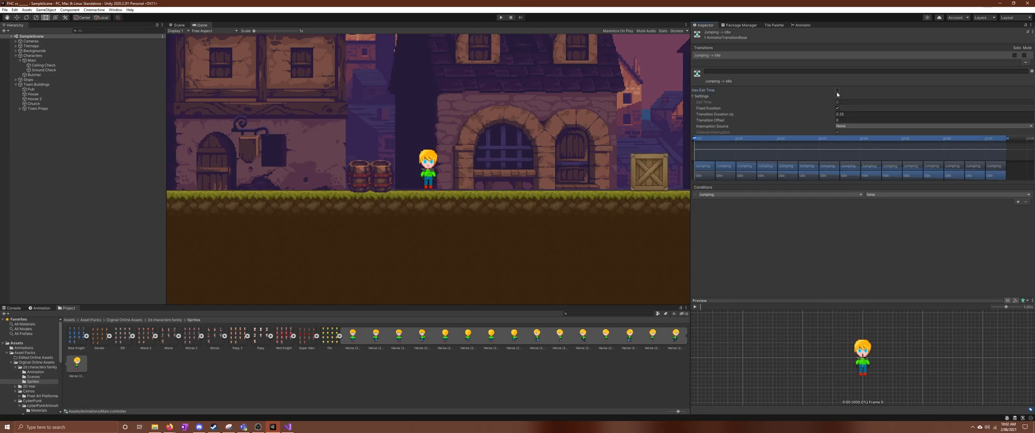
click(845, 114)
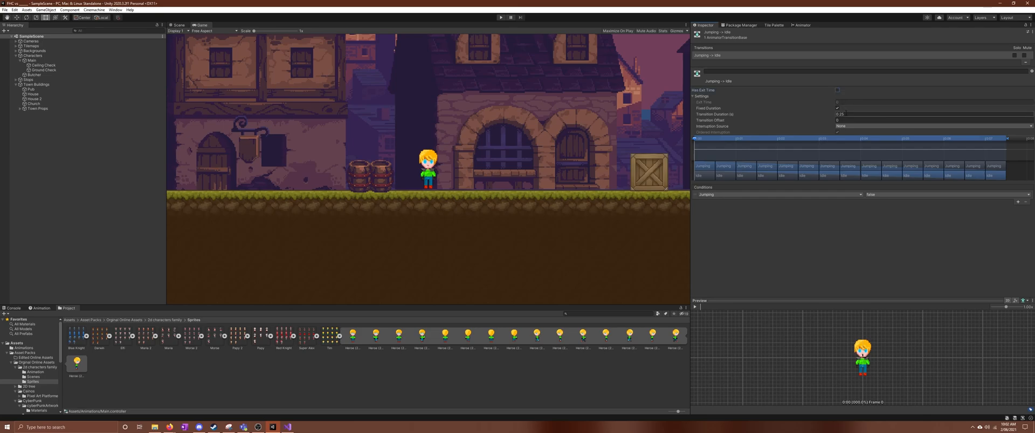
click(836, 114)
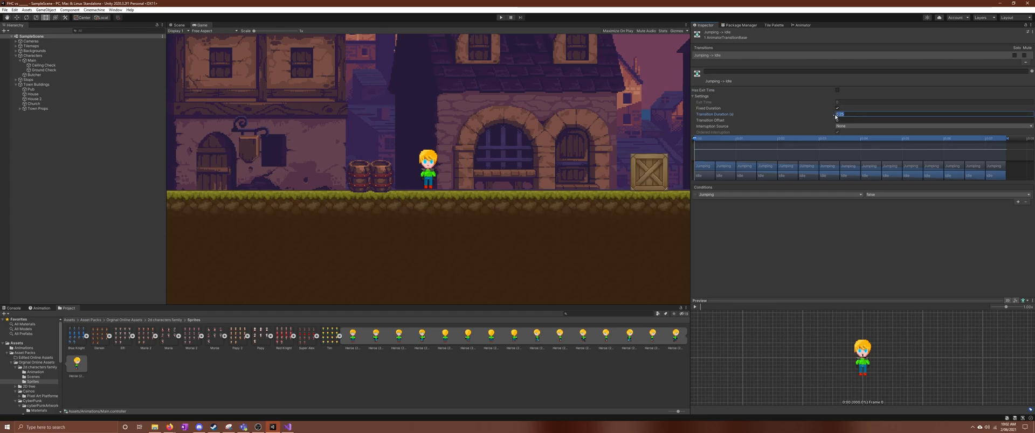
text(0)
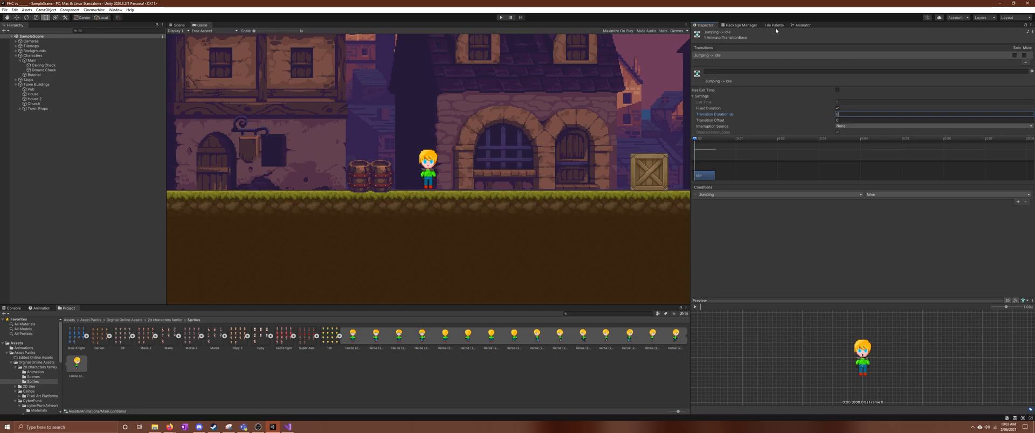
Dock the Animator window beside the Game view and show the Jumping -> Idle transition's settings in the Inspector
drag(803, 25, 226, 24)
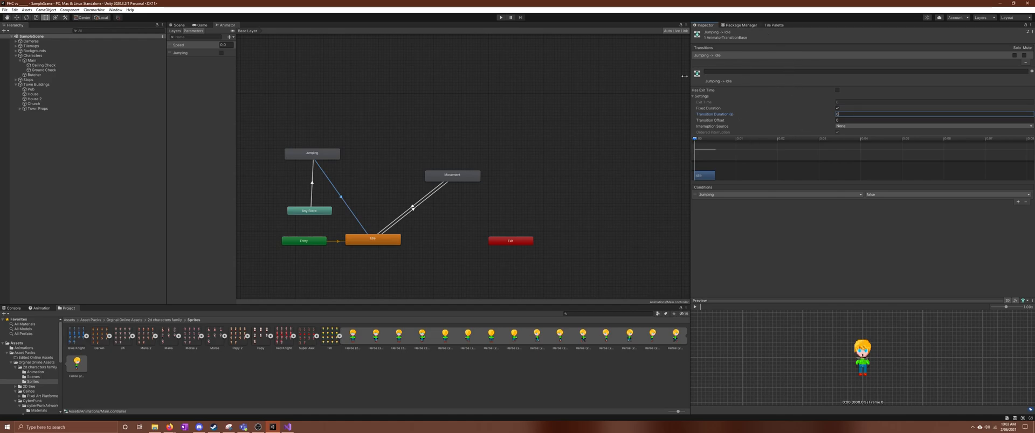
click(614, 128)
click(741, 26)
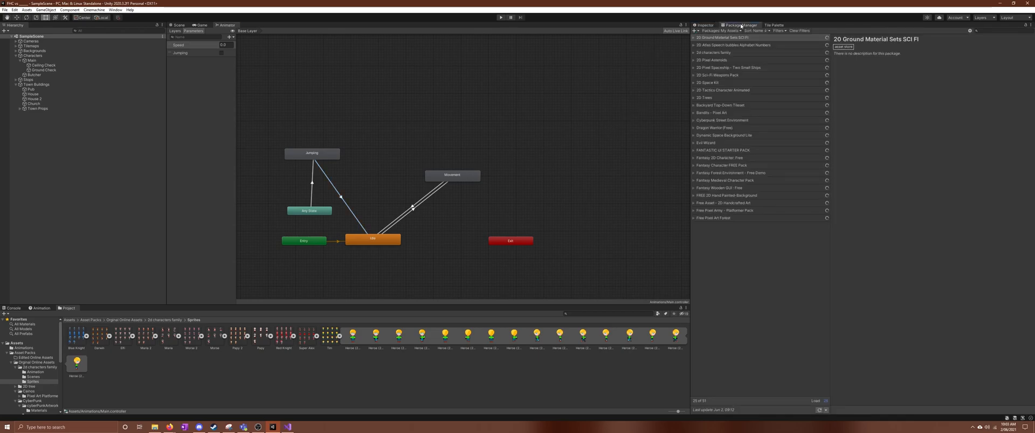
click(704, 25)
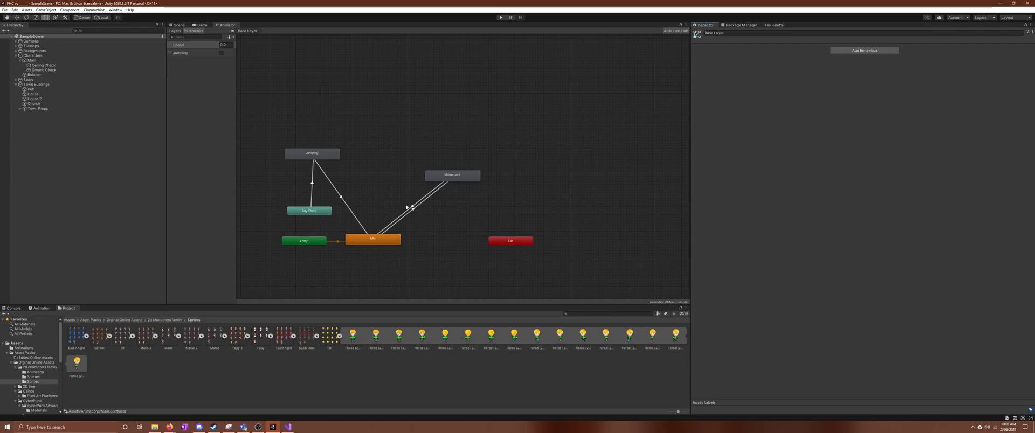
click(343, 200)
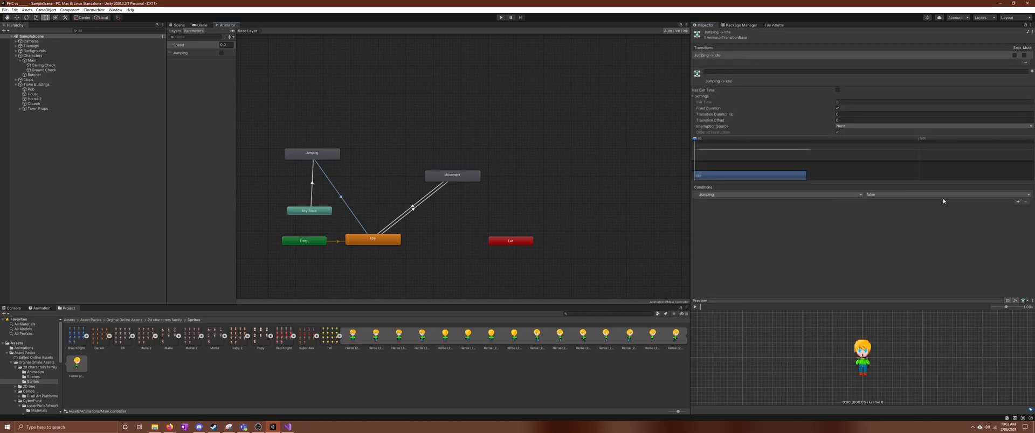
Set the Transition Duration of the Any State -> Jumping transition to 0
click(311, 195)
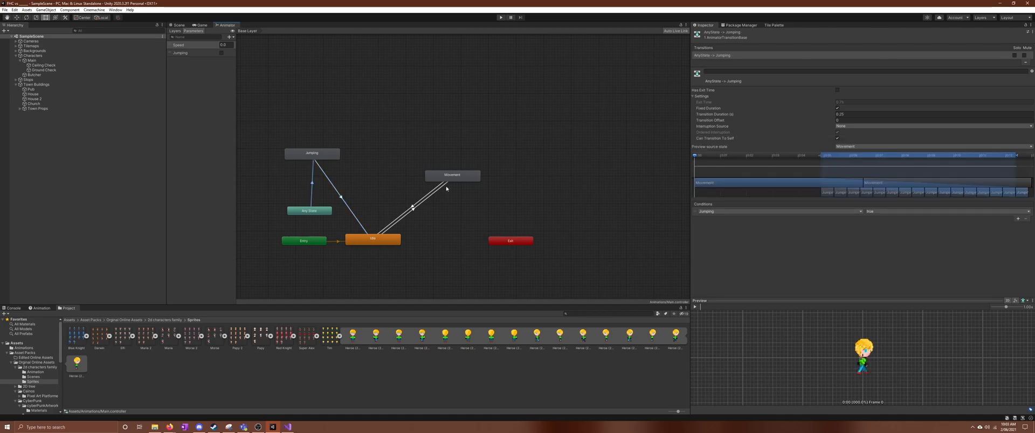
click(851, 114)
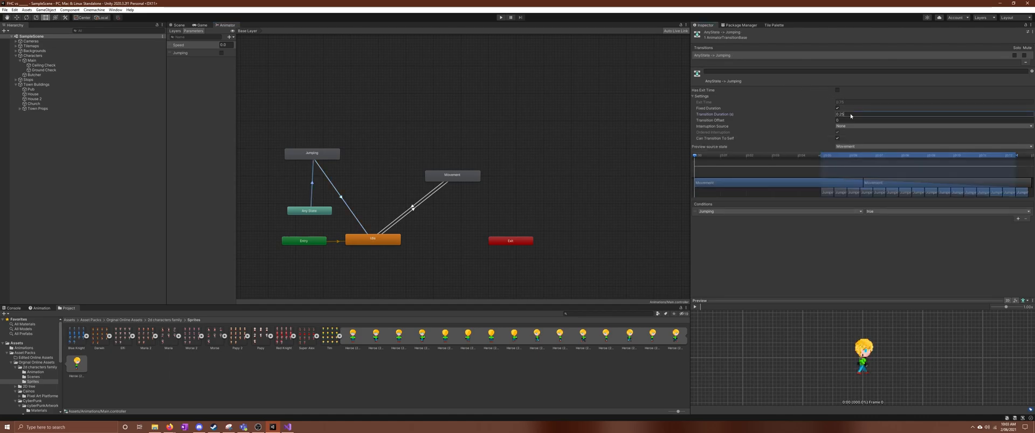
double_click(849, 115)
text(0)
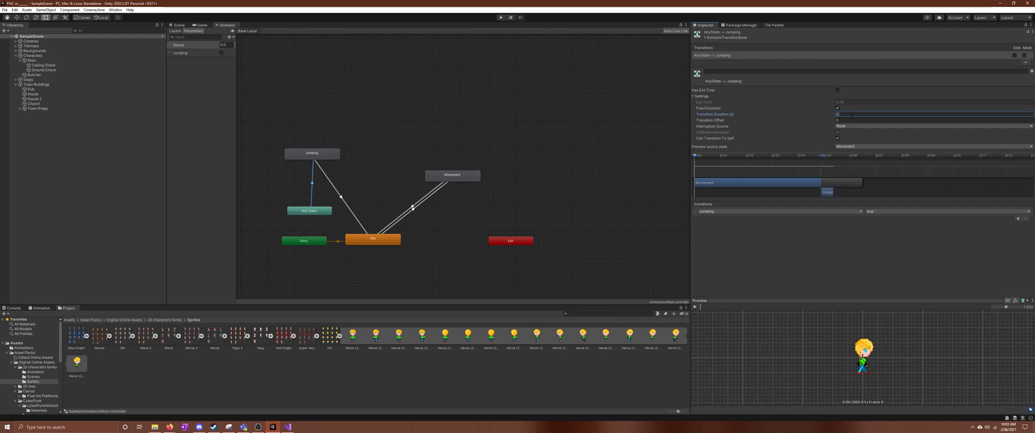
click(647, 166)
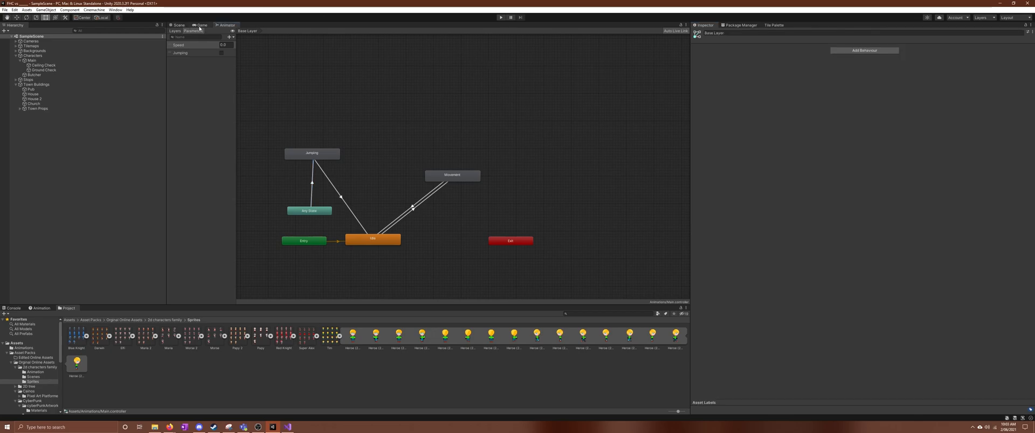
Dock the Animator window back beside the Inspector and play-test jumping on the spot while watching the state graph
drag(231, 28, 736, 25)
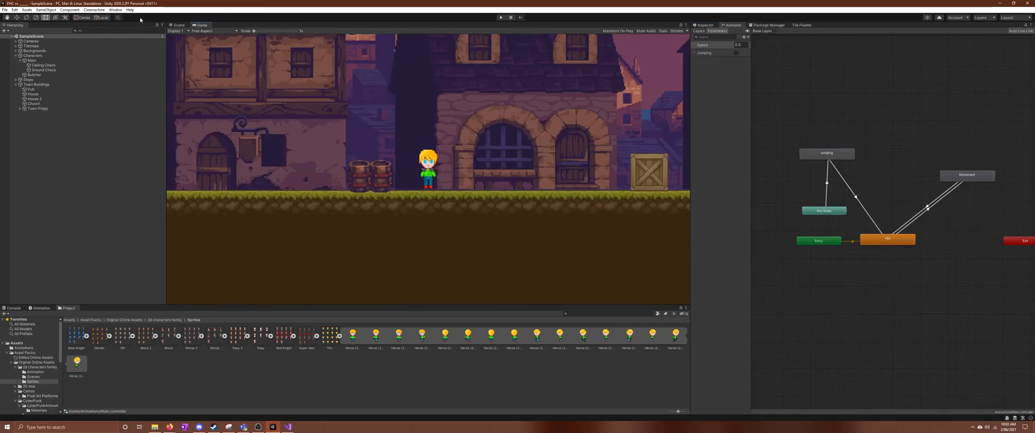
click(500, 18)
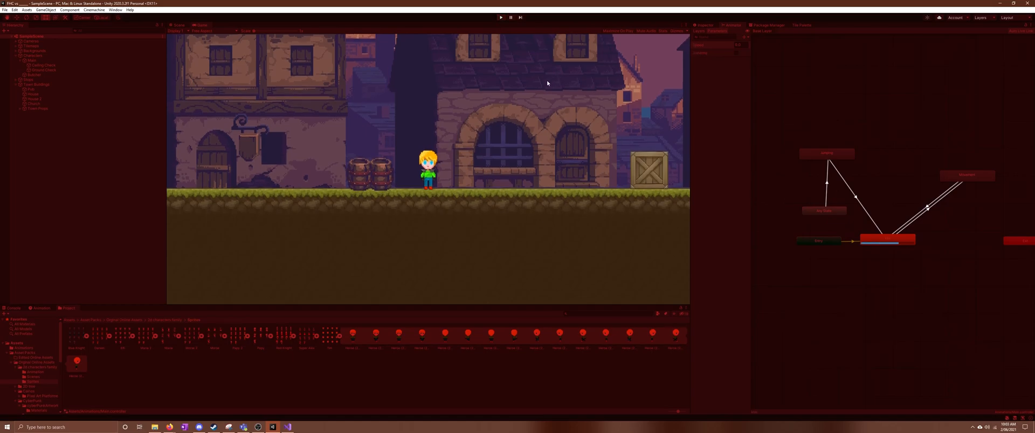
key(space)
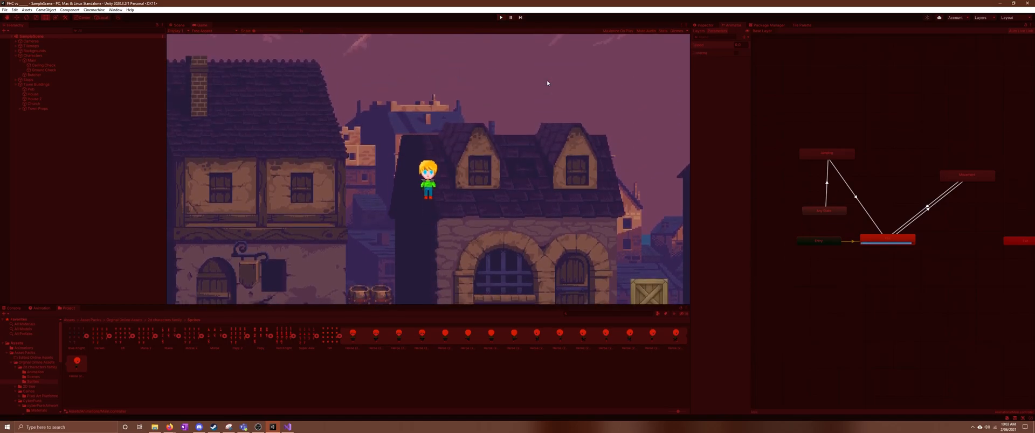
key(space)
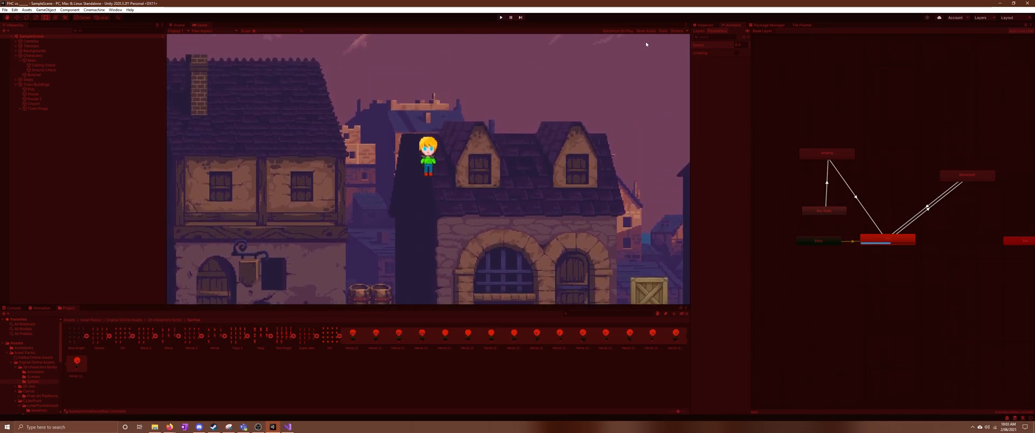
key(space)
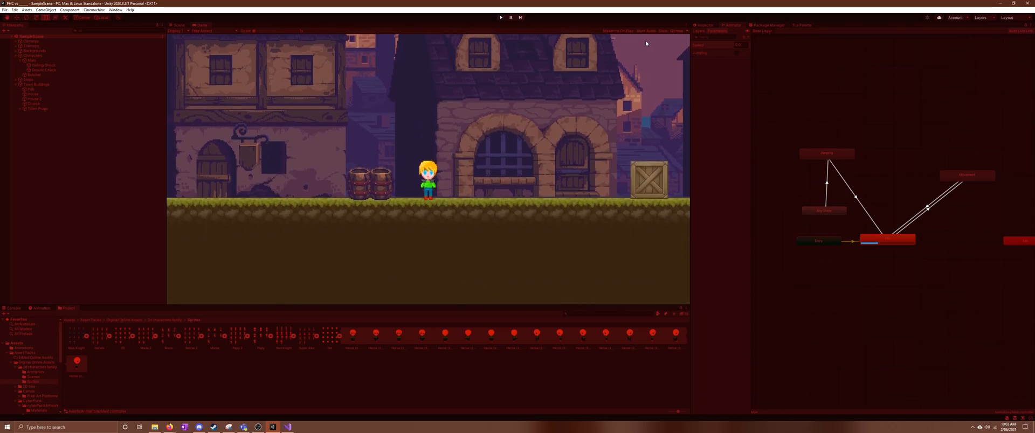
Play-test walking in both directions combined with jumping while watching the Animator's active states, and stop the game
key(Right)
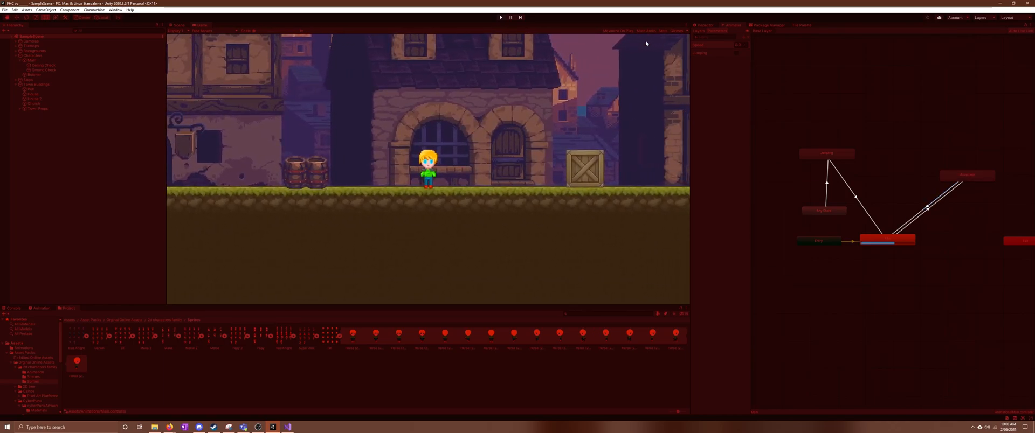
key(Left)
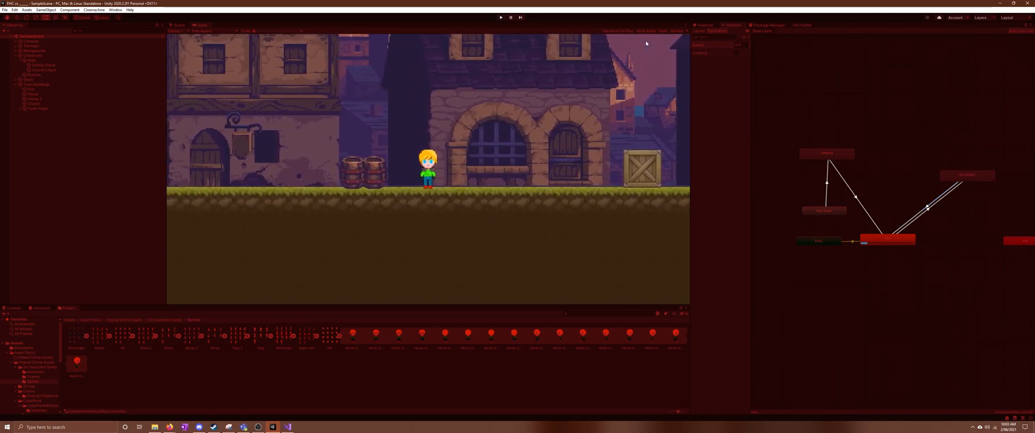
key(Right)
key(space)
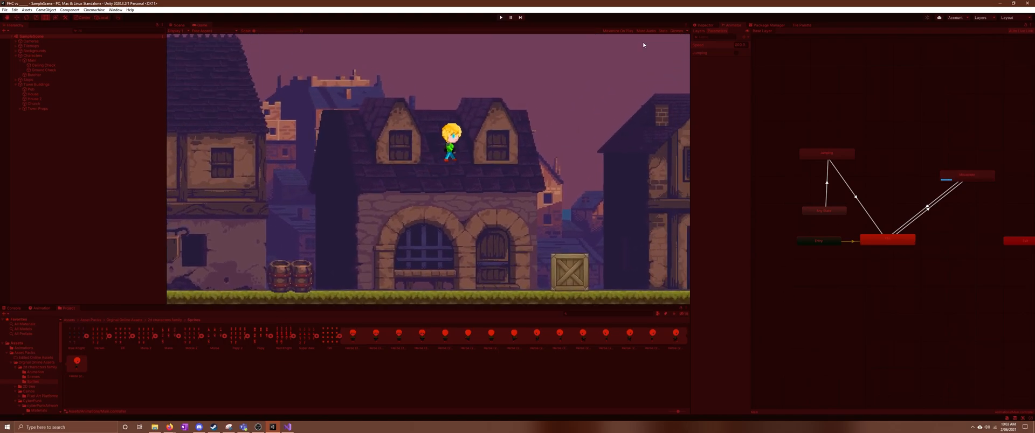
key(Left)
key(Left)
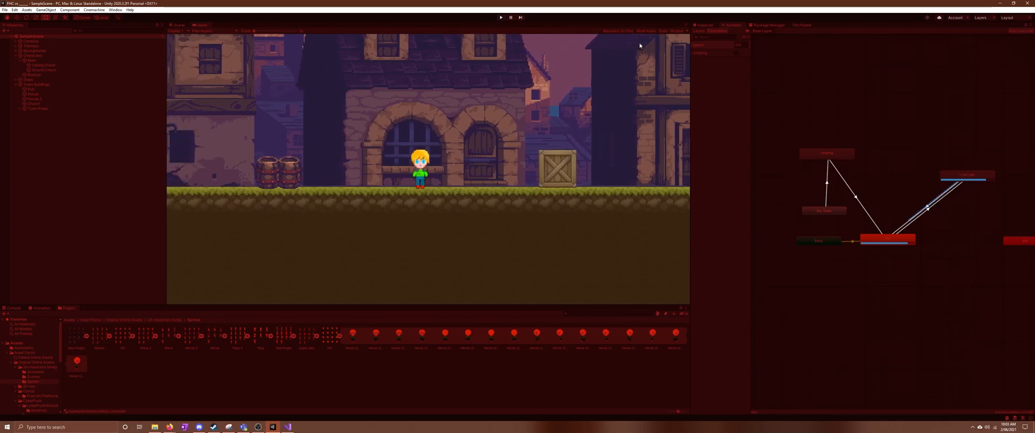
key(space)
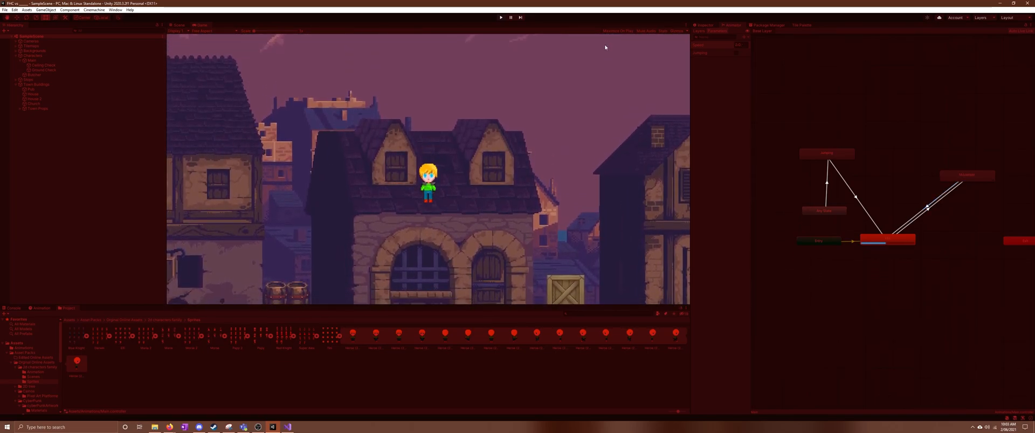
key(space)
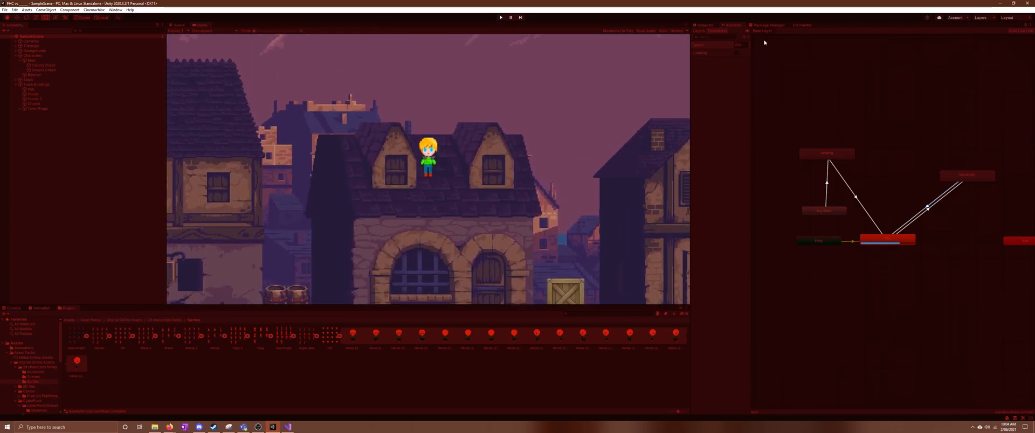
click(501, 17)
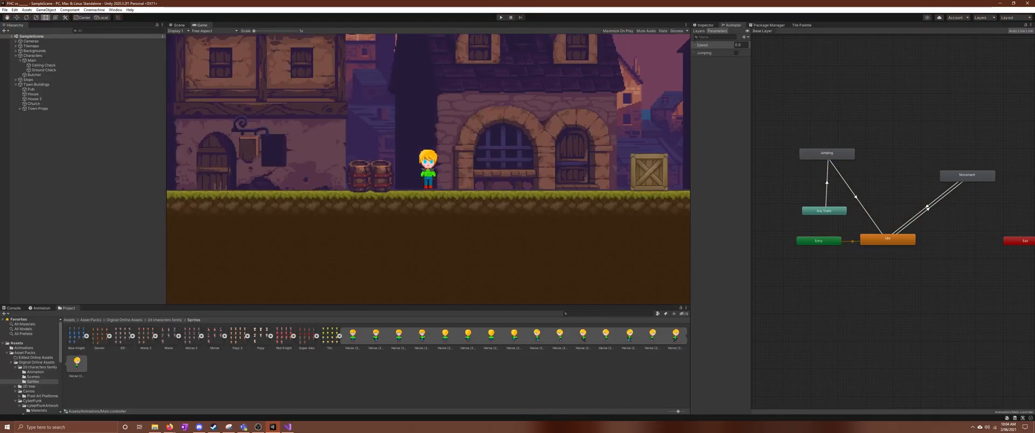
Inspect the Jumping state's motion and transition settings, and return to the Animator graph
click(815, 152)
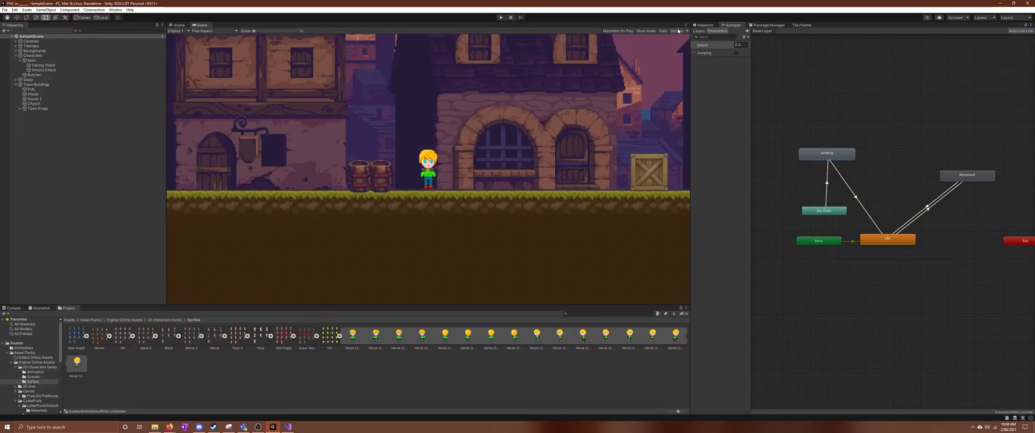
click(702, 25)
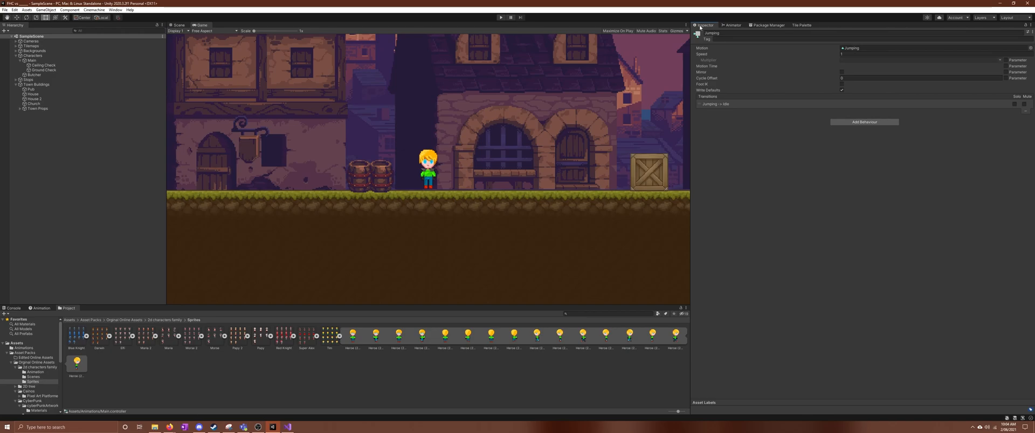
click(731, 25)
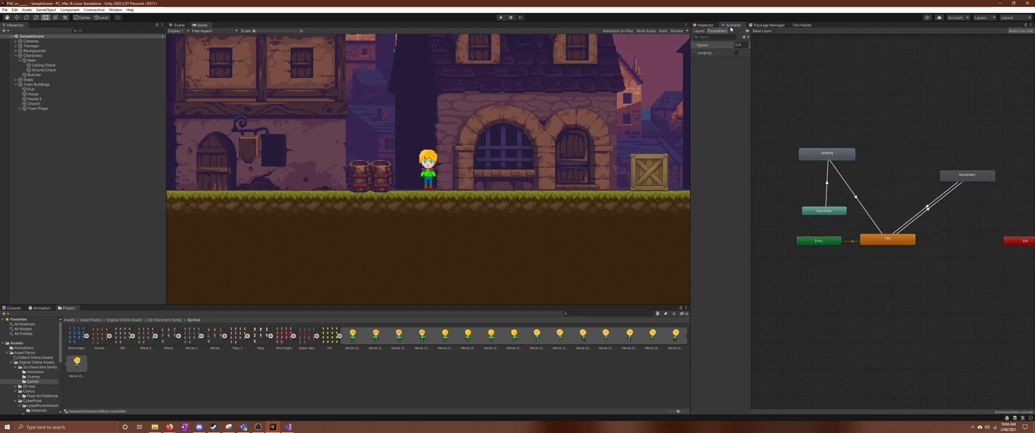
Turn off Fixed Duration on the Any State -> Jumping transition
click(827, 179)
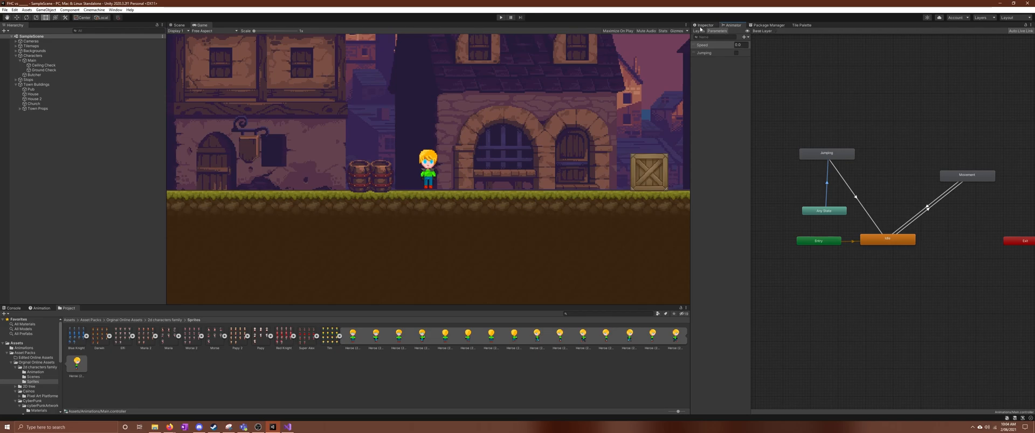
click(712, 25)
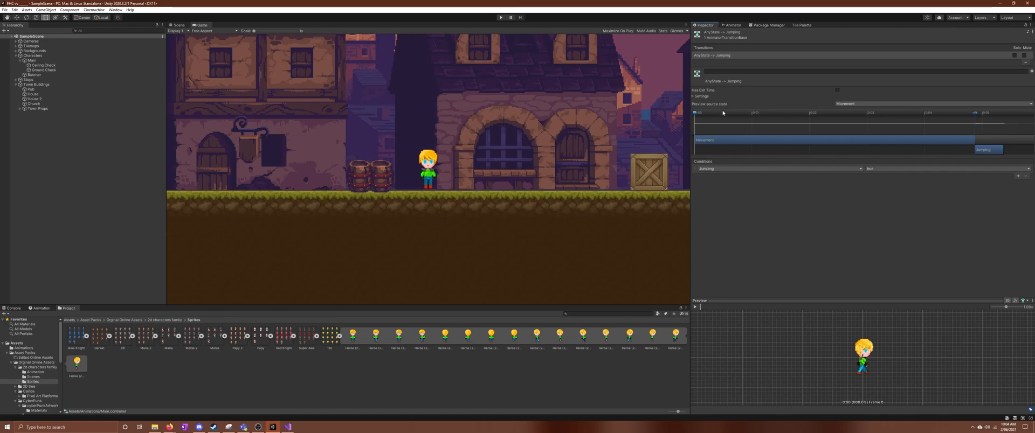
click(694, 95)
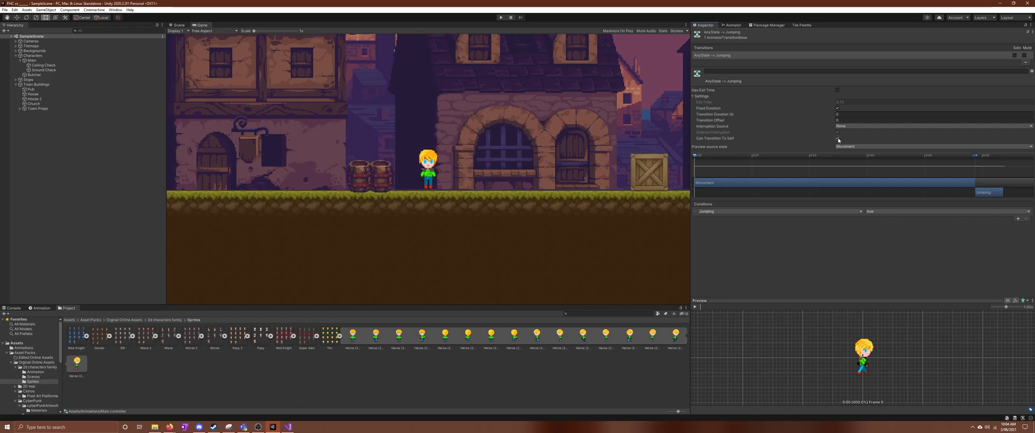
click(838, 109)
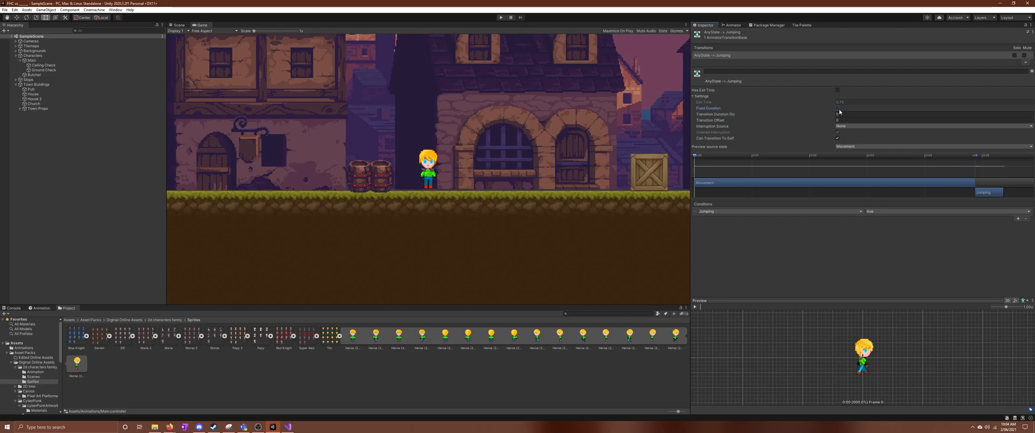
Play-test jumping on the spot with the Animator's state graph displayed
click(502, 18)
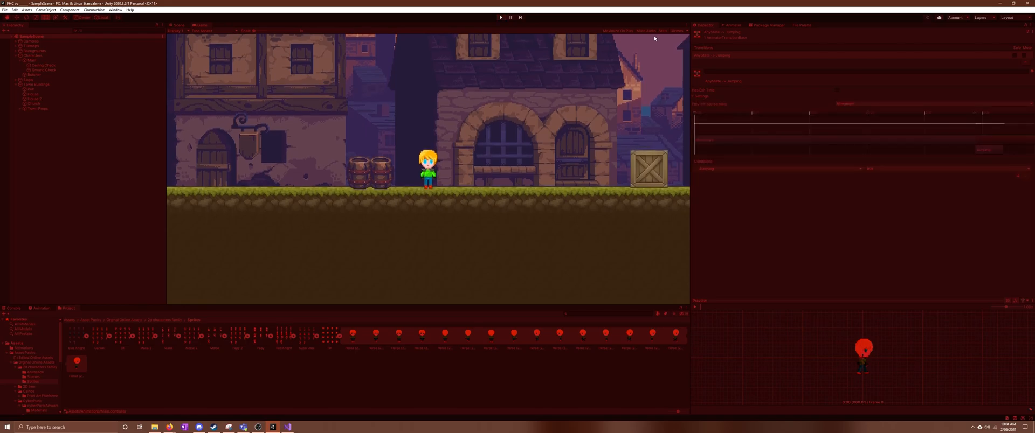
key(space)
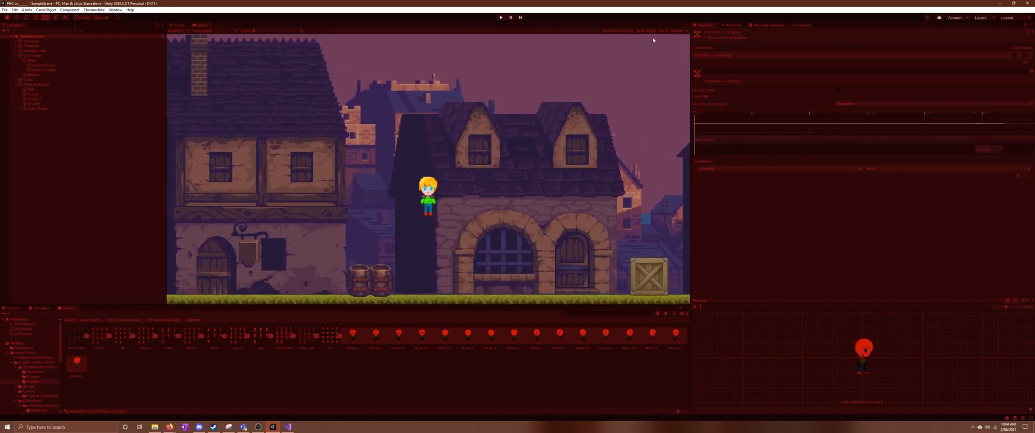
click(733, 26)
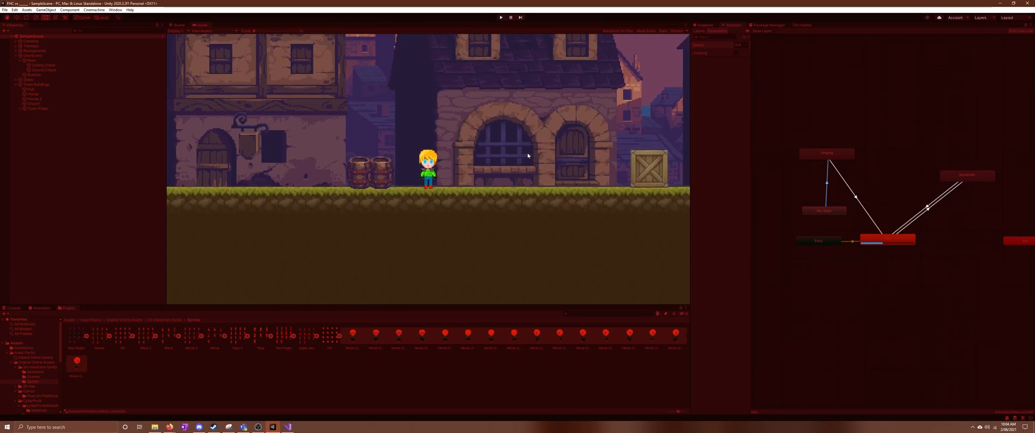
key(space)
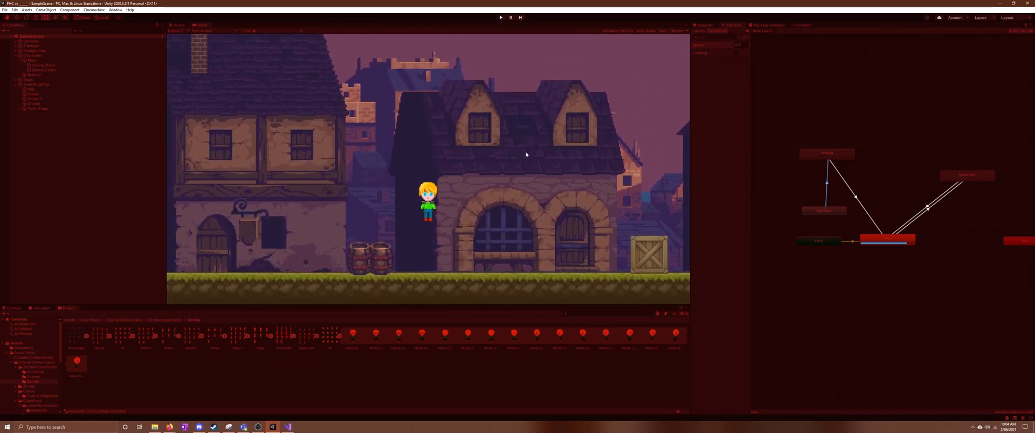
key(space)
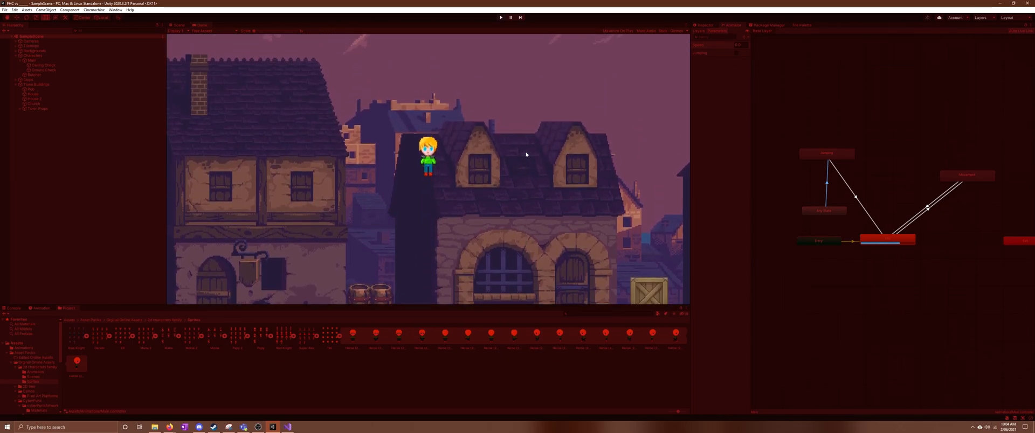
Play-test walking right combined with jumps while watching the Animator's active states, and stop the game
key(d)
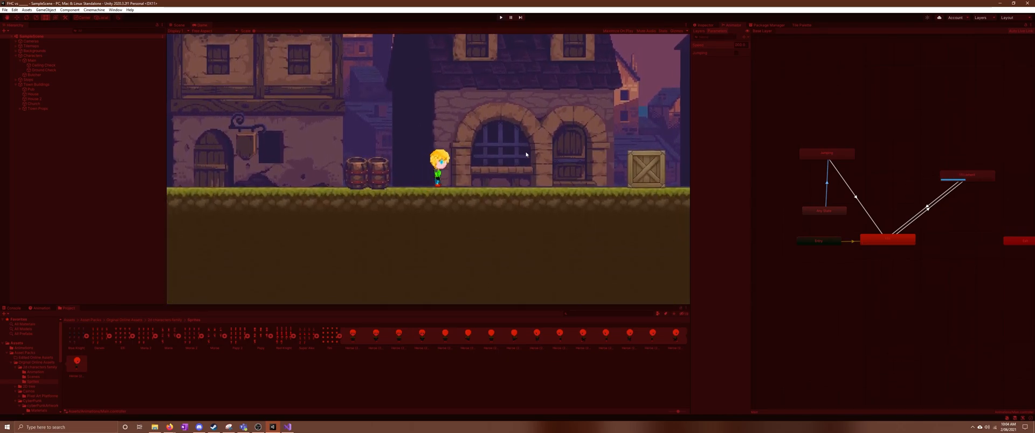
key(space)
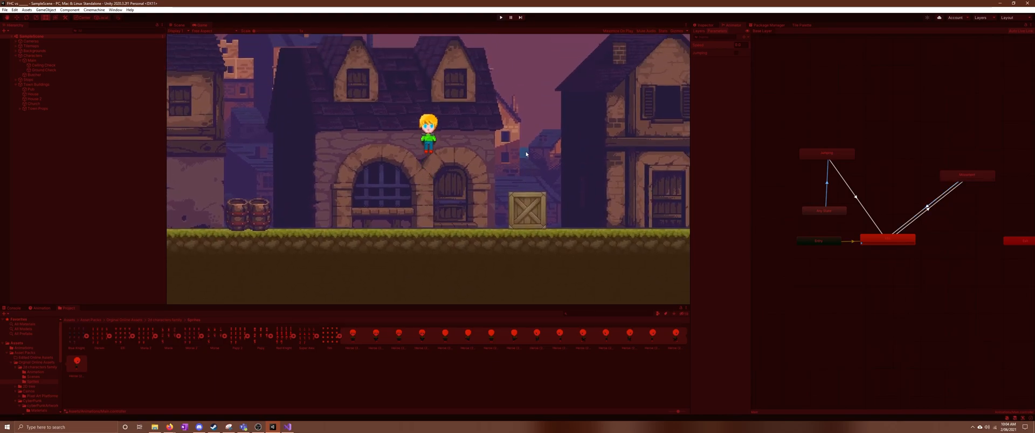
key(d)
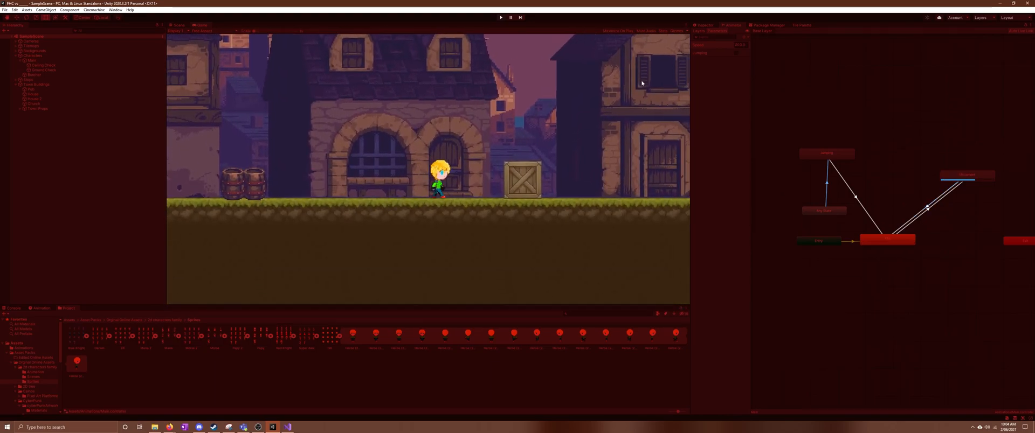
key(space)
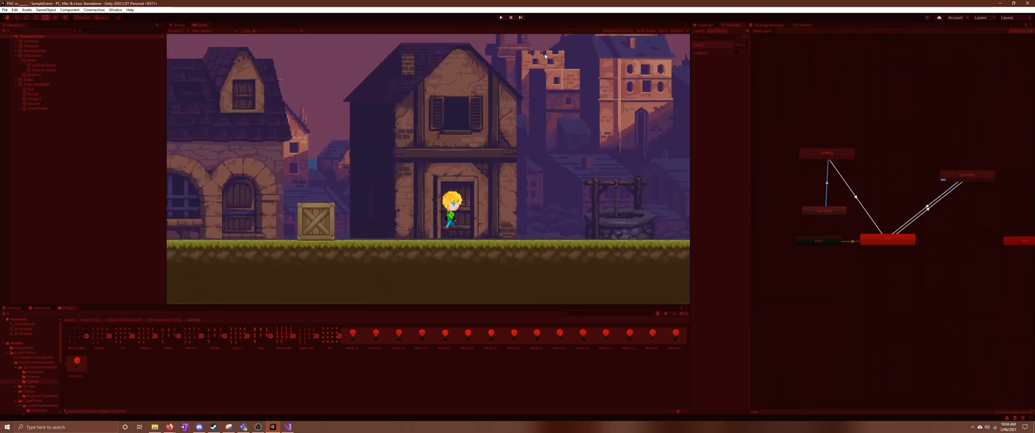
key(ctrl+p)
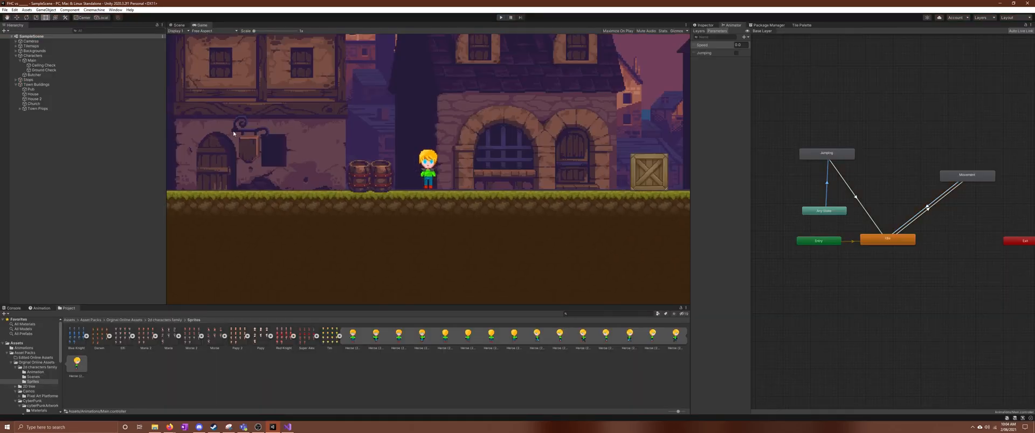
Inspect the Jumping -> Idle transition's settings and condition
click(833, 155)
right_click(833, 155)
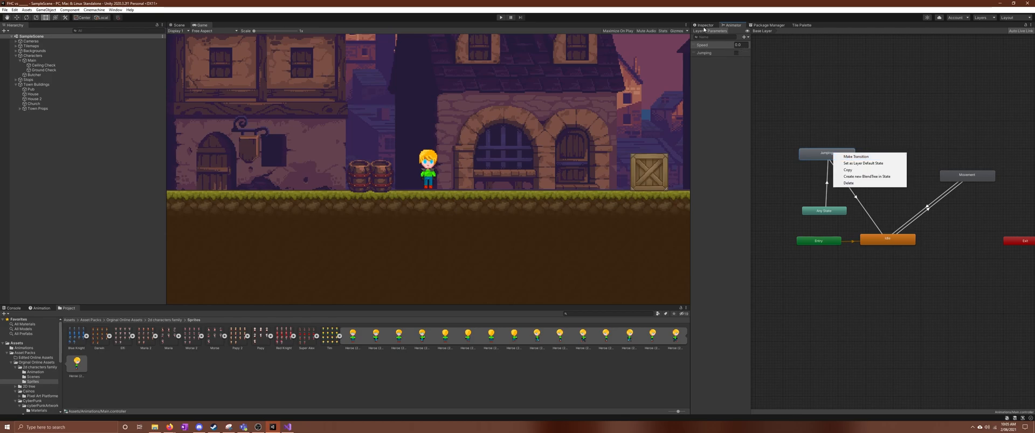
click(910, 233)
click(867, 218)
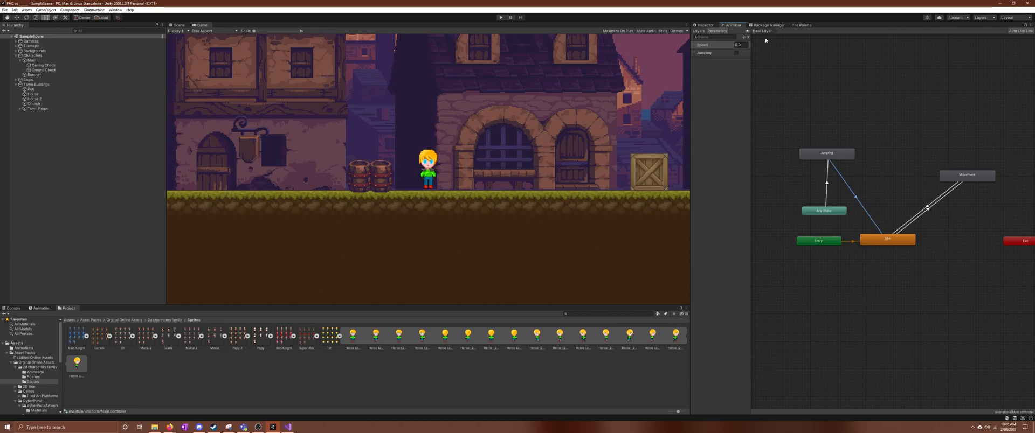
click(703, 25)
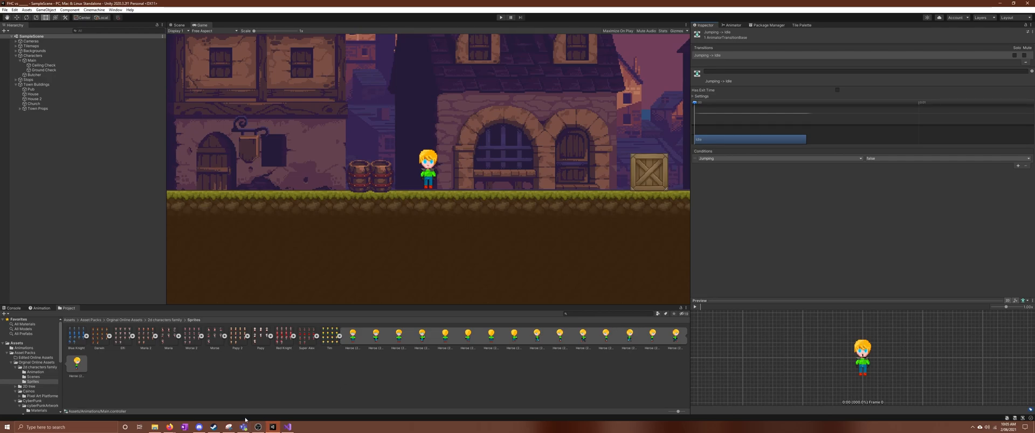
In Visual Studio, move playerAnimator.SetBool("Jumping", false) from OnCollisionExit2D to above onGround = true in OnCollisionEnter2D, and save the script
click(287, 427)
click(377, 271)
scroll(377, 267, down, 2)
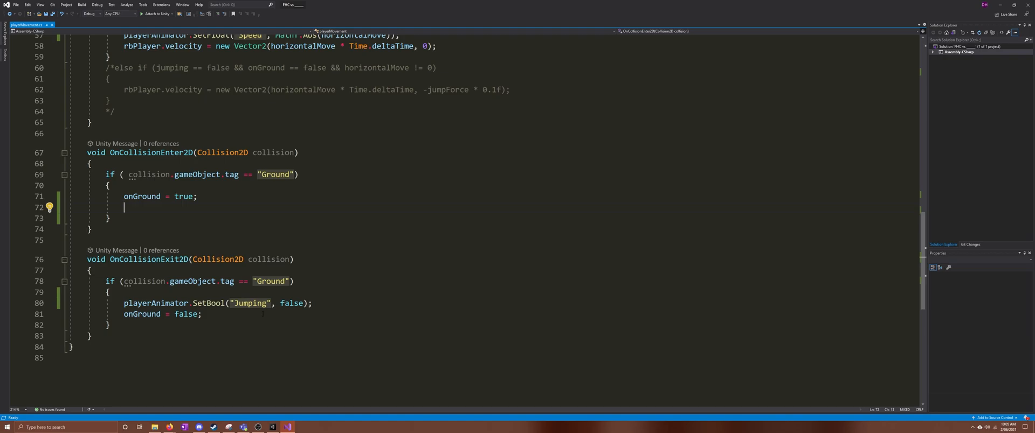
drag(327, 303, 123, 303)
key(ctrl+c)
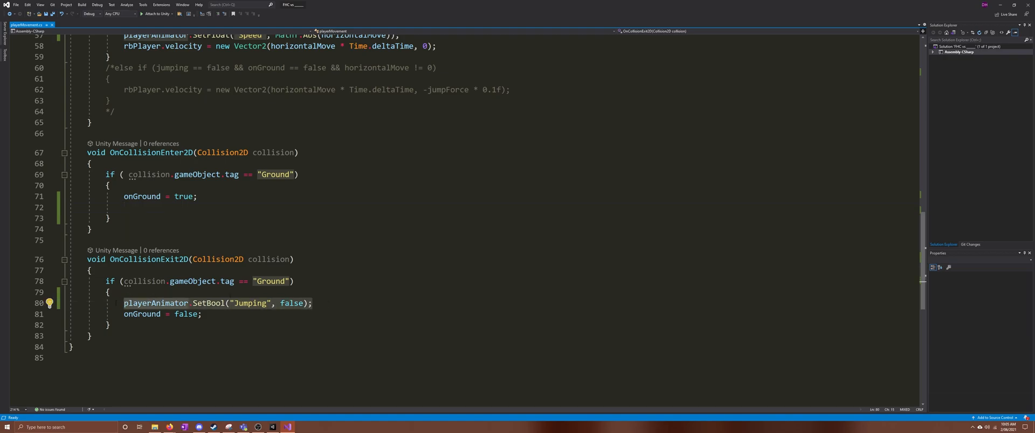
key(Delete)
click(123, 187)
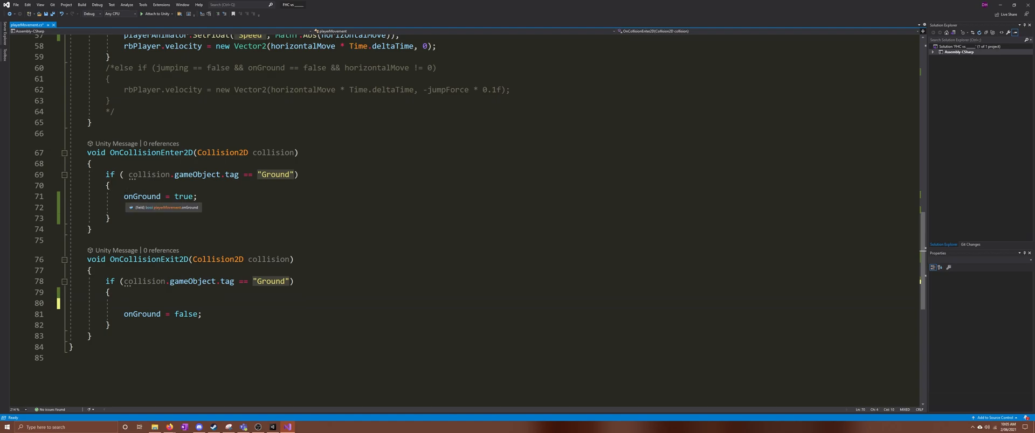
key(Return)
key(ctrl+v)
click(113, 303)
key(ctrl+s)
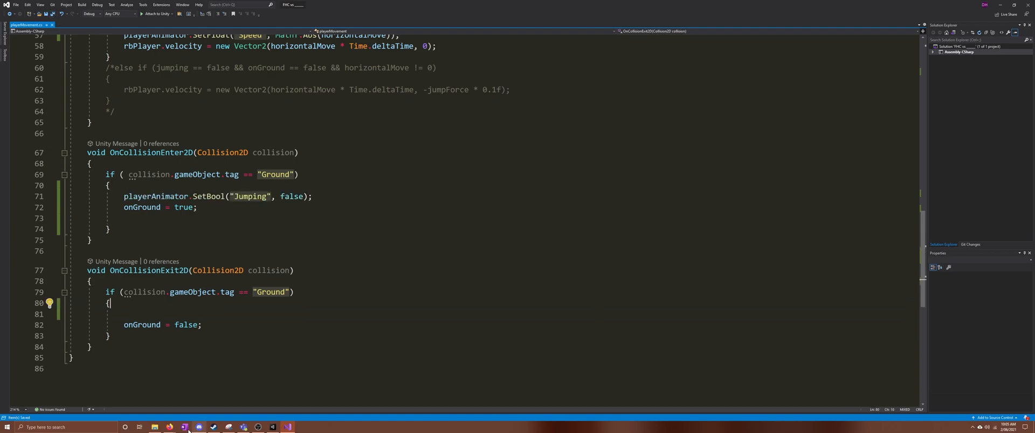
Return to Unity and run the game beside the Animator graph, testing a jump on the spot and one while walking right
mouse_move(167, 428)
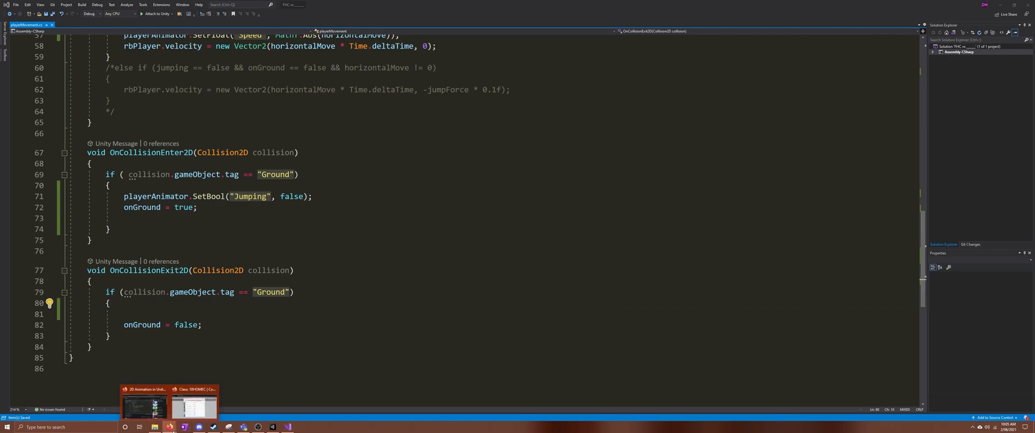
click(273, 427)
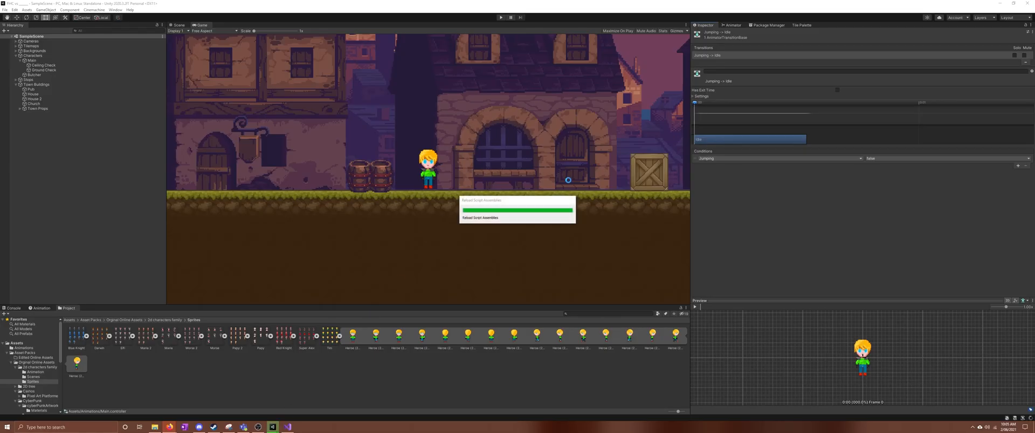
click(734, 26)
click(500, 17)
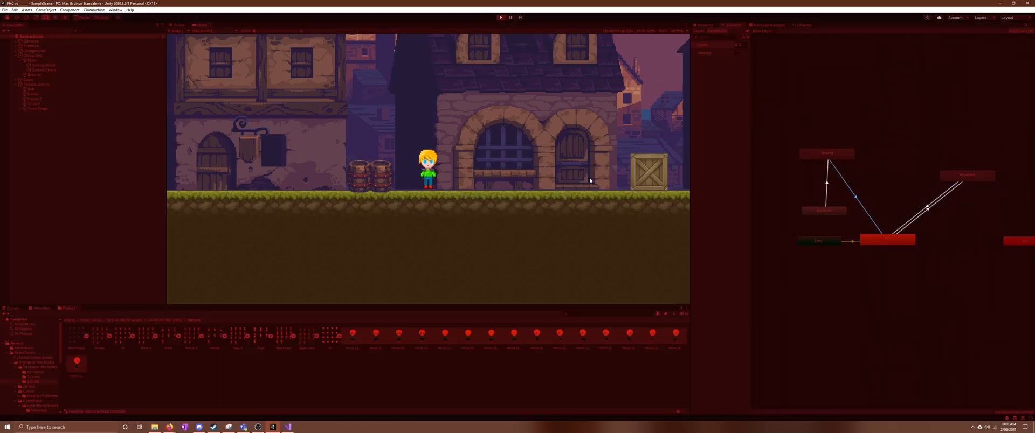
key(space)
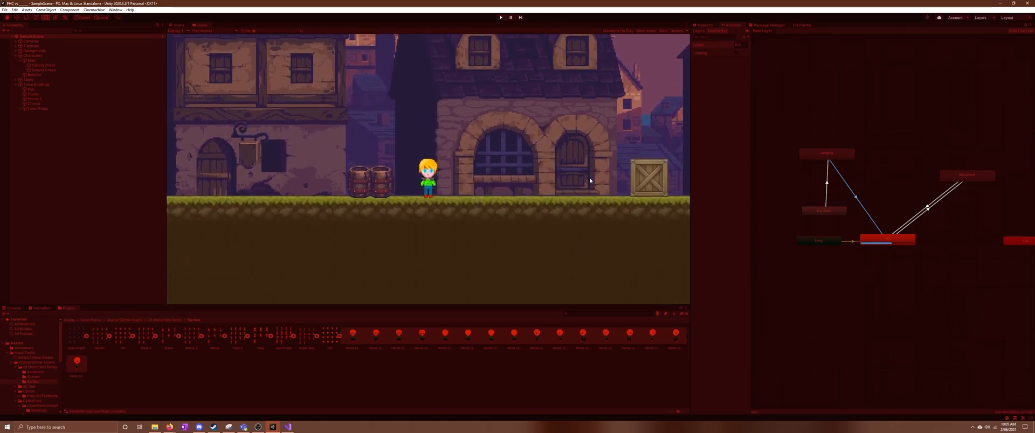
key(Right)
key(space)
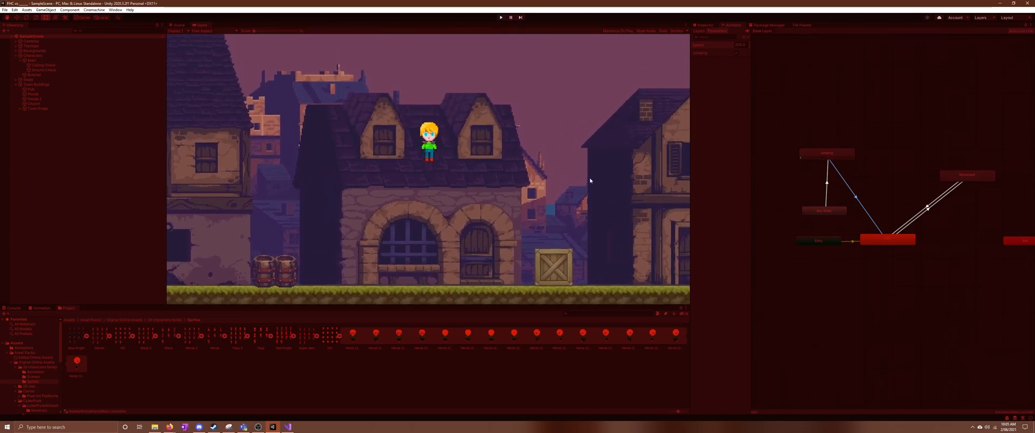
Play-test further jumps while walking left and right, watching the Jumping, Movement and Idle states in the graph
key(space)
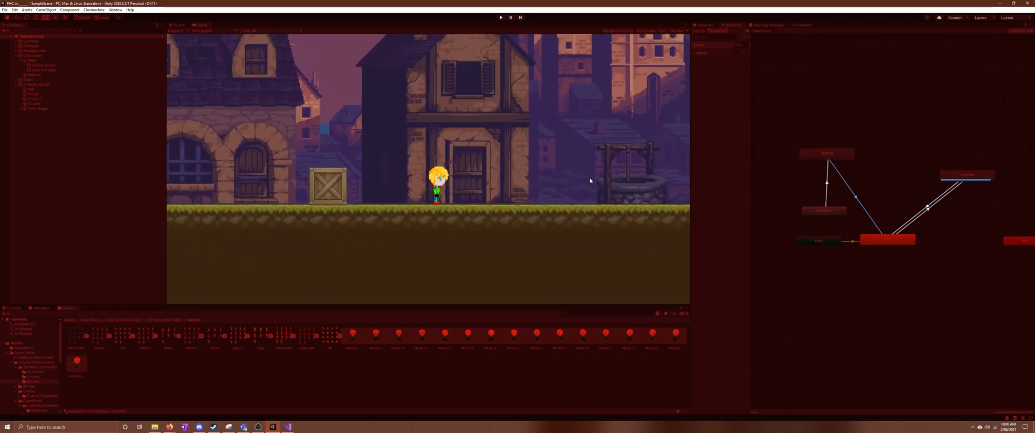
key(Left)
key(space)
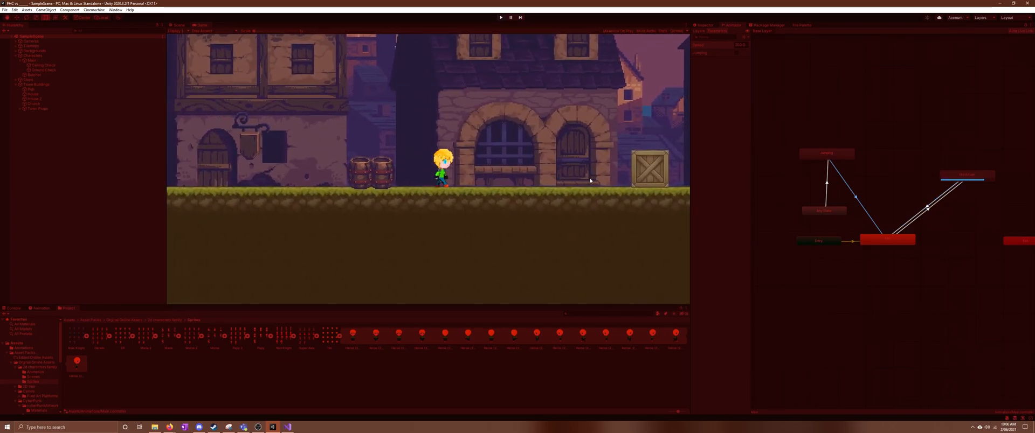
key(space)
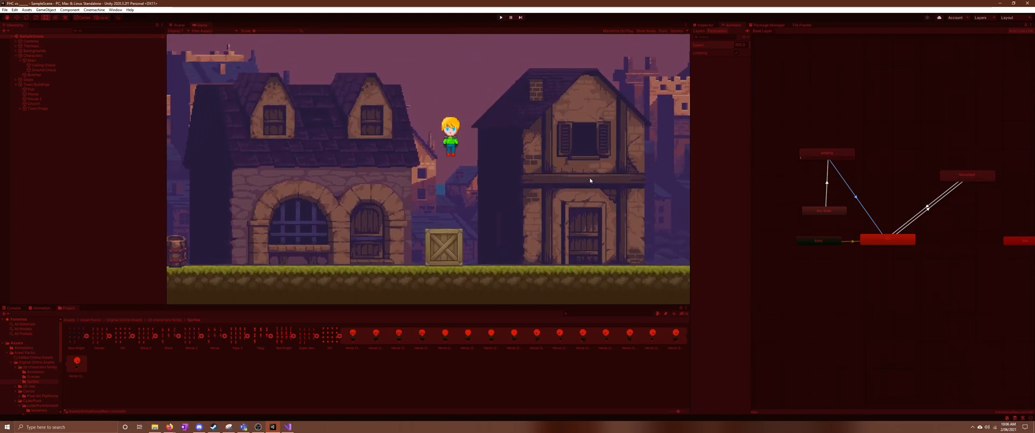
key(Right)
key(space)
key(Left)
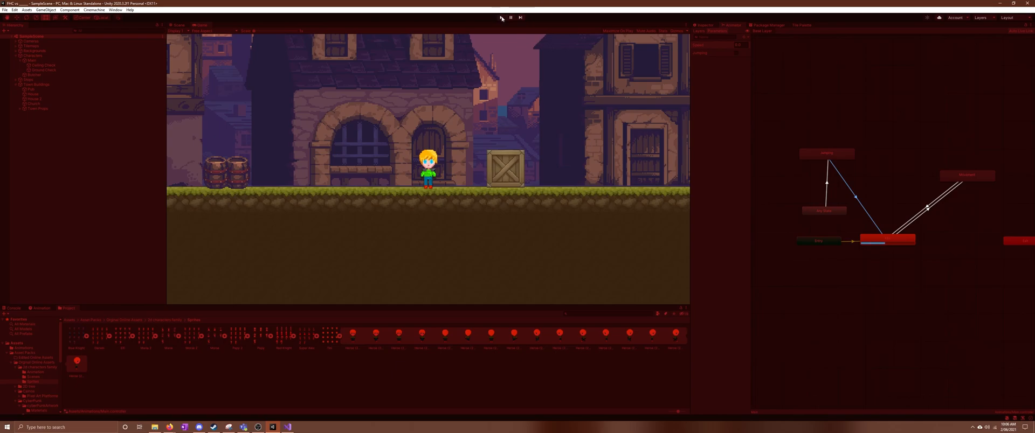
Play-test further jumps while walking right and left beside the Animator graph, and stop the game
key(d)
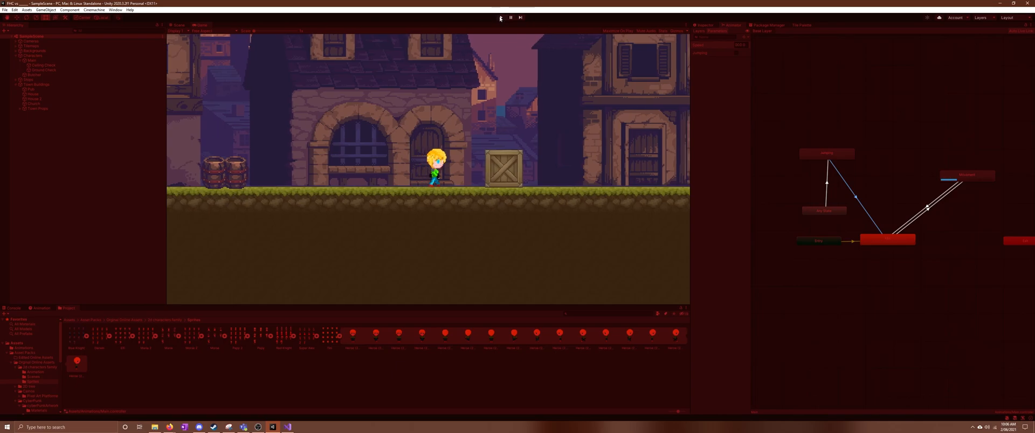
key(space)
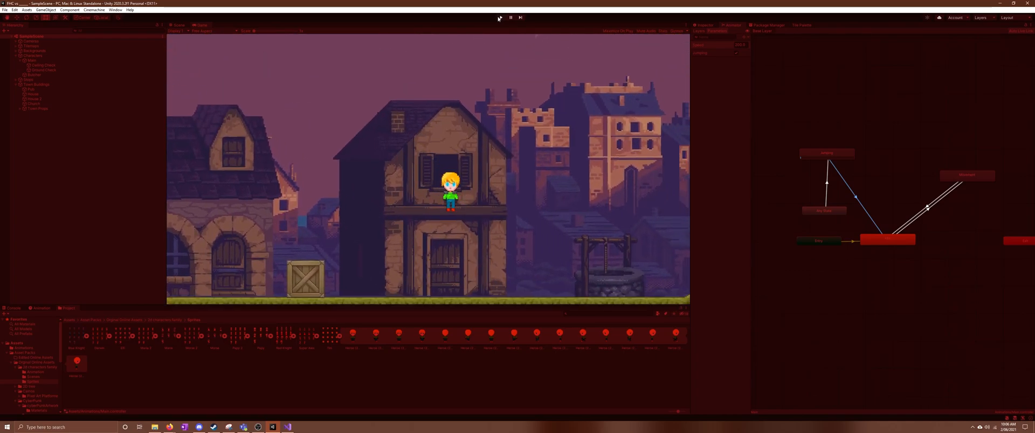
key(space)
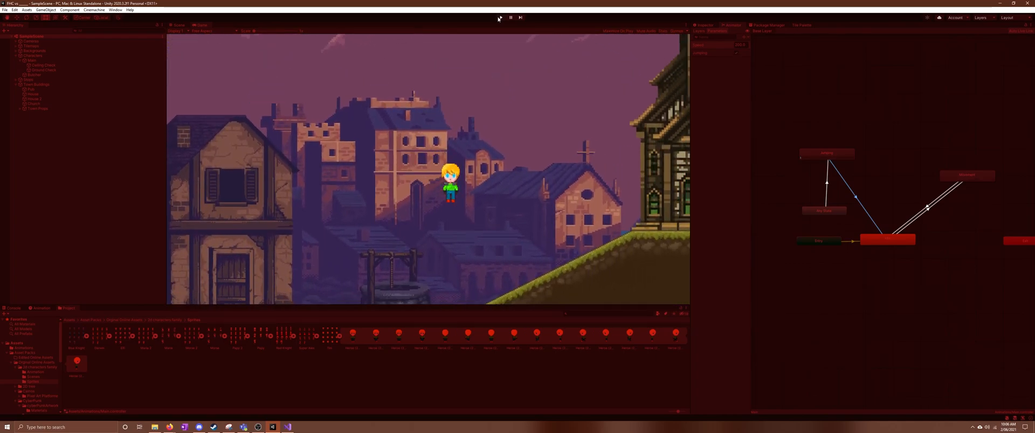
key(a)
key(space)
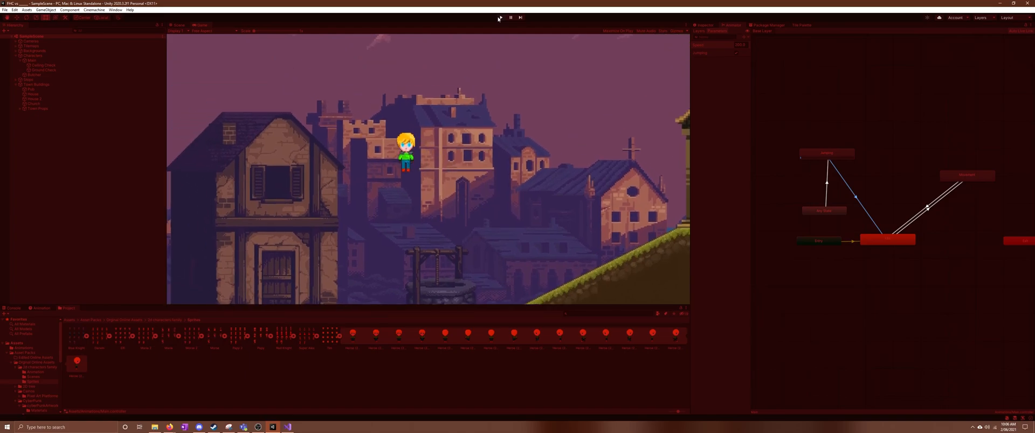
key(a)
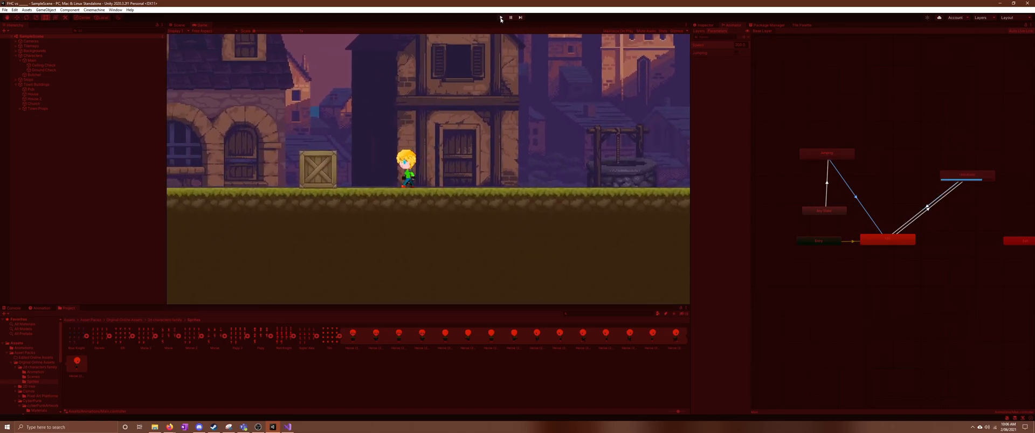
key(space)
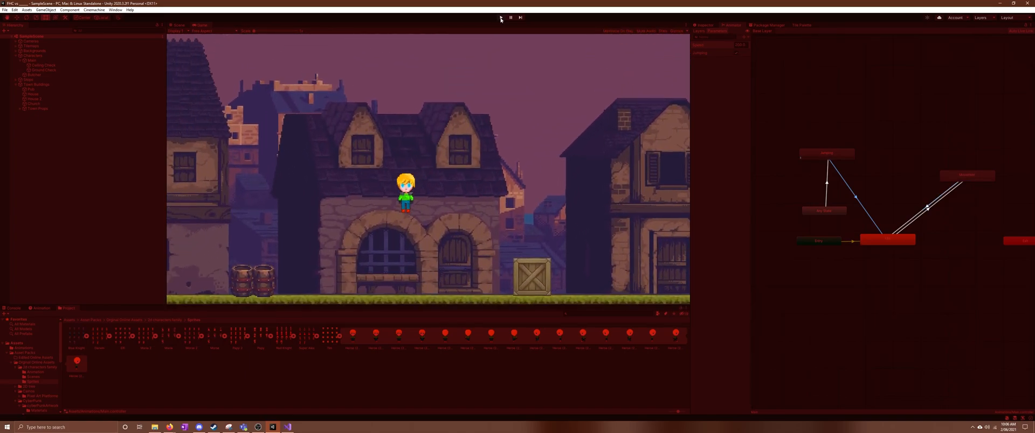
key(space)
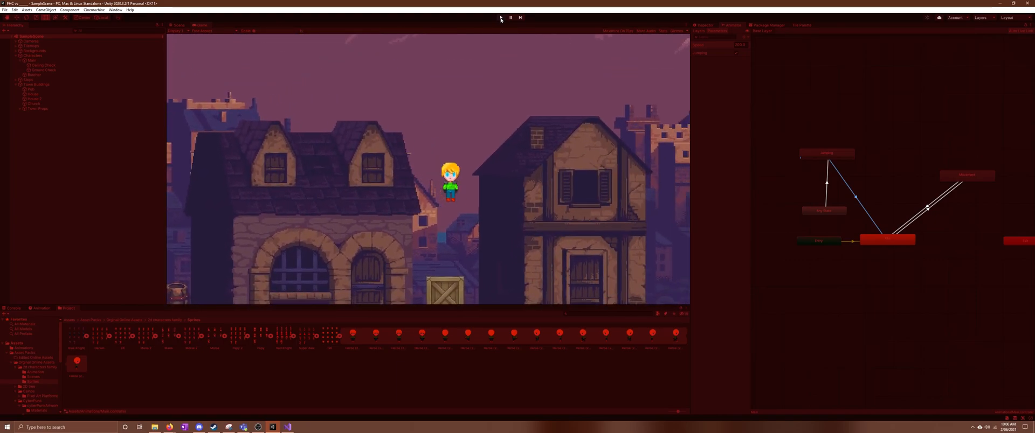
key(space)
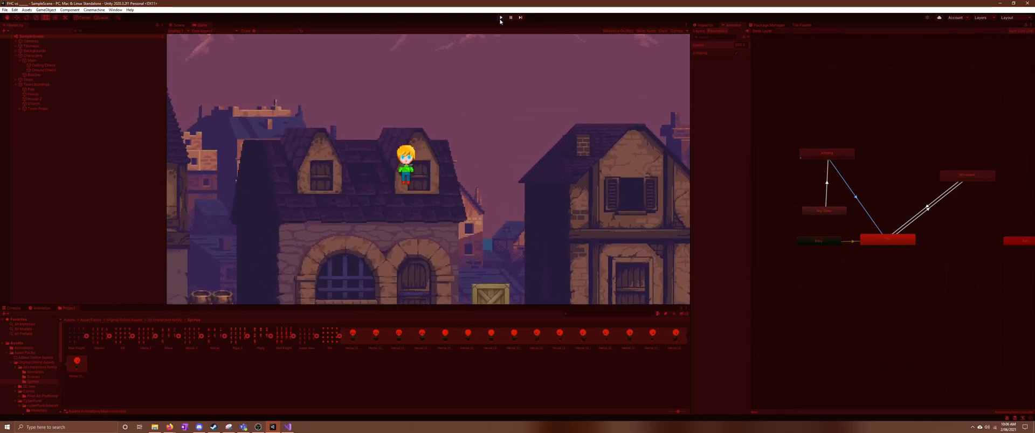
key(space)
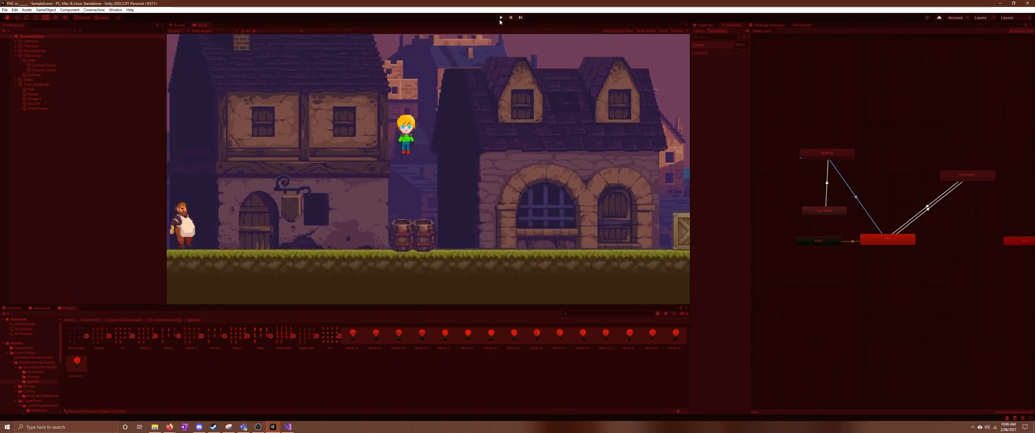
key(d)
key(space)
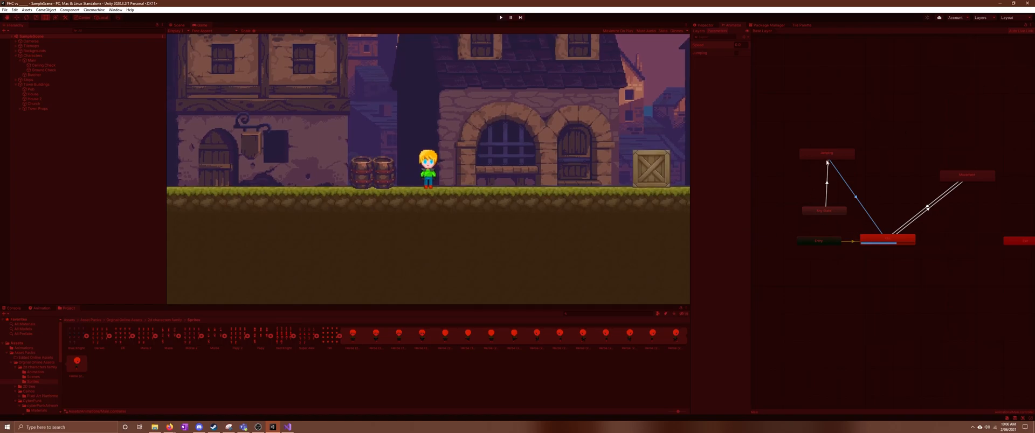
key(d)
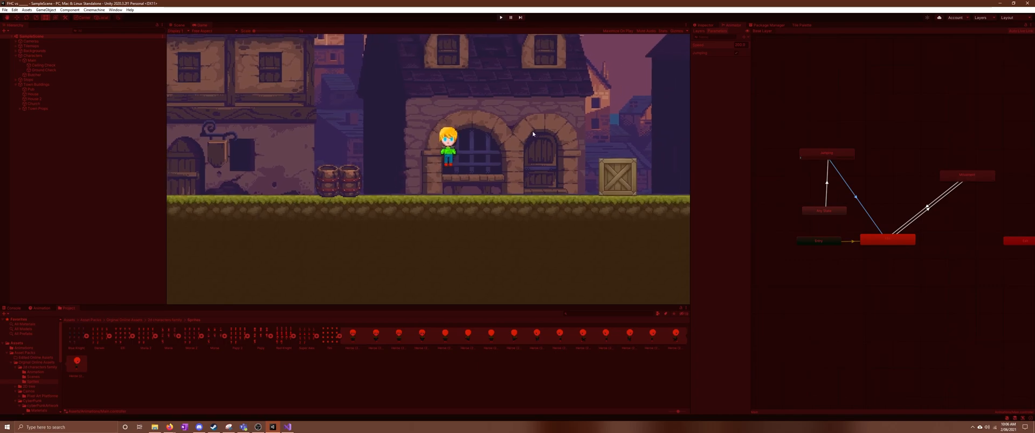
key(space)
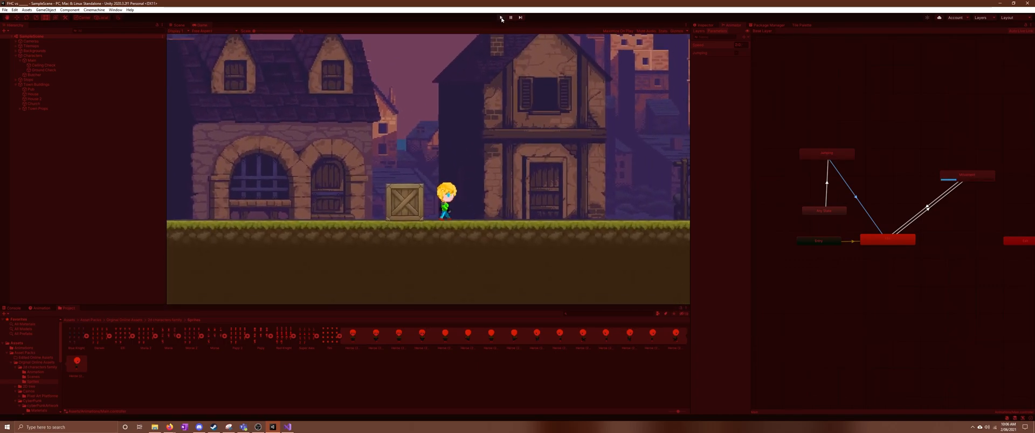
key(ctrl+p)
click(825, 157)
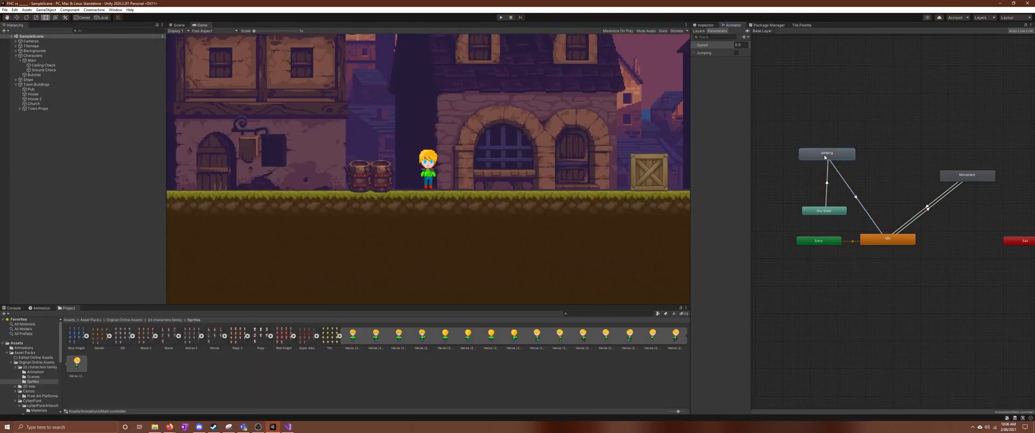
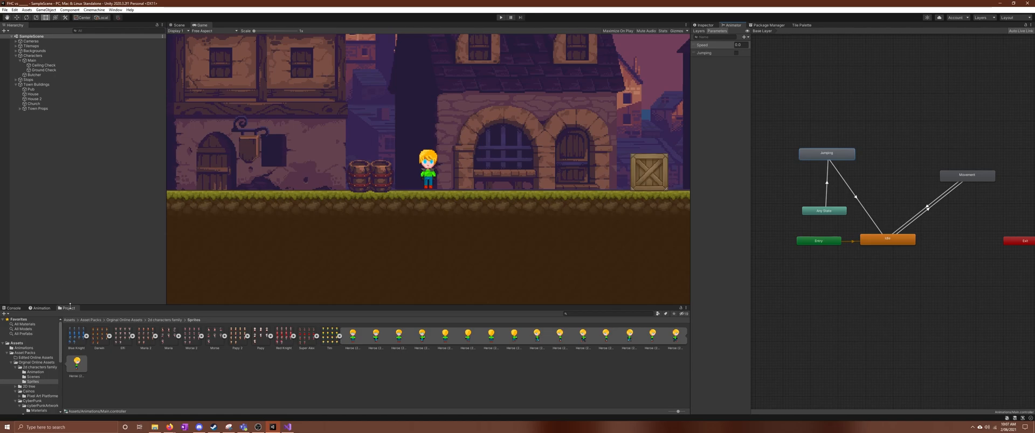
Dock the Project window beside the Hierarchy and select the Main character to show its clips alongside the sprites
drag(70, 310, 61, 87)
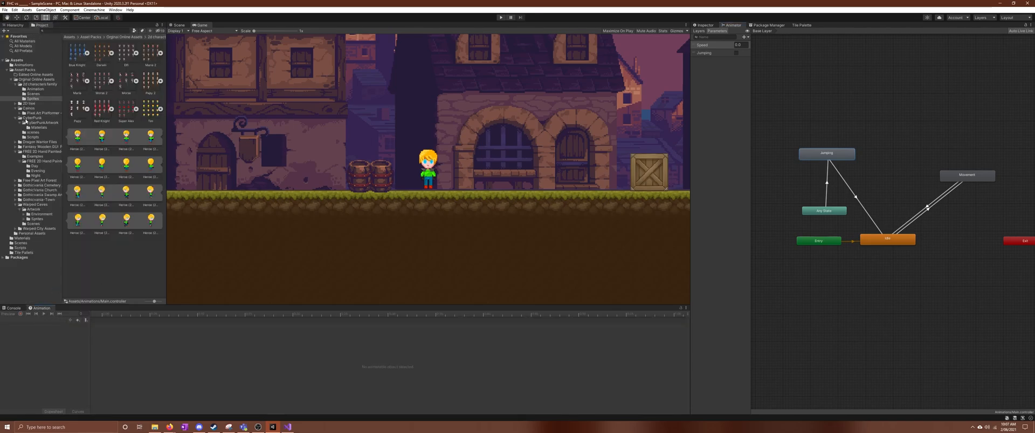
click(15, 25)
click(32, 61)
click(43, 25)
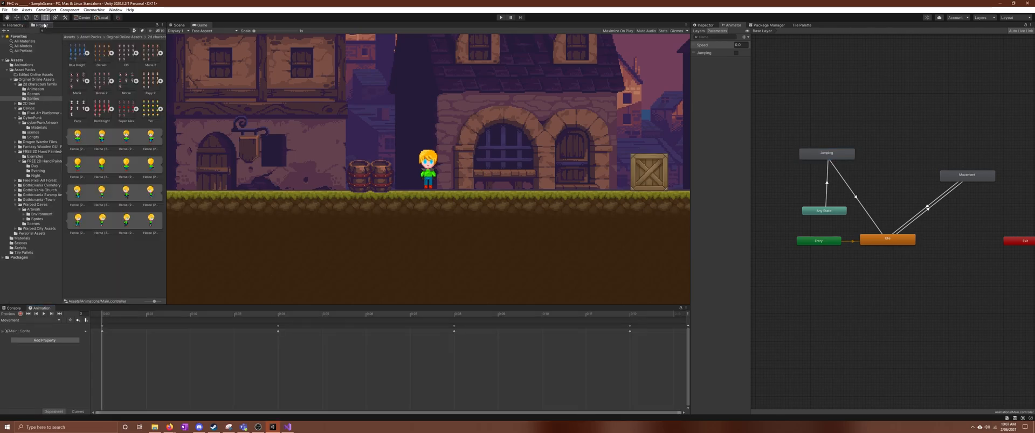
Create a new animation clip for Main named JumpingDirectional and save it in Assets/Animations
click(54, 321)
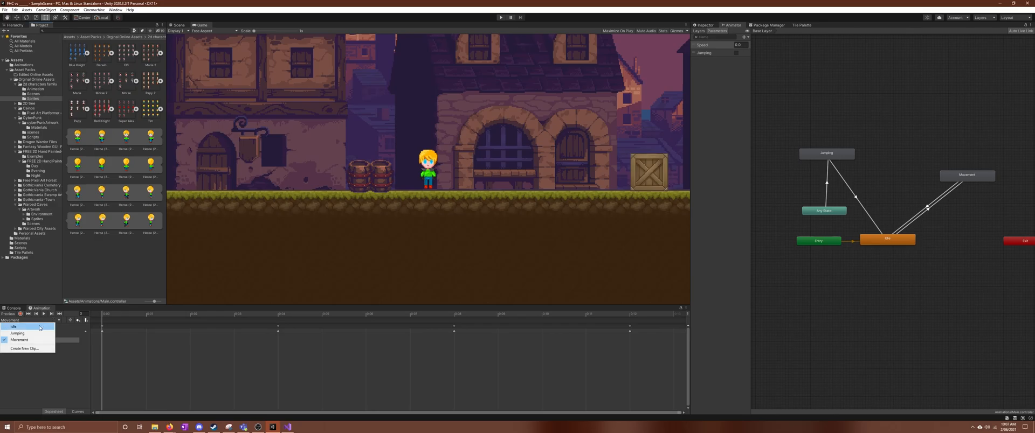
click(21, 349)
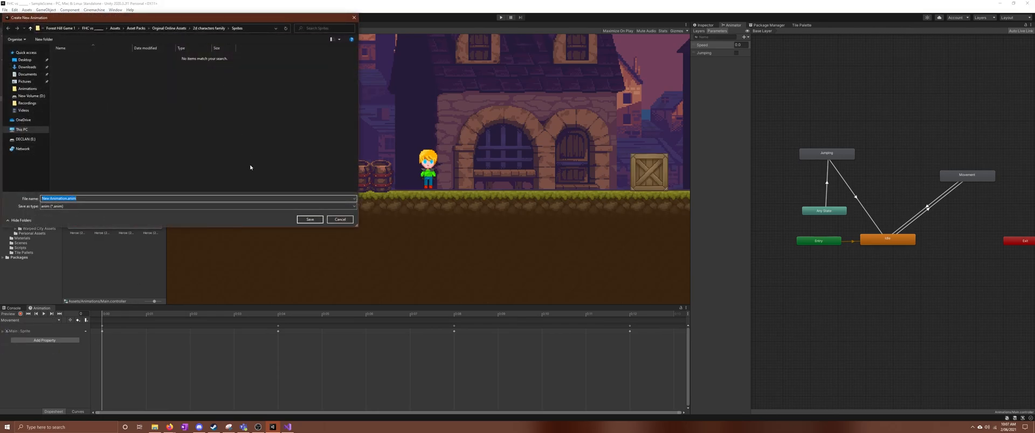
click(114, 28)
click(82, 57)
double_click(82, 56)
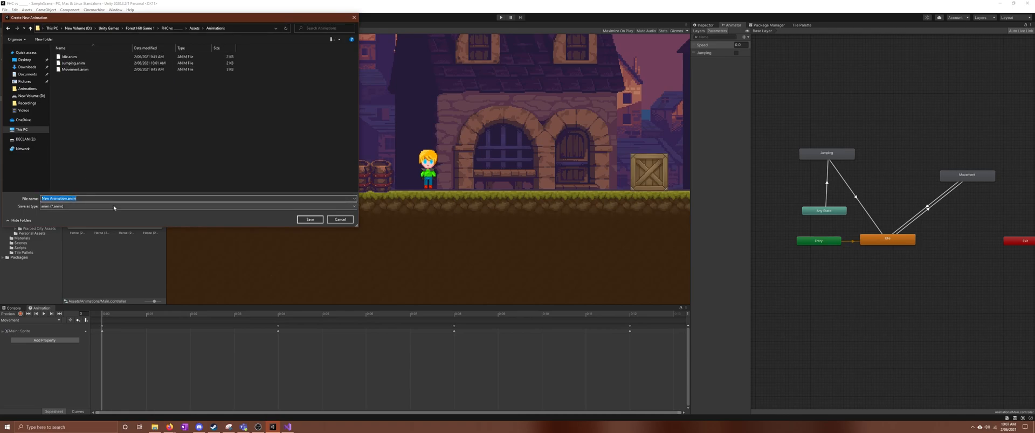
text(Jumping)
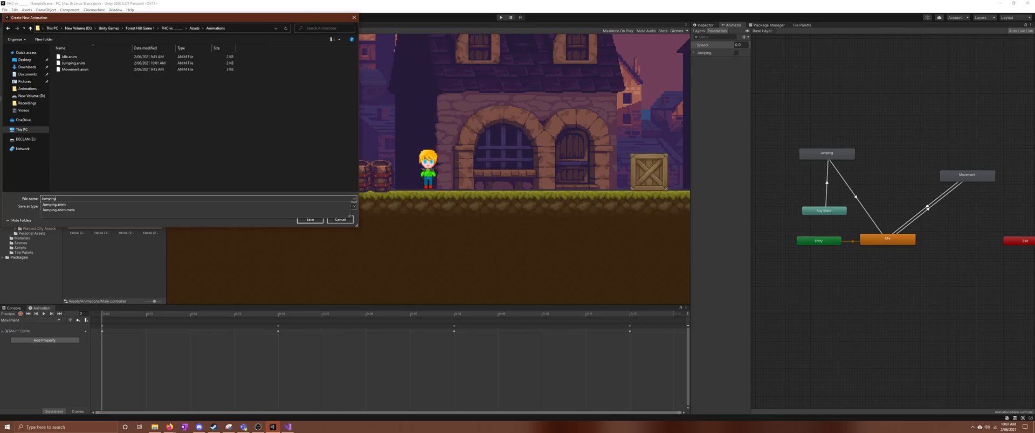
text(/)
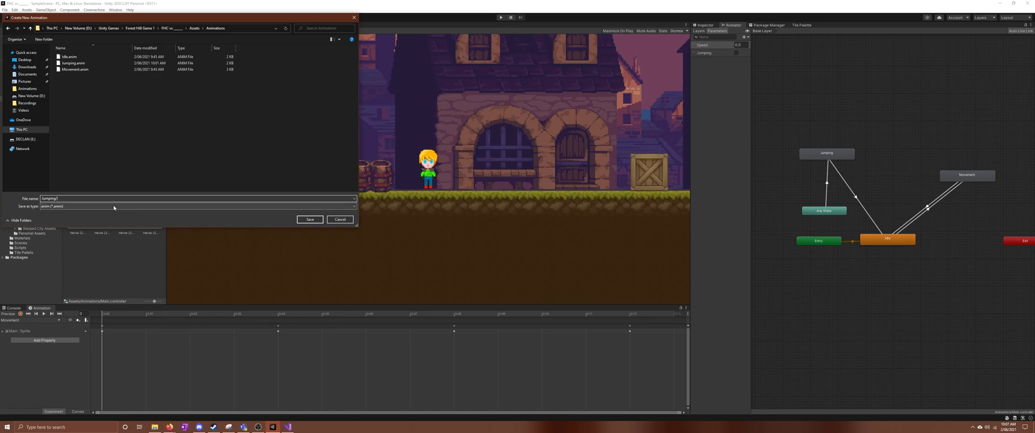
key(BackSpace)
text(Directional)
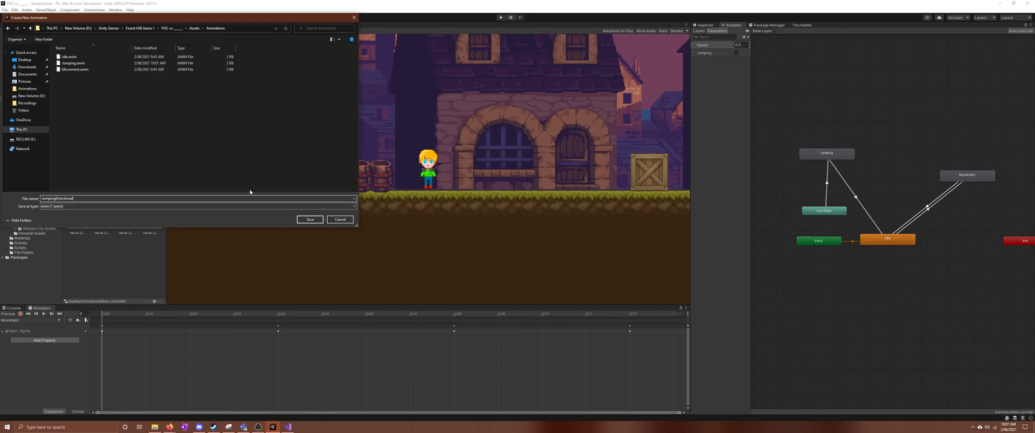
click(310, 220)
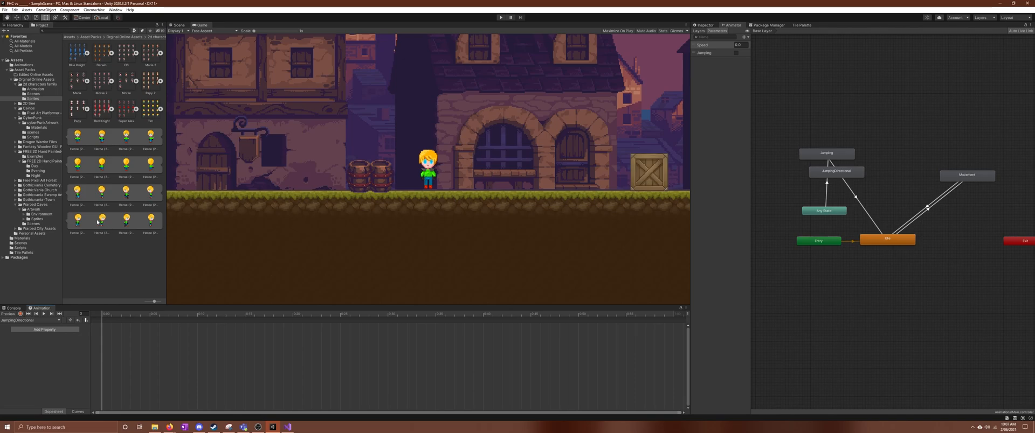
Add the side-facing hero sprite at the start of the JumpingDirectional clip, and spread the JumpingDirectional and Jumping states apart in the graph
drag(80, 219, 110, 337)
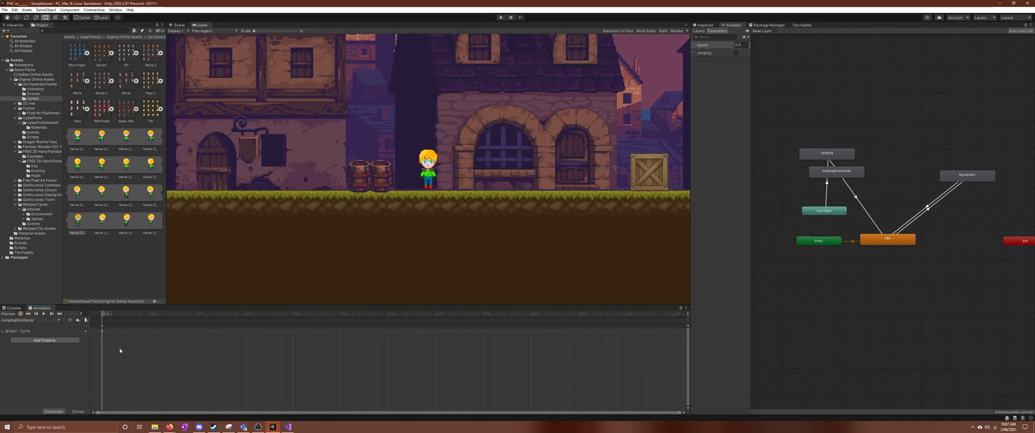
drag(847, 171, 866, 120)
drag(828, 154, 856, 157)
drag(858, 122, 816, 132)
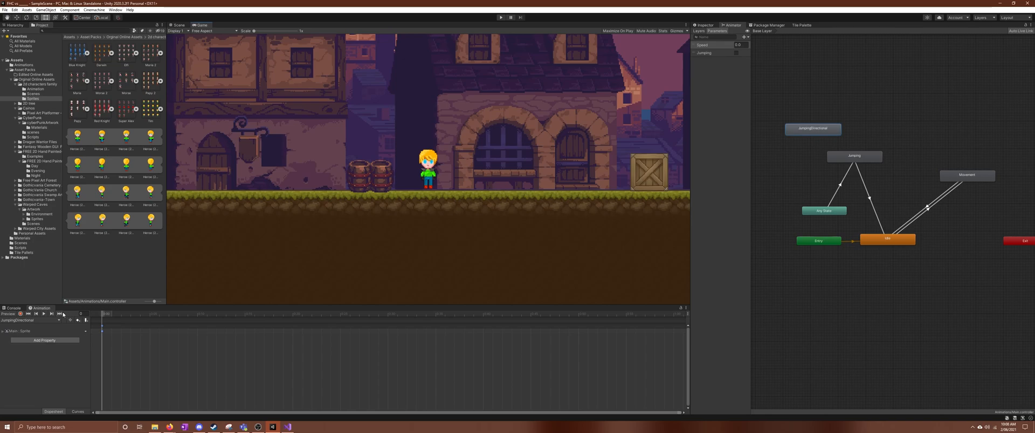
click(45, 314)
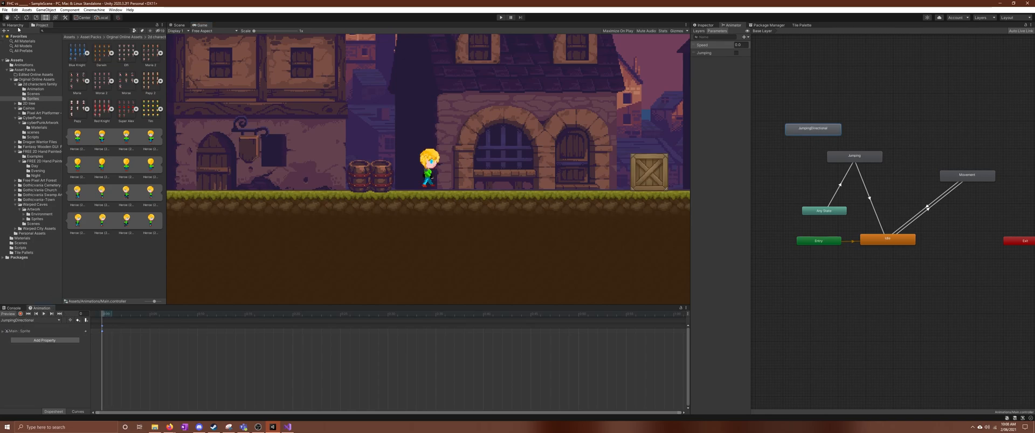
Dock the Project window back beside the Animation window and make a transition from Any State to JumpingDirectional
drag(41, 25, 60, 316)
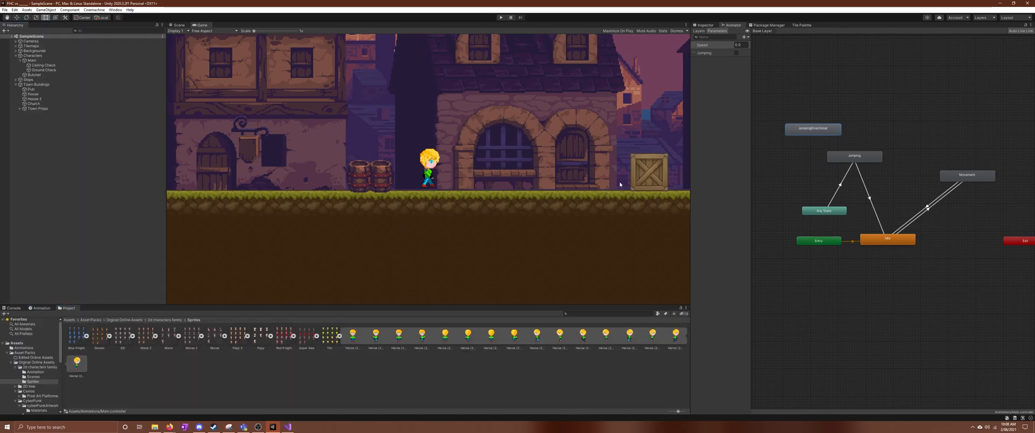
drag(817, 130, 817, 132)
right_click(818, 132)
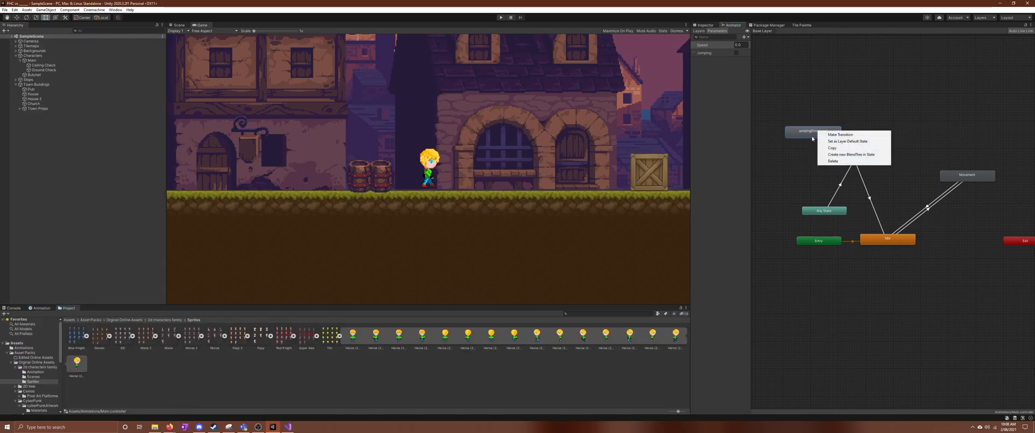
click(813, 201)
right_click(813, 212)
click(815, 215)
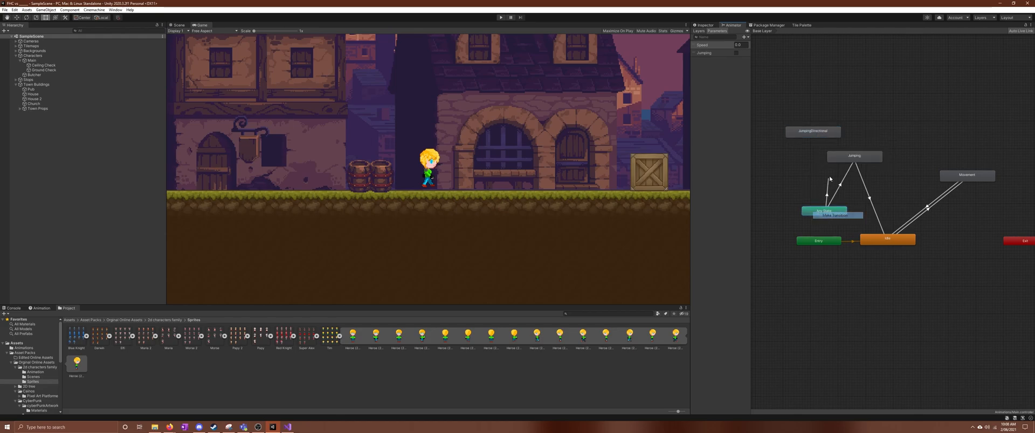
click(820, 136)
Spread the JumpingDirectional and Jumping states further apart and make a transition from JumpingDirectional to Idle
drag(820, 136, 825, 108)
drag(854, 159, 868, 159)
drag(821, 104, 830, 113)
right_click(830, 113)
click(851, 114)
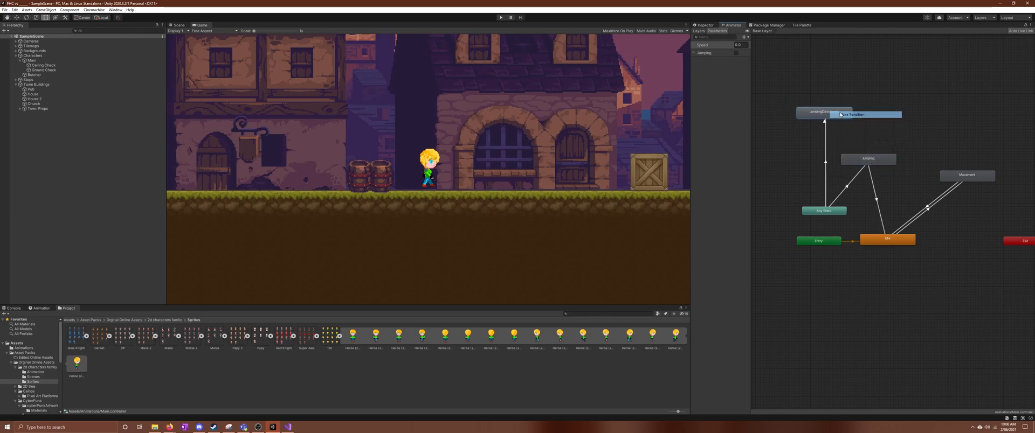
click(886, 239)
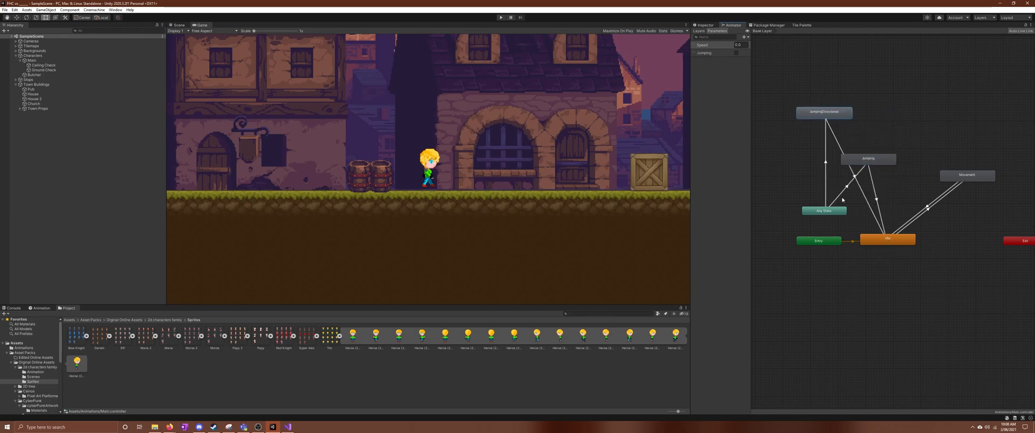
Dock the Animator window beside the Scene and Game views so the Inspector can be used alongside it
click(826, 164)
right_click(826, 165)
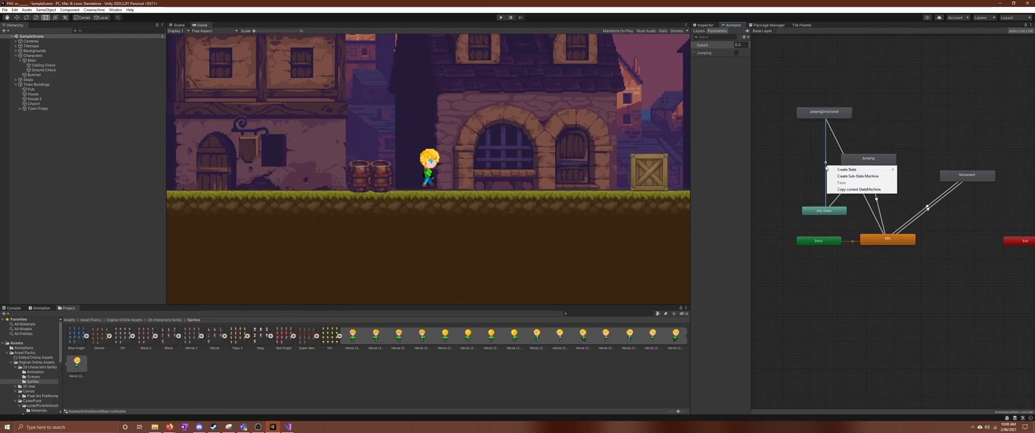
click(769, 61)
drag(731, 25, 545, 21)
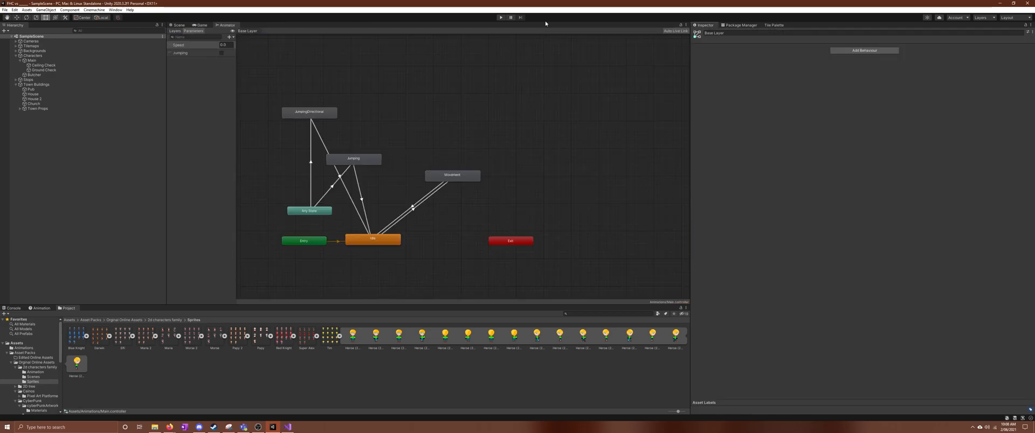
Add the conditions Jumping true and Speed Greater 0 to the transition from Any State to JumpingDirectional
click(310, 171)
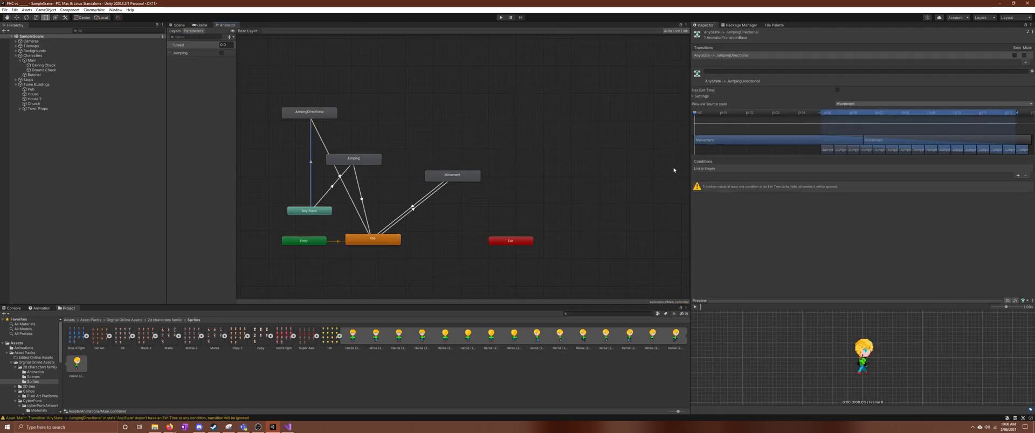
click(1016, 175)
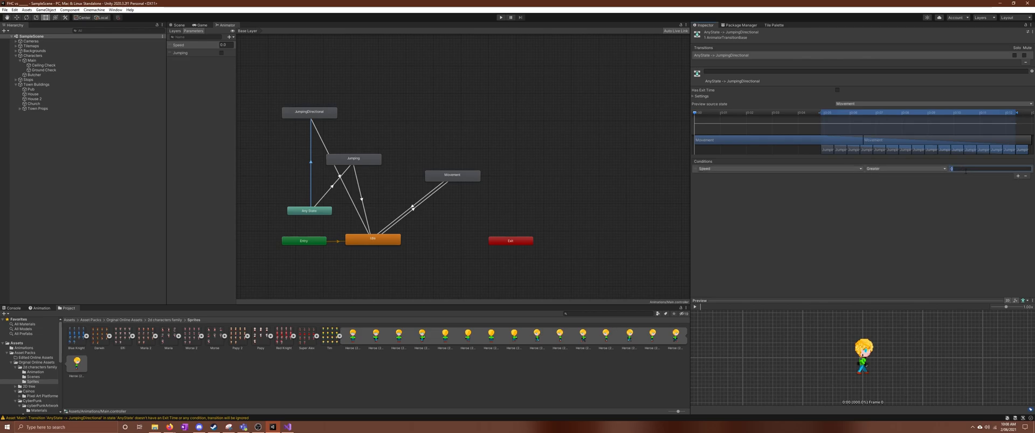
click(1009, 197)
click(1017, 176)
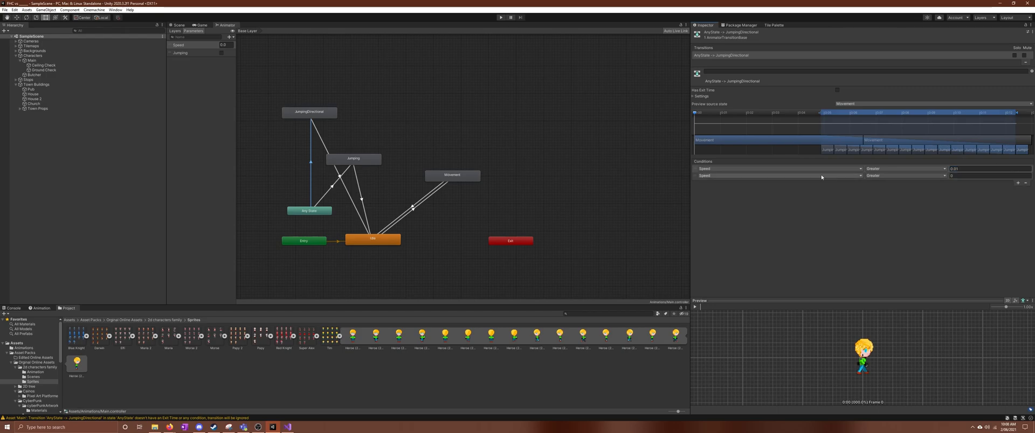
click(757, 176)
click(742, 193)
click(910, 176)
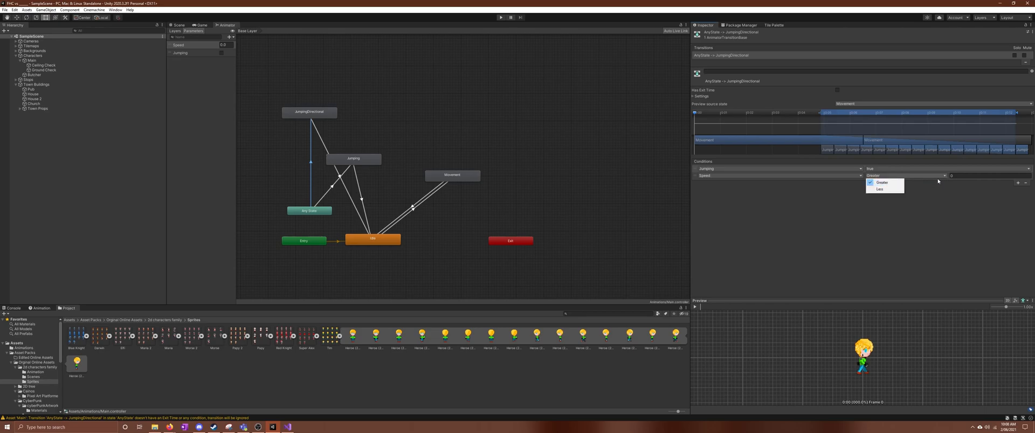
click(962, 171)
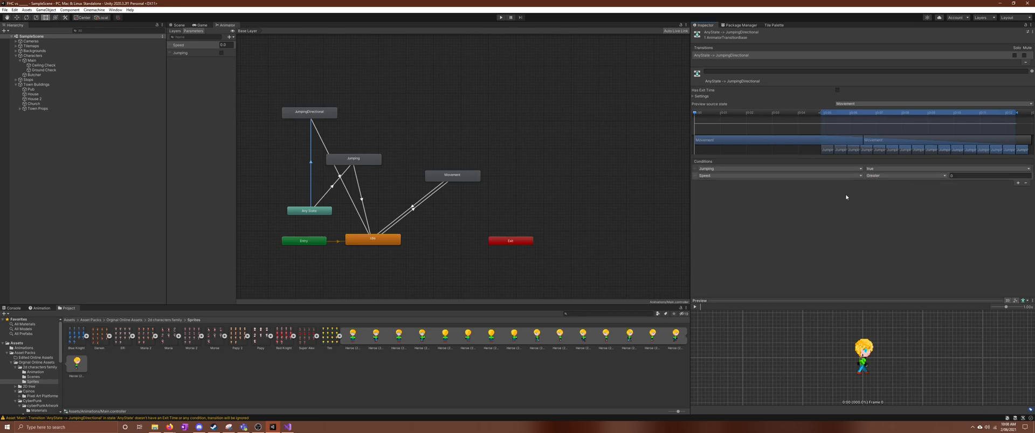
Add the condition Jumping false to the transition from JumpingDirectional to Idle
click(322, 143)
click(1019, 165)
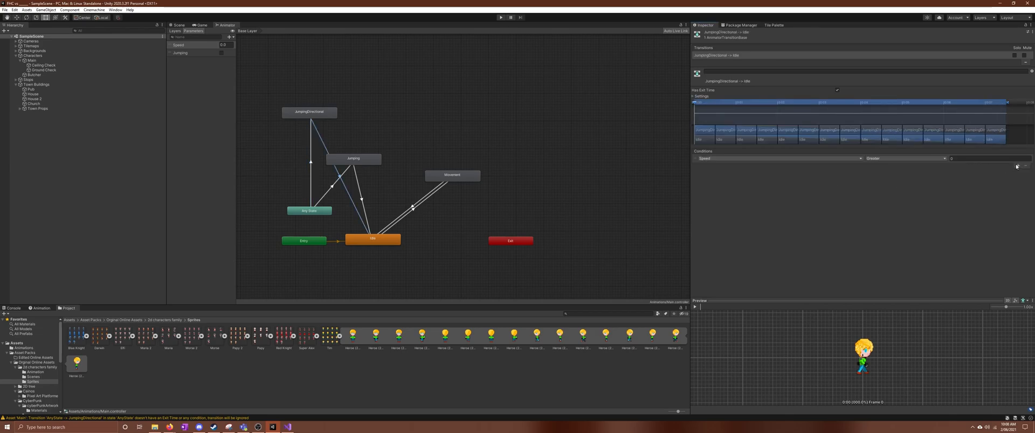
click(827, 164)
click(781, 159)
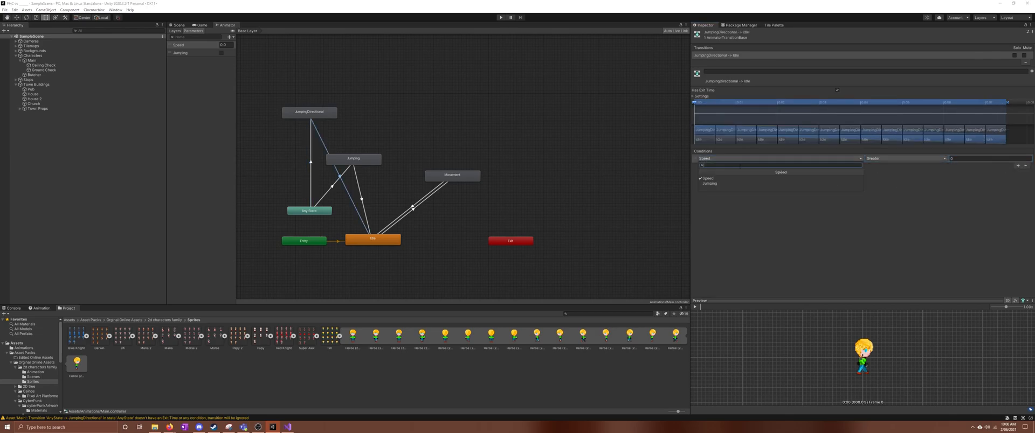
click(782, 186)
click(901, 159)
click(880, 172)
Dock the Animator beside the Tile Palette and playtest the hero walking and jumping in both directions while watching the state graph
drag(223, 25, 795, 27)
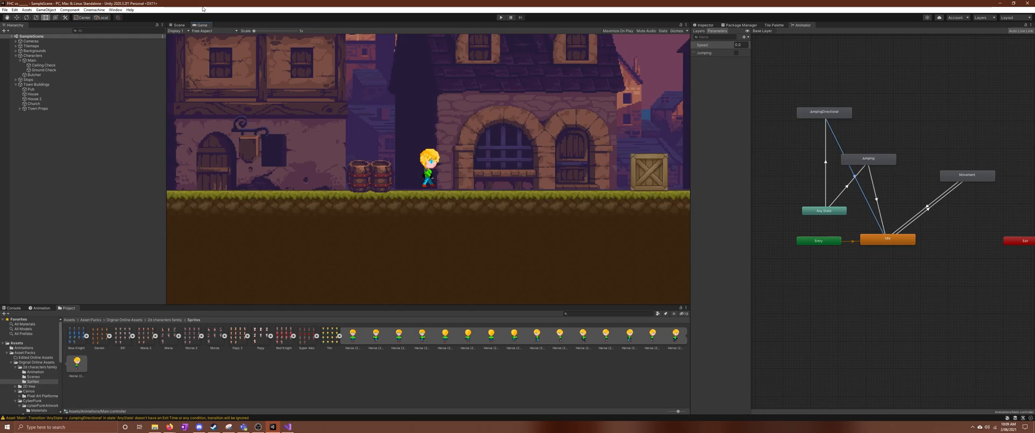
click(501, 17)
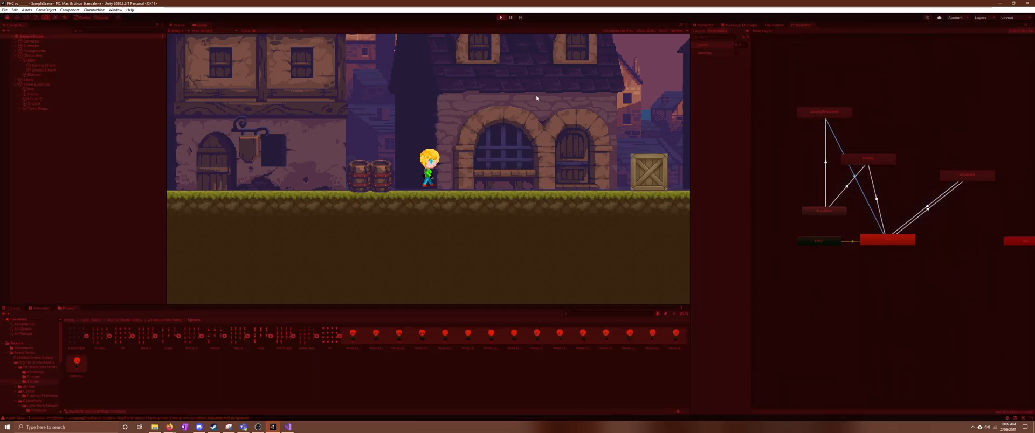
key(d)
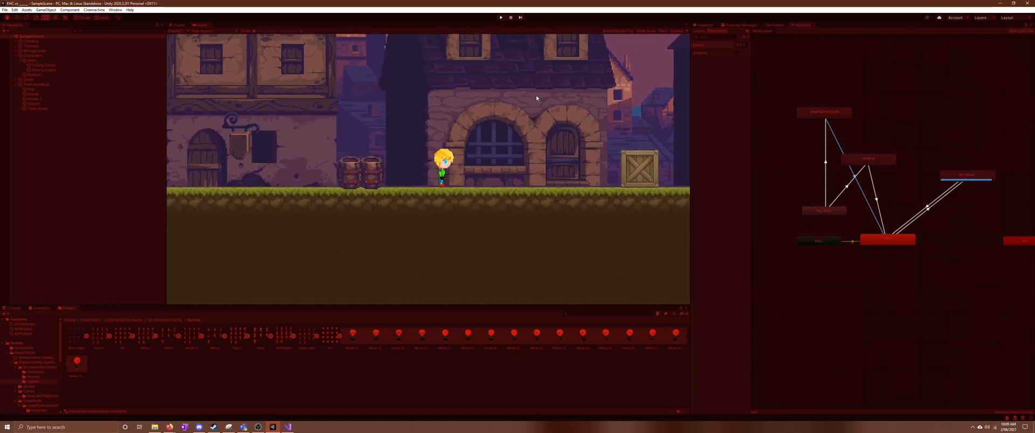
key(a)
key(space)
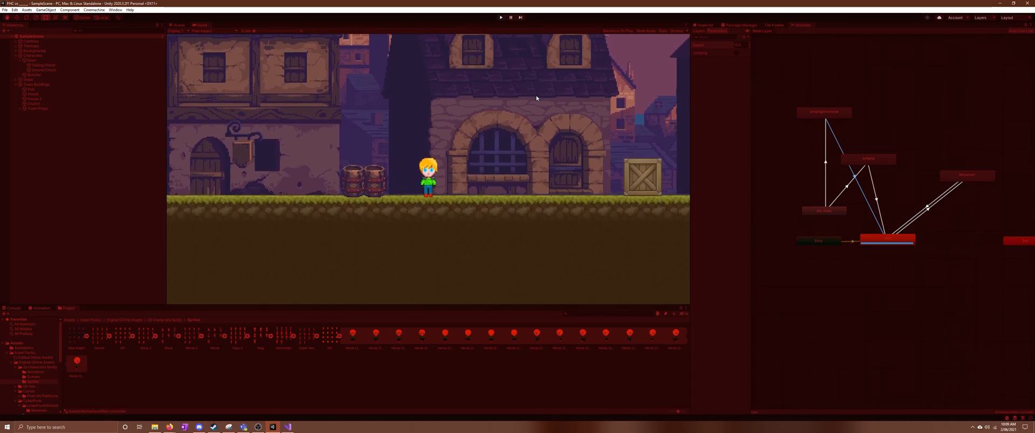
key(d)
key(space)
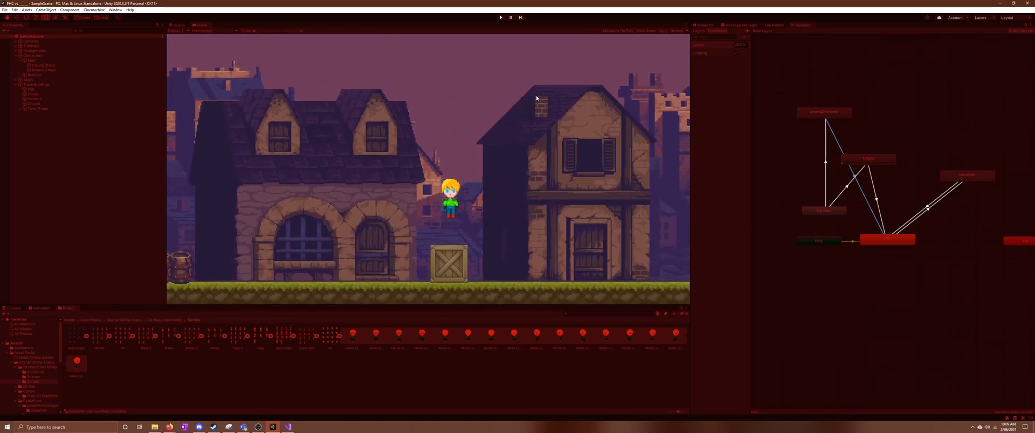
key(a)
key(space)
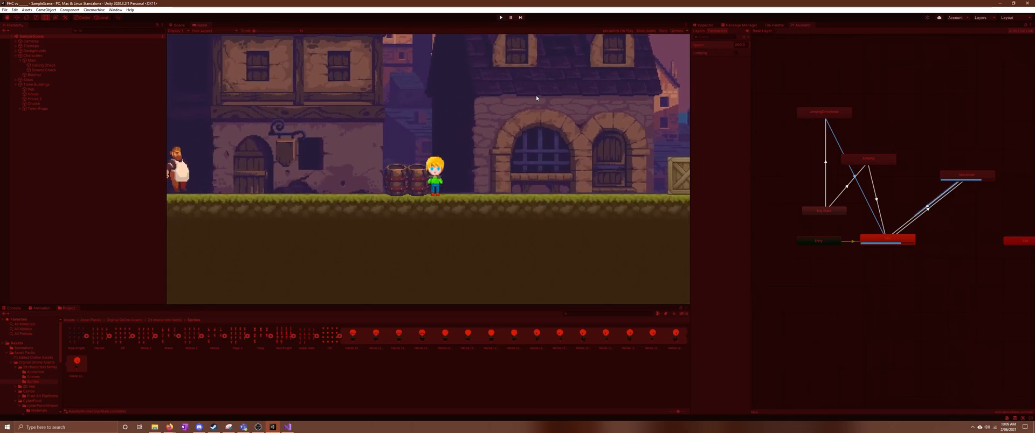
key(d)
key(space)
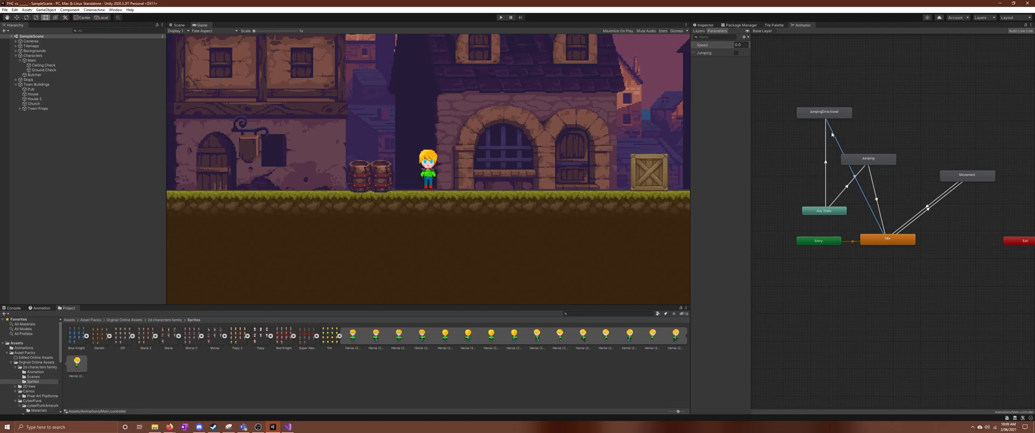
Return the Animator beside the Game view, then turn off Fixed Duration and set Transition Duration to 0 on the Any State to JumpingDirectional transition
drag(803, 25, 491, 57)
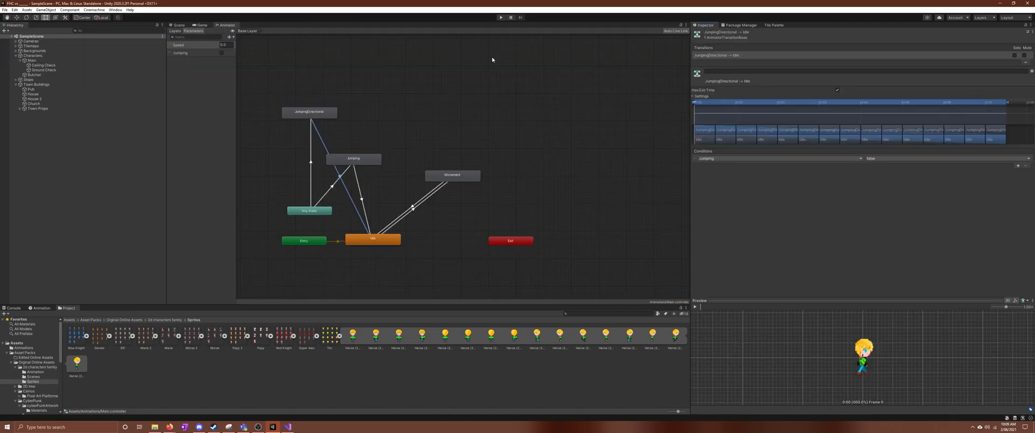
click(310, 177)
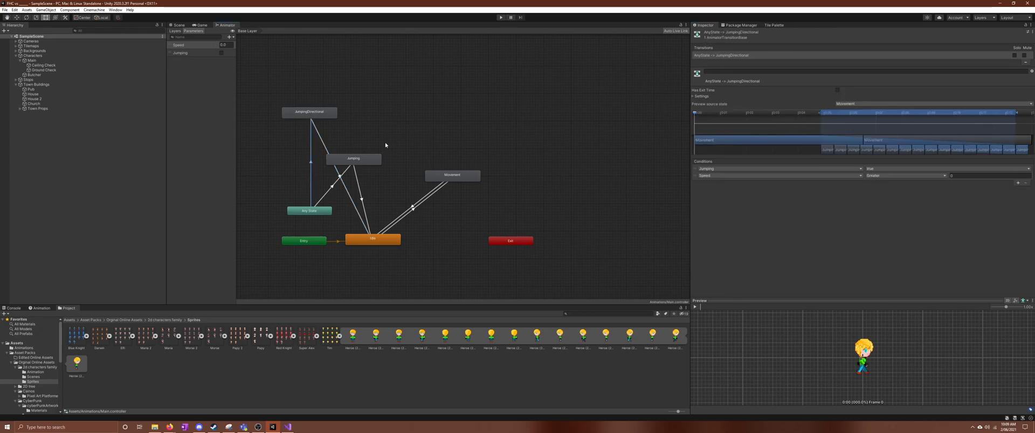
click(324, 116)
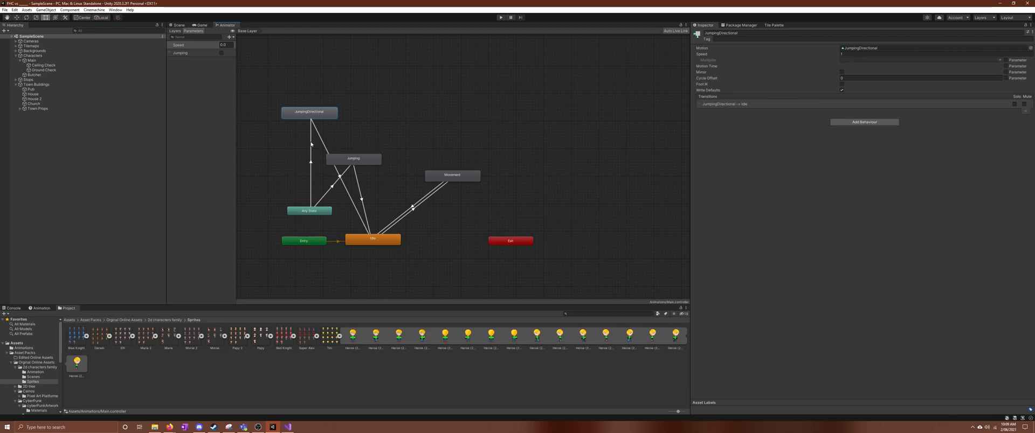
click(311, 144)
click(695, 96)
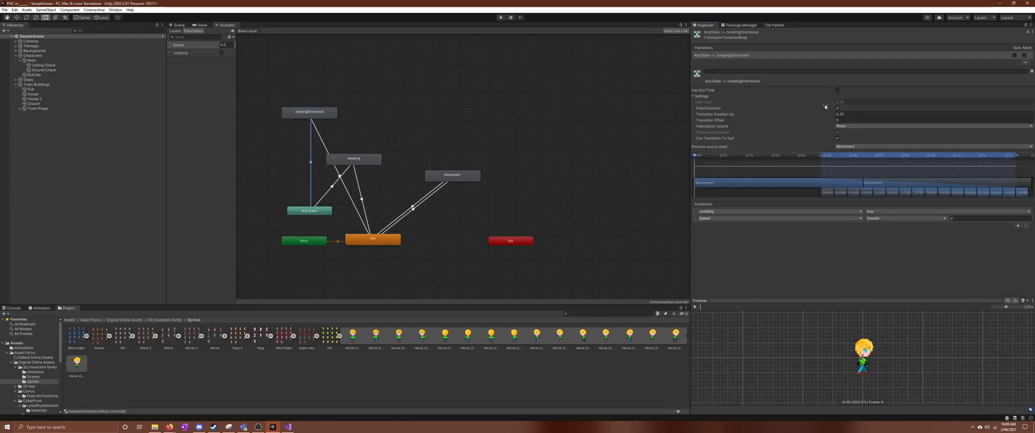
click(837, 108)
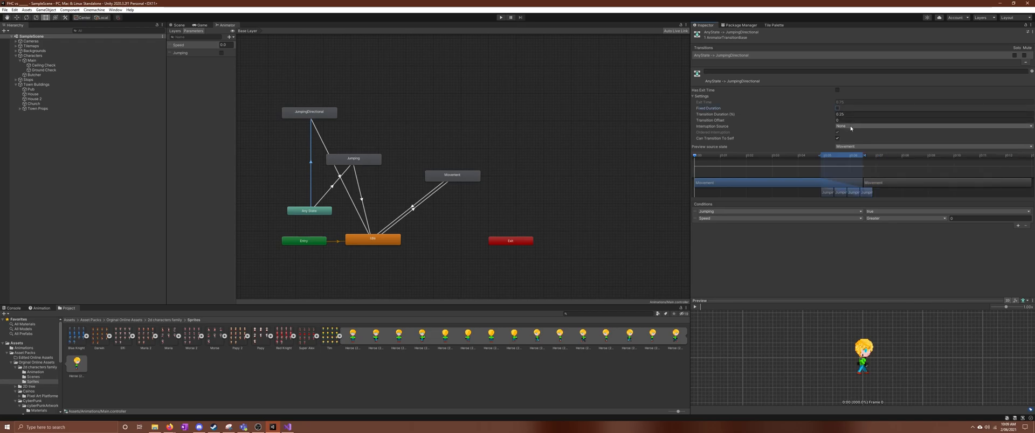
drag(826, 118, 825, 118)
text(0)
click(823, 284)
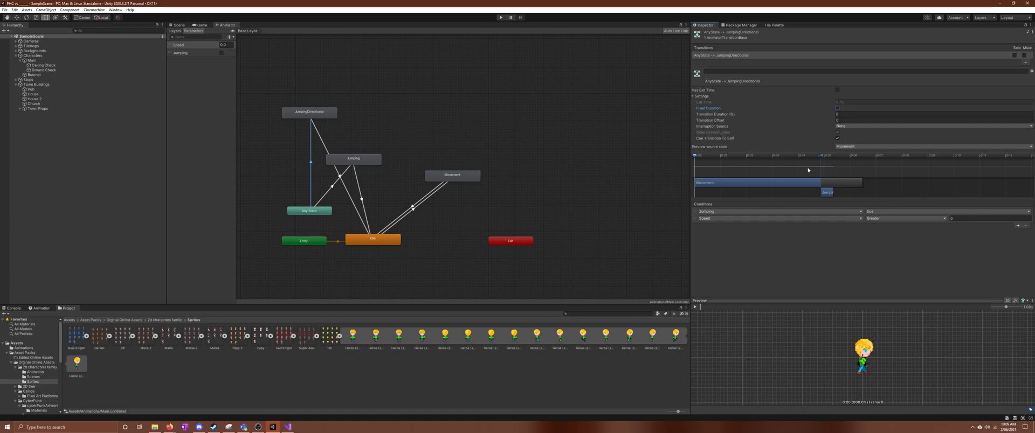
Turn off Has Exit Time on the JumpingDirectional to Idle transition, and check the settings of Jumping to Idle and Idle to Movement
click(321, 140)
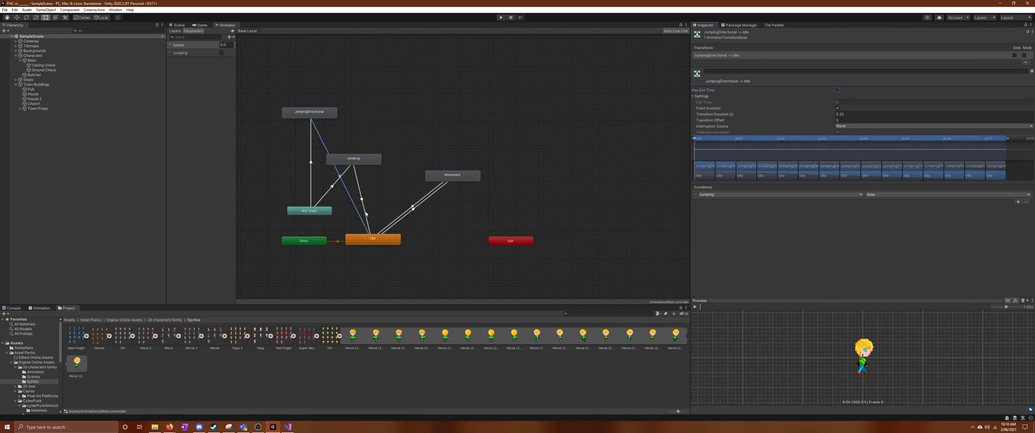
click(355, 177)
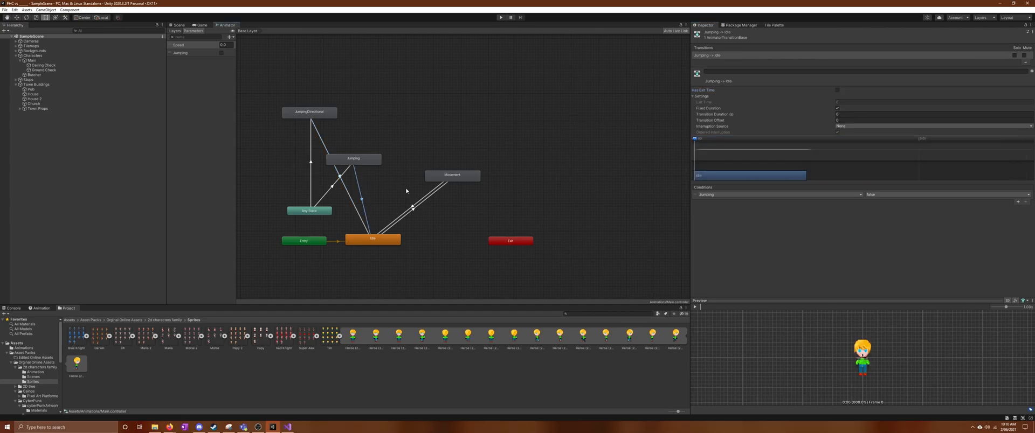
click(426, 199)
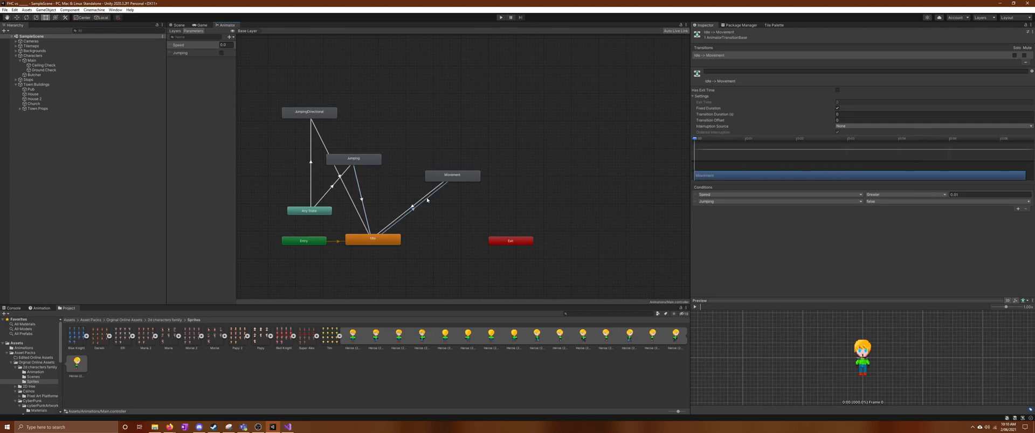
Move the Jumping state directly above Idle and add a Speed Greater 0 condition to the Any State to Jumping transition
drag(347, 158, 371, 155)
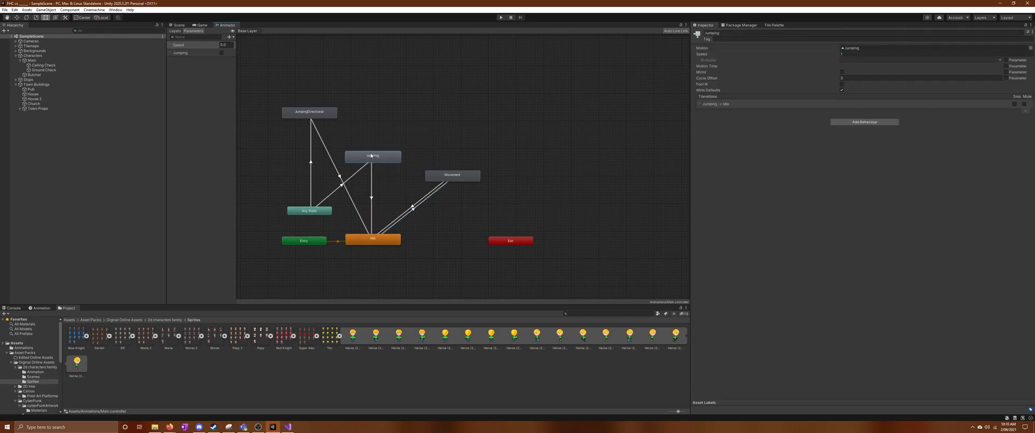
click(366, 167)
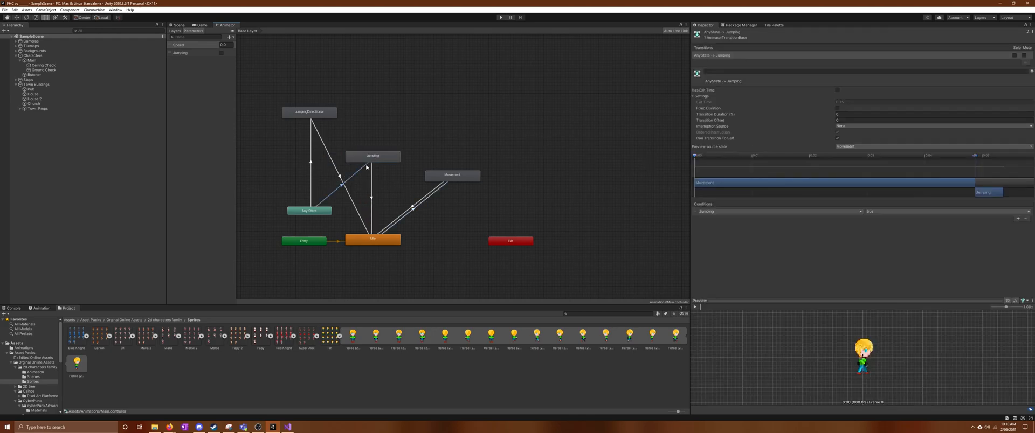
click(1017, 218)
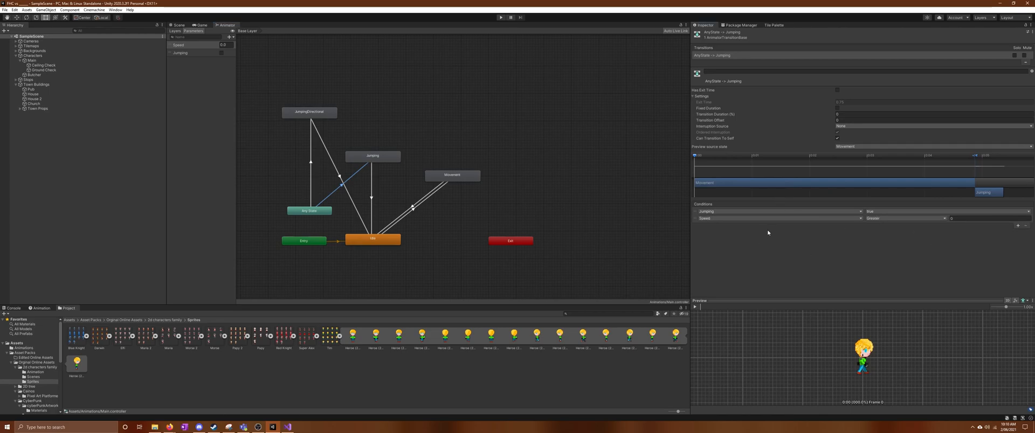
click(933, 219)
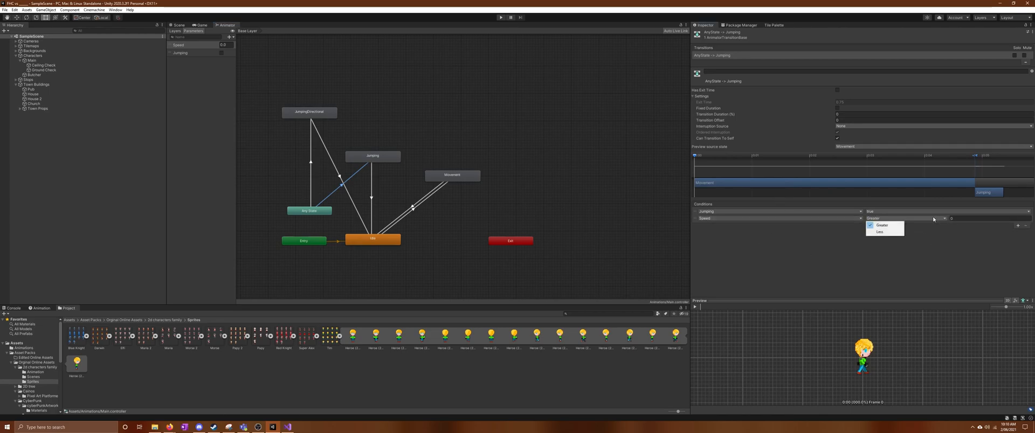
click(949, 269)
click(766, 219)
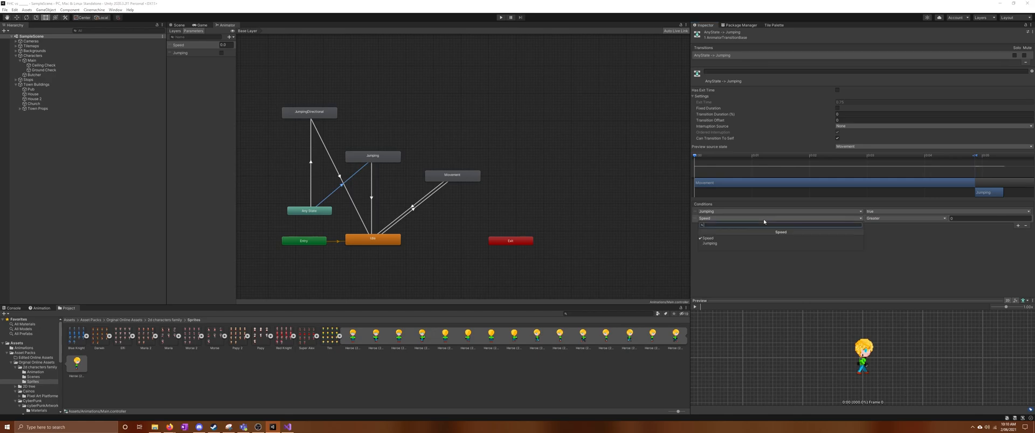
click(914, 218)
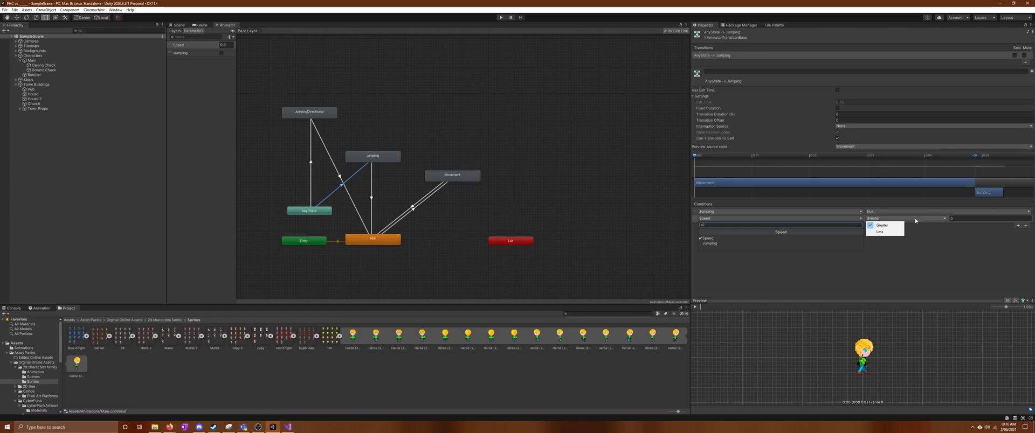
click(951, 227)
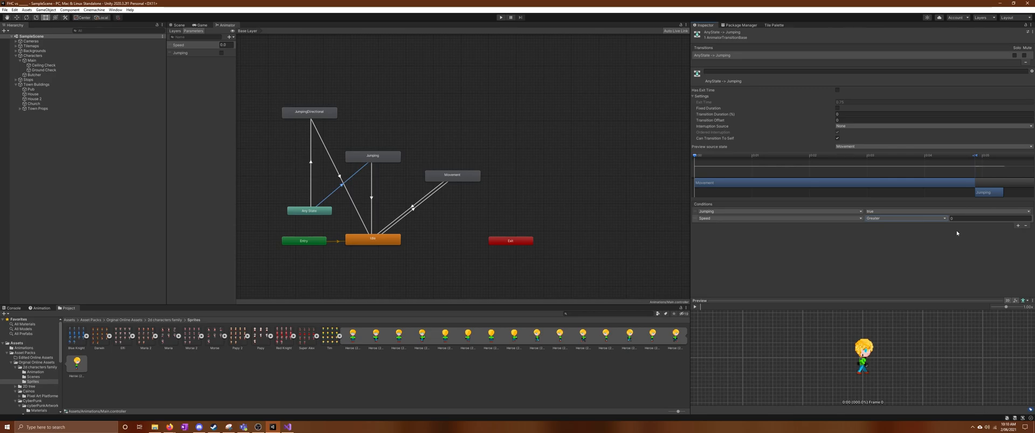
click(913, 218)
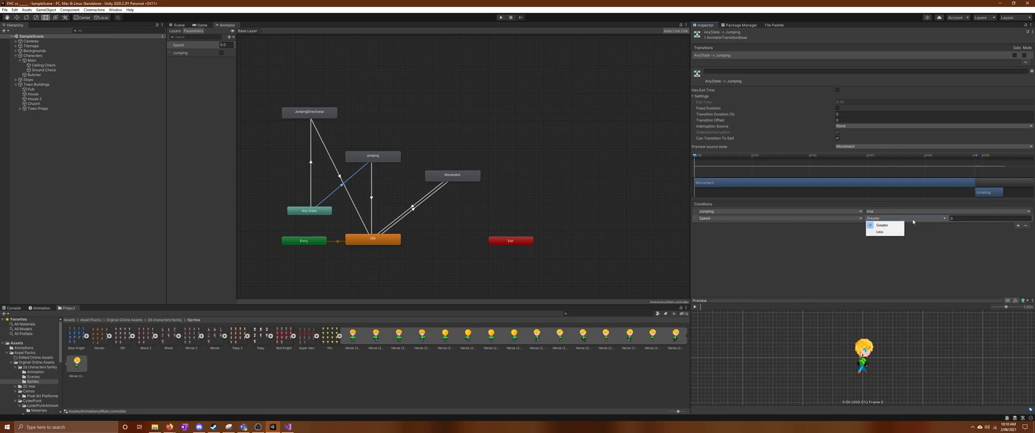
click(935, 236)
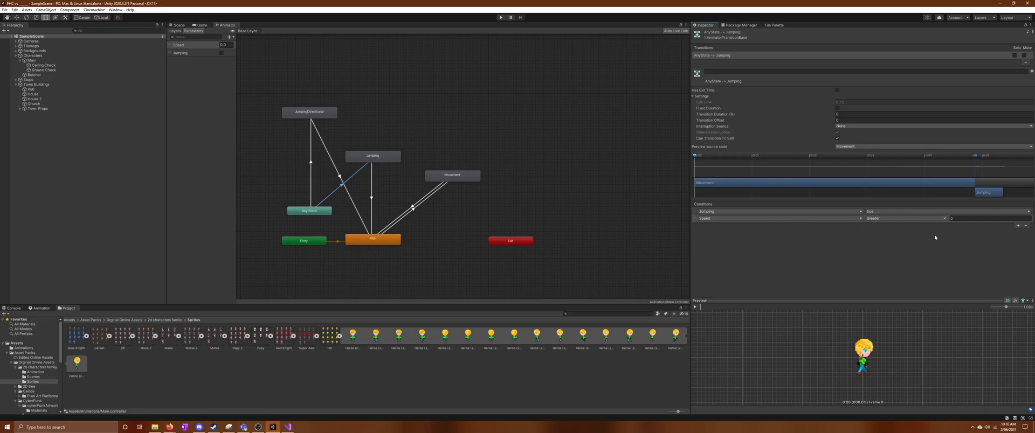
Add a second Speed condition, Less 0, to the Any State to Jumping transition
click(1017, 226)
click(935, 225)
click(881, 238)
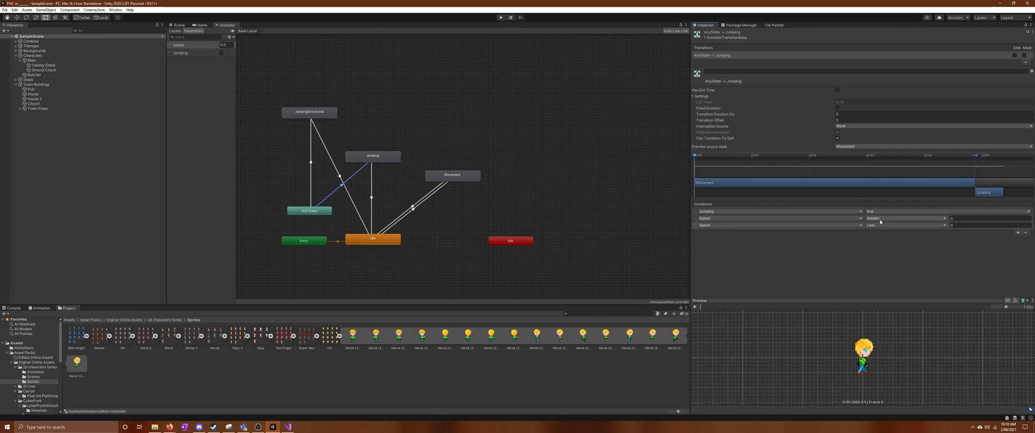
Stop the running game and dock the Animator beside the Inspector so the state graph shows alongside the Game view
click(953, 218)
click(845, 288)
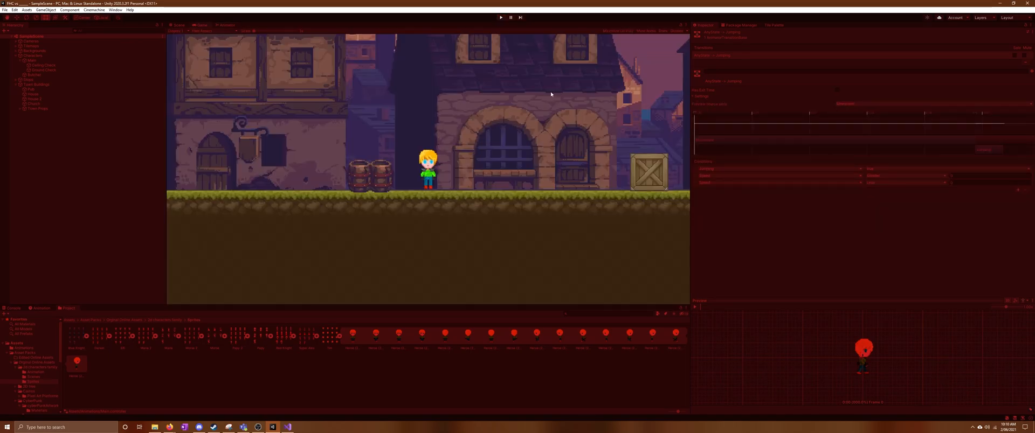
click(500, 18)
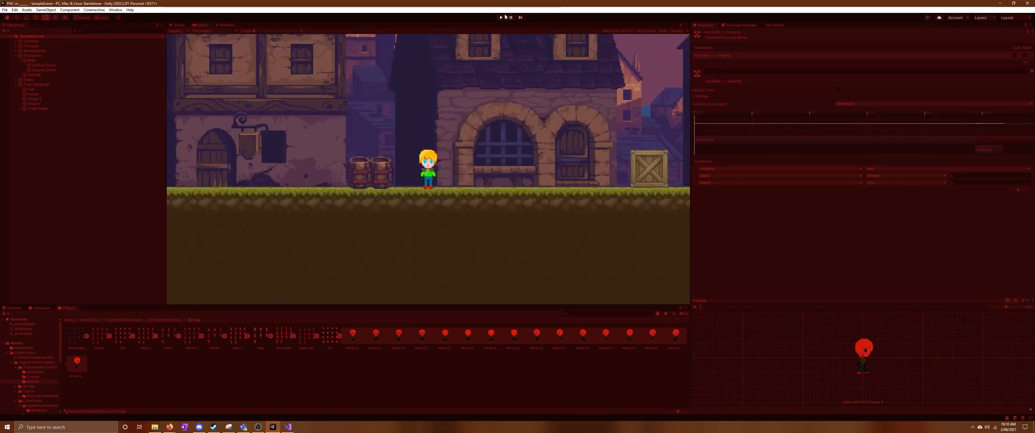
drag(227, 24, 802, 71)
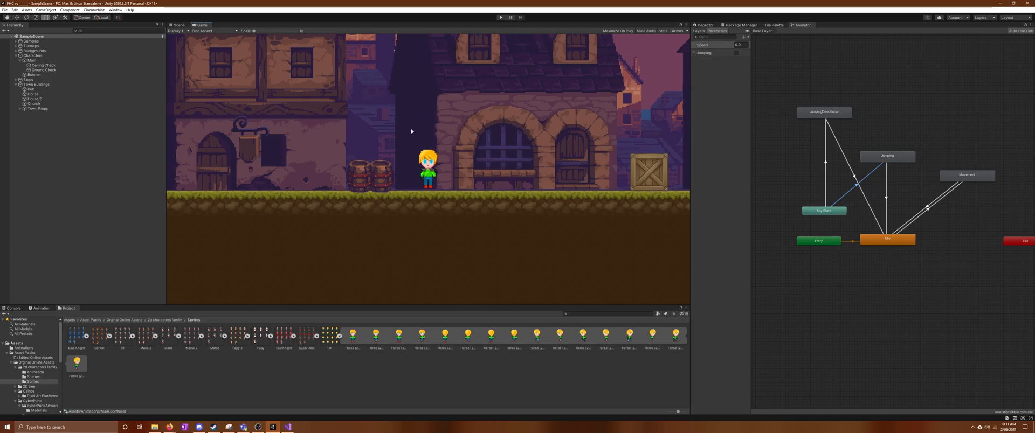
Play the scene and test the character jumping in place and while moving left and right, watching the active Animator state
click(501, 17)
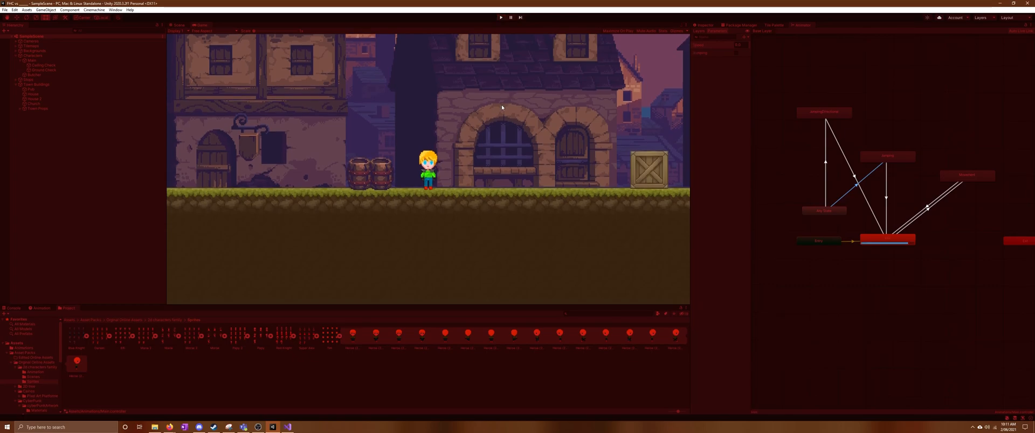
key(space)
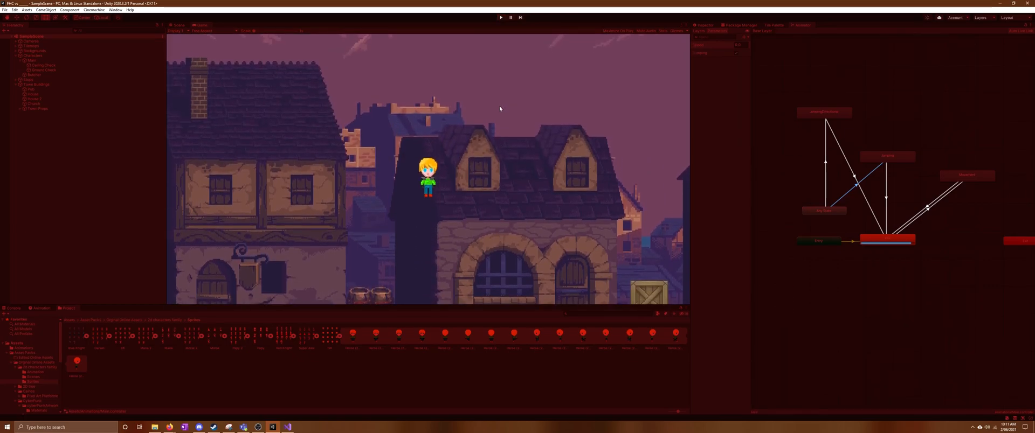
key(space)
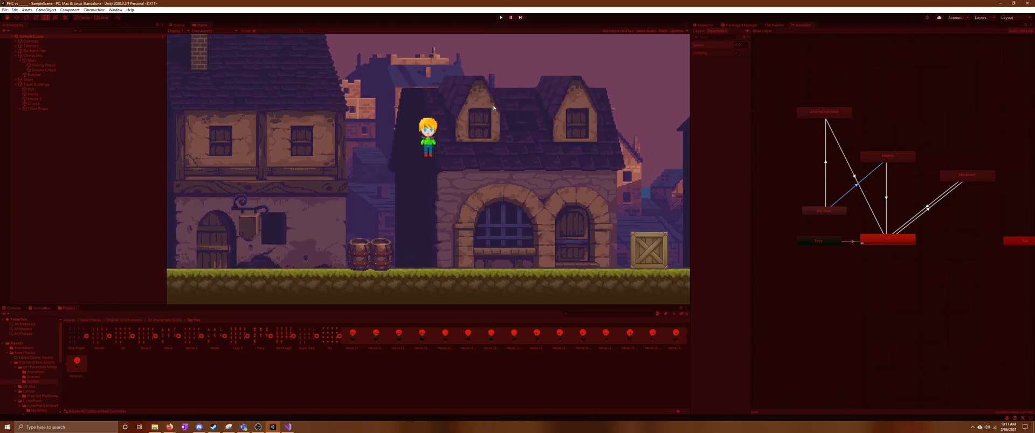
key(d)
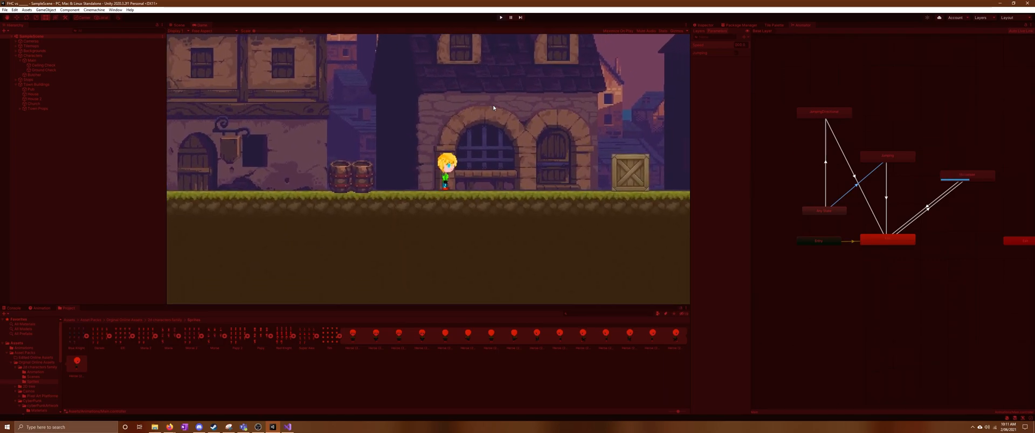
key(space)
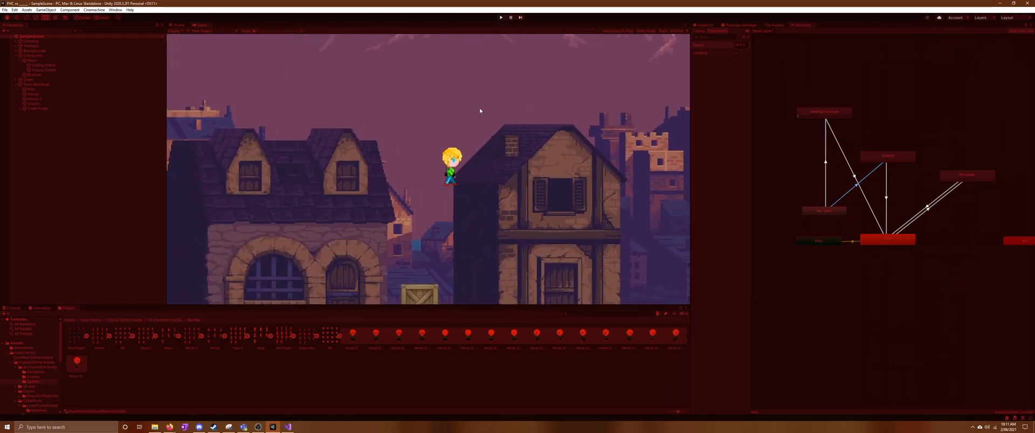
key(a)
key(space)
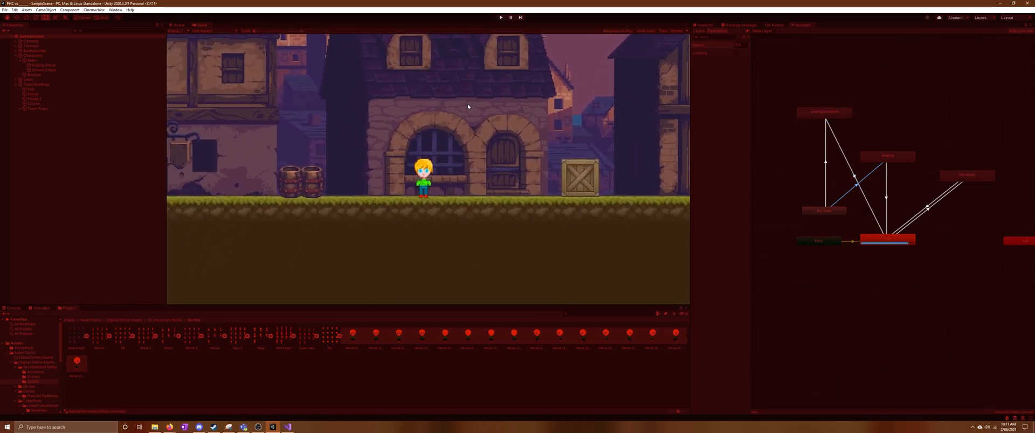
key(d)
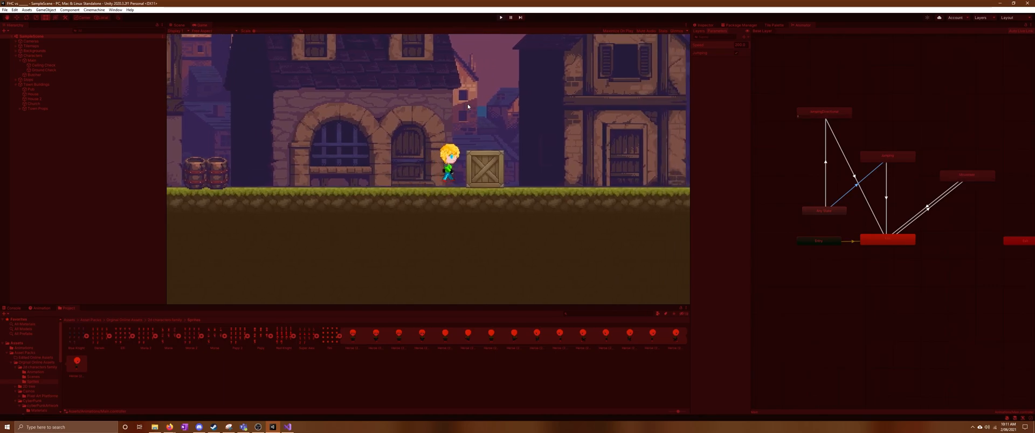
key(space)
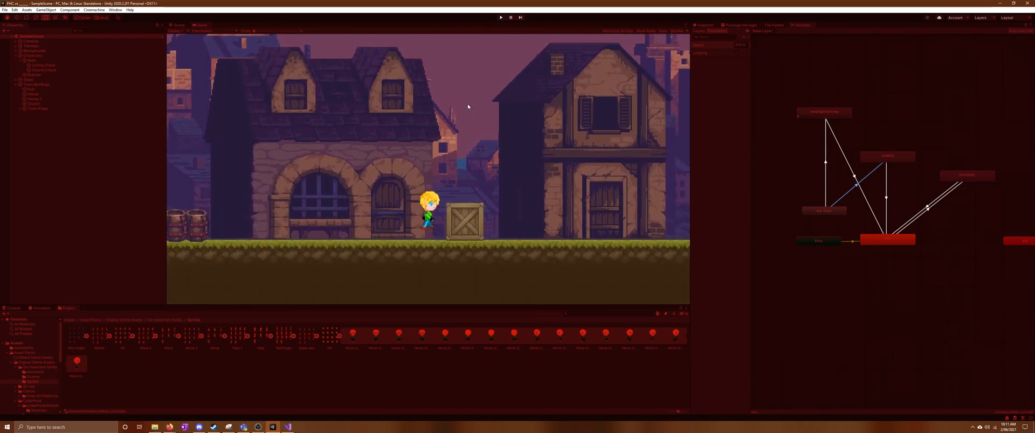
key(a)
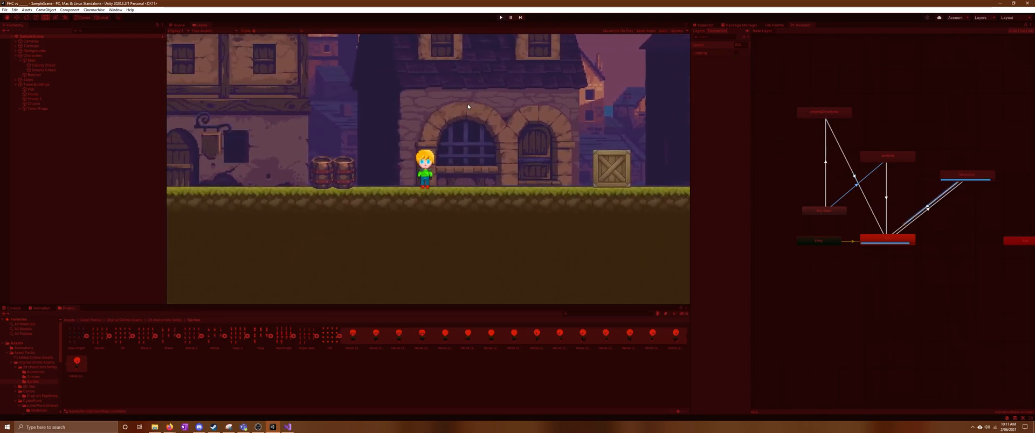
key(space)
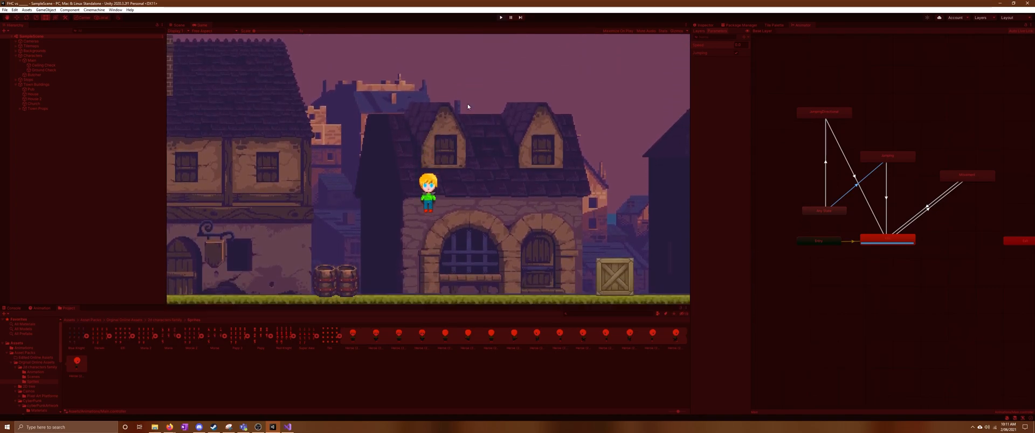
key(d)
key(space)
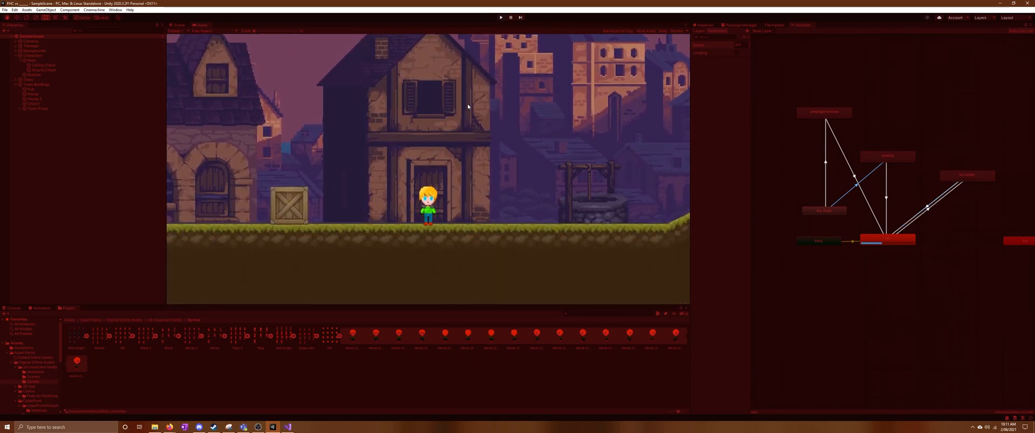
key(a)
key(space)
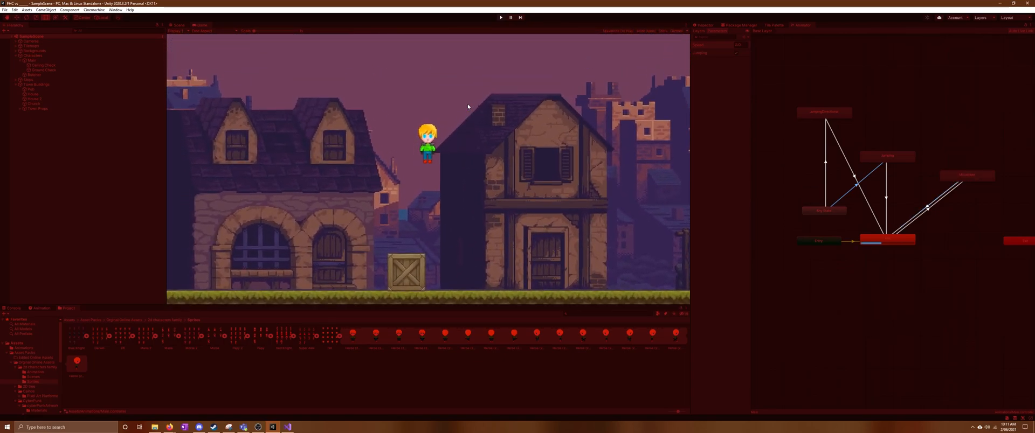
key(d)
key(space)
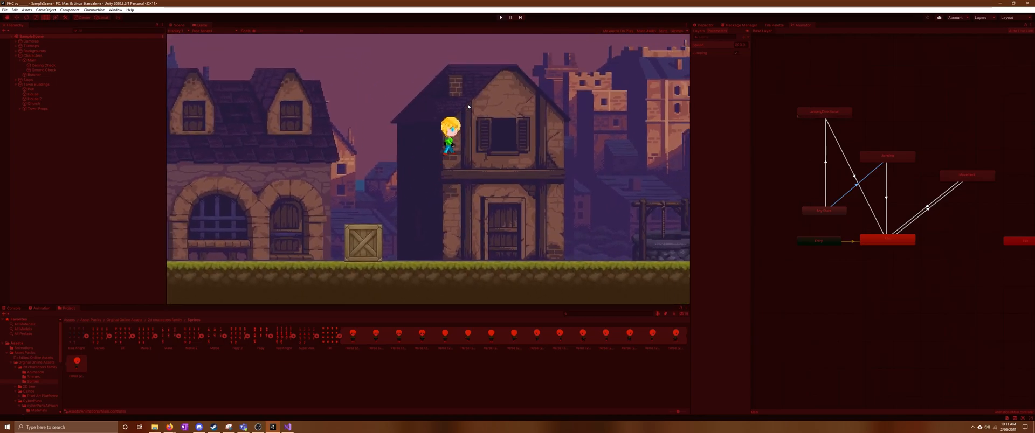
key(space)
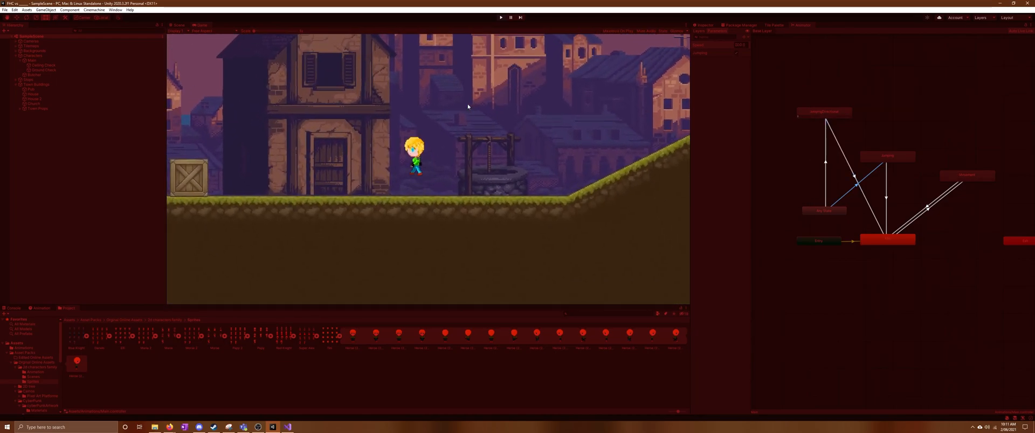
key(d)
key(space)
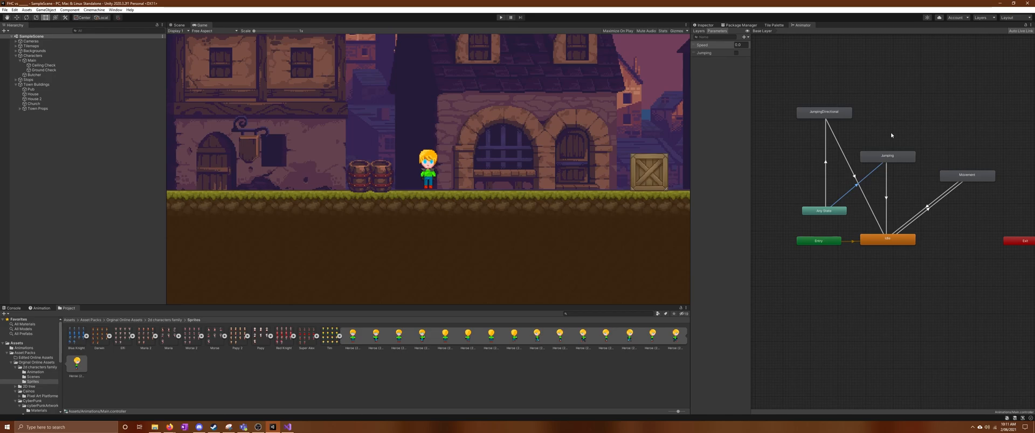
Return the Animator beside the Game view and review the Speed conditions of the Any State to Jumping transition
click(882, 160)
click(871, 173)
drag(804, 25, 227, 24)
click(874, 177)
click(866, 276)
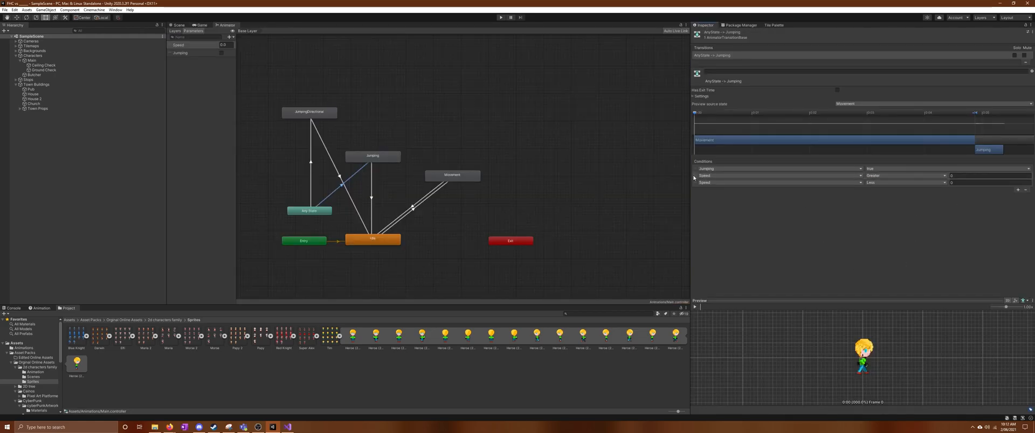